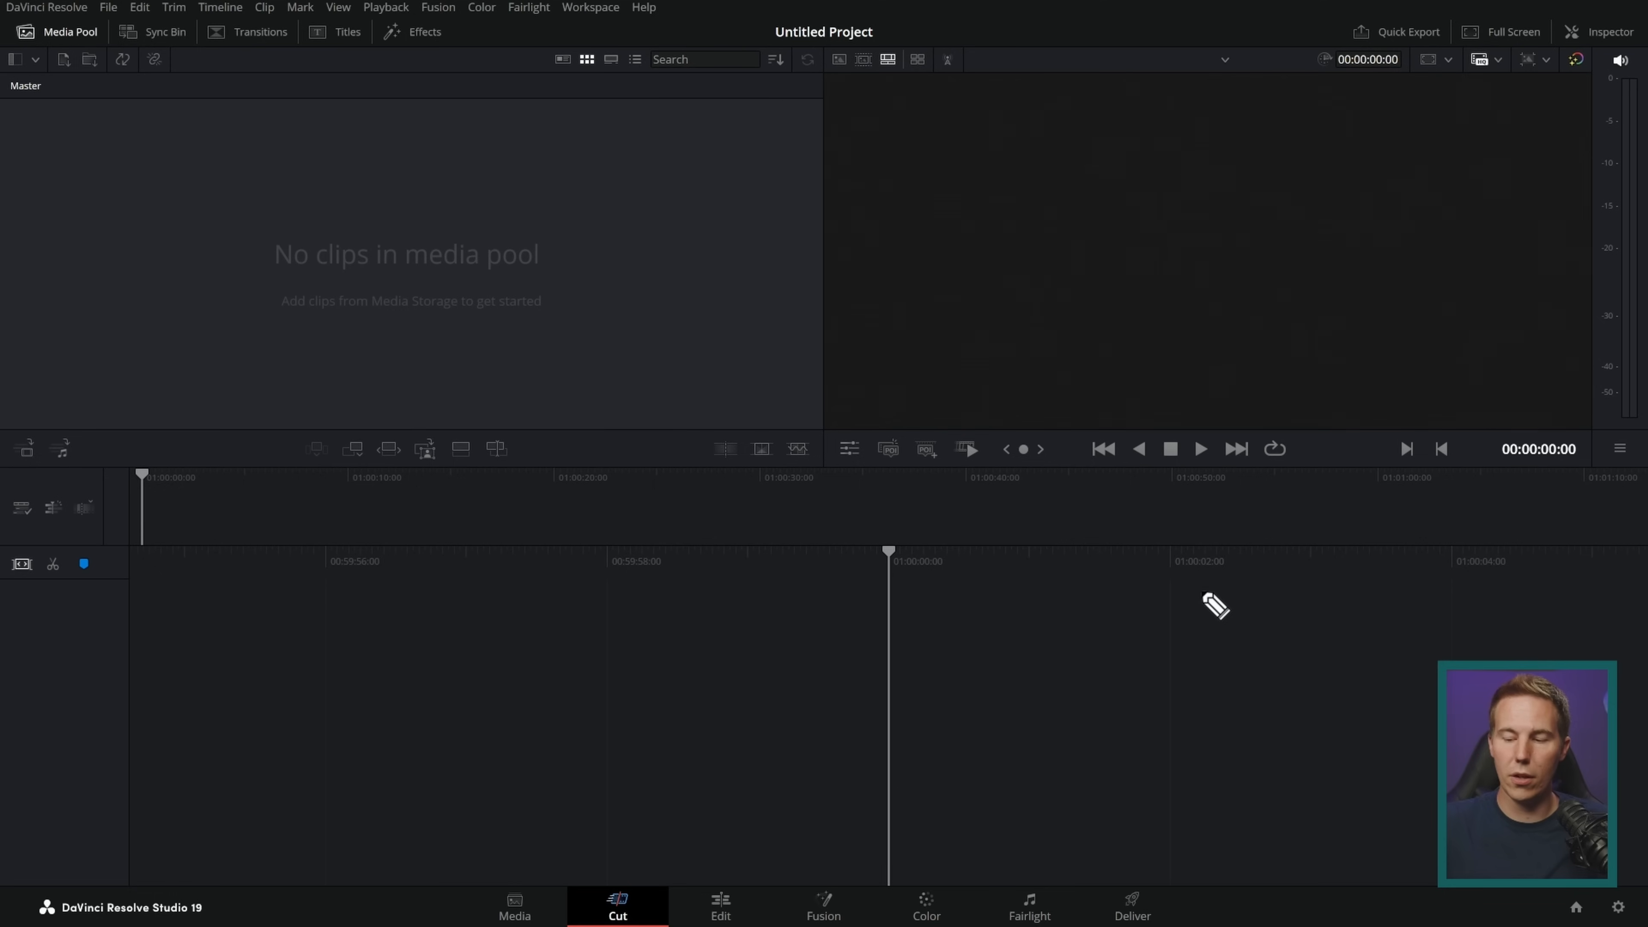
pyautogui.moveTo(462, 909)
pyautogui.mouseDown()
pyautogui.moveTo(1178, 922)
pyautogui.moveTo(441, 894)
pyautogui.mouseUp()
pyautogui.moveTo(513, 657)
pyautogui.mouseDown()
pyautogui.moveTo(588, 850)
pyautogui.moveTo(598, 816)
pyautogui.mouseUp()
pyautogui.moveTo(856, 629); pyautogui.dragTo(814, 862)
pyautogui.moveTo(1046, 627); pyautogui.dragTo(975, 854)
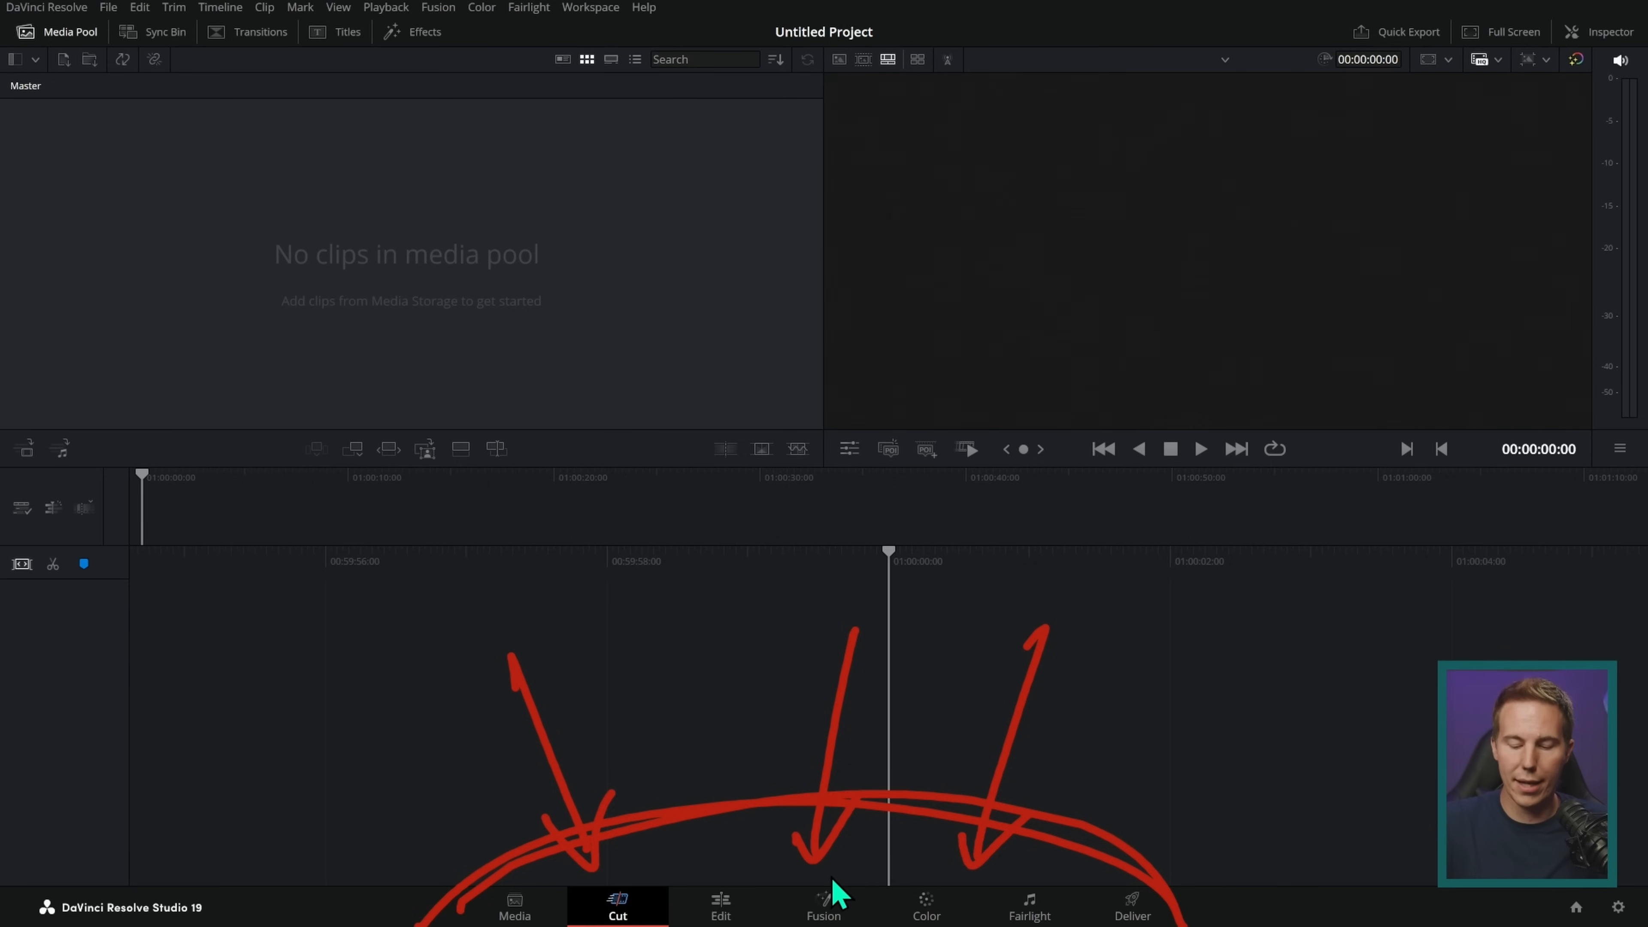
# Step: Look through the Edit, Color, Fairlight, Cut and Media pages of the empty project
pyautogui.click(718, 917)
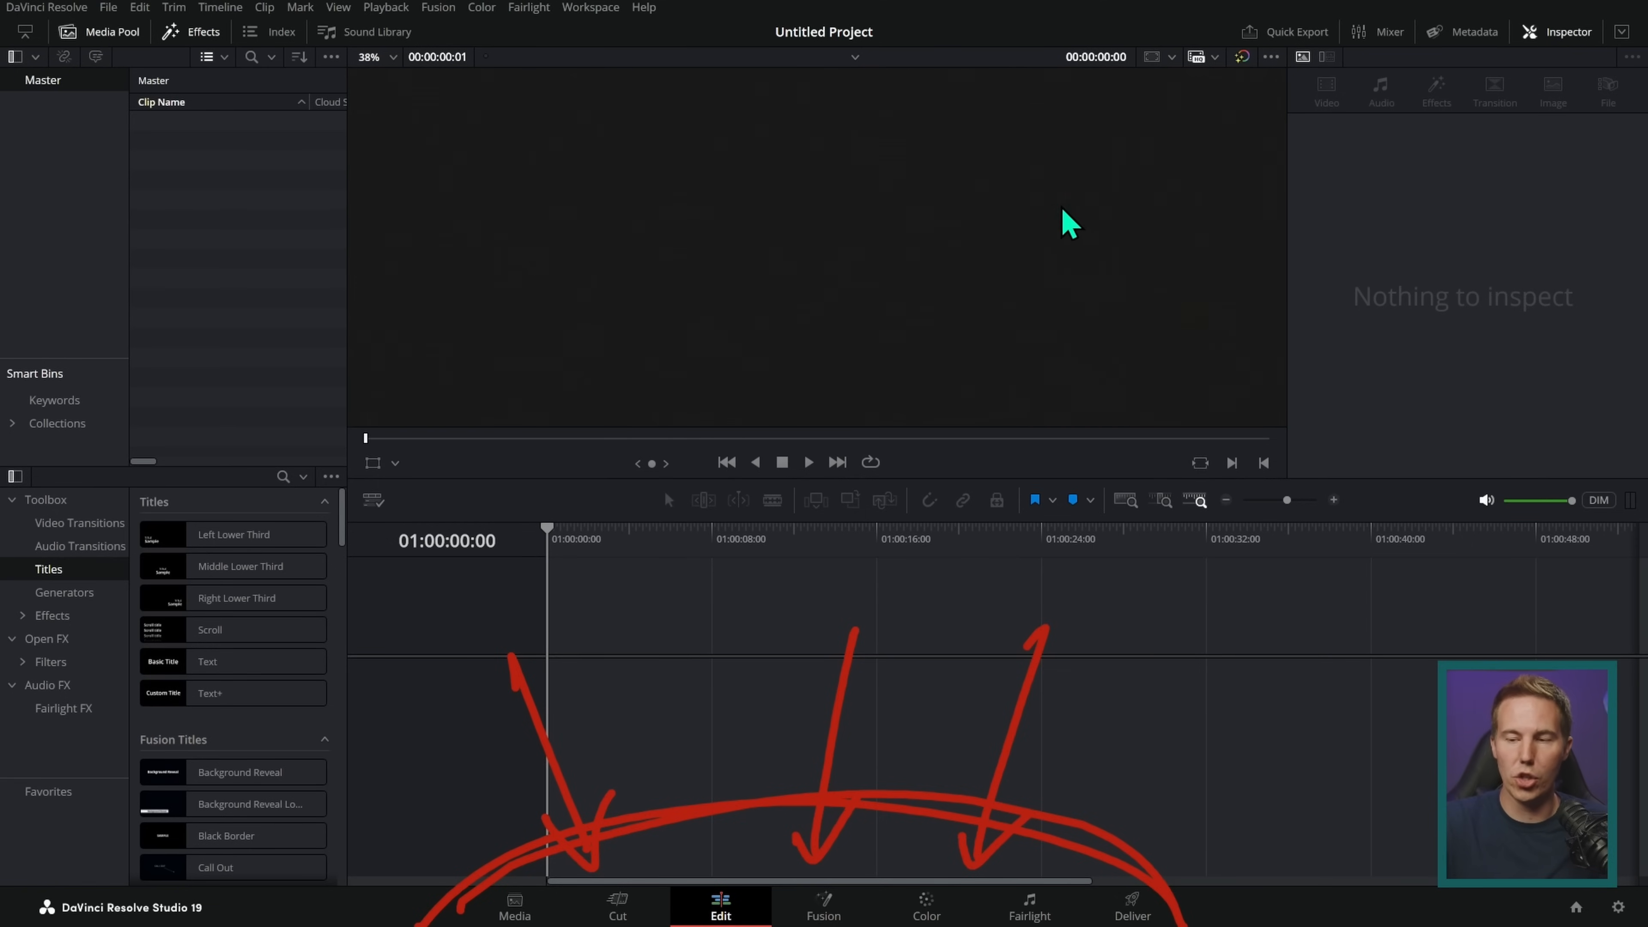
pyautogui.click(926, 907)
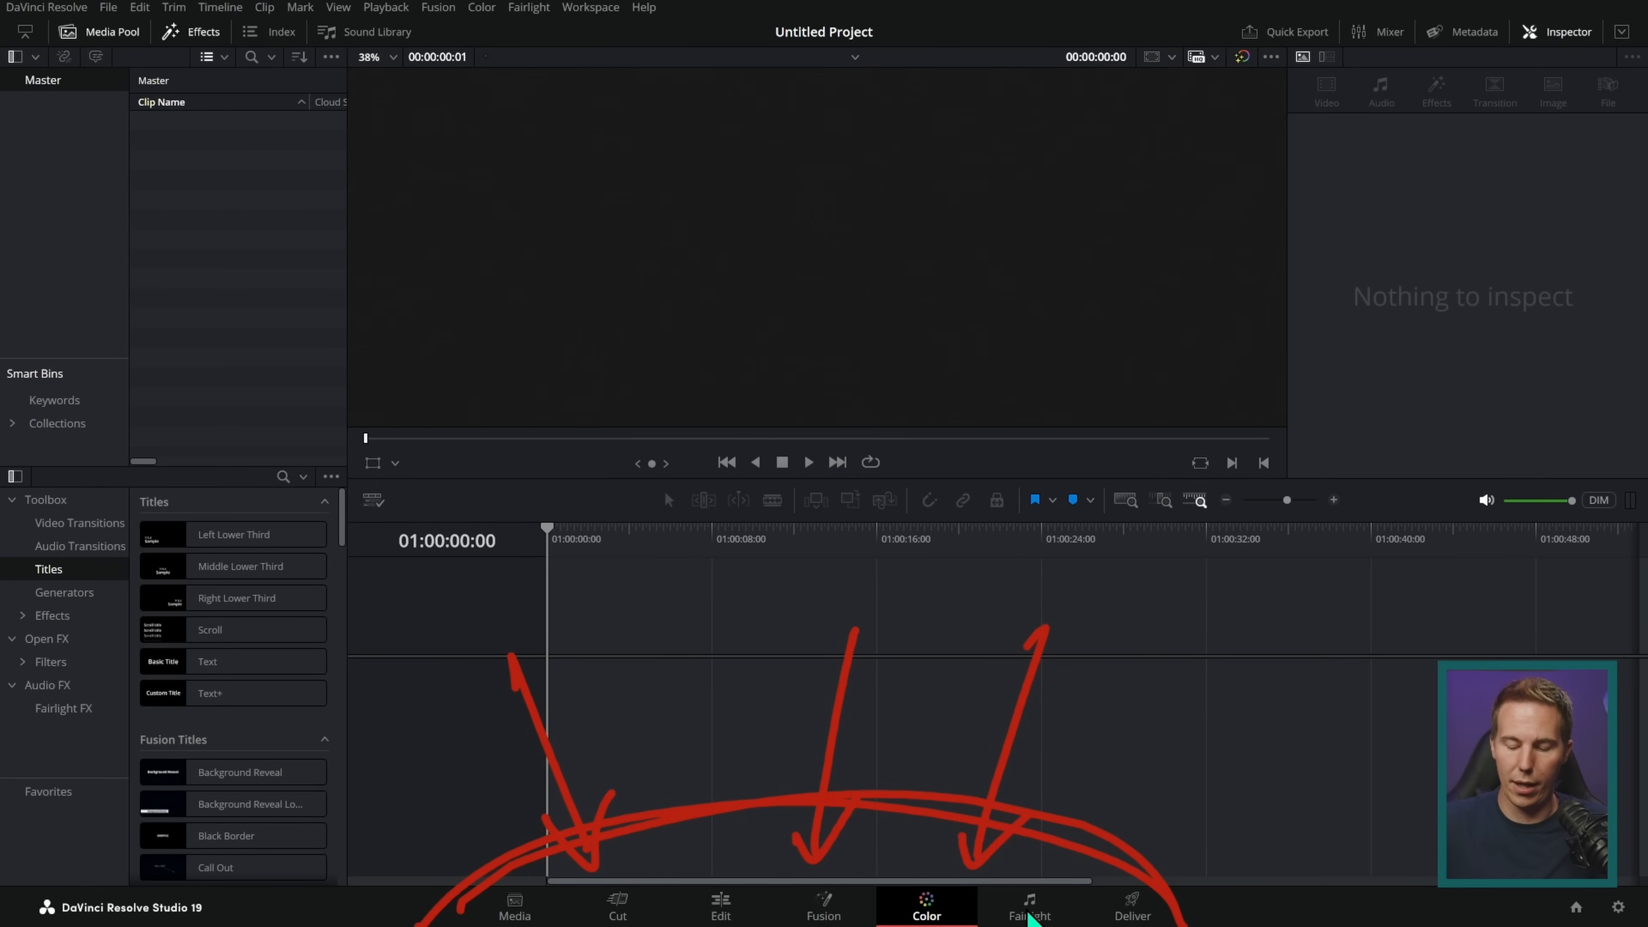
pyautogui.click(1030, 907)
pyautogui.click(617, 907)
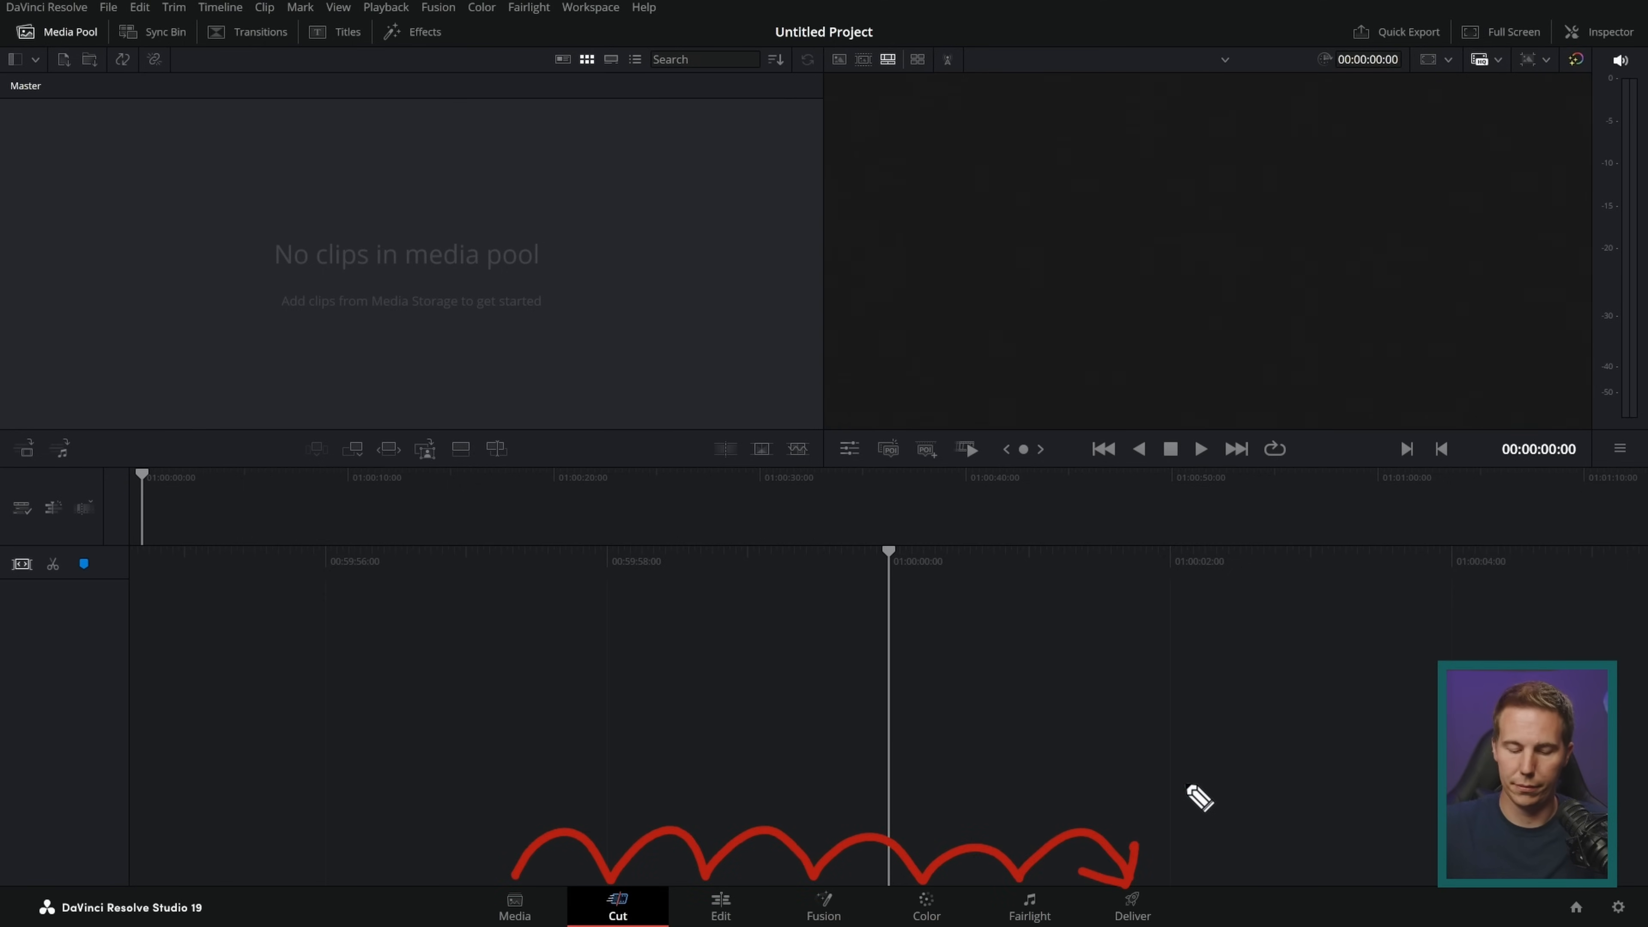
pyautogui.click(517, 908)
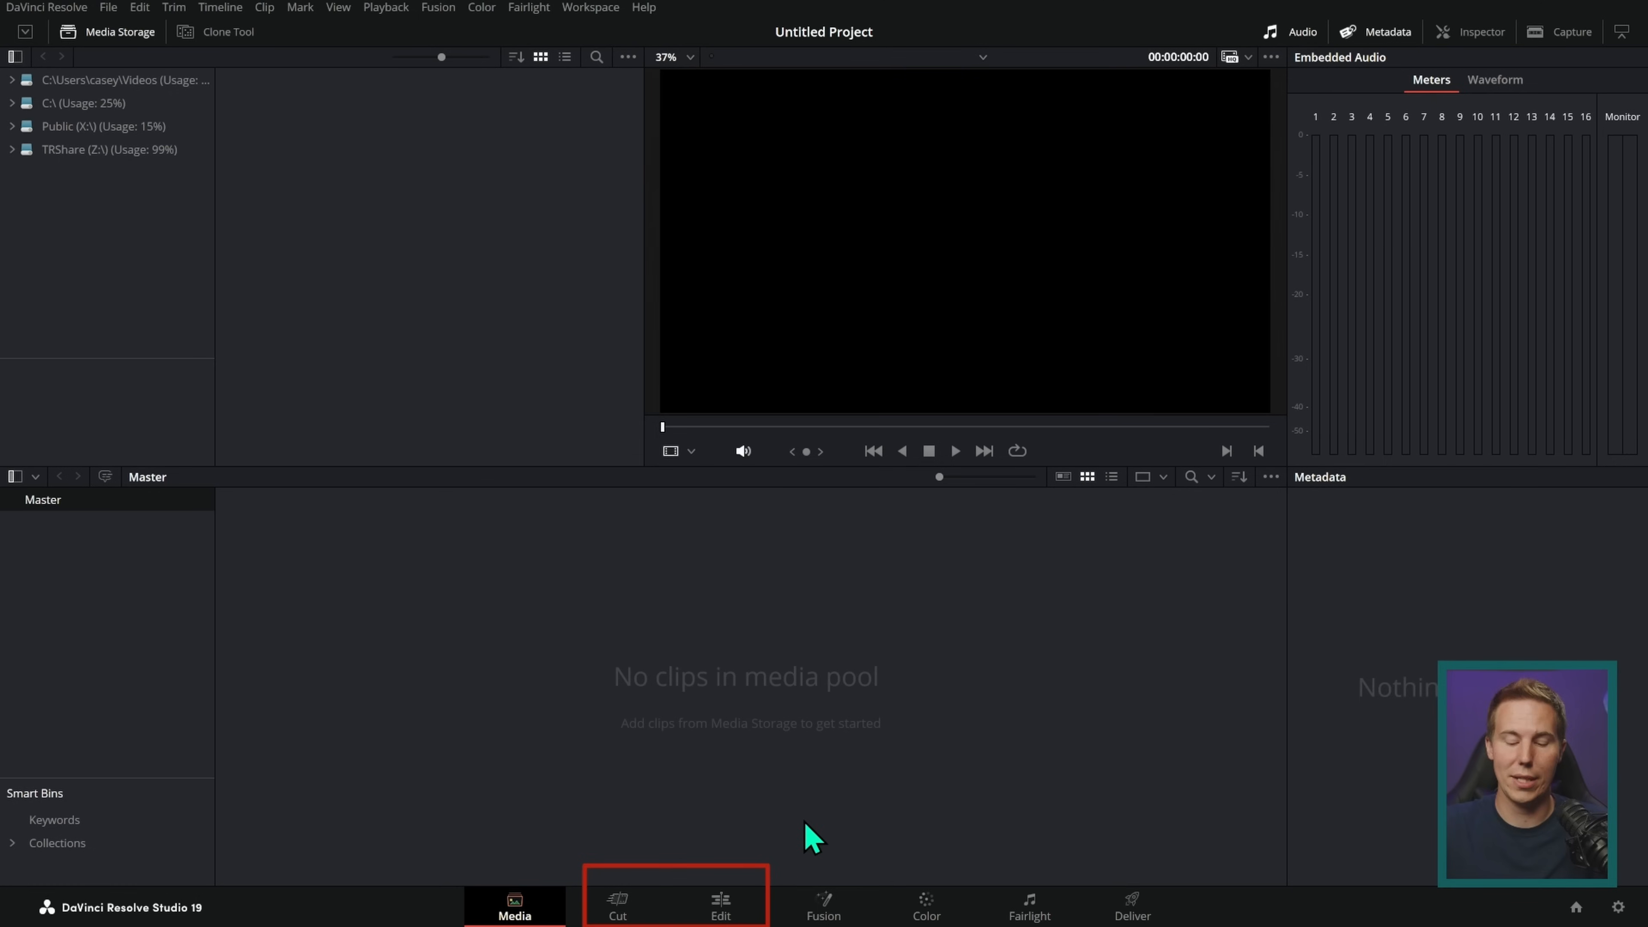
# Step: Open the Edit page and examine its timeline, viewer and effects library areas
pyautogui.click(696, 908)
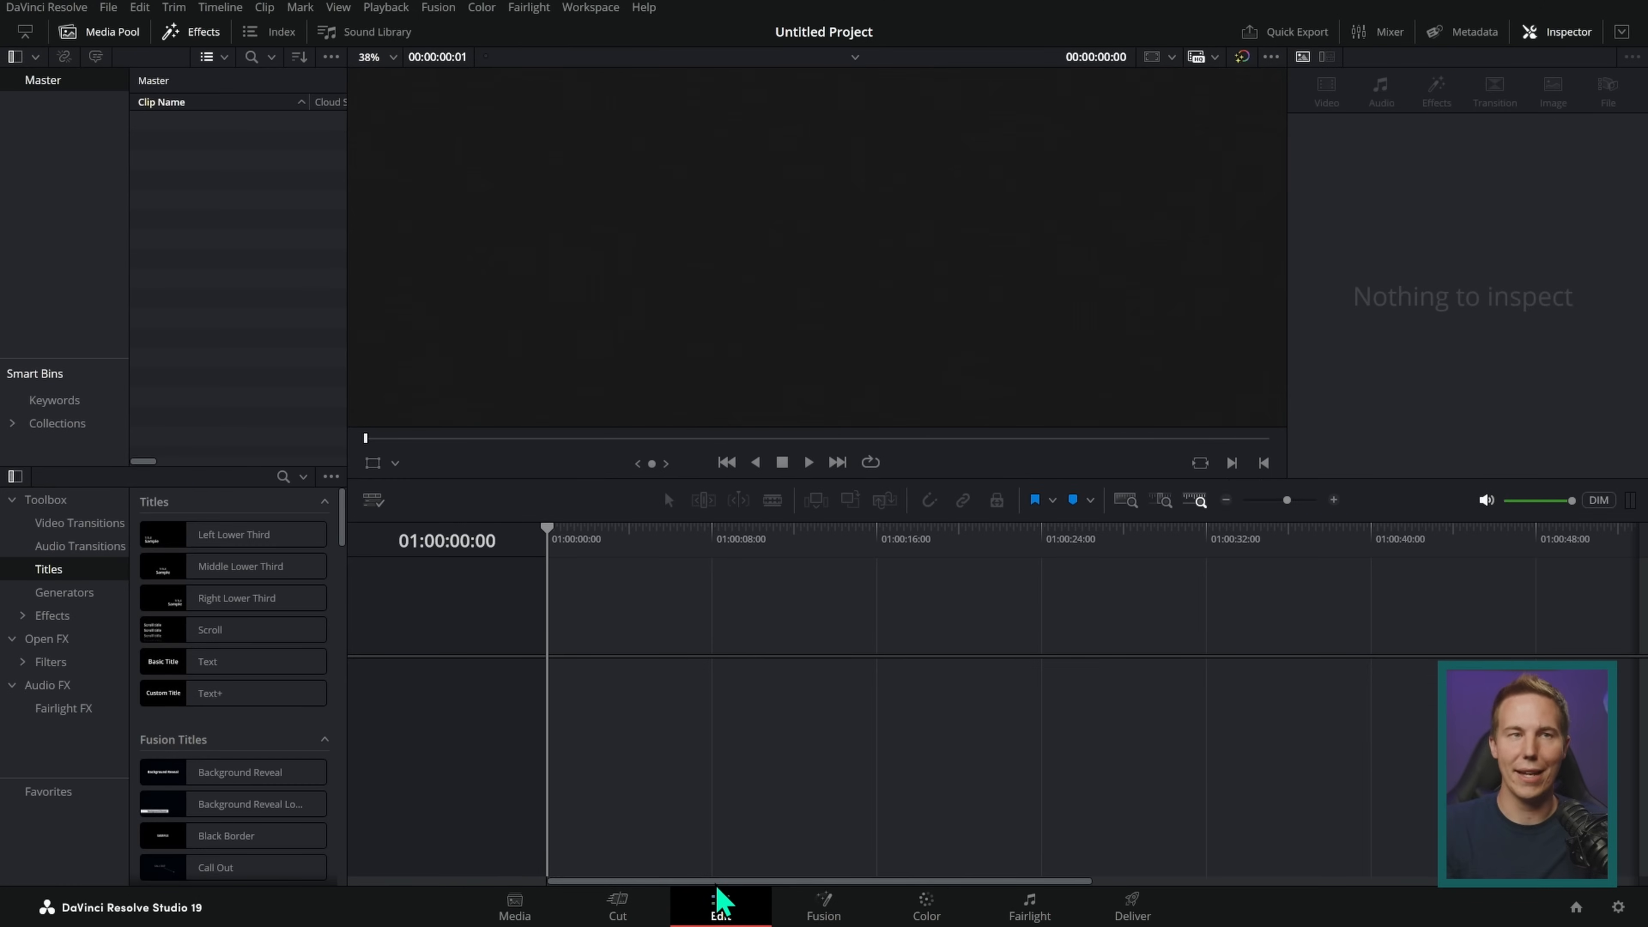
pyautogui.moveTo(562, 604)
pyautogui.mouseDown()
pyautogui.moveTo(618, 760)
pyautogui.moveTo(871, 536)
pyautogui.mouseUp()
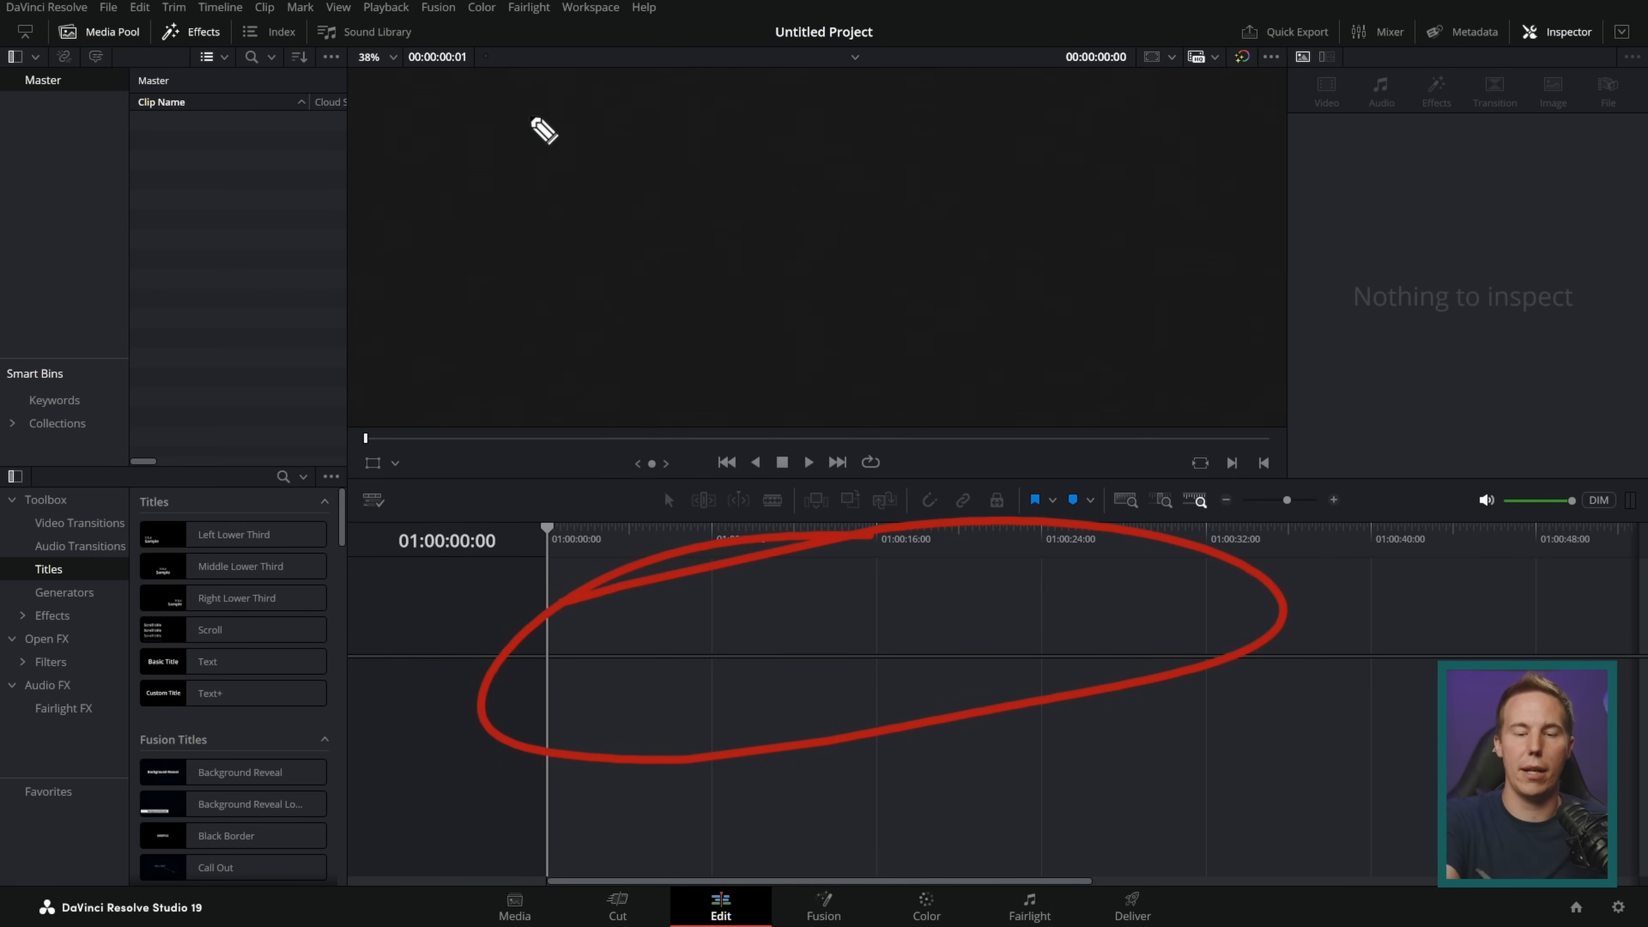
pyautogui.moveTo(532, 120)
pyautogui.mouseDown()
pyautogui.moveTo(1054, 283)
pyautogui.moveTo(428, 154)
pyautogui.mouseUp()
pyautogui.moveTo(119, 638)
pyautogui.mouseDown()
pyautogui.moveTo(175, 831)
pyautogui.moveTo(93, 627)
pyautogui.mouseUp()
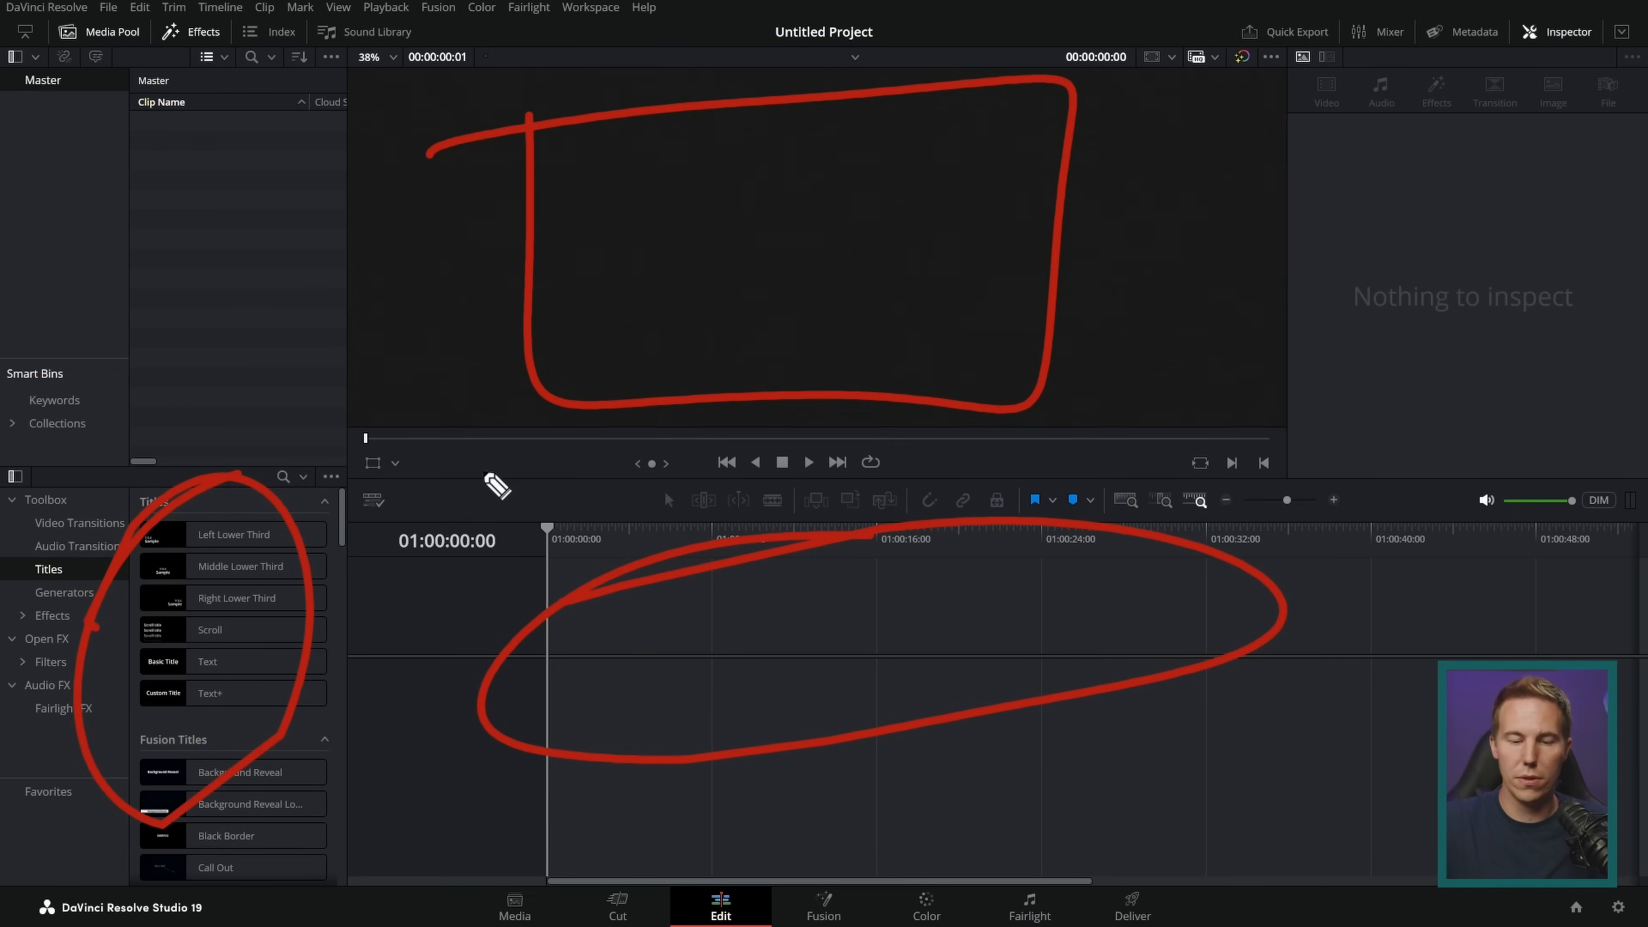
pyautogui.press('Escape')
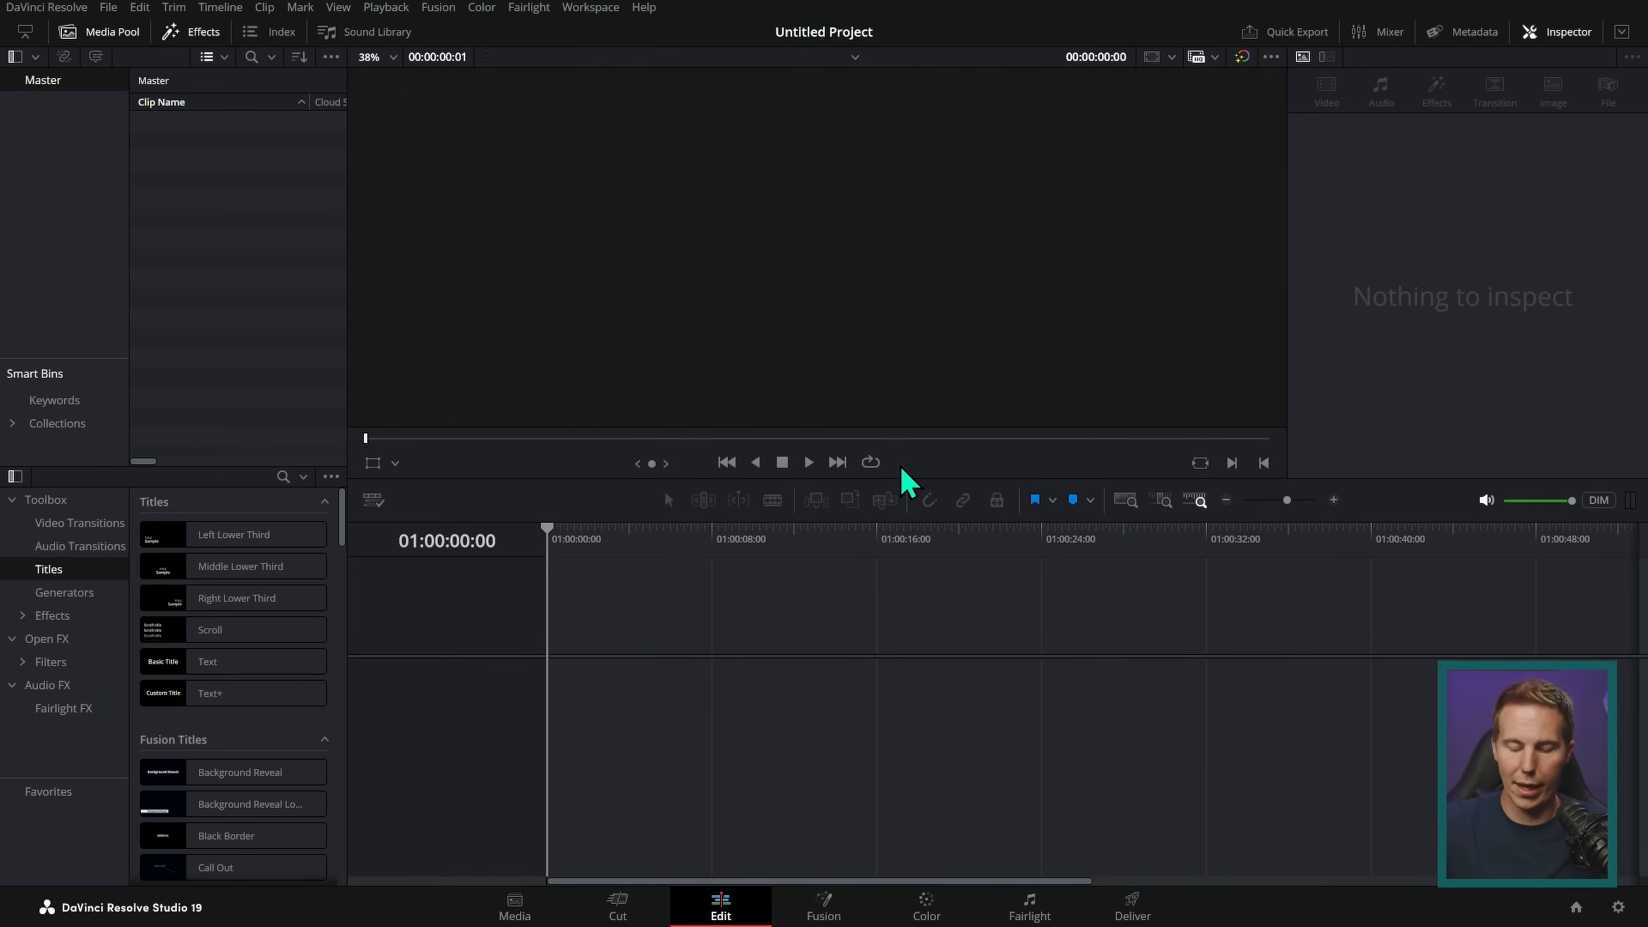
# Step: Tour the Fusion, Color, Fairlight and Deliver pages to examine their layouts
pyautogui.click(828, 915)
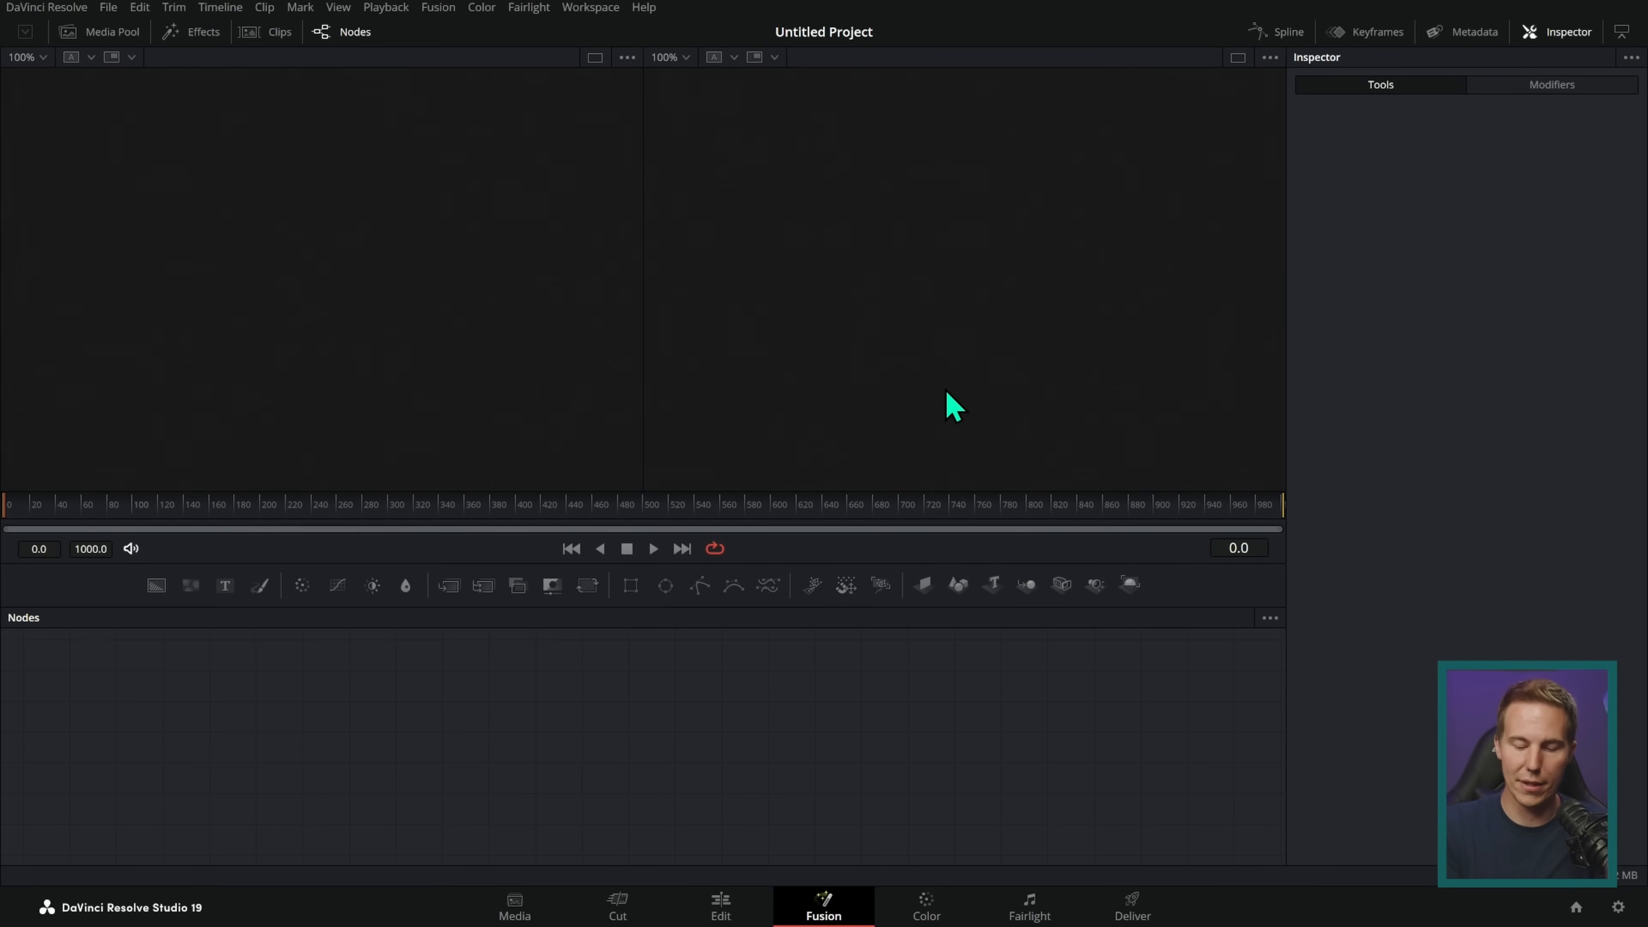
pyautogui.click(927, 908)
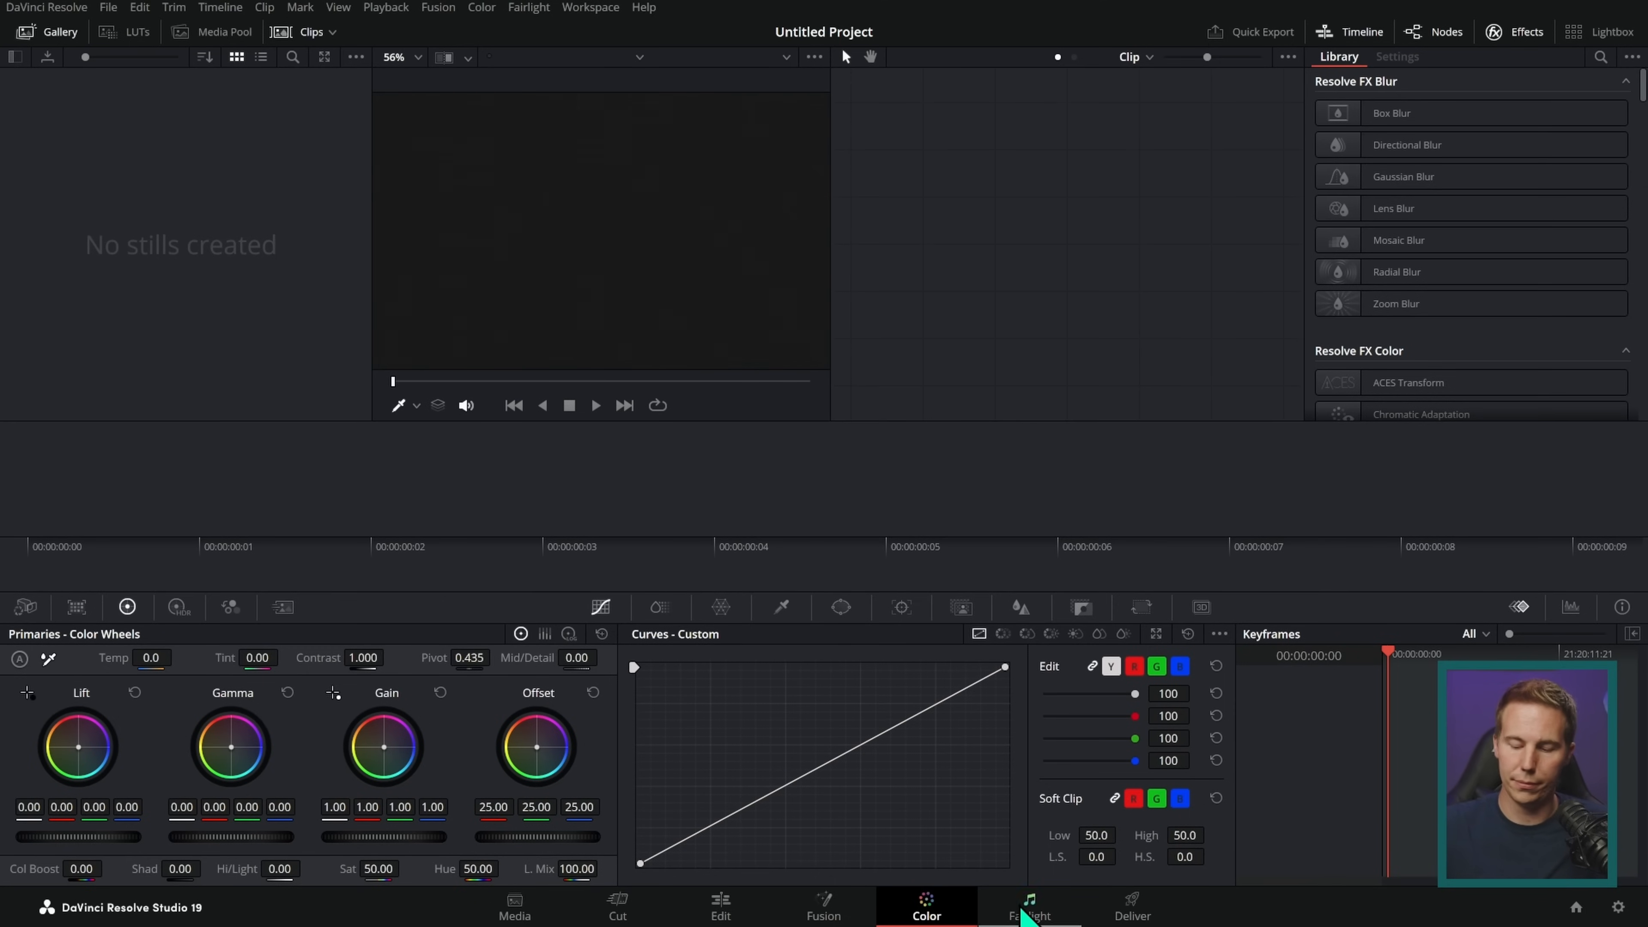
pyautogui.click(1025, 909)
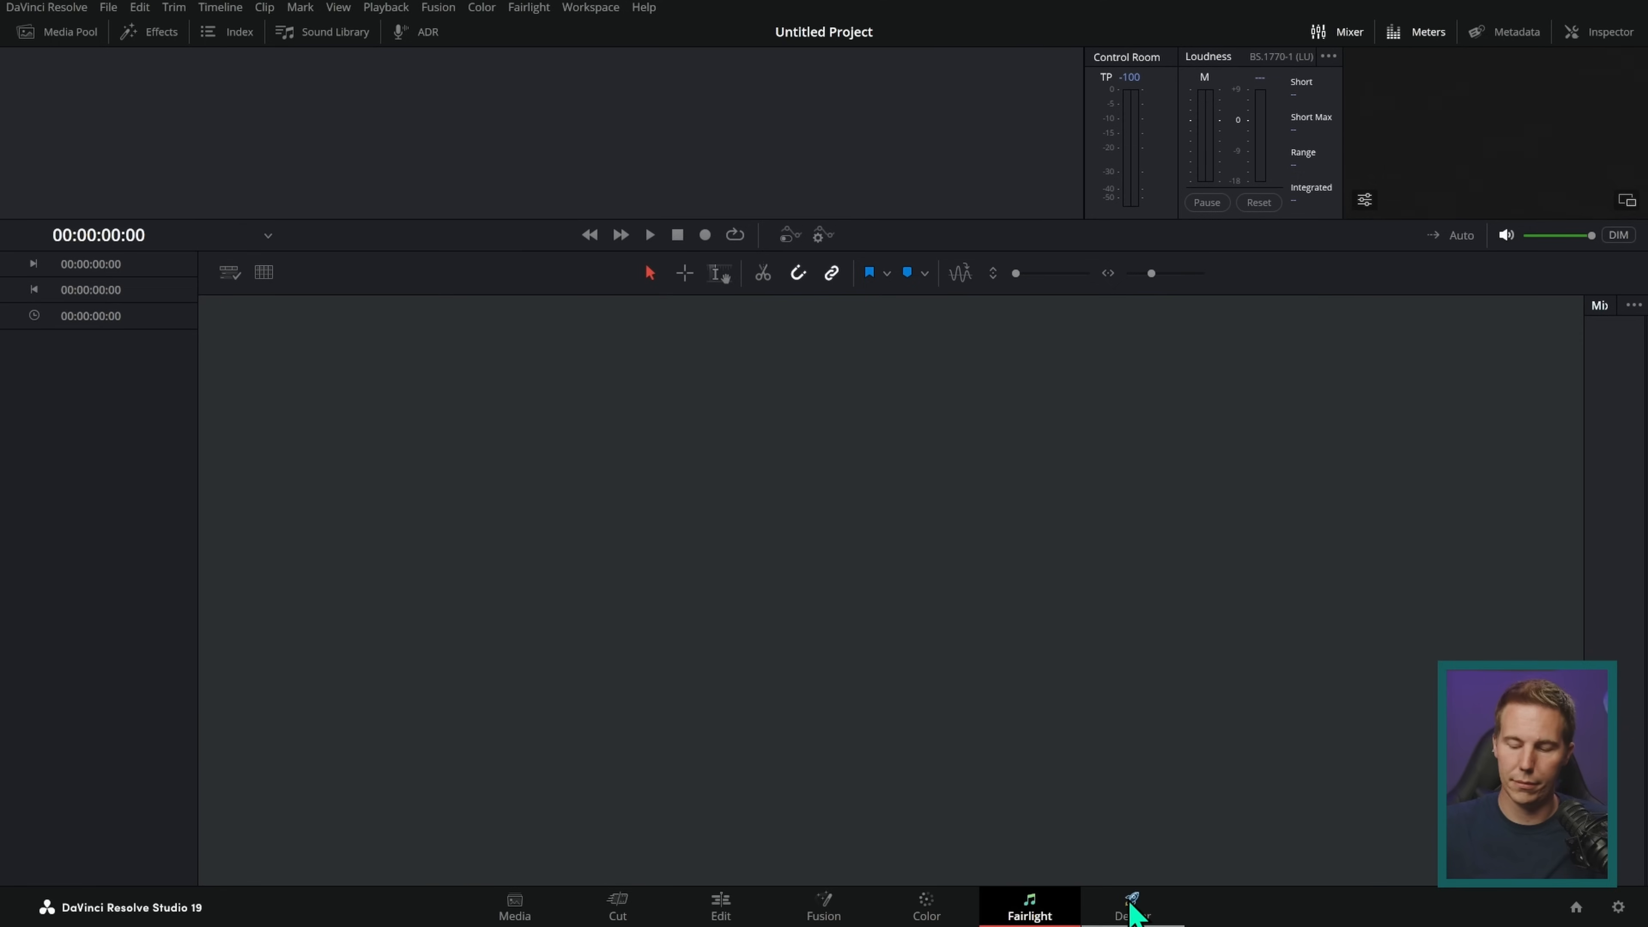
pyautogui.click(1132, 909)
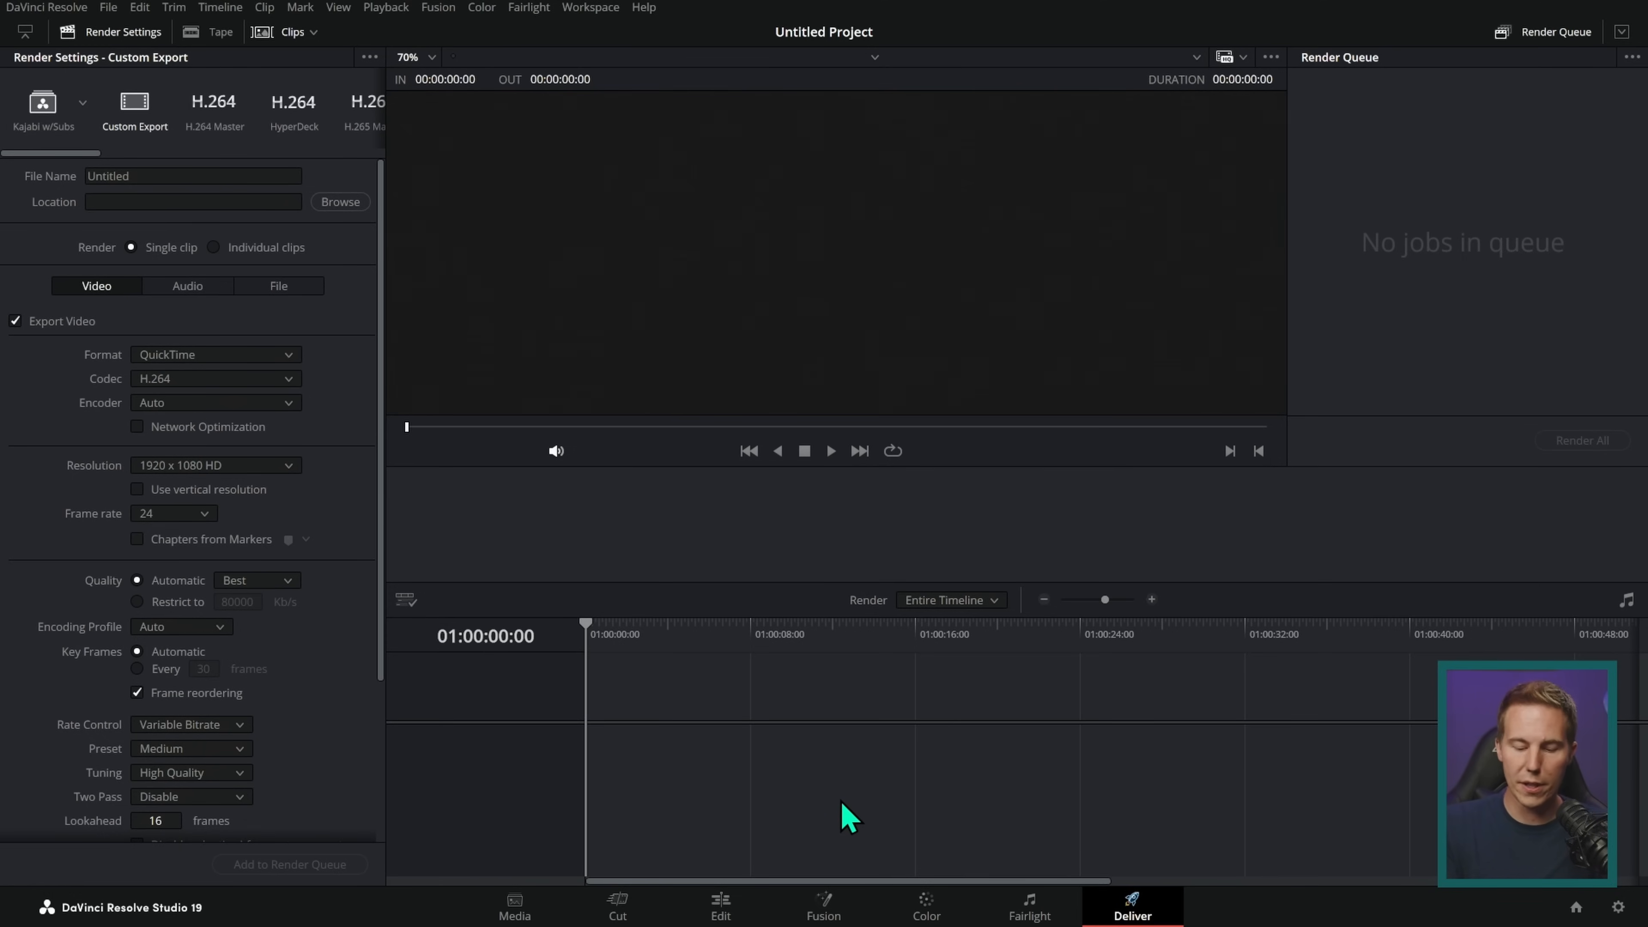
# Step: Revisit the Fusion, Color and Fairlight pages to compare their workspaces
pyautogui.click(753, 908)
pyautogui.click(824, 904)
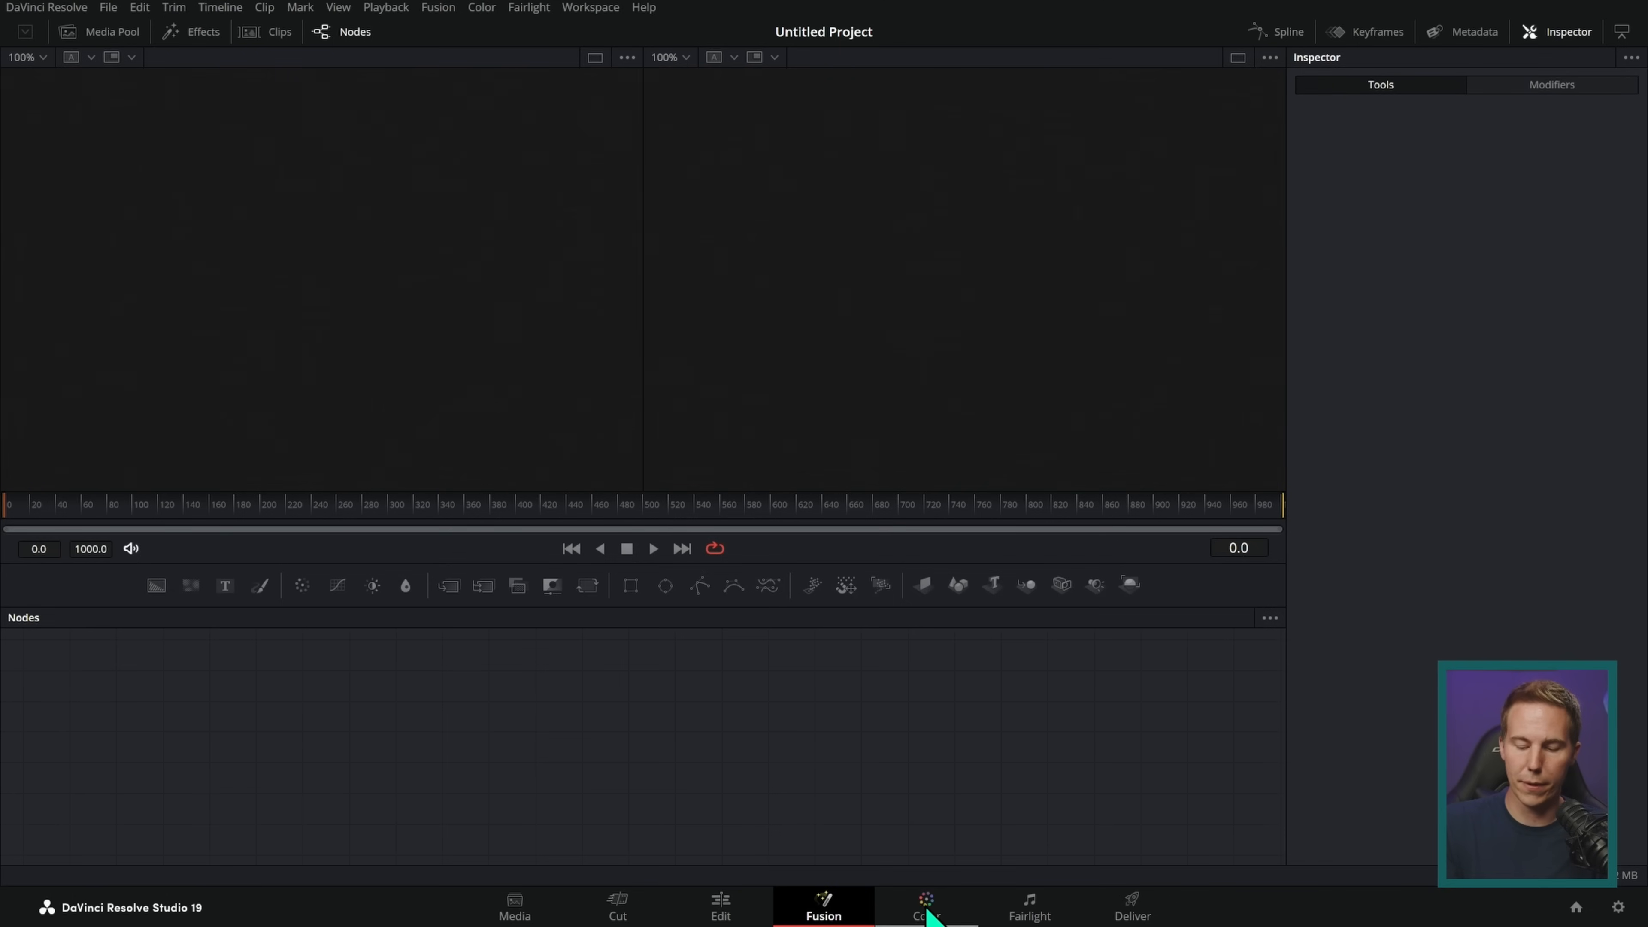
pyautogui.click(927, 904)
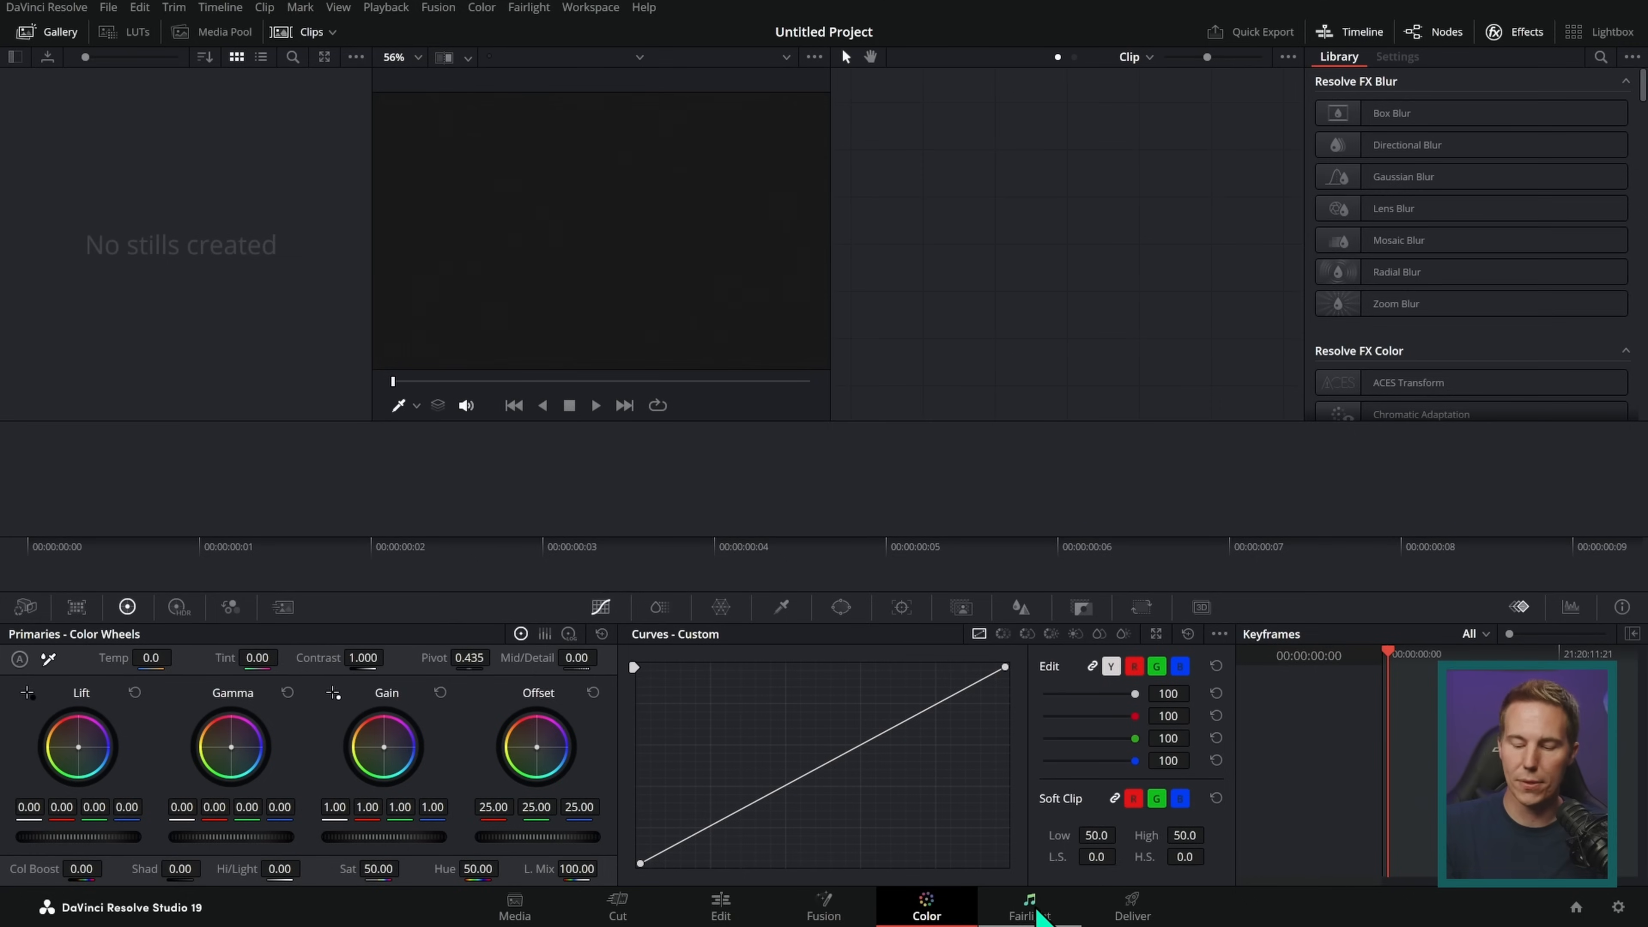
pyautogui.click(1031, 909)
# Step: Return to the Edit page and look over its media pool area
pyautogui.click(719, 908)
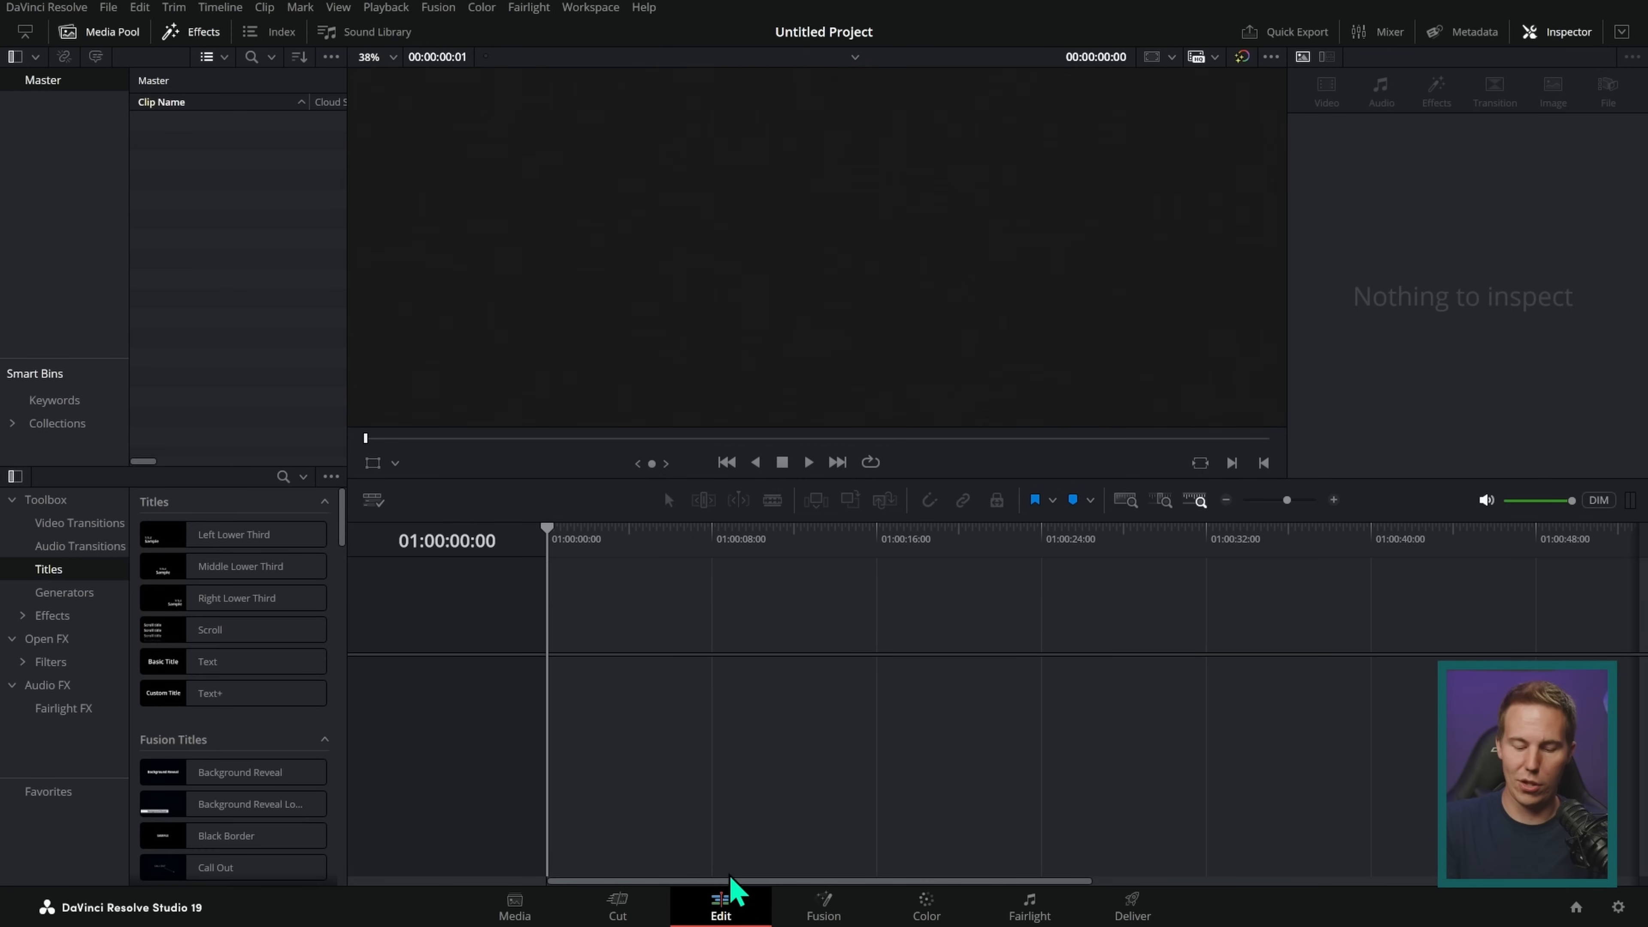
pyautogui.click(927, 904)
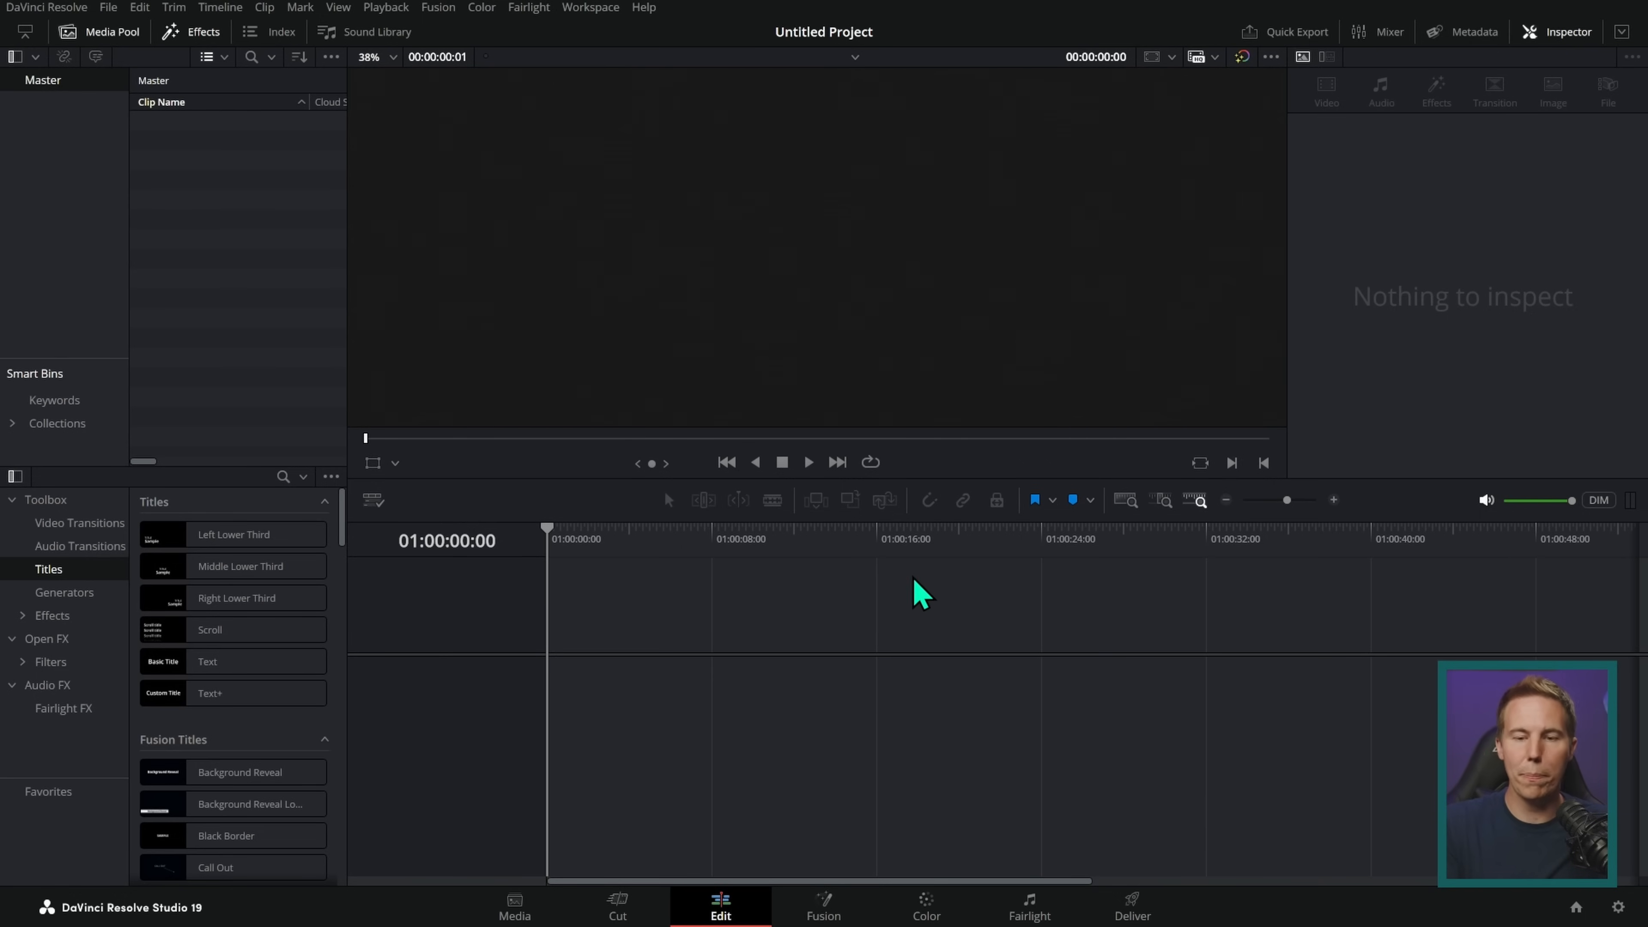
pyautogui.moveTo(357, 107)
pyautogui.mouseDown()
pyautogui.moveTo(251, 526)
pyautogui.moveTo(56, 416)
pyautogui.moveTo(341, 94)
pyautogui.mouseUp()
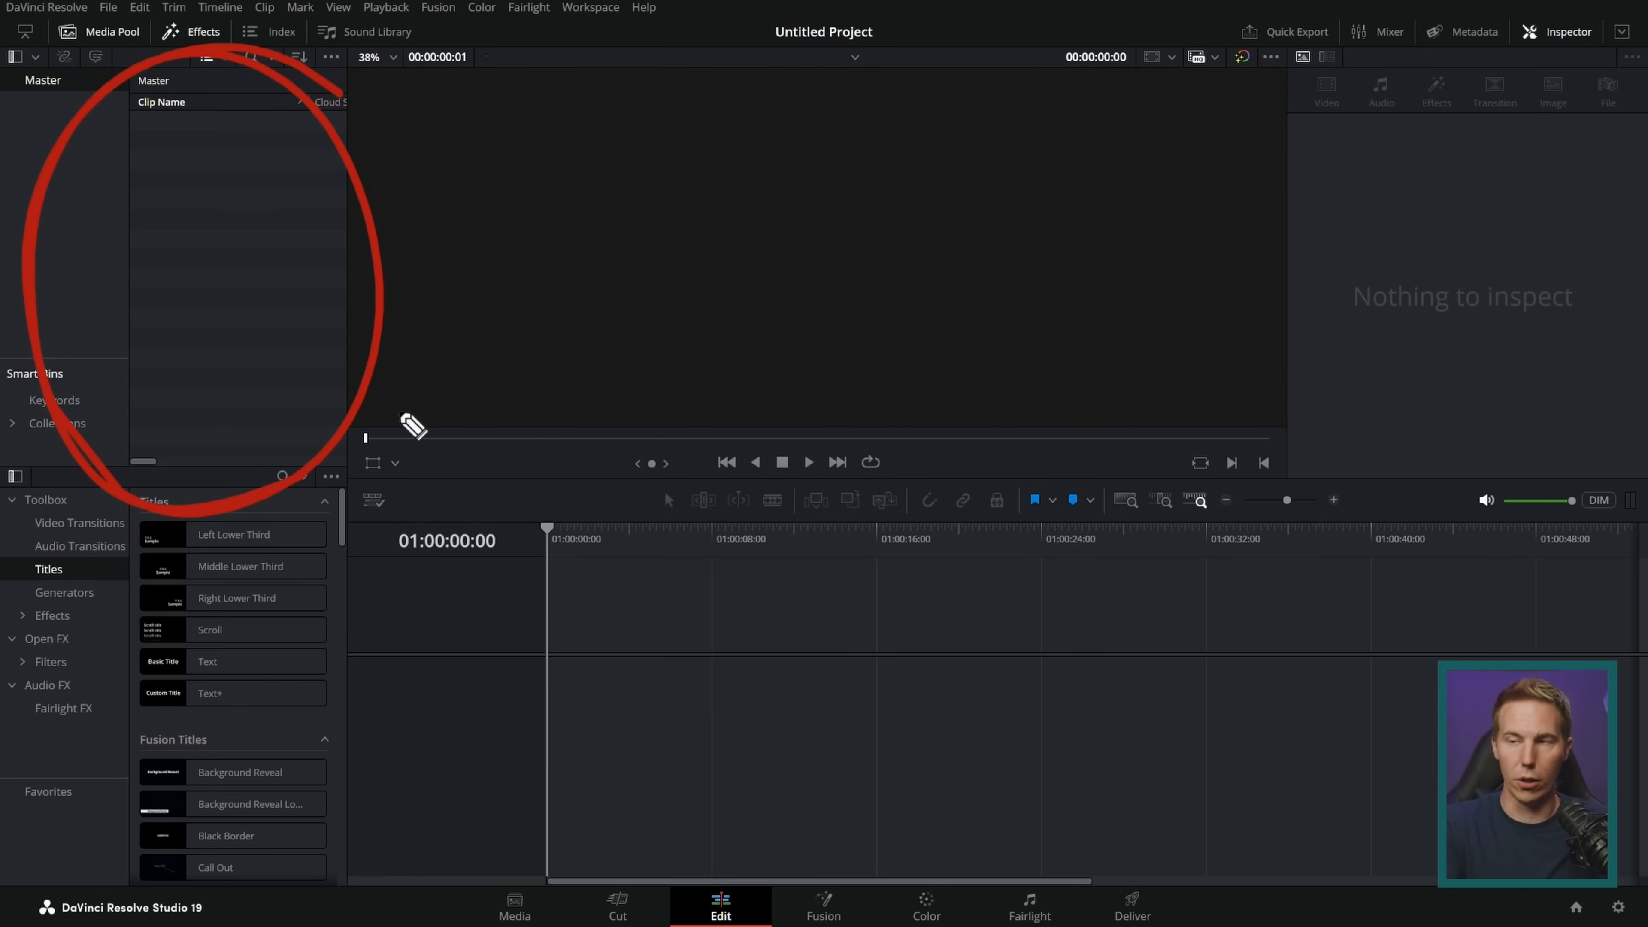
pyautogui.press('Escape')
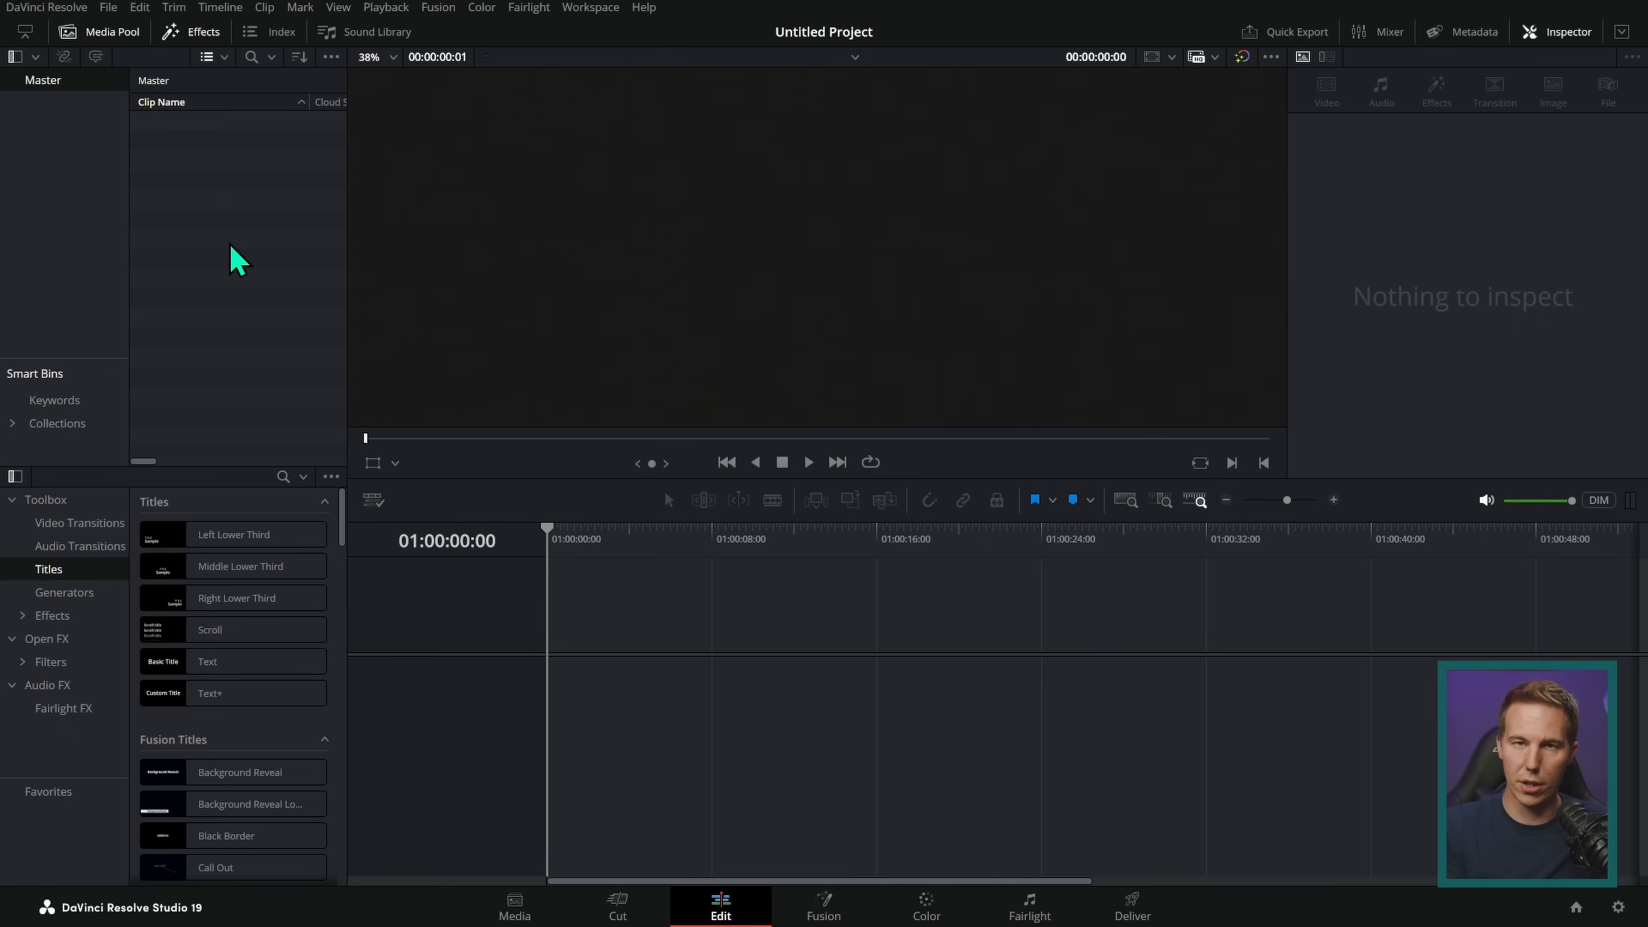
# Step: Import clips A002_06111104_C001 through A002_06111431_C027 from the Coffee_Vid Footage folder into the media pool
pyautogui.rightClick(227, 193)
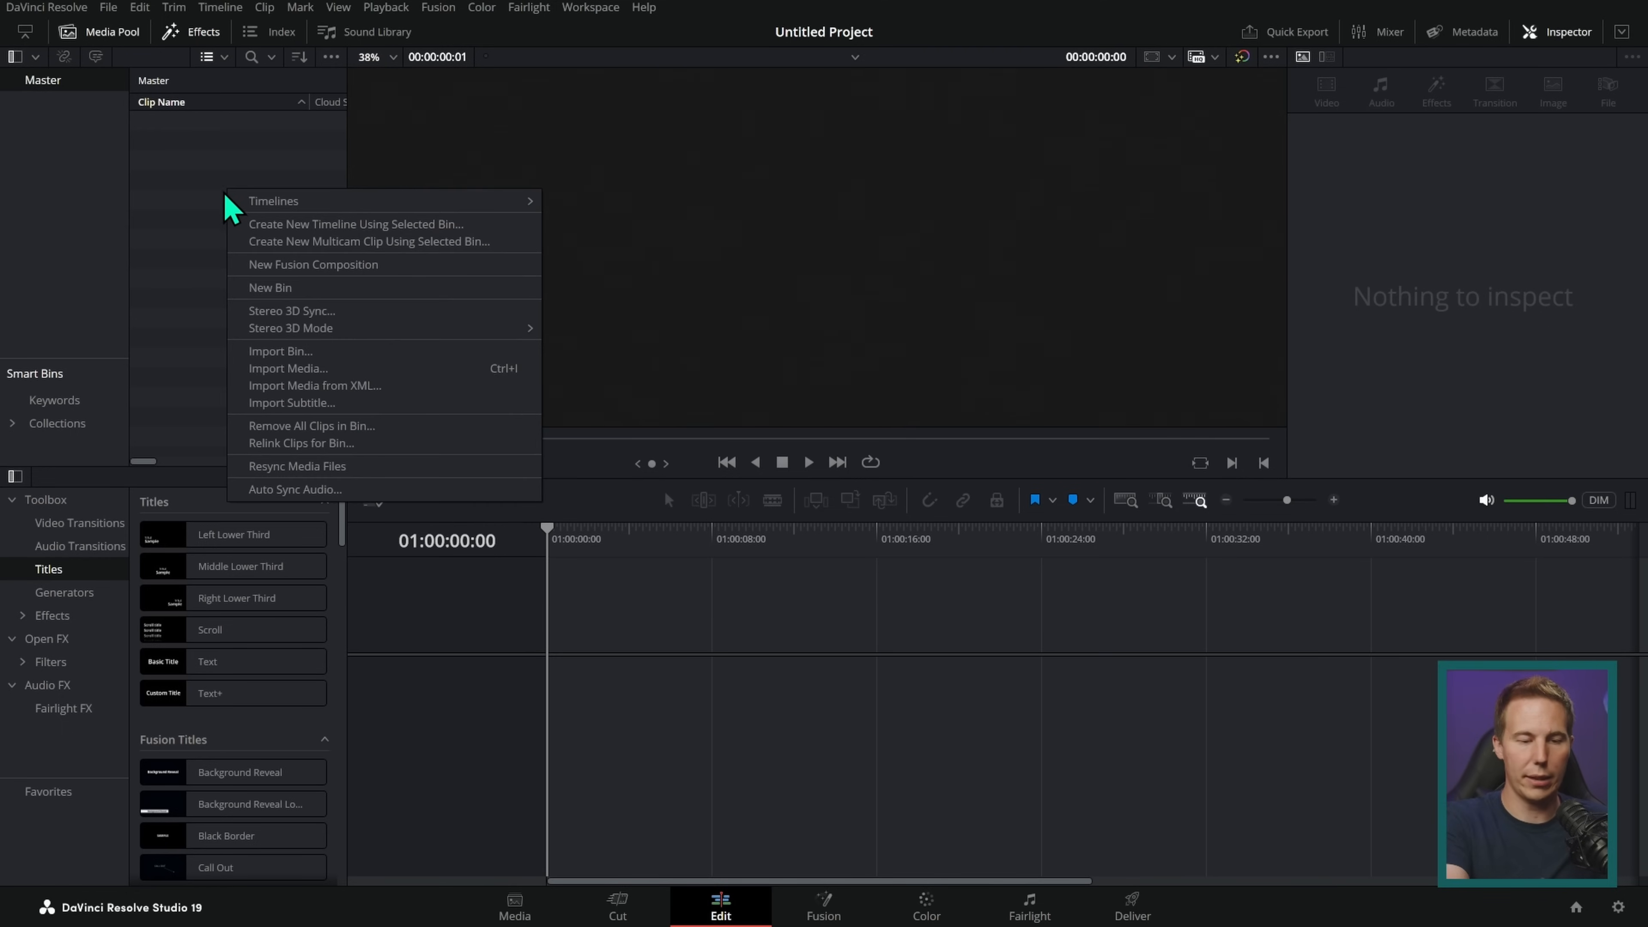
pyautogui.click(342, 374)
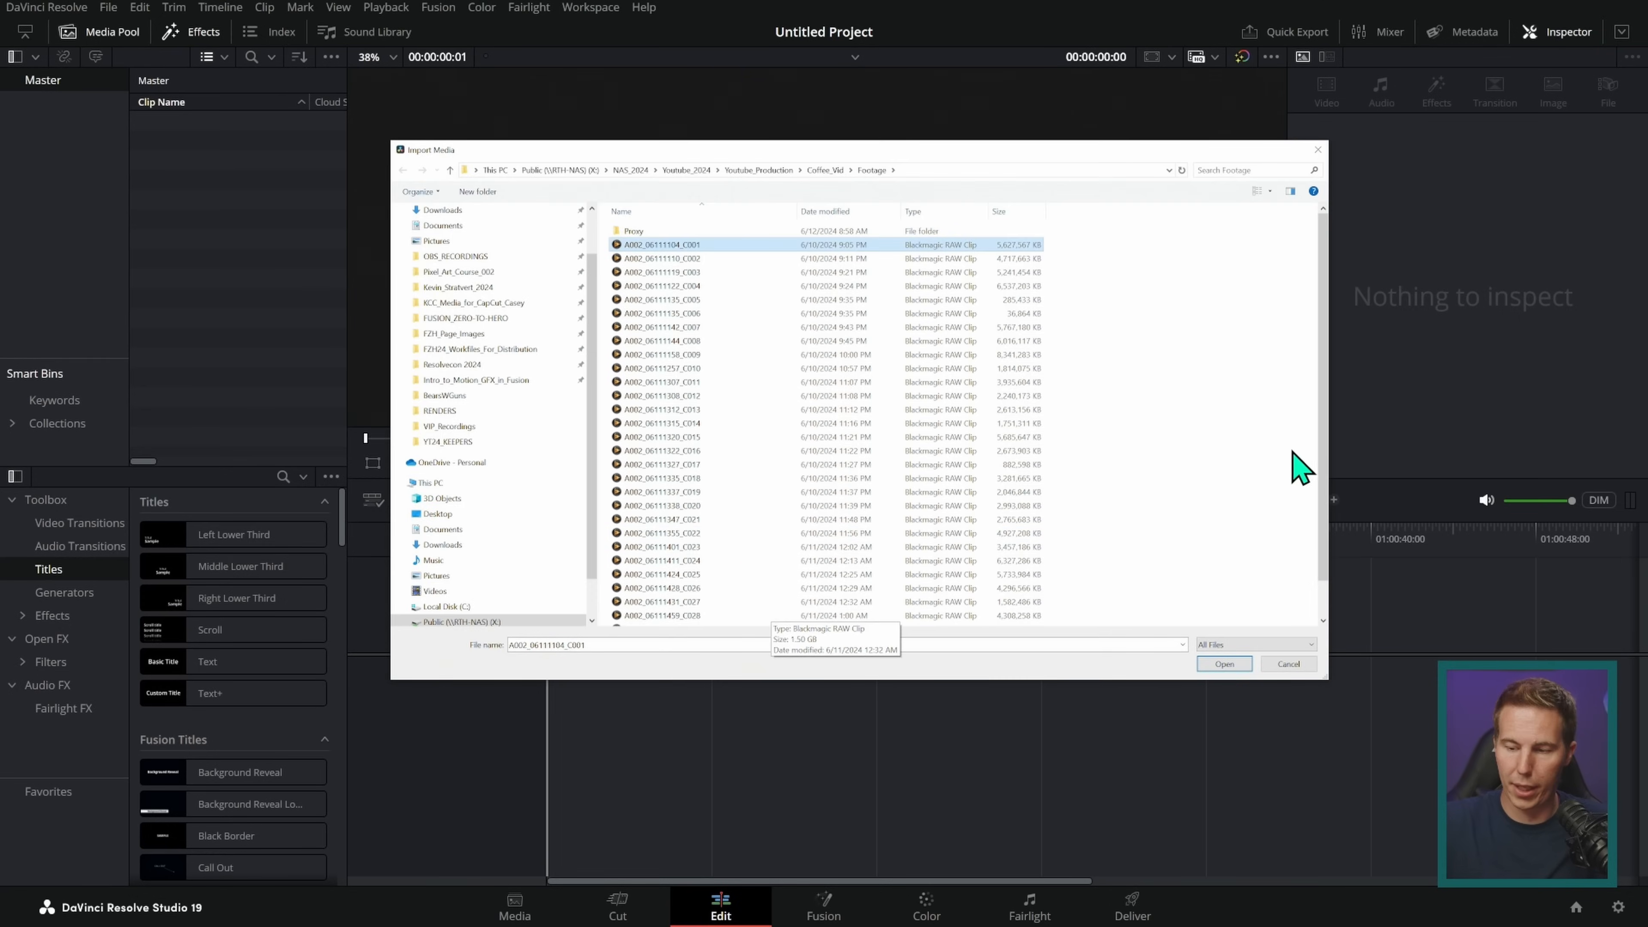
pyautogui.keyDown('shift'); pyautogui.click(735, 623); pyautogui.keyUp('shift')
pyautogui.click(1224, 663)
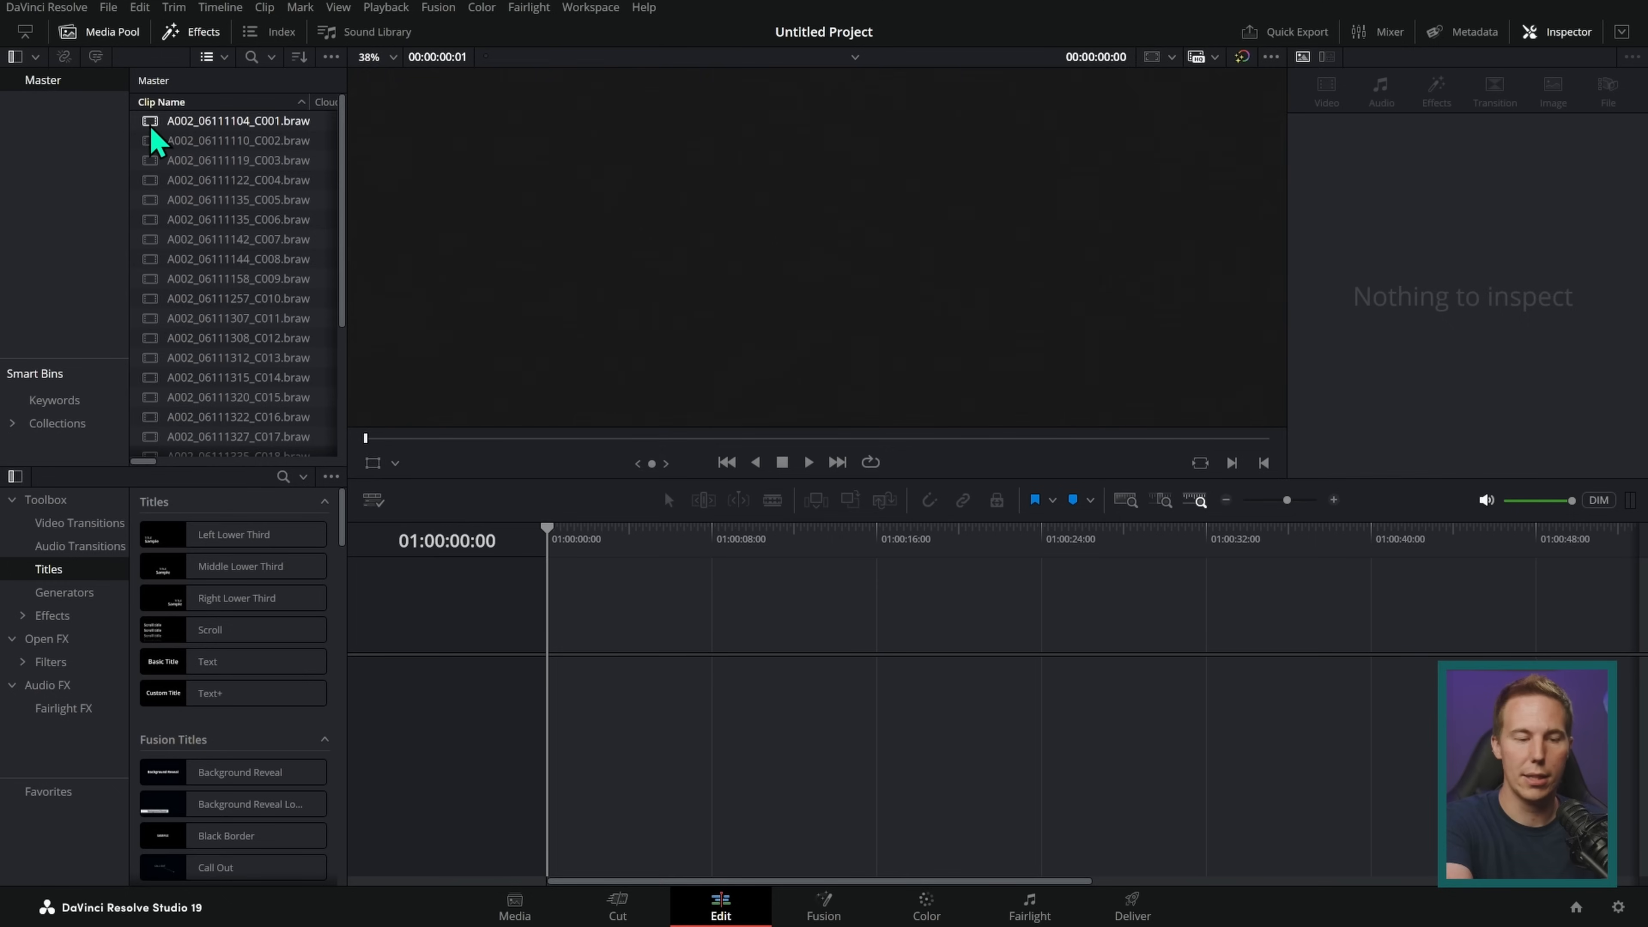
# Step: Preview clip A002_06111104_C001, place it on a new timeline and trim it to about 5 seconds
pyautogui.click(195, 121)
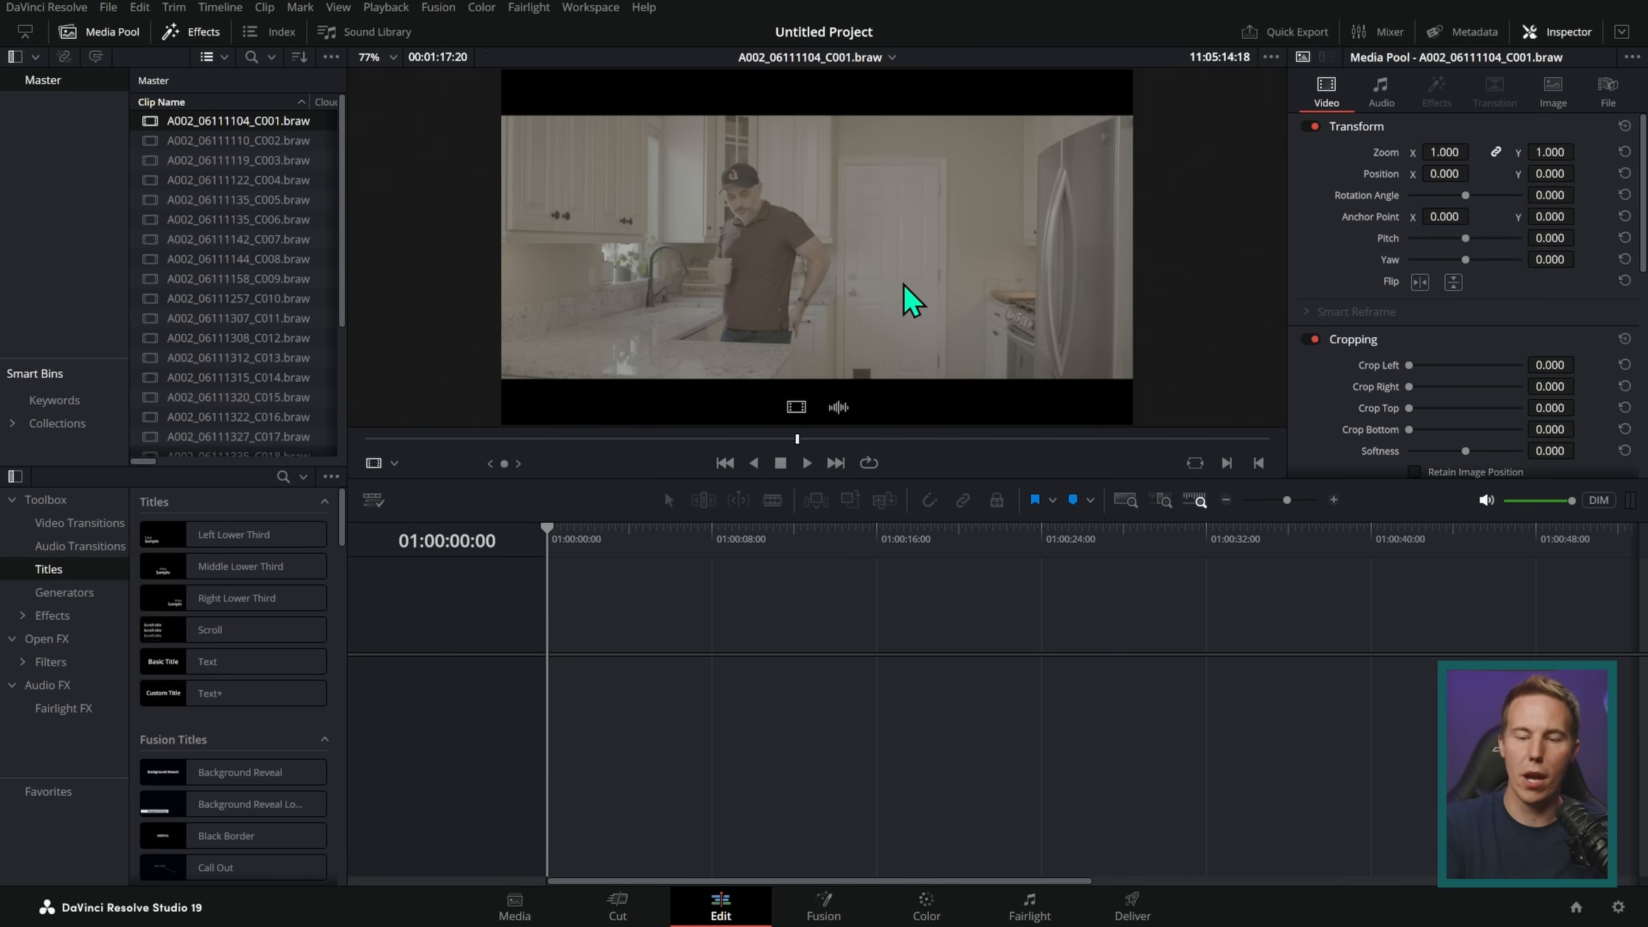
pyautogui.moveTo(853, 265); pyautogui.dragTo(675, 692)
pyautogui.moveTo(897, 677); pyautogui.dragTo(723, 688)
pyautogui.hotkey('shift', 'z')
pyautogui.moveTo(941, 538); pyautogui.dragTo(1095, 592)
pyautogui.moveTo(551, 685); pyautogui.dragTo(571, 721)
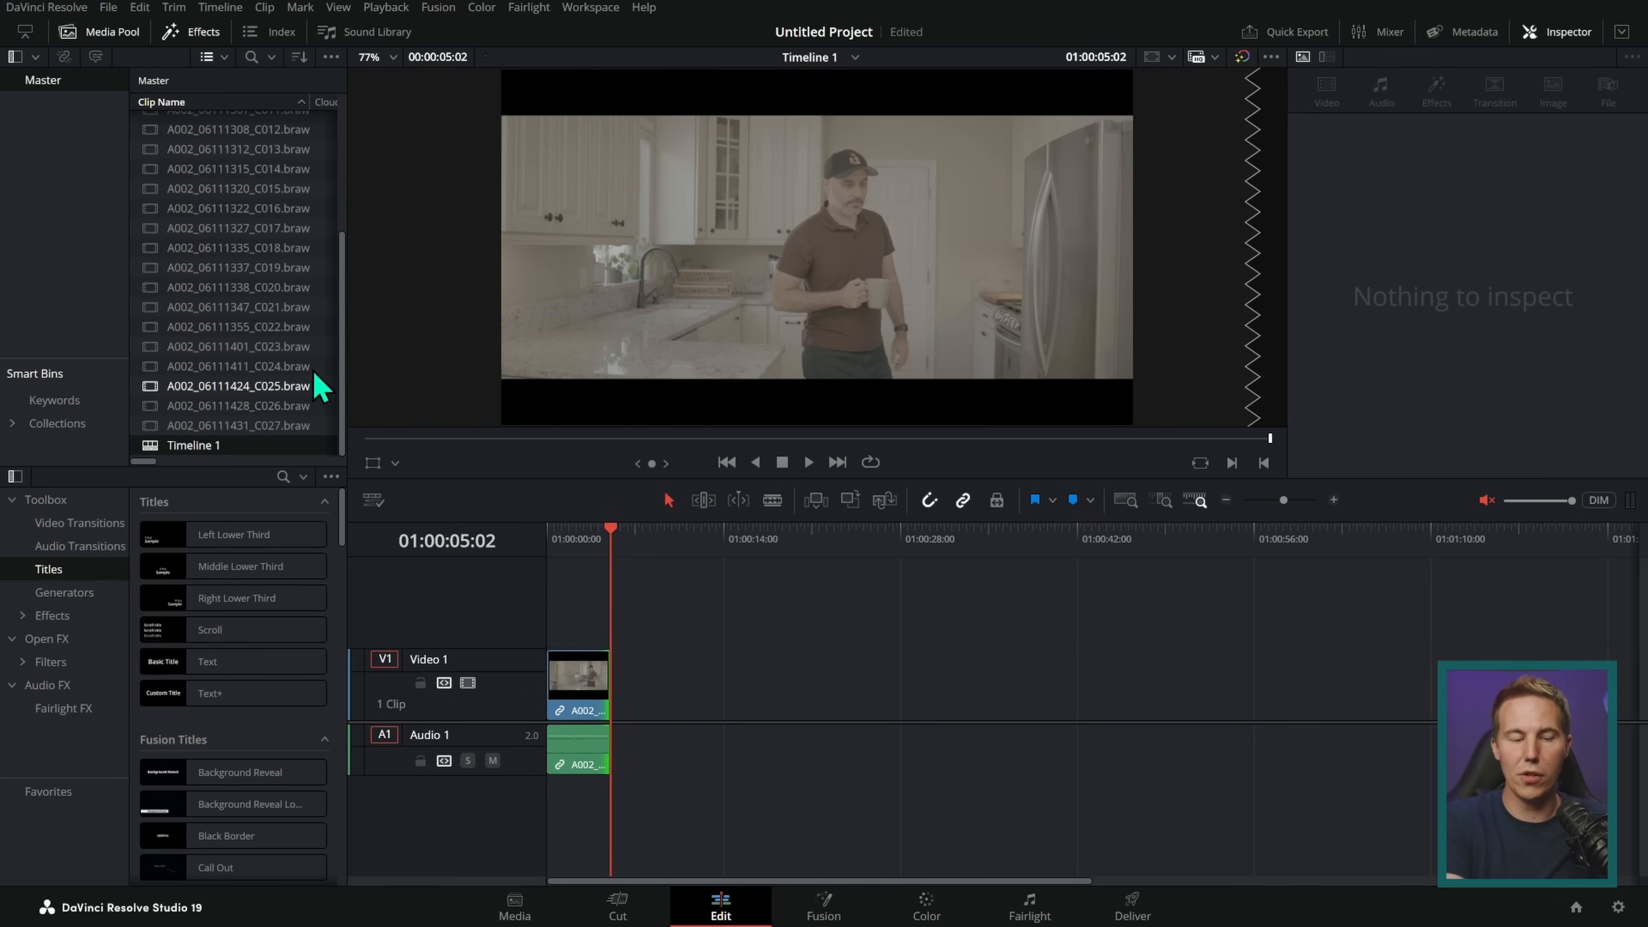
# Step: Preview clip A002_06111347_C021 and place it on Video 1 with a gap after the first clip
pyautogui.doubleClick(244, 308)
pyautogui.moveTo(634, 442)
pyautogui.mouseDown()
pyautogui.moveTo(721, 452)
pyautogui.moveTo(684, 442)
pyautogui.moveTo(662, 457)
pyautogui.mouseUp()
pyautogui.moveTo(769, 368); pyautogui.dragTo(993, 696)
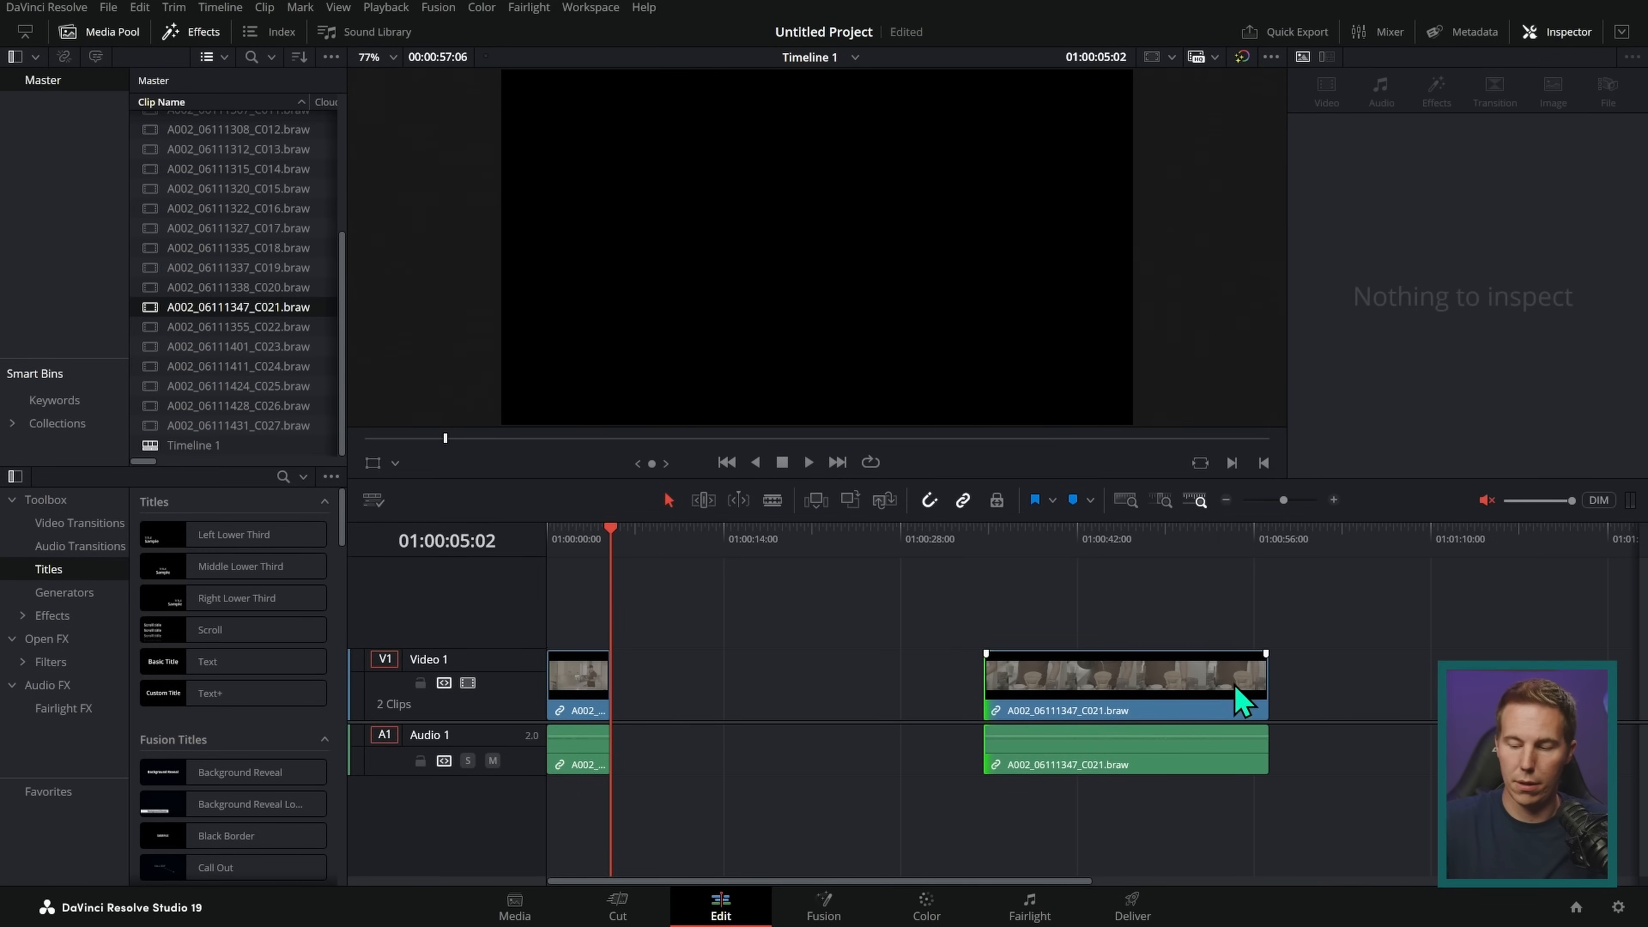
# Step: Shorten the second timeline clip to about 9 seconds directly after the first, and play the sequence from the start
pyautogui.click(1259, 694)
pyautogui.moveTo(1265, 680); pyautogui.dragTo(679, 698)
pyautogui.press('Home')
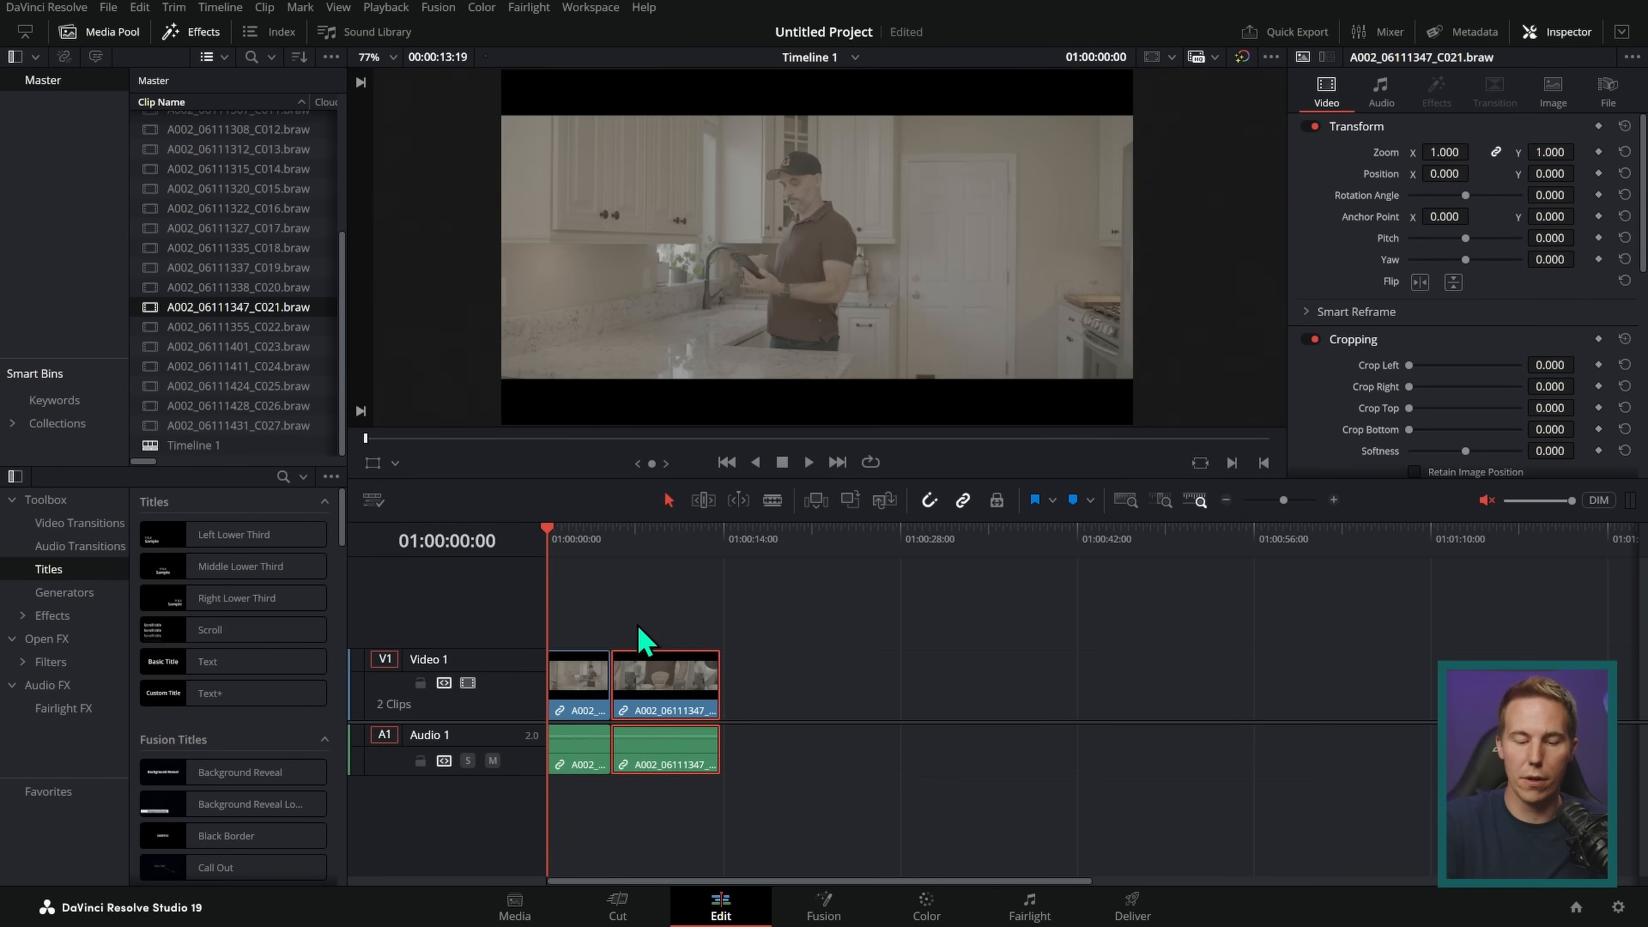
pyautogui.press('space')
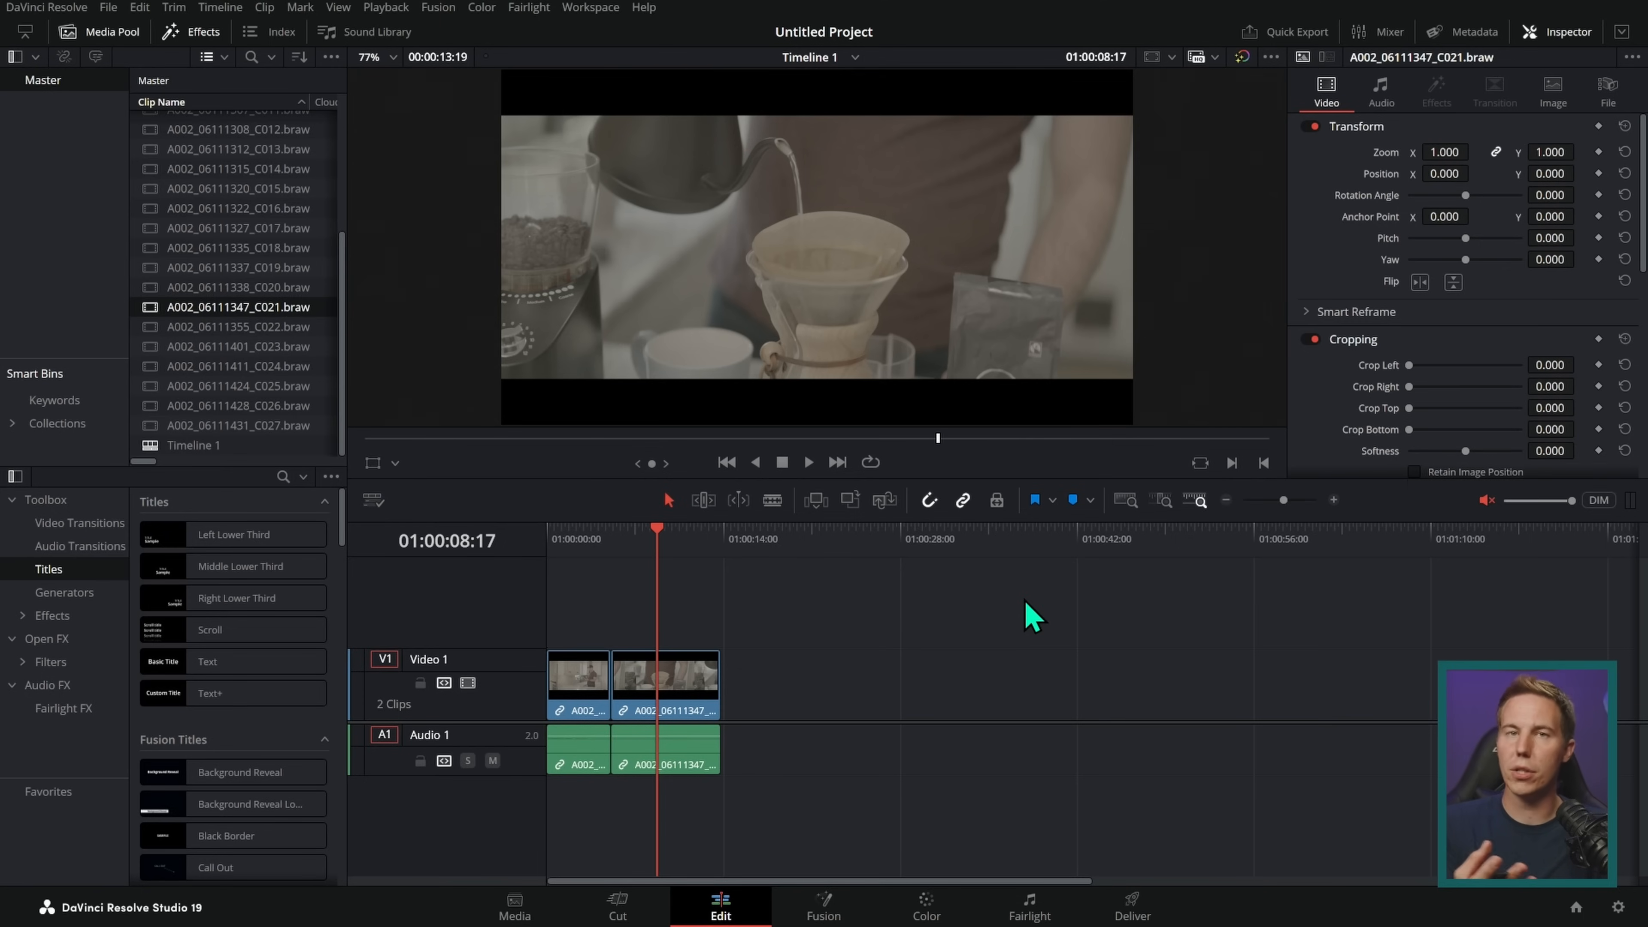
pyautogui.moveTo(291, 118)
pyautogui.mouseDown()
pyautogui.moveTo(185, 478)
pyautogui.moveTo(208, 146)
pyautogui.mouseUp()
pyautogui.moveTo(260, 377)
pyautogui.mouseDown()
pyautogui.moveTo(584, 243)
pyautogui.moveTo(556, 282)
pyautogui.moveTo(717, 644)
pyautogui.moveTo(737, 600)
pyautogui.mouseUp()
pyautogui.moveTo(733, 667)
pyautogui.mouseDown()
pyautogui.moveTo(843, 740)
pyautogui.moveTo(726, 672)
pyautogui.mouseUp()
pyautogui.moveTo(922, 675)
pyautogui.mouseDown()
pyautogui.moveTo(1033, 732)
pyautogui.moveTo(1086, 655)
pyautogui.moveTo(1035, 668)
pyautogui.moveTo(1095, 728)
pyautogui.moveTo(1265, 686)
pyautogui.moveTo(1103, 666)
pyautogui.moveTo(1256, 673)
pyautogui.moveTo(1402, 736)
pyautogui.mouseUp()
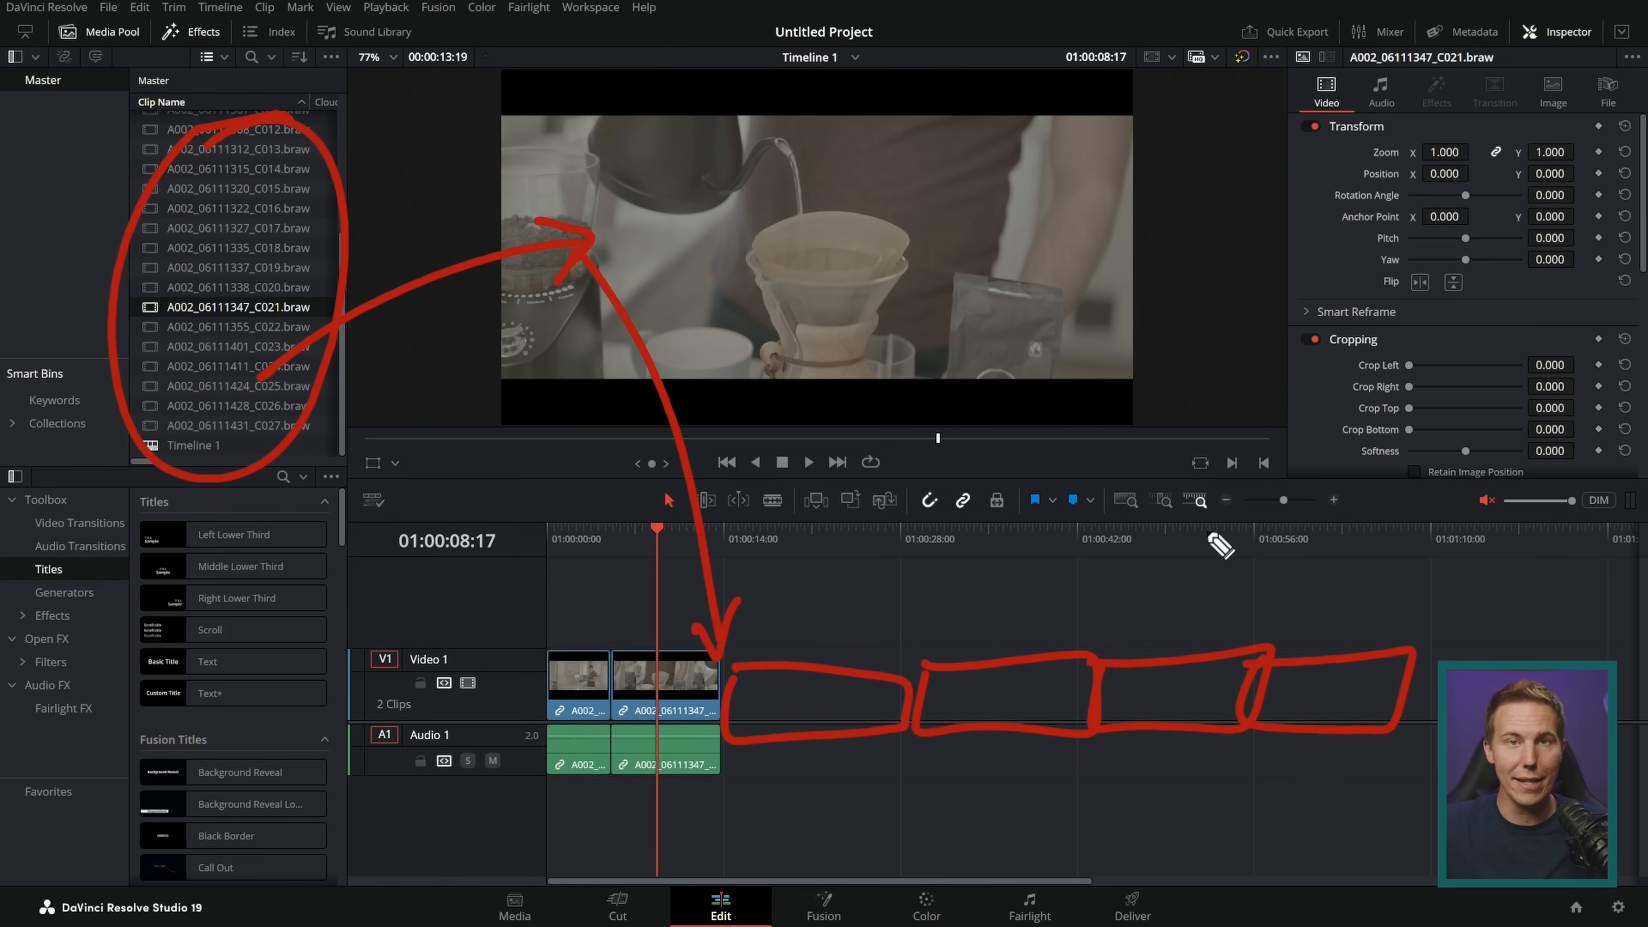
pyautogui.press('Escape')
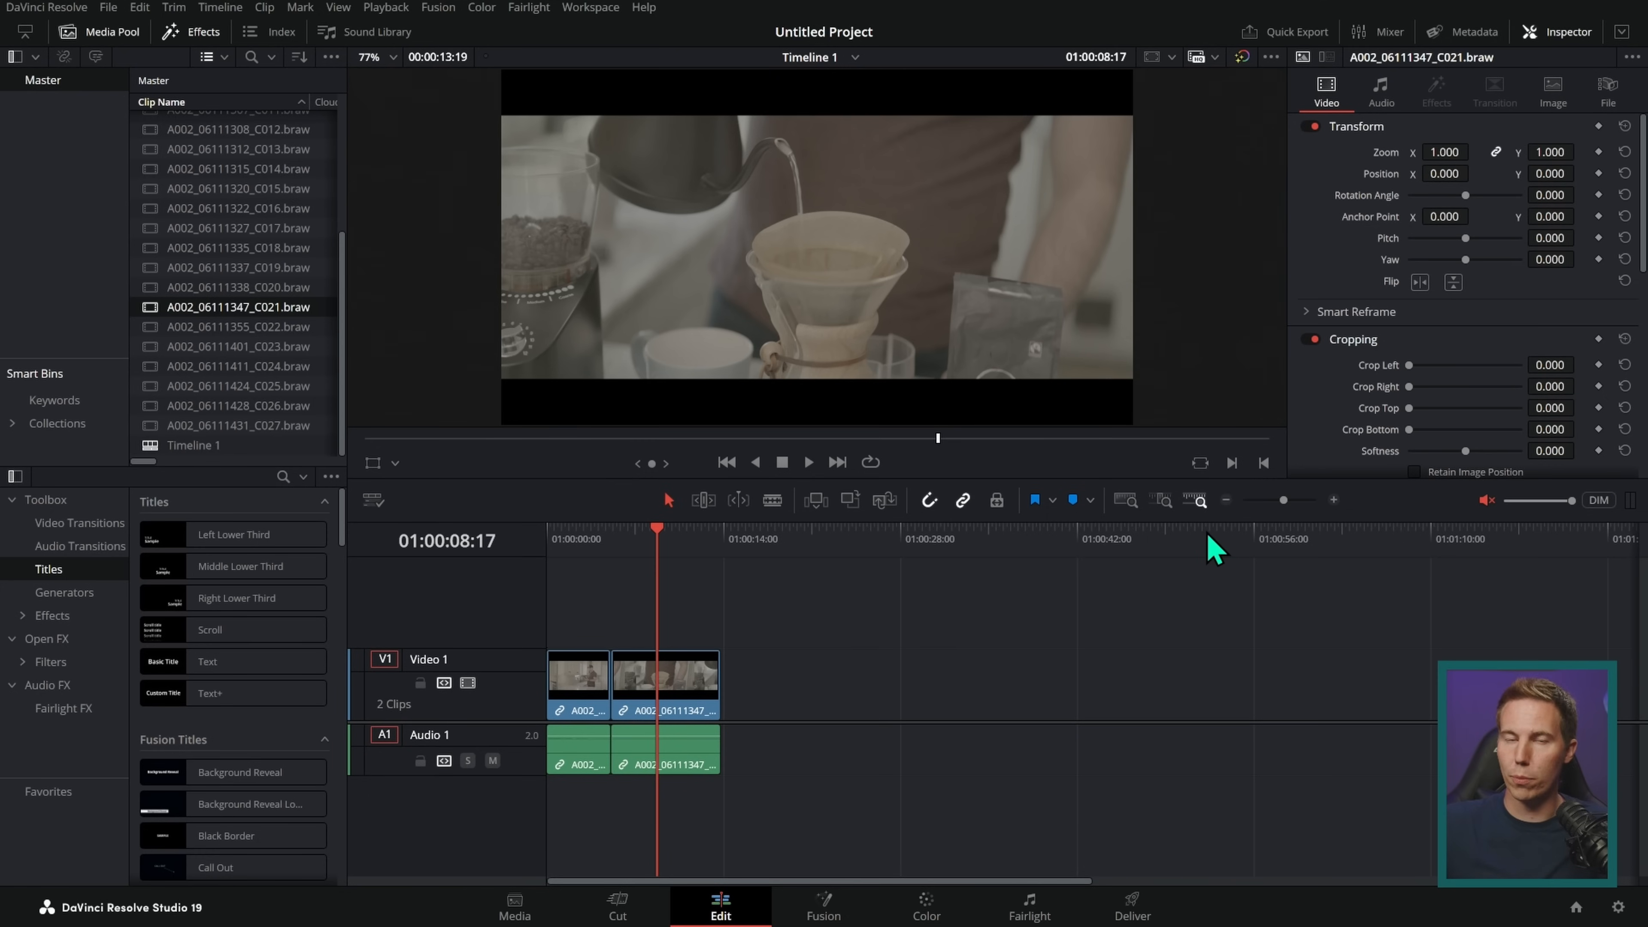
# Step: Switch to the web browser and browse the videos of the MrAlexTech and Camera Tim YouTube channels
pyautogui.hotkey('alt', 'Tab')
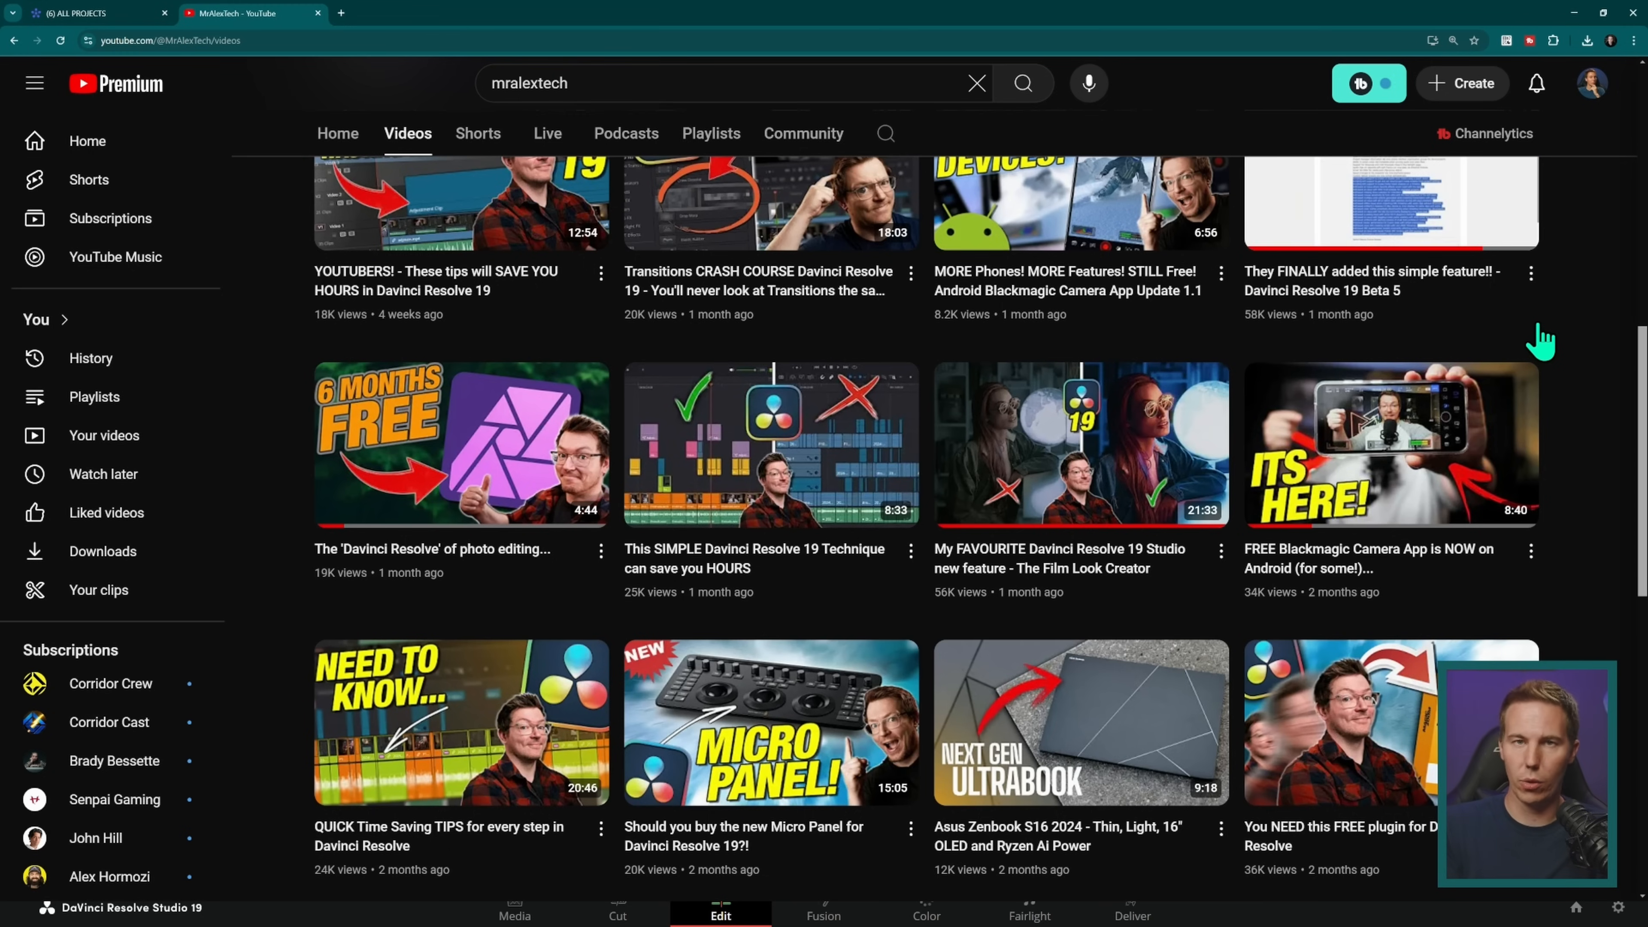
pyautogui.moveTo(1642, 435); pyautogui.dragTo(1645, 318)
pyautogui.scroll(4, 1573, 293)
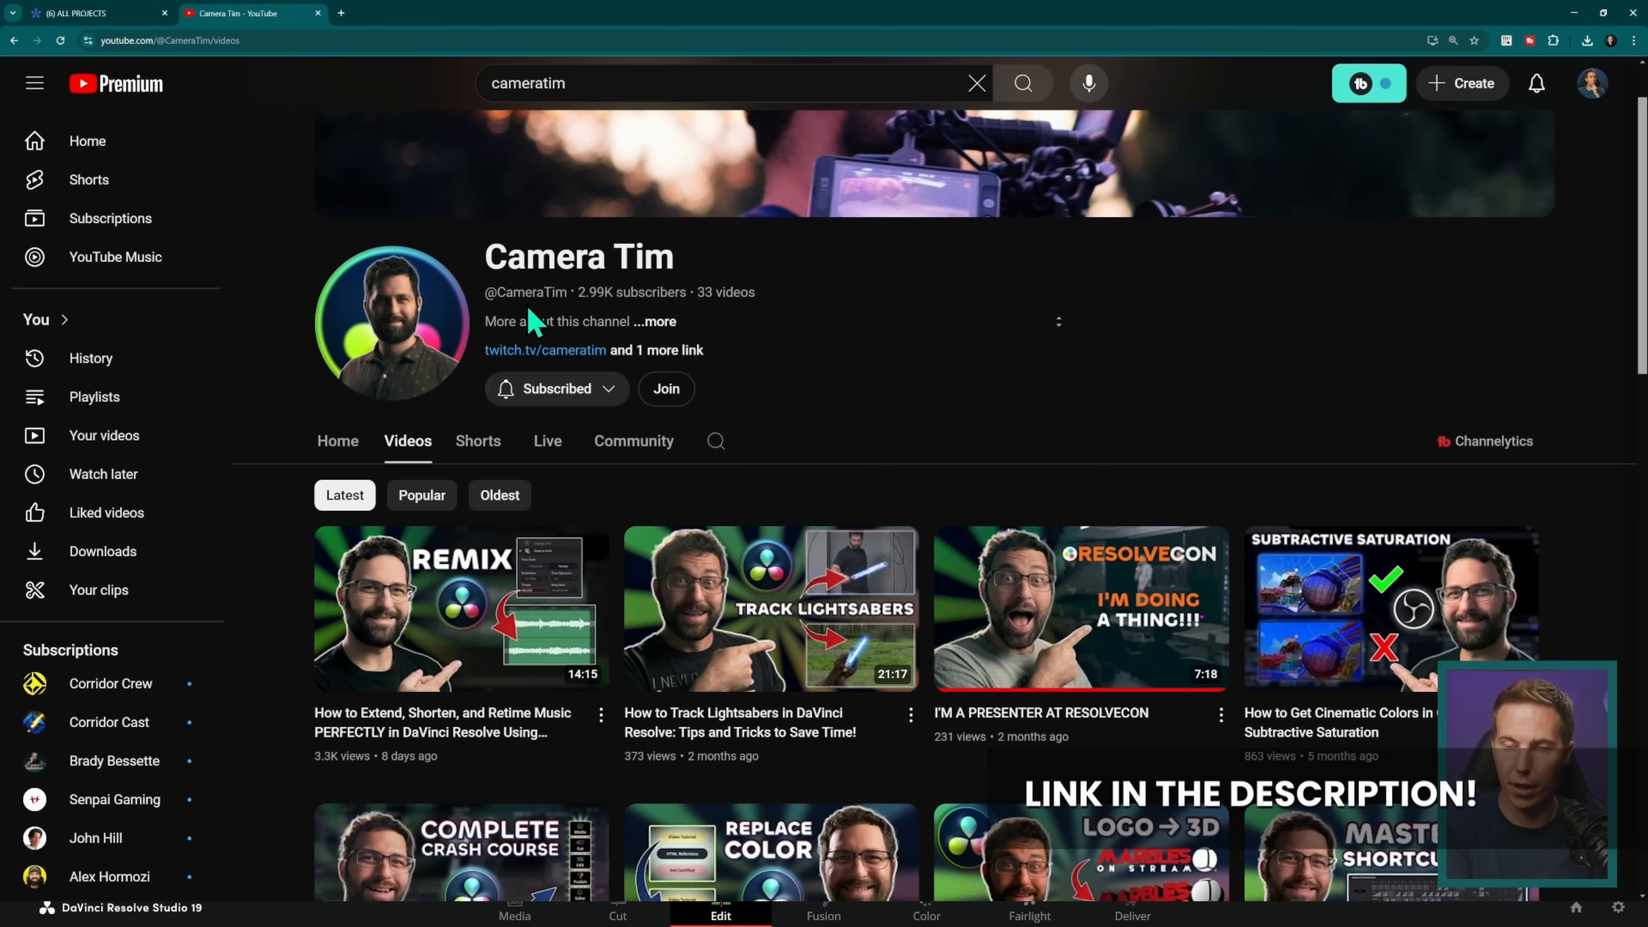
pyautogui.scroll(-8, 538, 338)
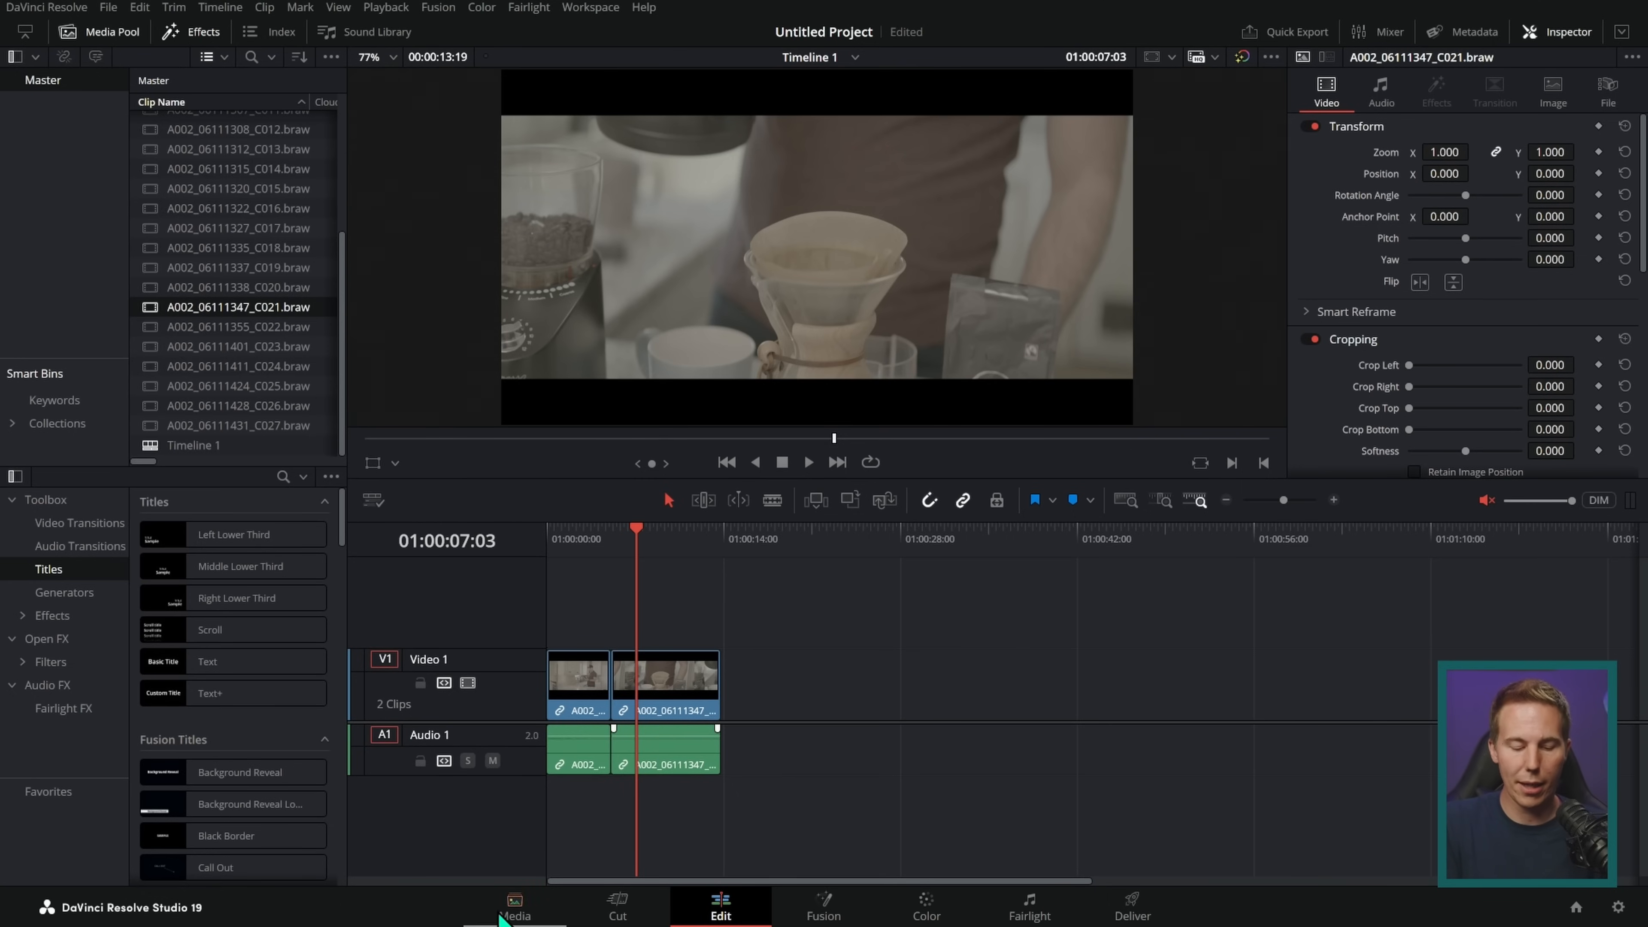
# Step: Open the Media page in DaVinci Resolve and browse the Public (X:) storage to the Choc_Milk folder in Demo_Media
pyautogui.click(514, 909)
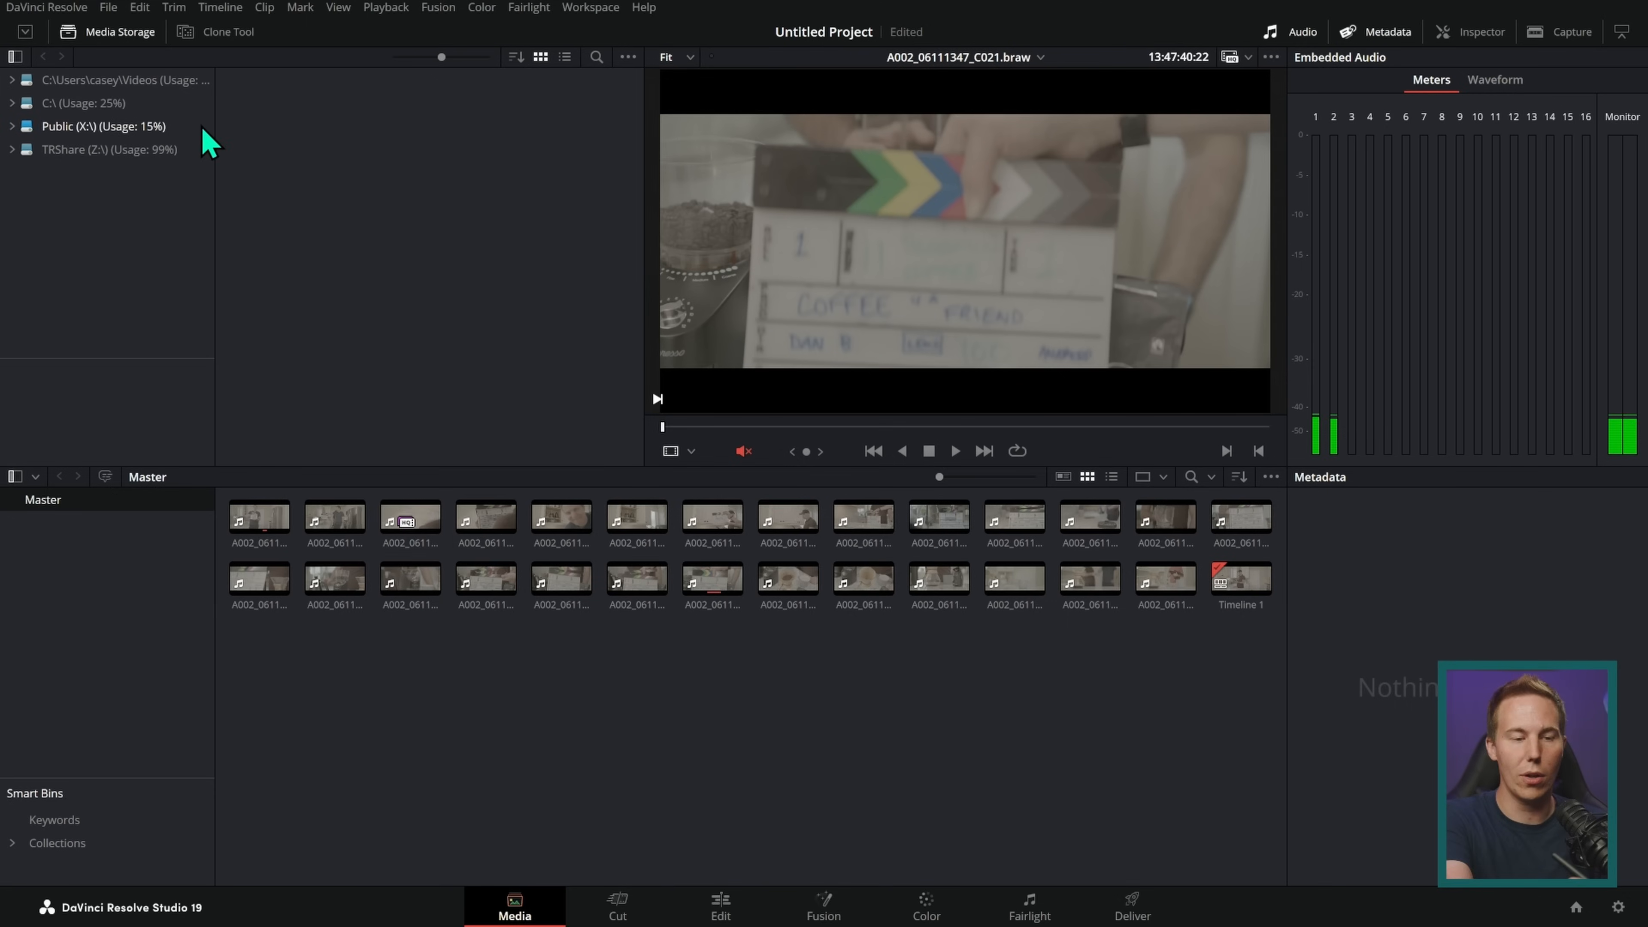
pyautogui.moveTo(158, 63); pyautogui.dragTo(83, 67)
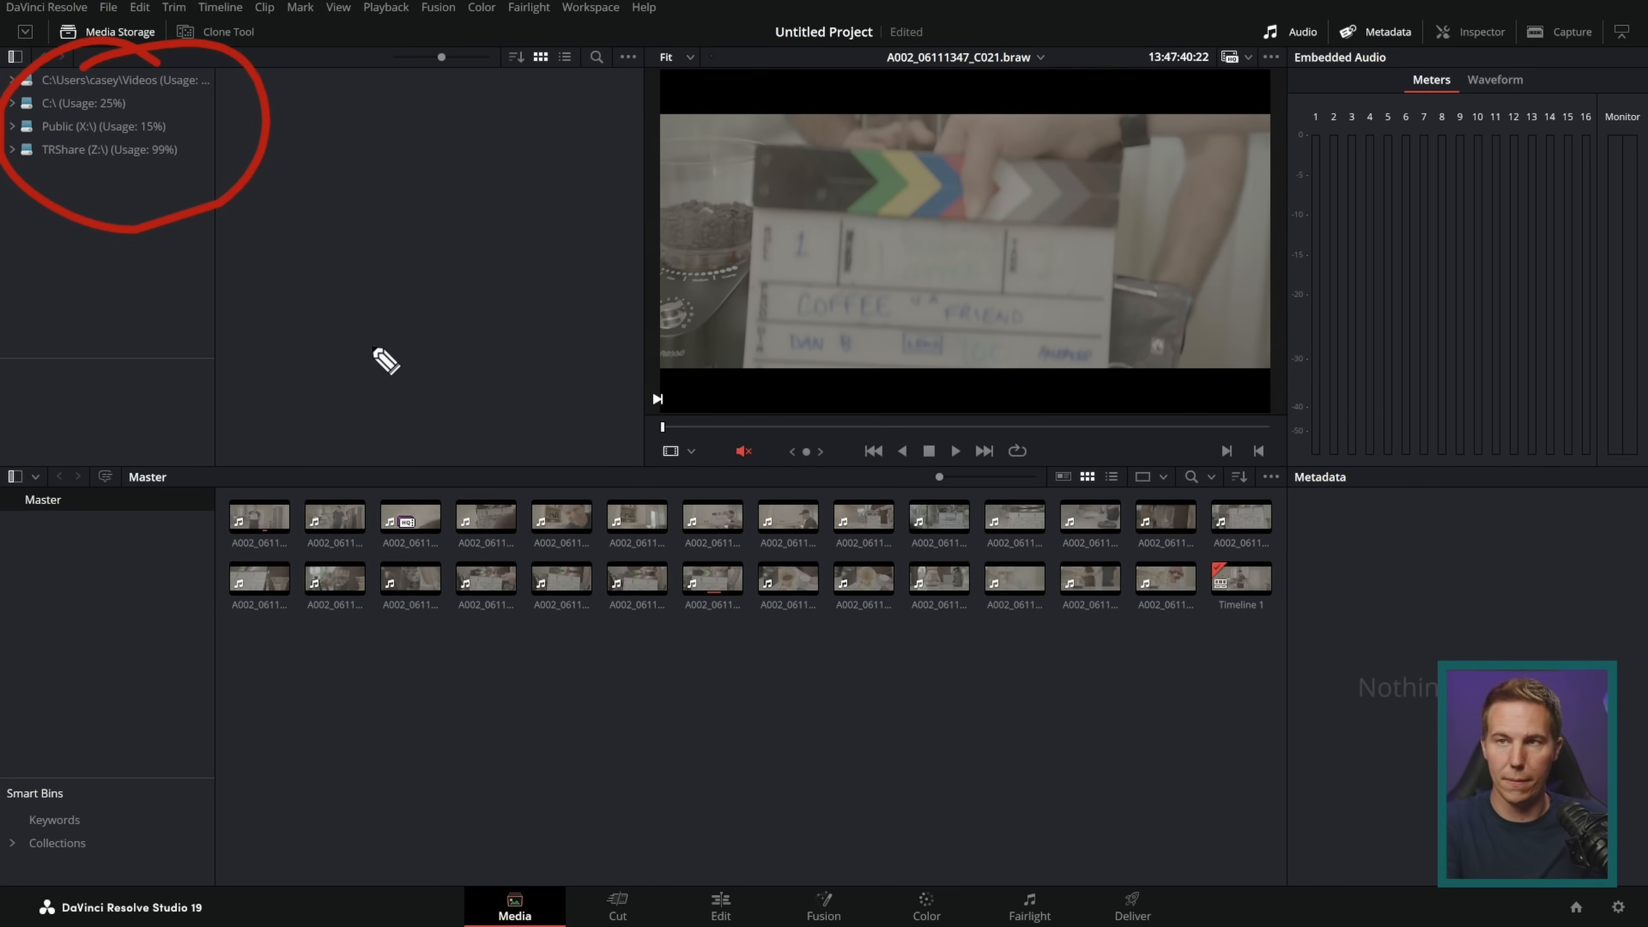
pyautogui.press('Escape')
pyautogui.click(18, 127)
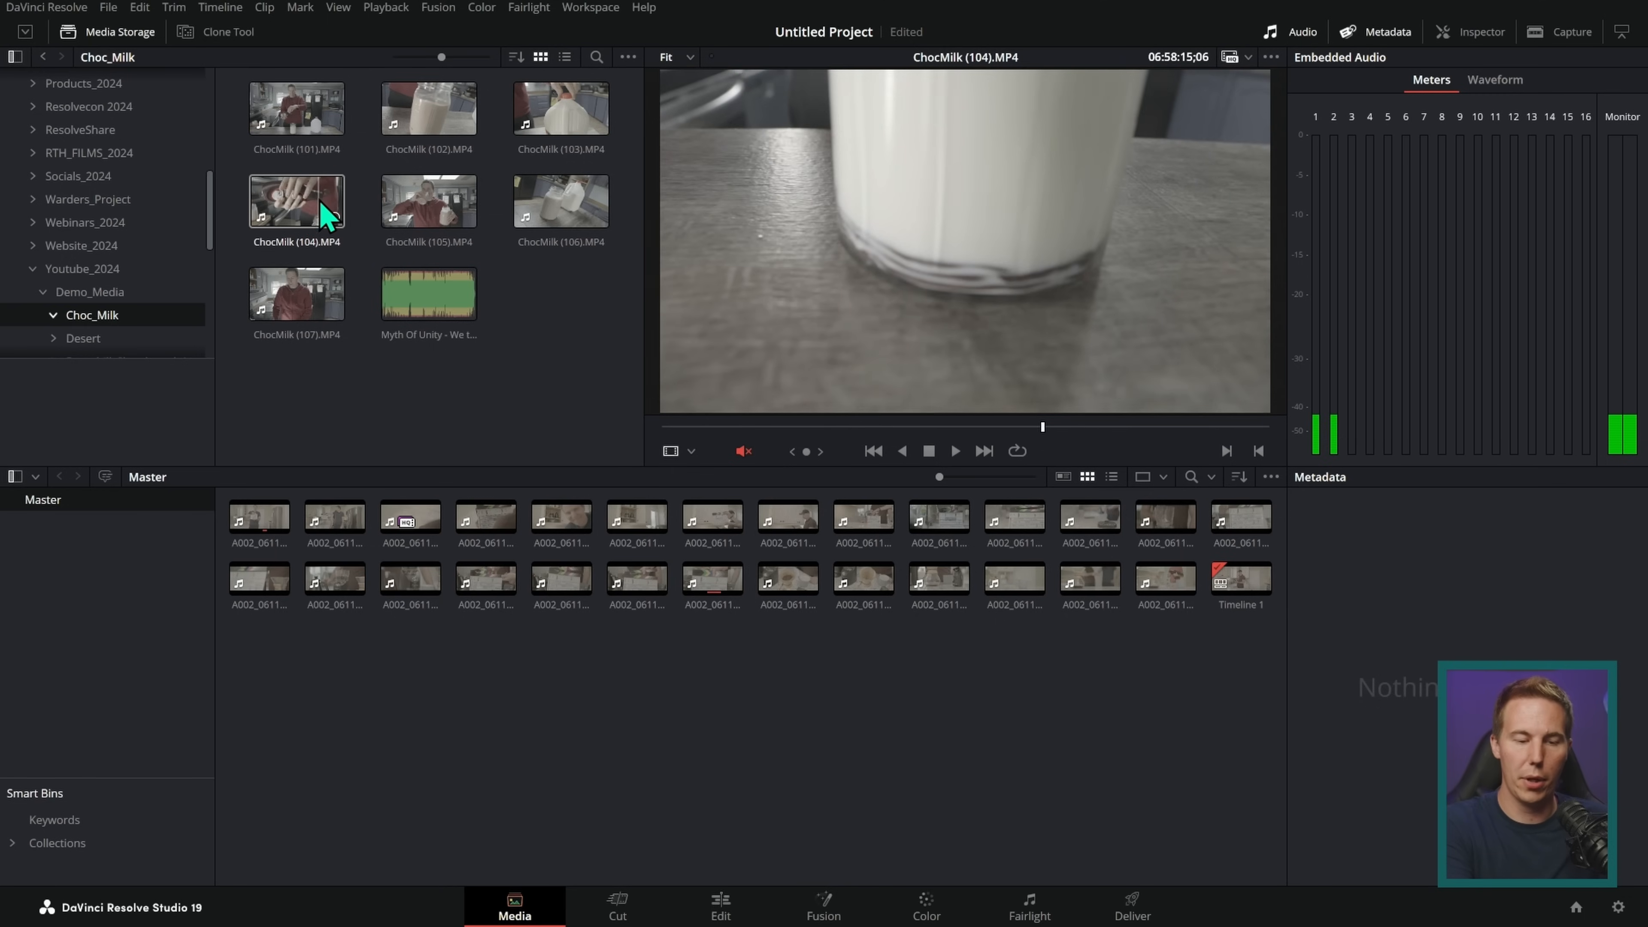
# Step: Preview ChocMilk (107).MP4 from the Choc_Milk folder and compare the Media page's clip browser with the Edit page's media pool
pyautogui.click(320, 299)
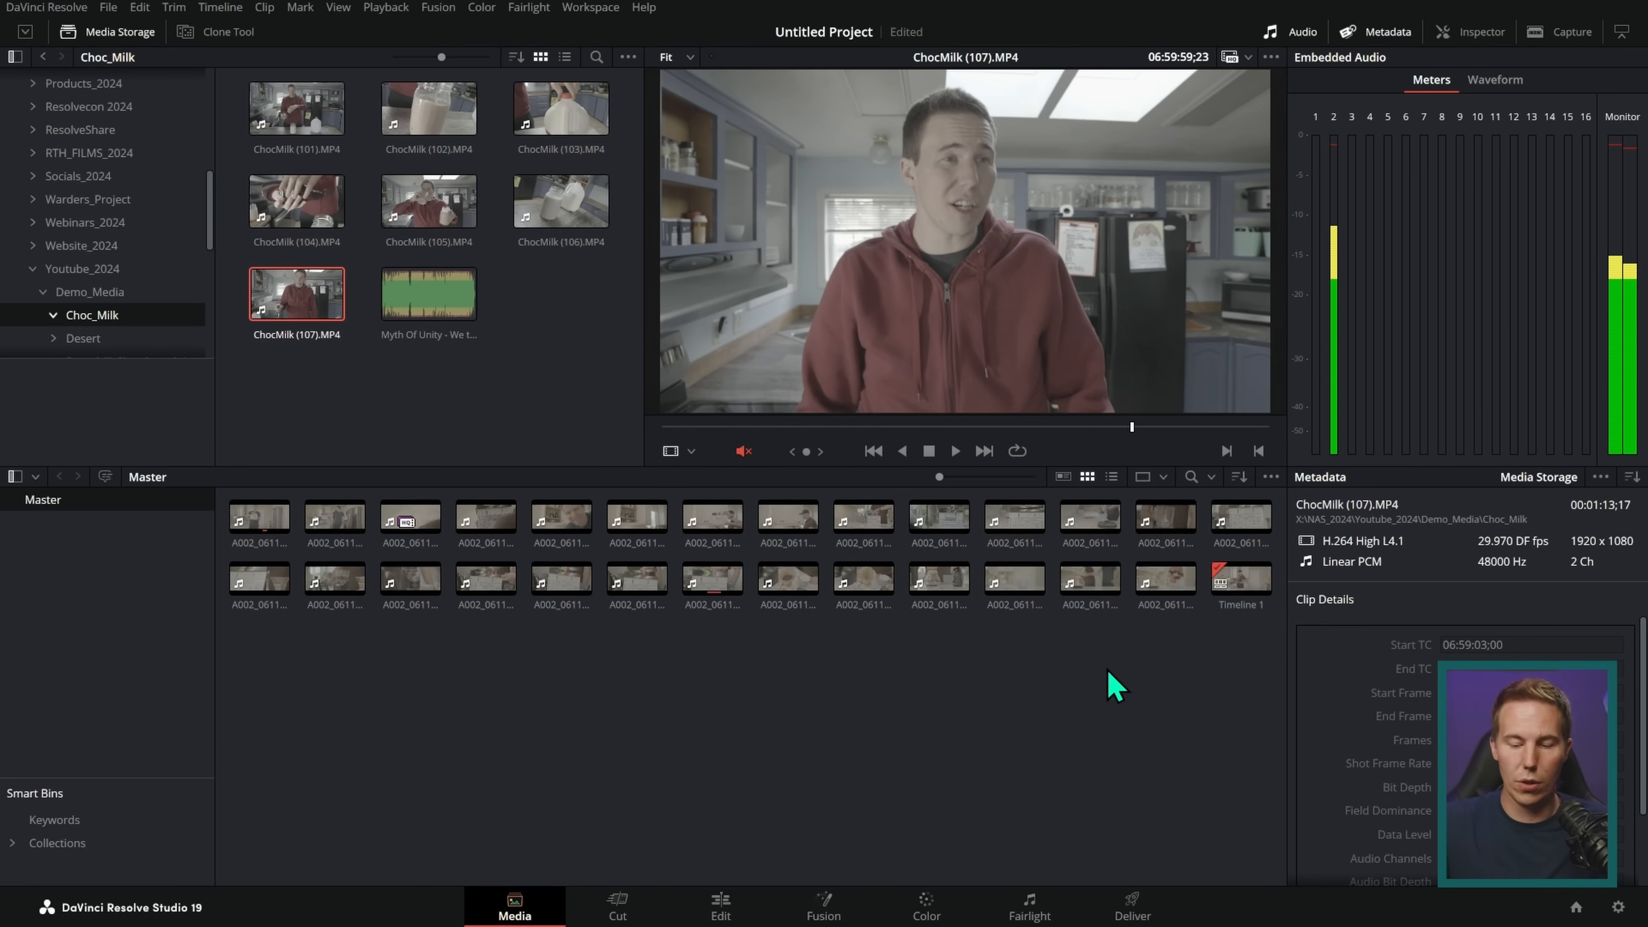
pyautogui.moveTo(1239, 491)
pyautogui.mouseDown()
pyautogui.moveTo(587, 828)
pyautogui.moveTo(1242, 491)
pyautogui.mouseUp()
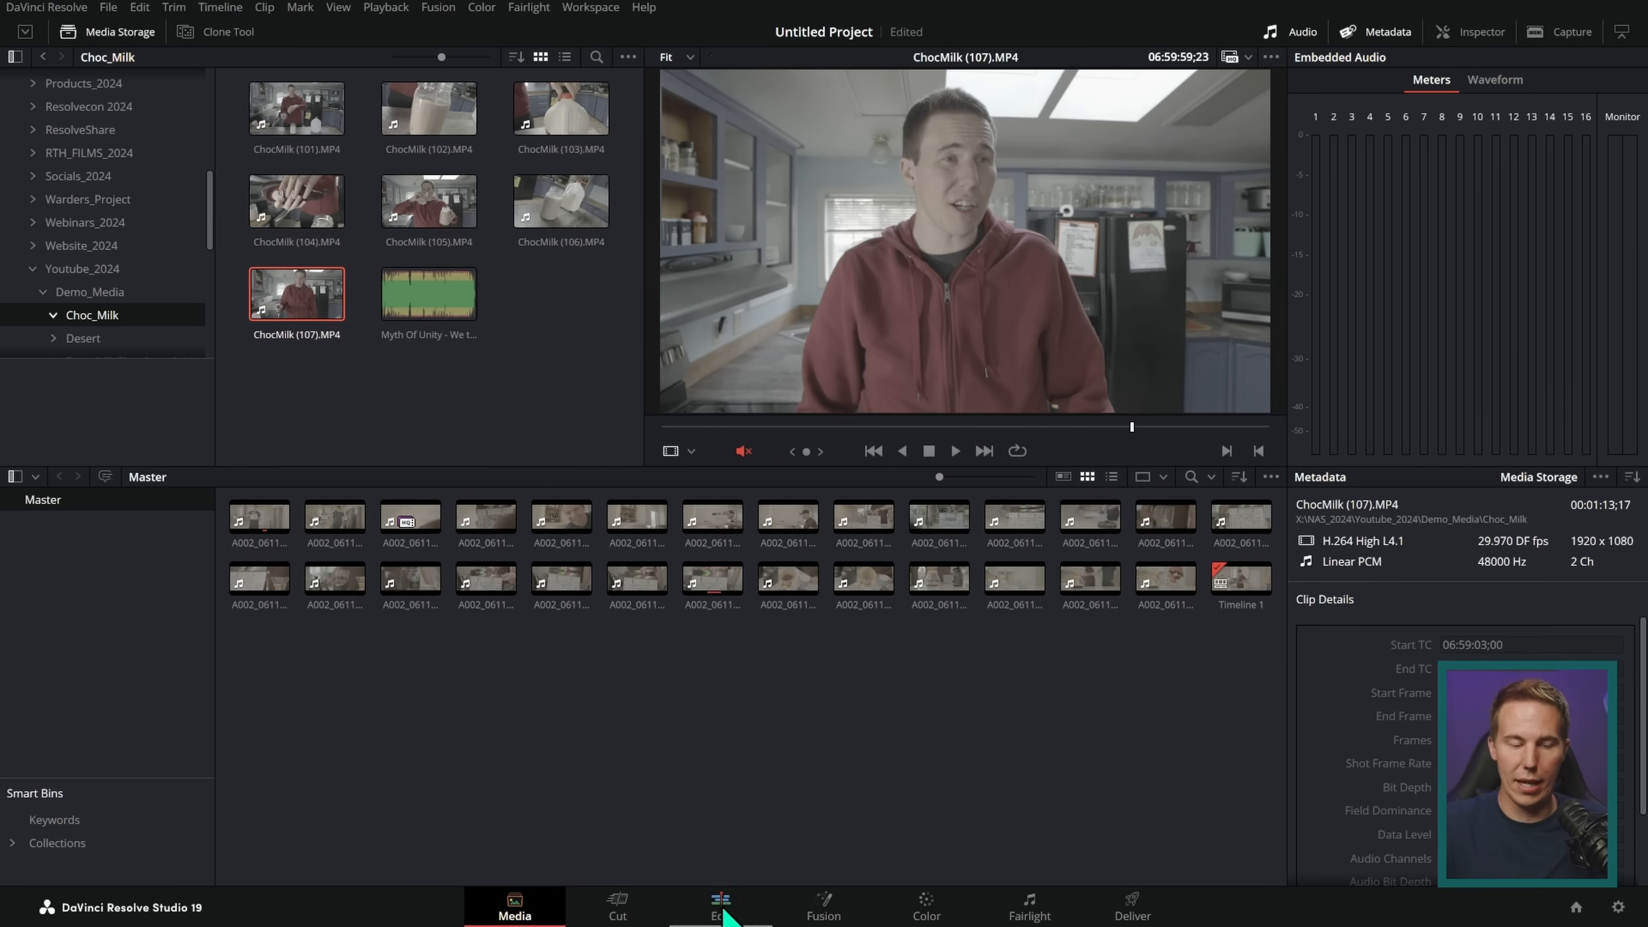
pyautogui.click(721, 903)
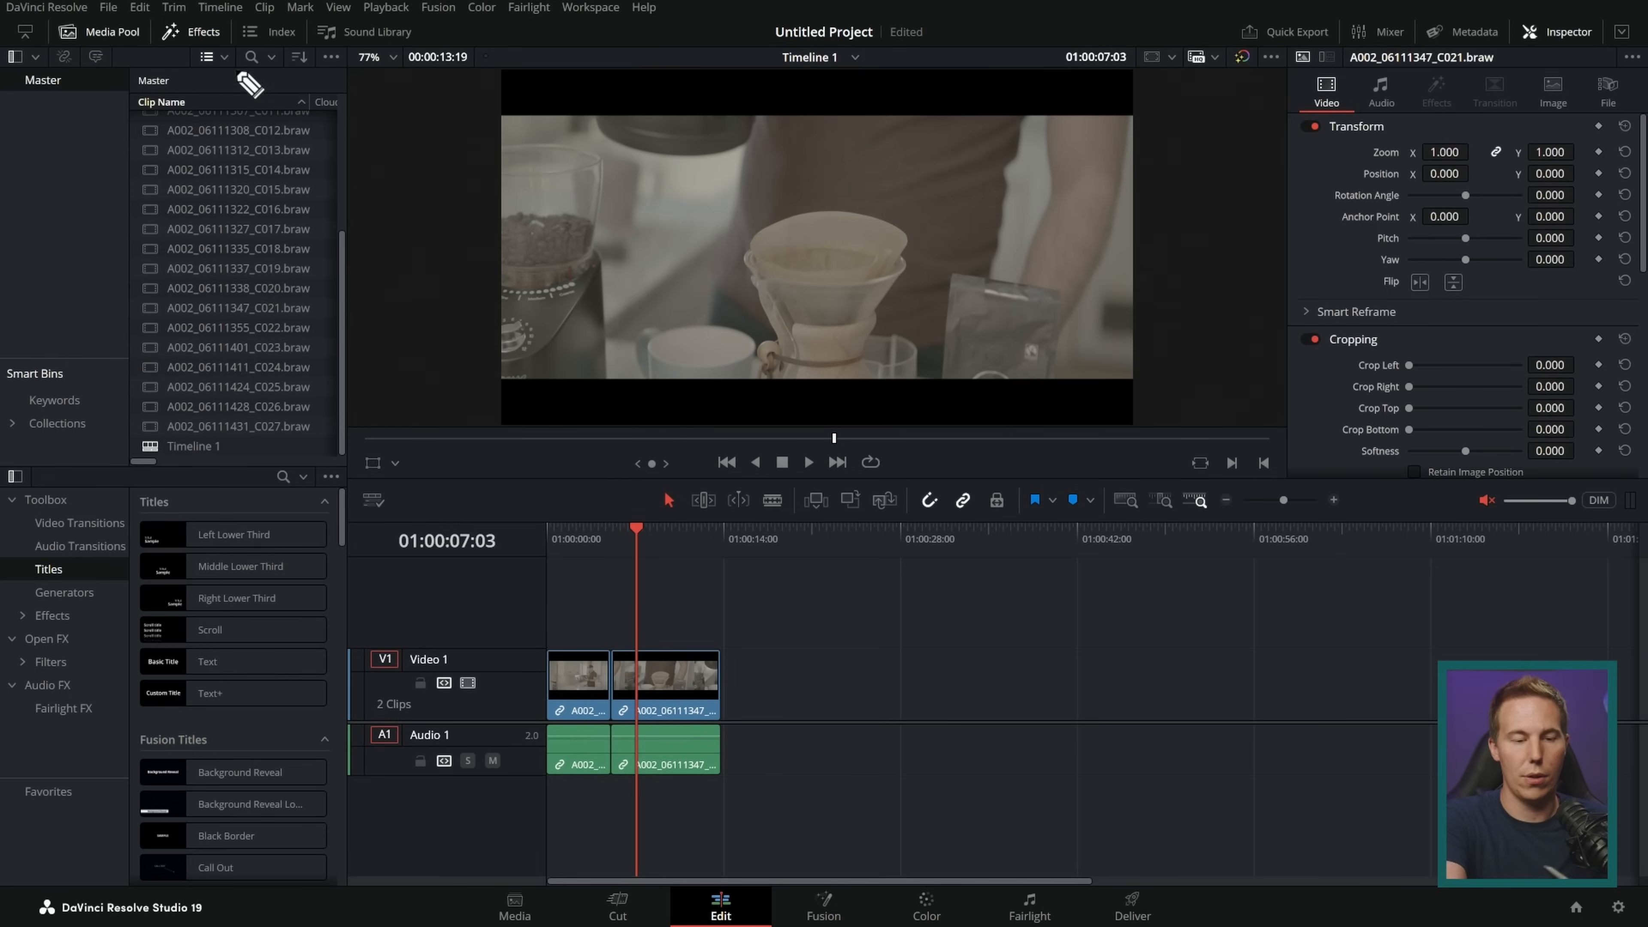
pyautogui.moveTo(256, 81); pyautogui.dragTo(335, 99)
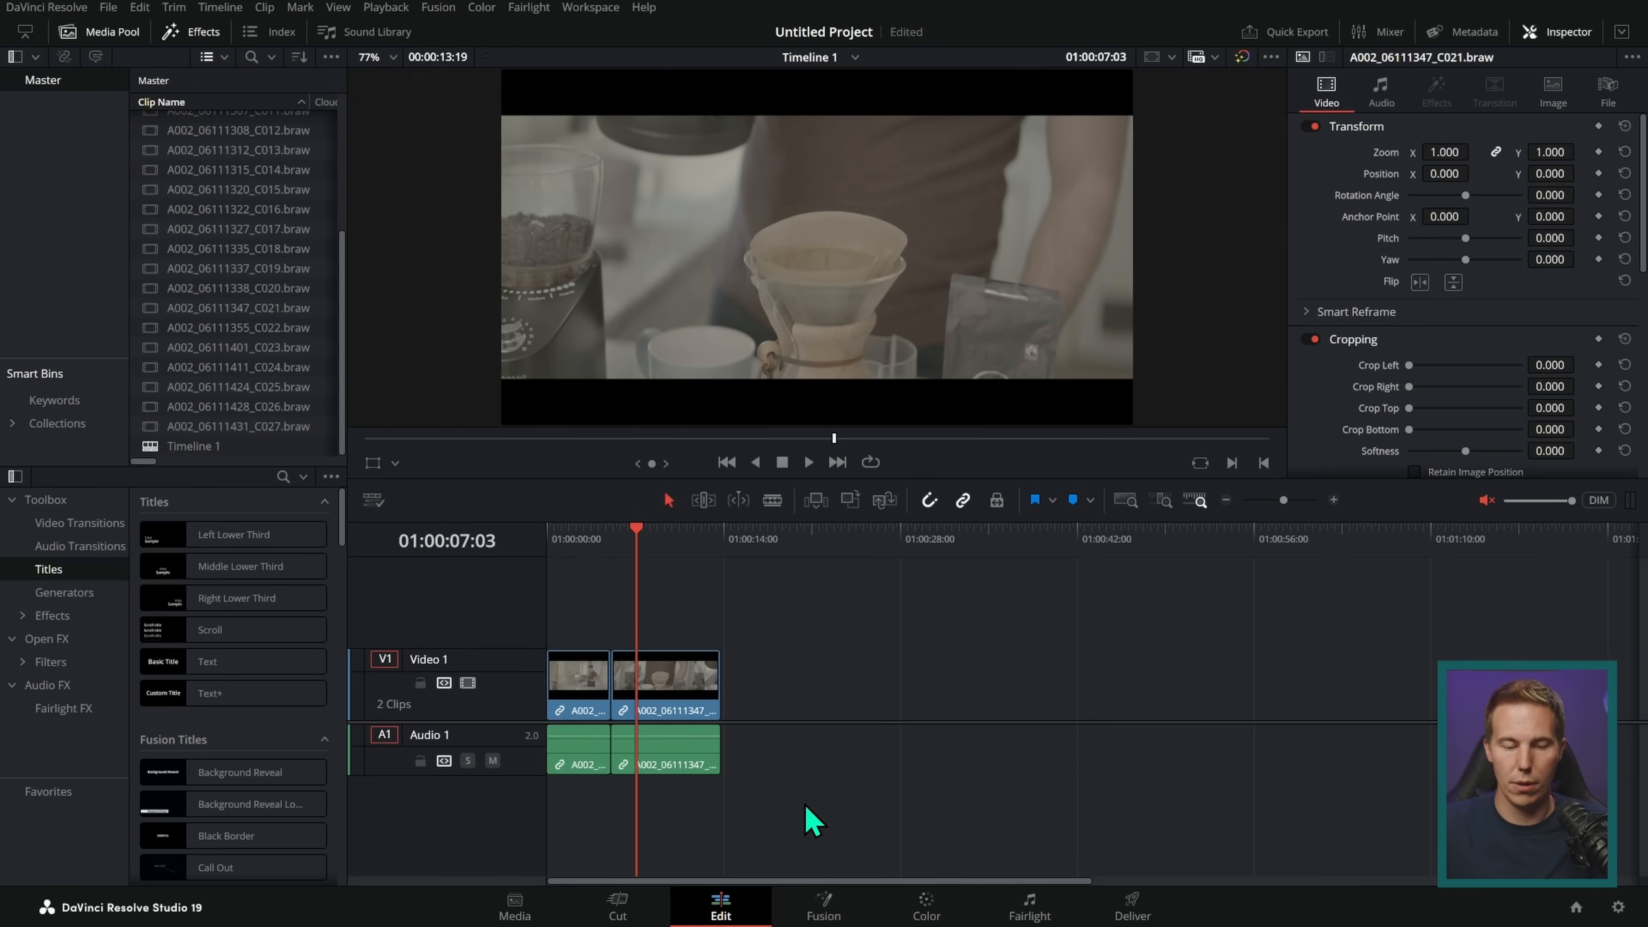
pyautogui.click(529, 906)
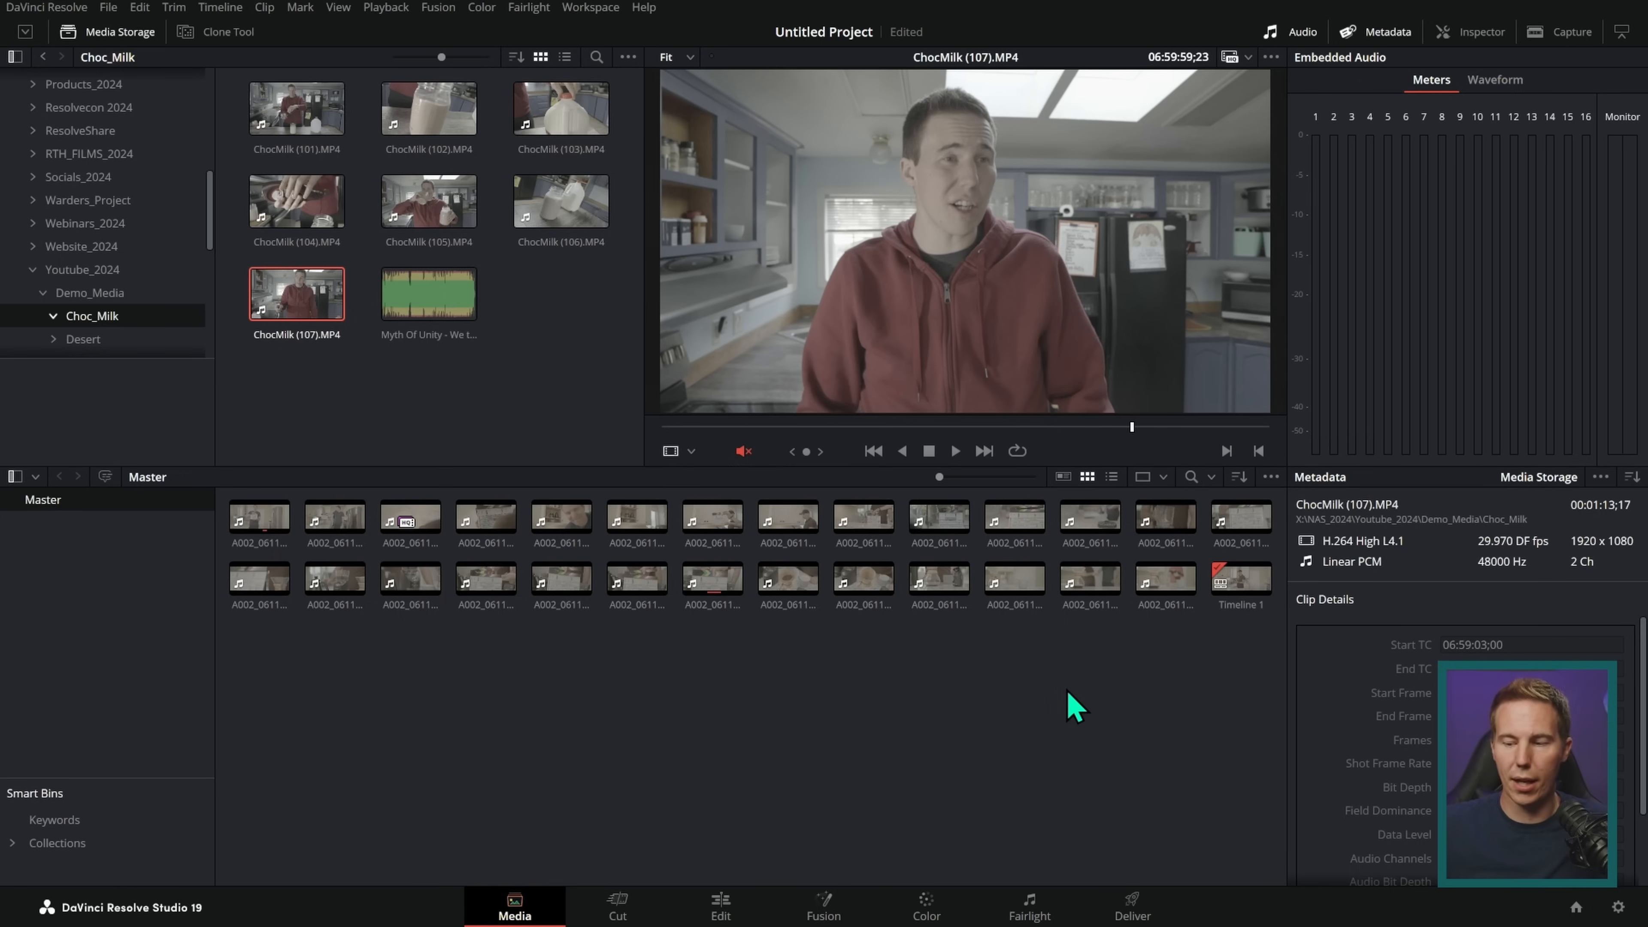
# Step: Select clip A002_06111424_C025 in the Master bin, hide the audio meters and show All Groups of its metadata
pyautogui.click(1022, 588)
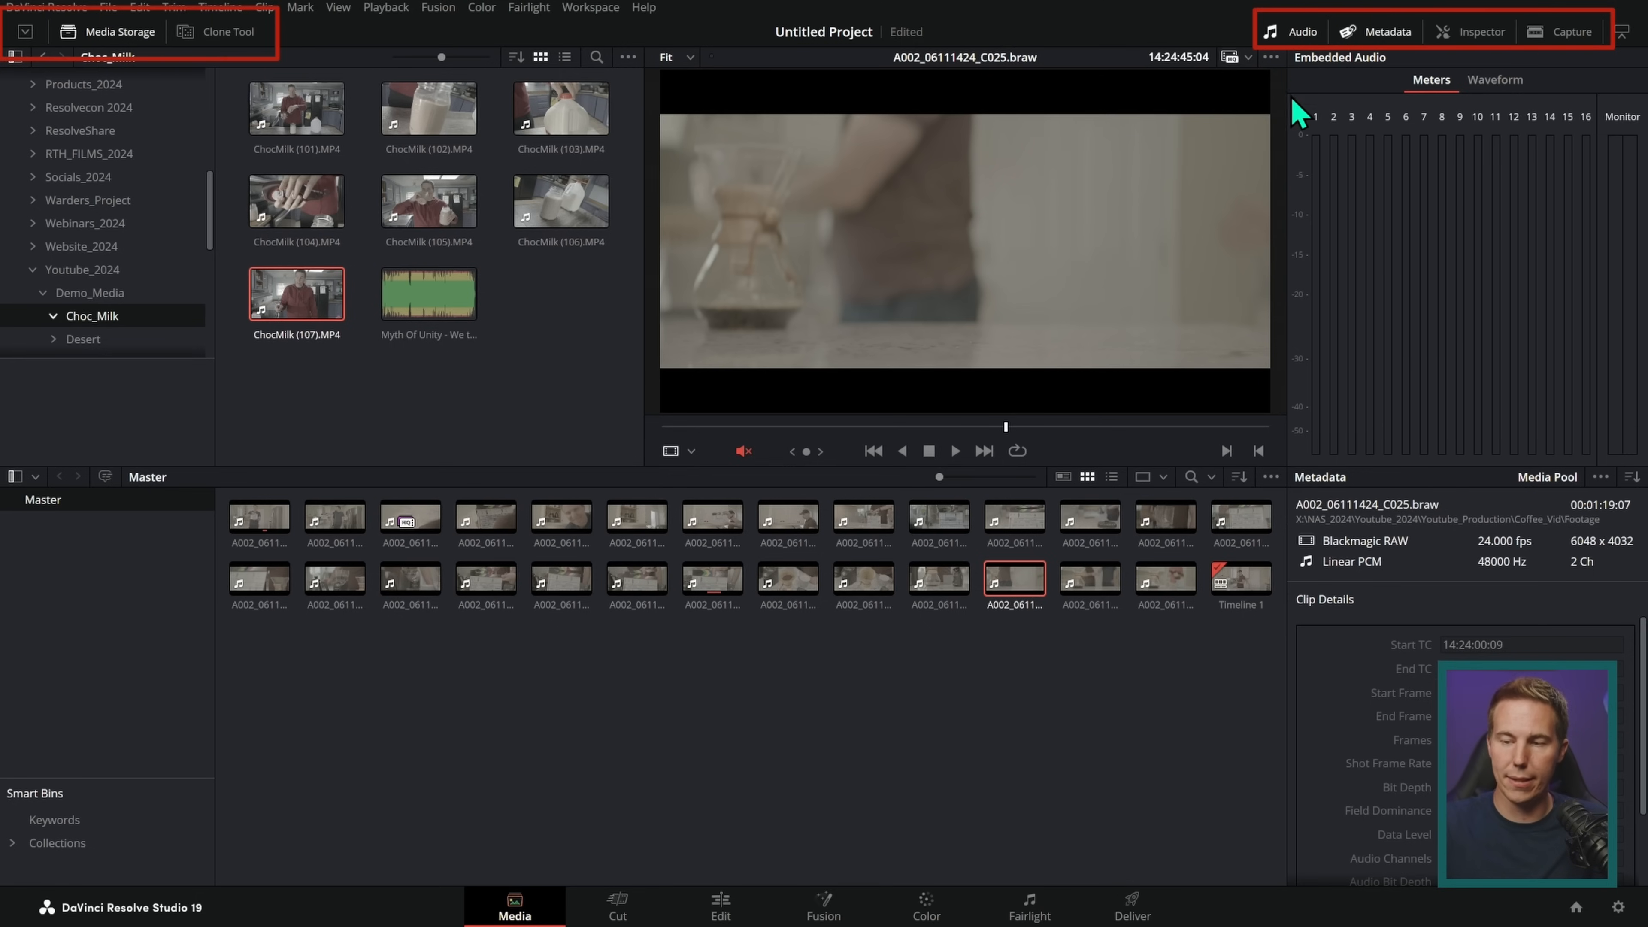
pyautogui.click(1301, 35)
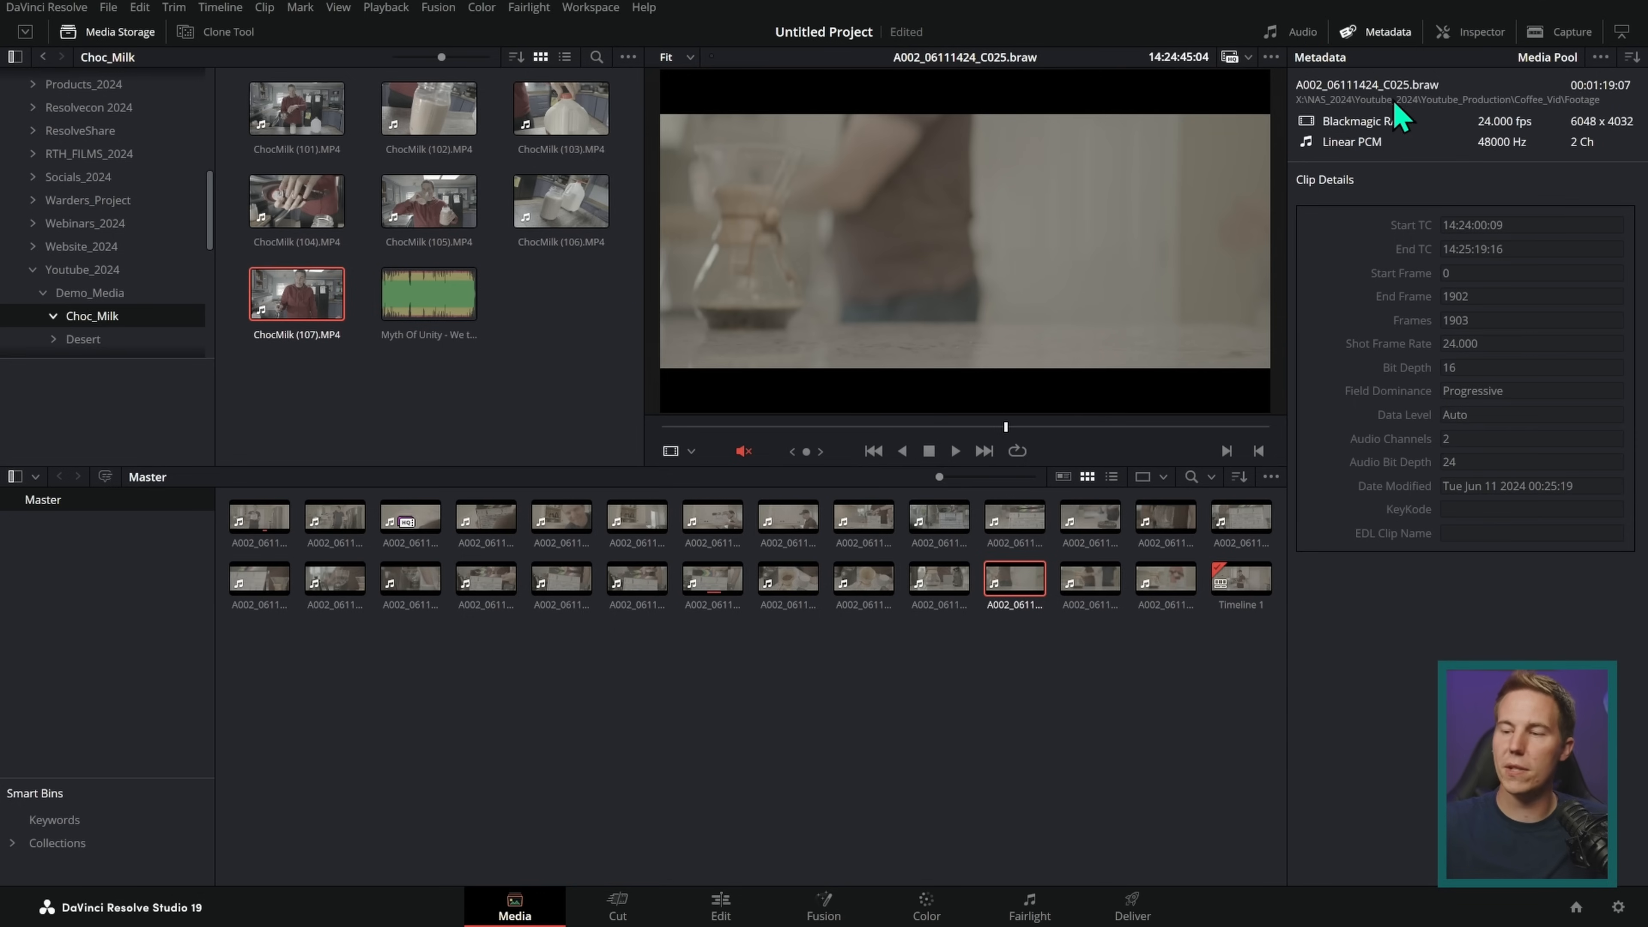
pyautogui.click(1630, 58)
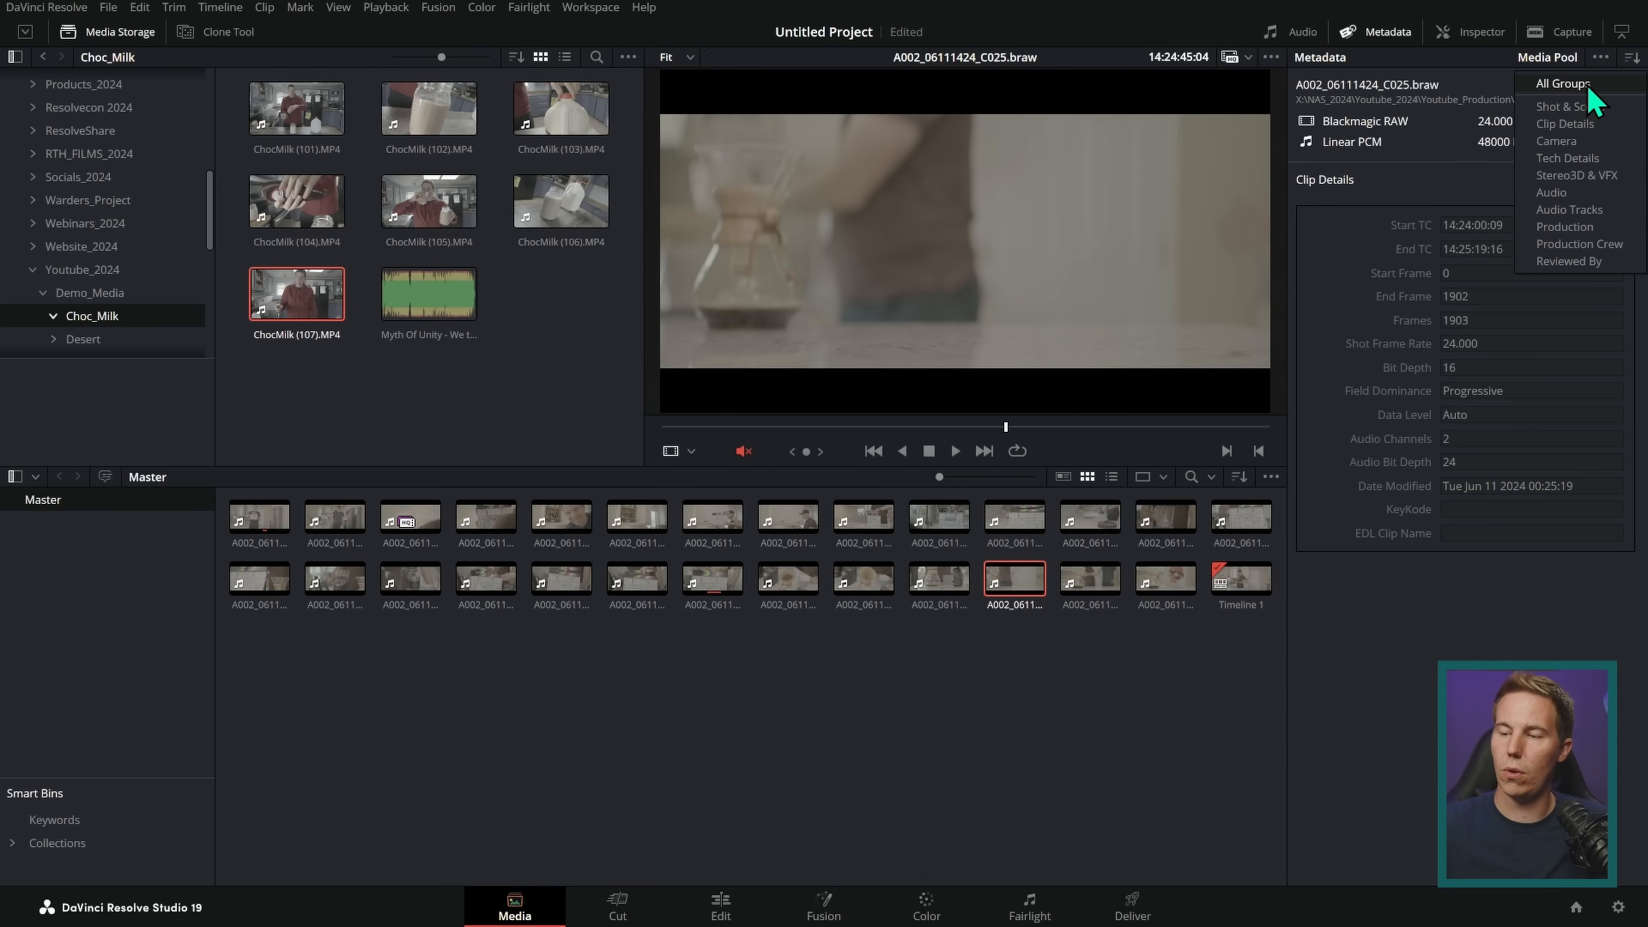
pyautogui.click(1597, 81)
pyautogui.moveTo(1642, 226)
pyautogui.mouseDown()
pyautogui.moveTo(1631, 576)
pyautogui.moveTo(1620, 203)
pyautogui.mouseUp()
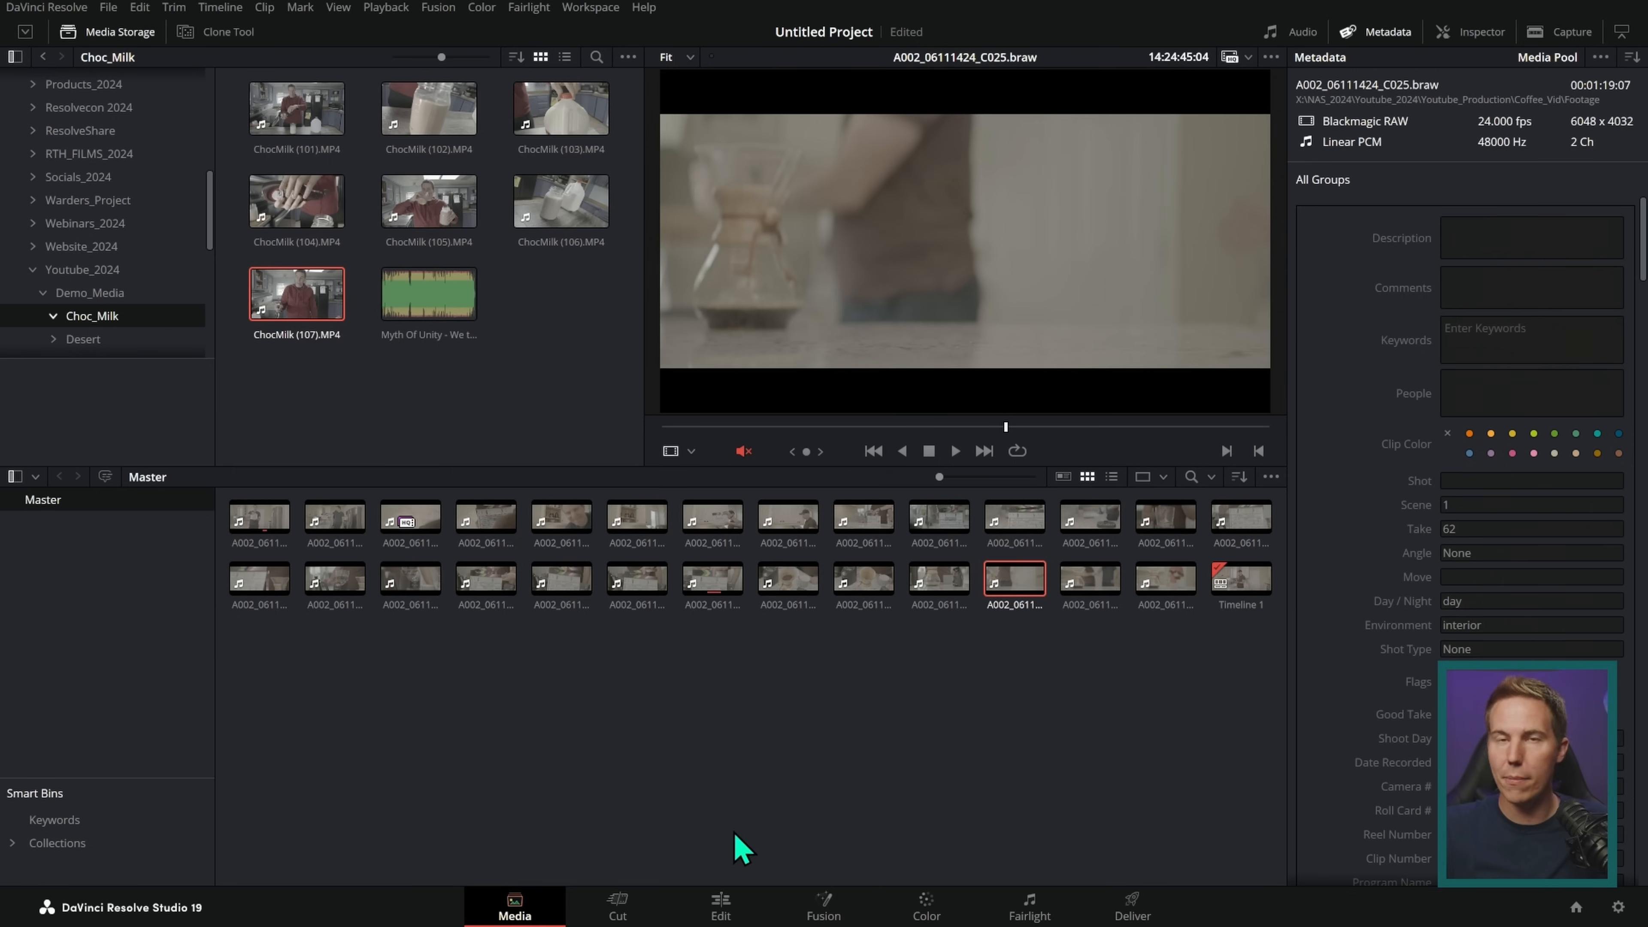
# Step: Open the timeline on the Cut page and scrub through both clips in the overview and detailed timelines
pyautogui.click(719, 907)
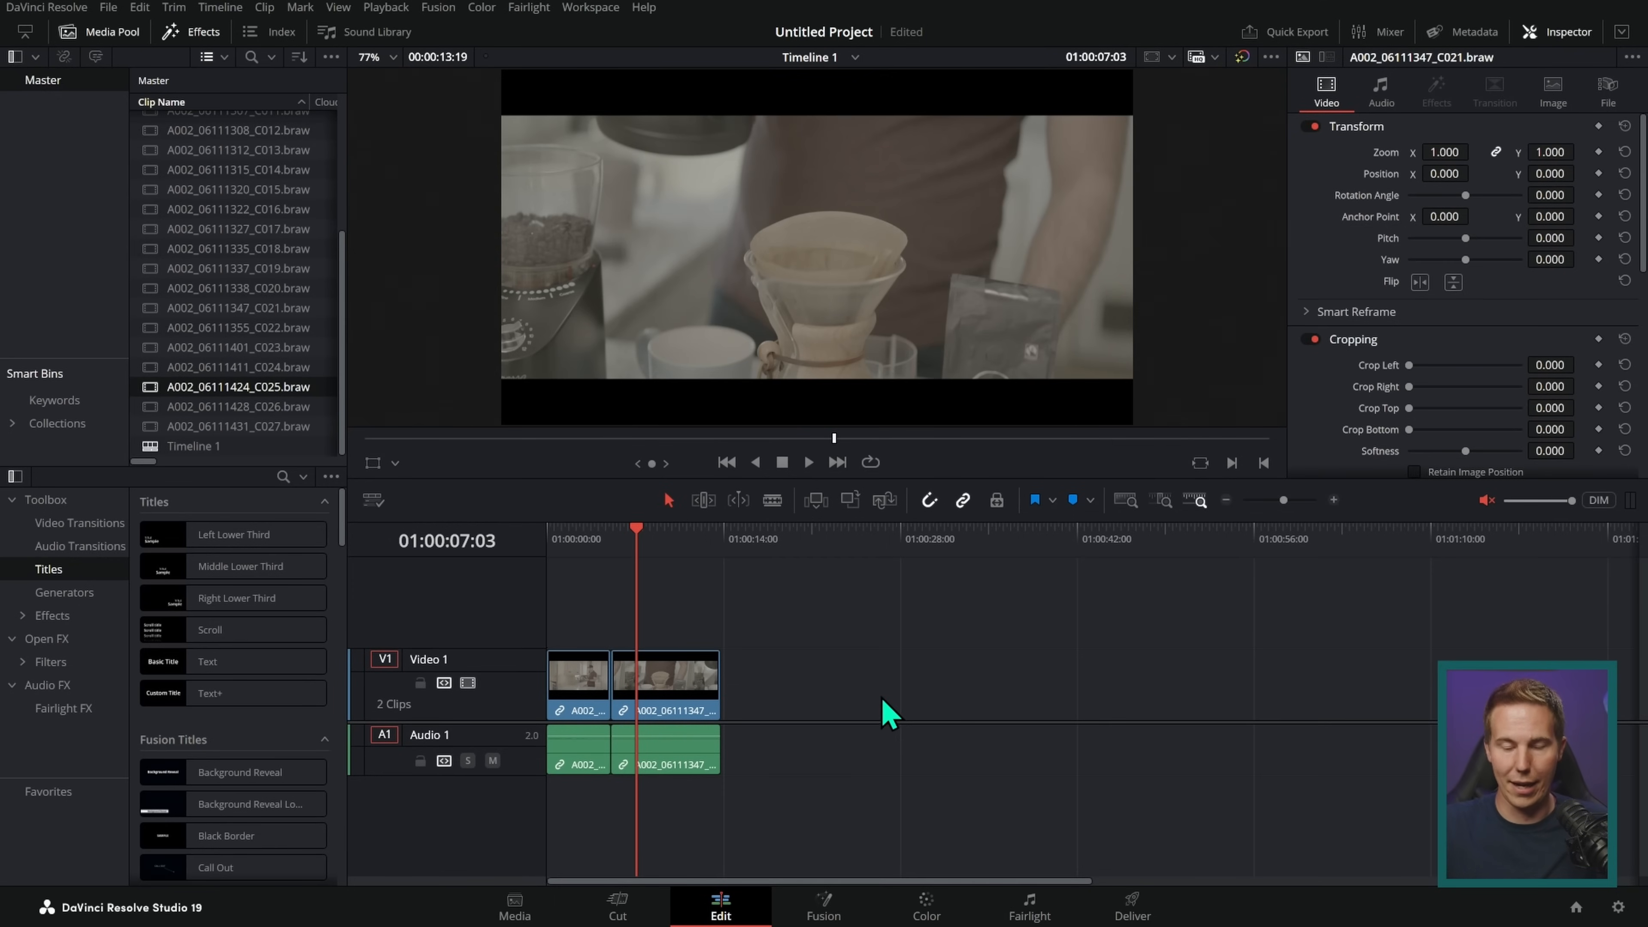
pyautogui.click(620, 906)
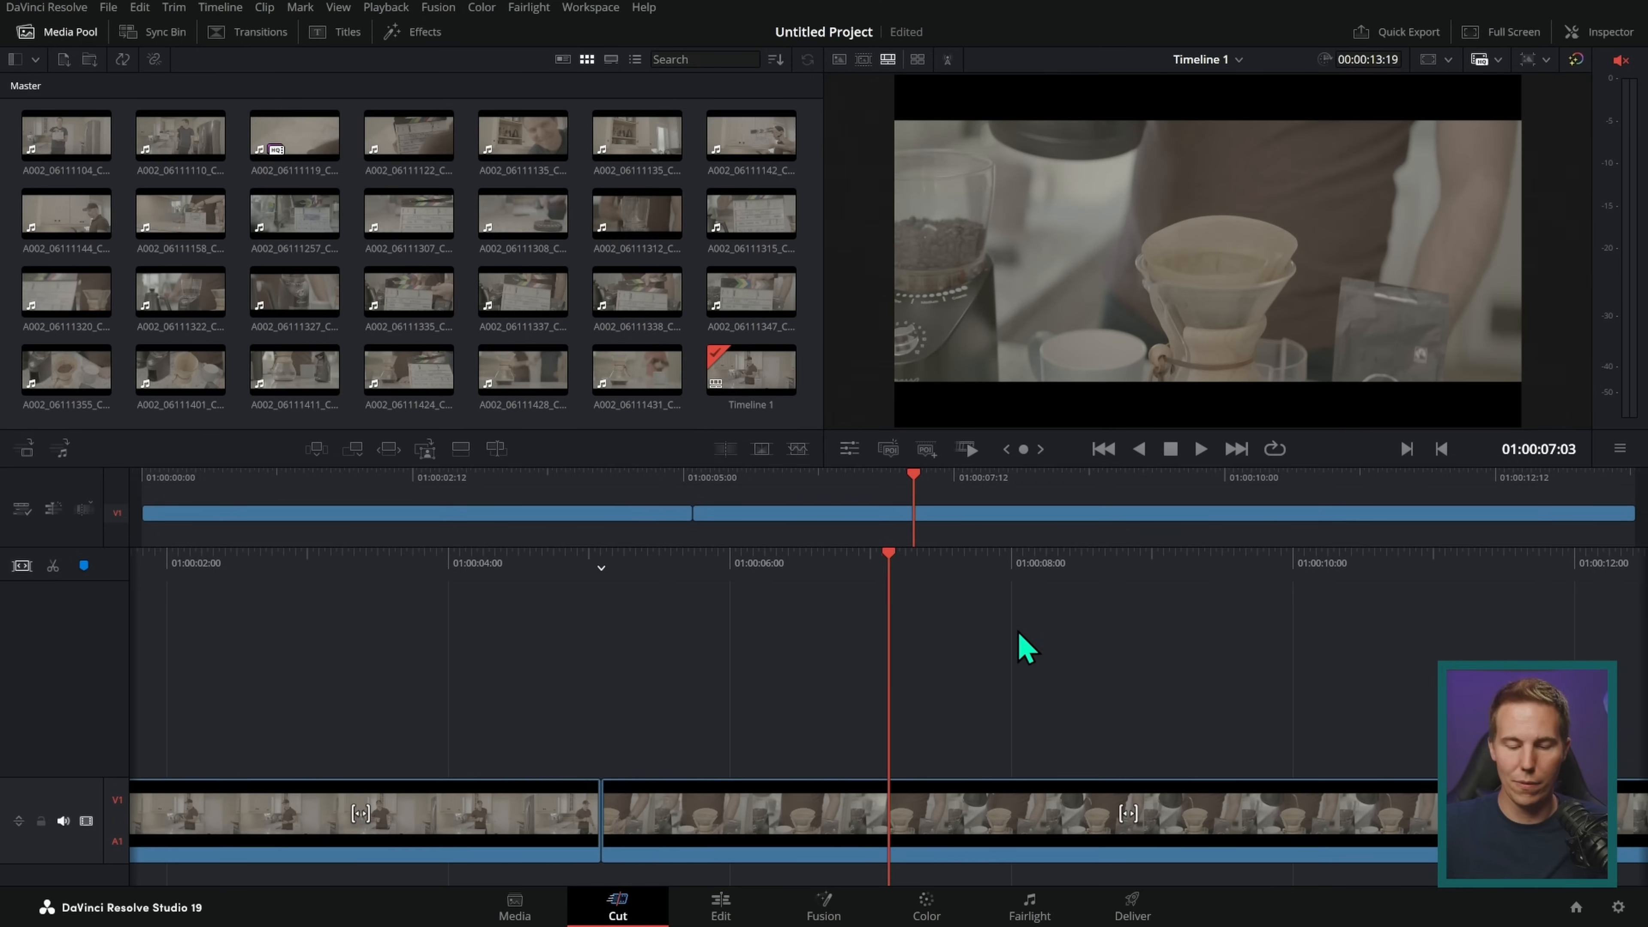
pyautogui.moveTo(975, 554); pyautogui.dragTo(1345, 548)
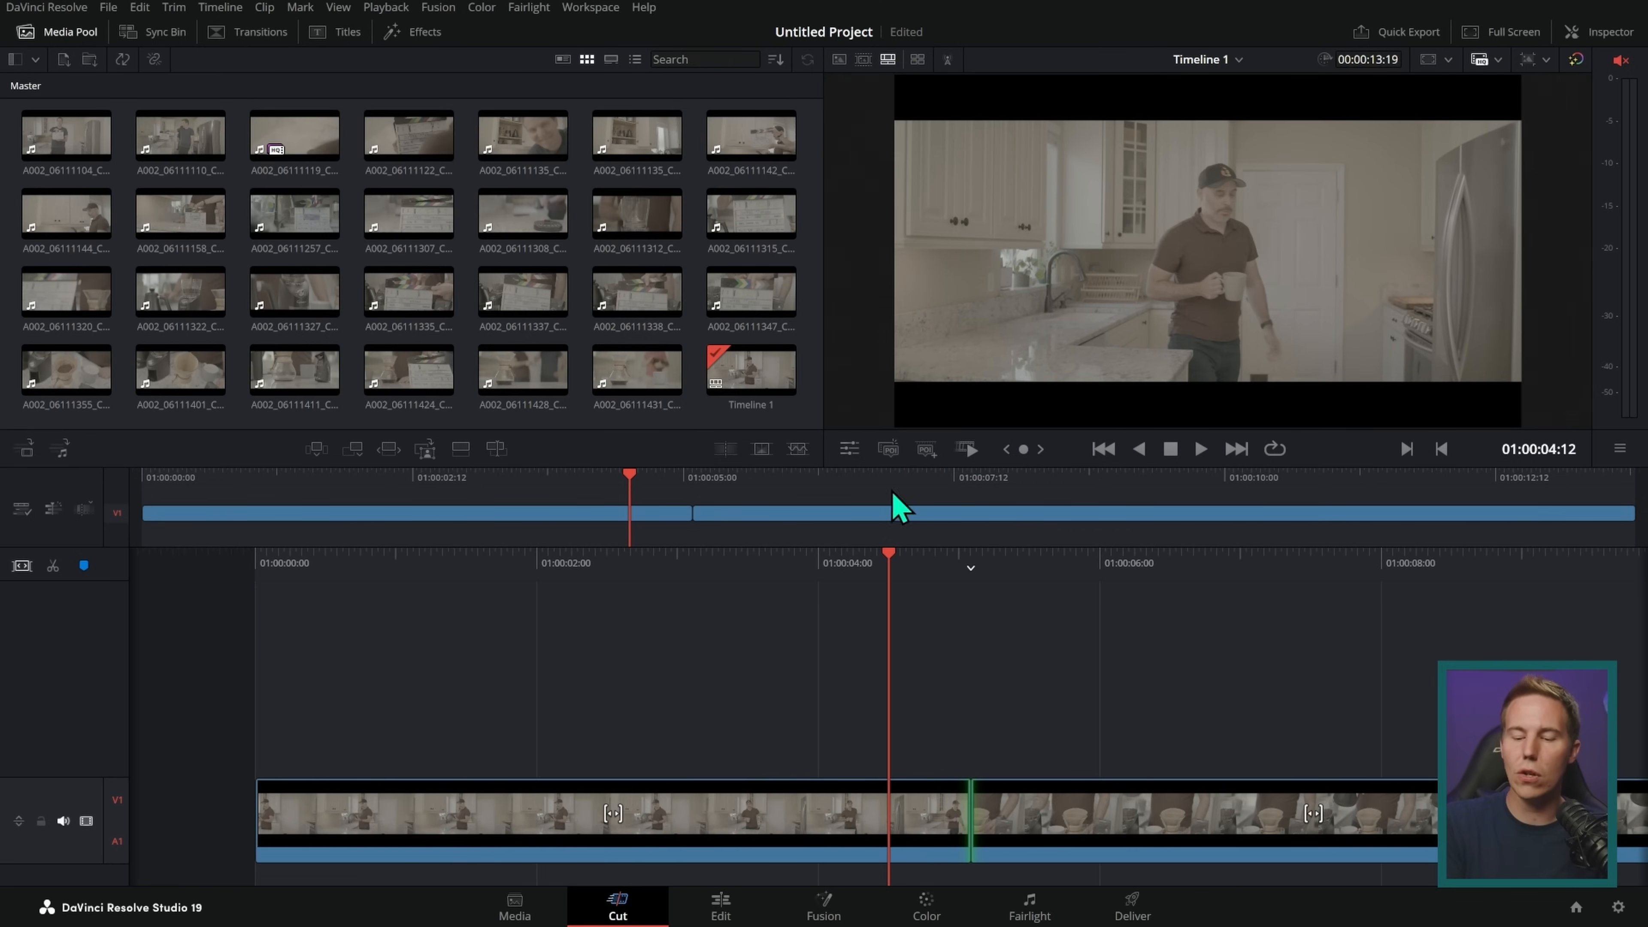
pyautogui.moveTo(618, 490); pyautogui.dragTo(1361, 497)
pyautogui.moveTo(1221, 480); pyautogui.dragTo(873, 500)
pyautogui.moveTo(836, 578); pyautogui.dragTo(1041, 589)
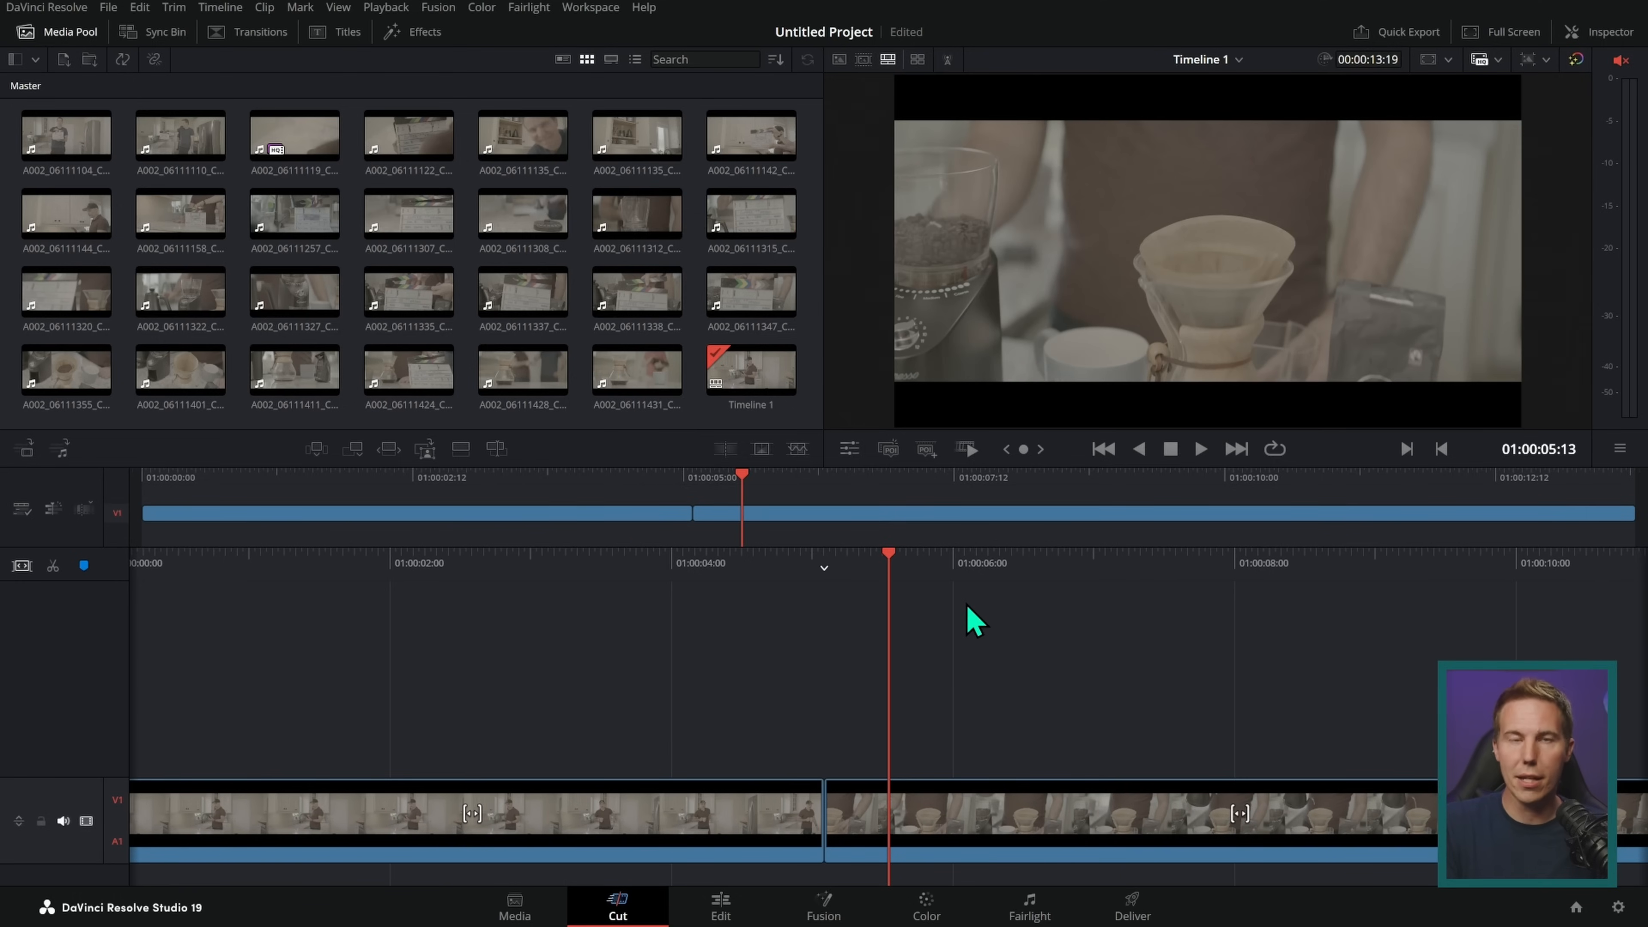
pyautogui.press('v')
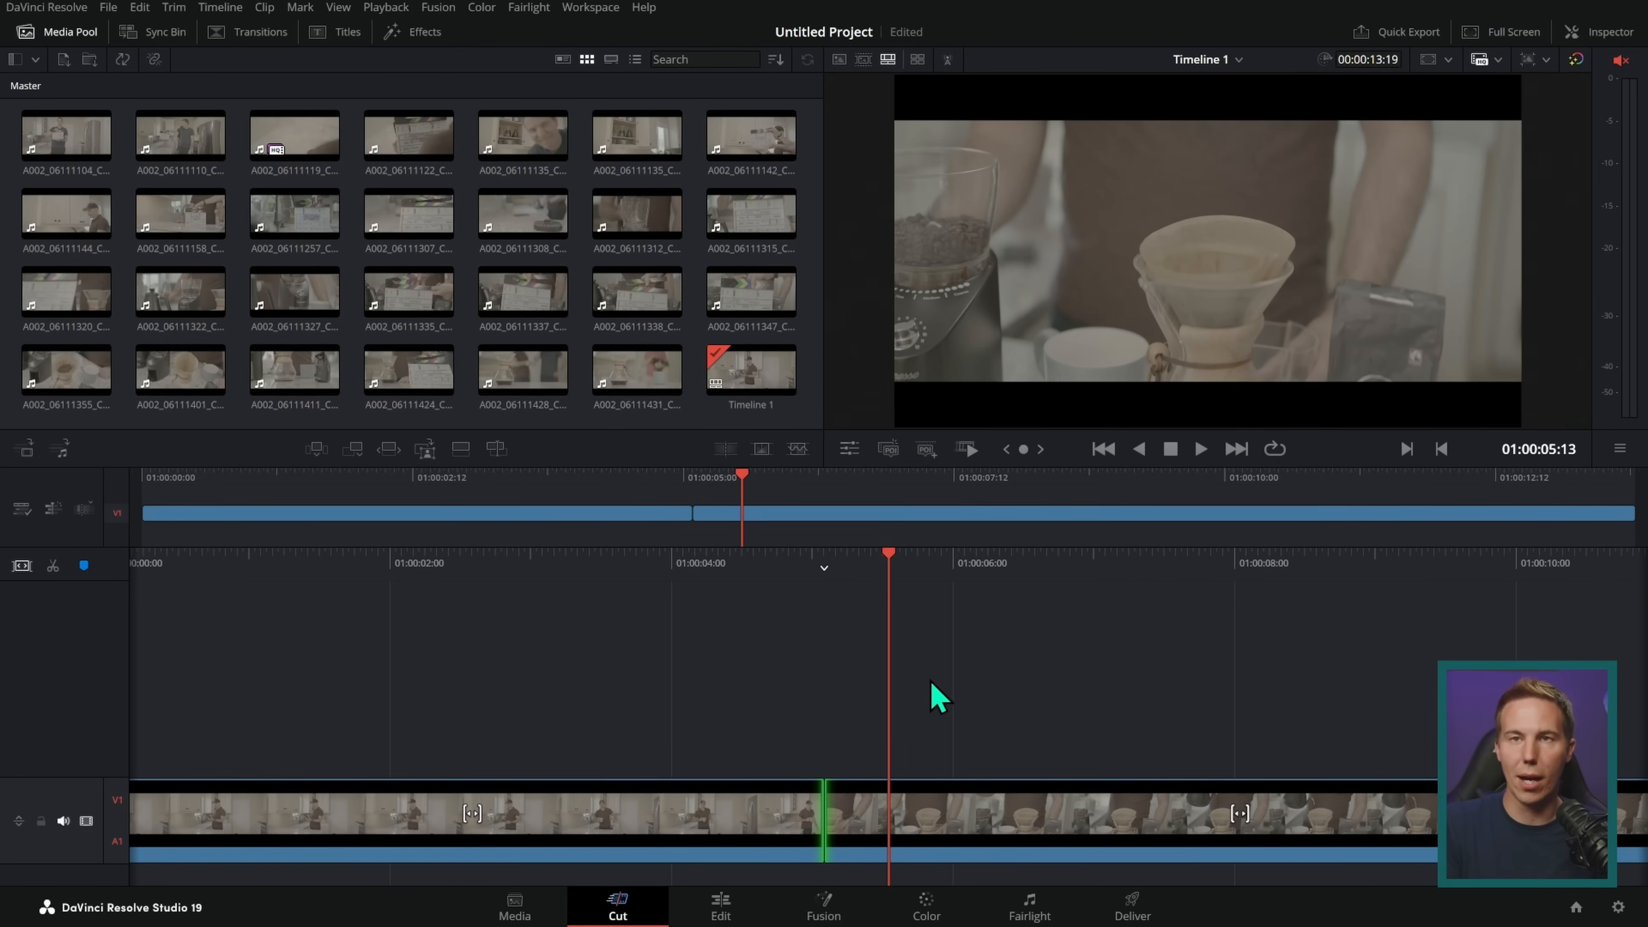
pyautogui.moveTo(952, 568); pyautogui.dragTo(982, 568)
pyautogui.moveTo(445, 505); pyautogui.dragTo(164, 507)
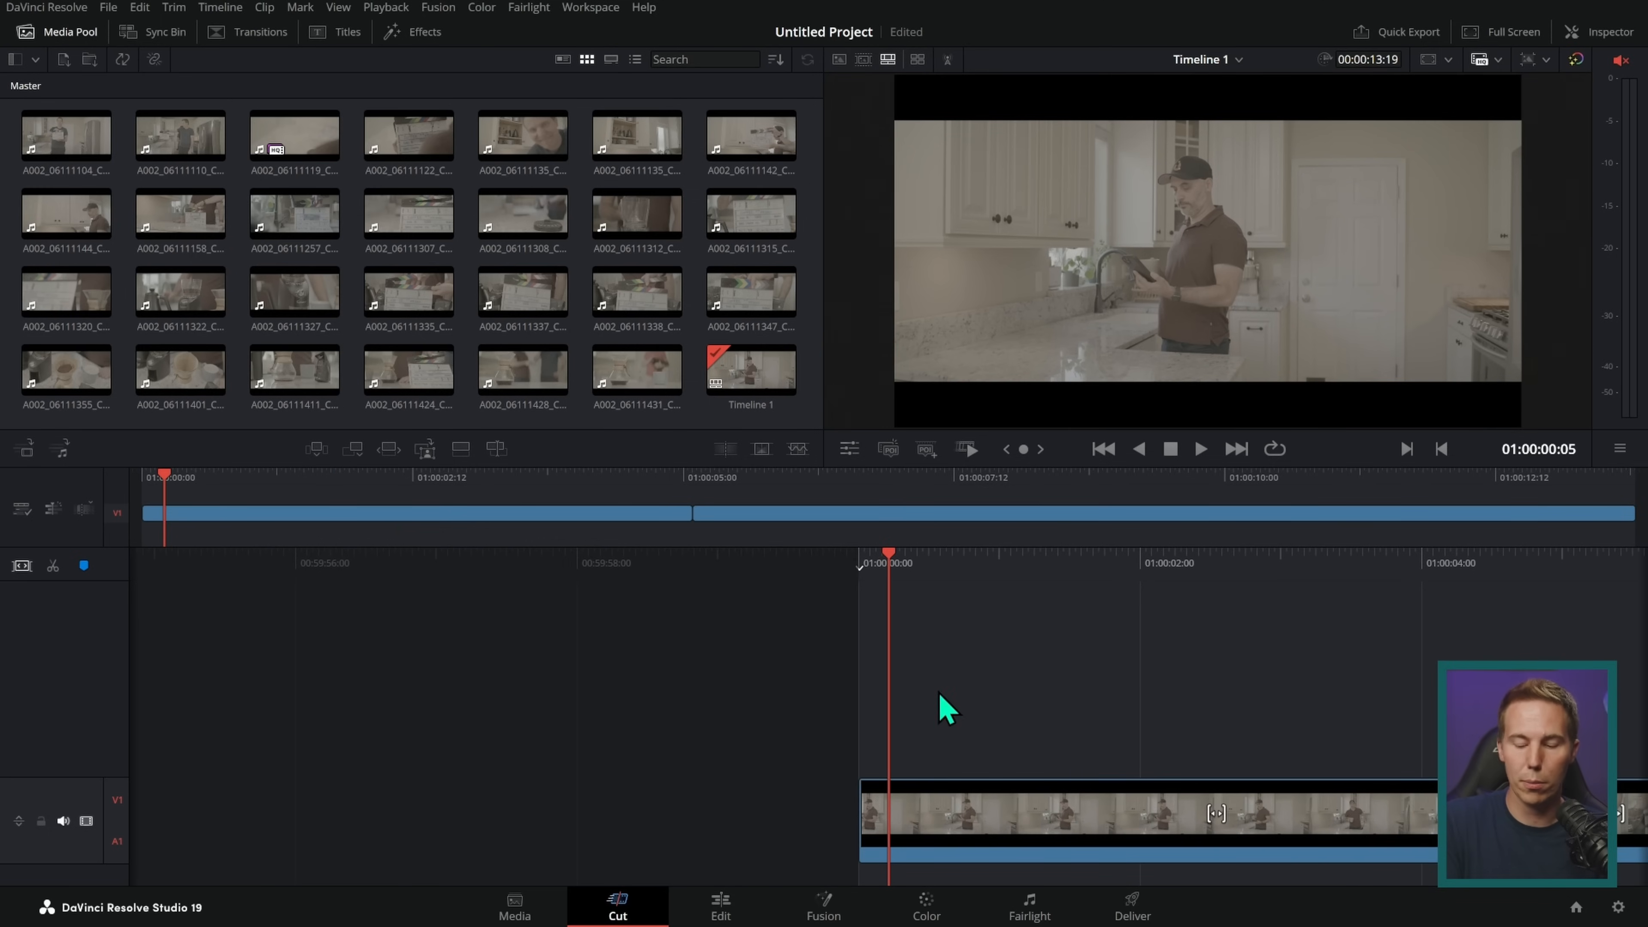
# Step: Trim the starts of both timeline clips, shortening the first to about 4 seconds and the second to about 8 seconds
pyautogui.moveTo(873, 807); pyautogui.dragTo(1048, 815)
pyautogui.press('Down')
pyautogui.moveTo(899, 808); pyautogui.dragTo(978, 820)
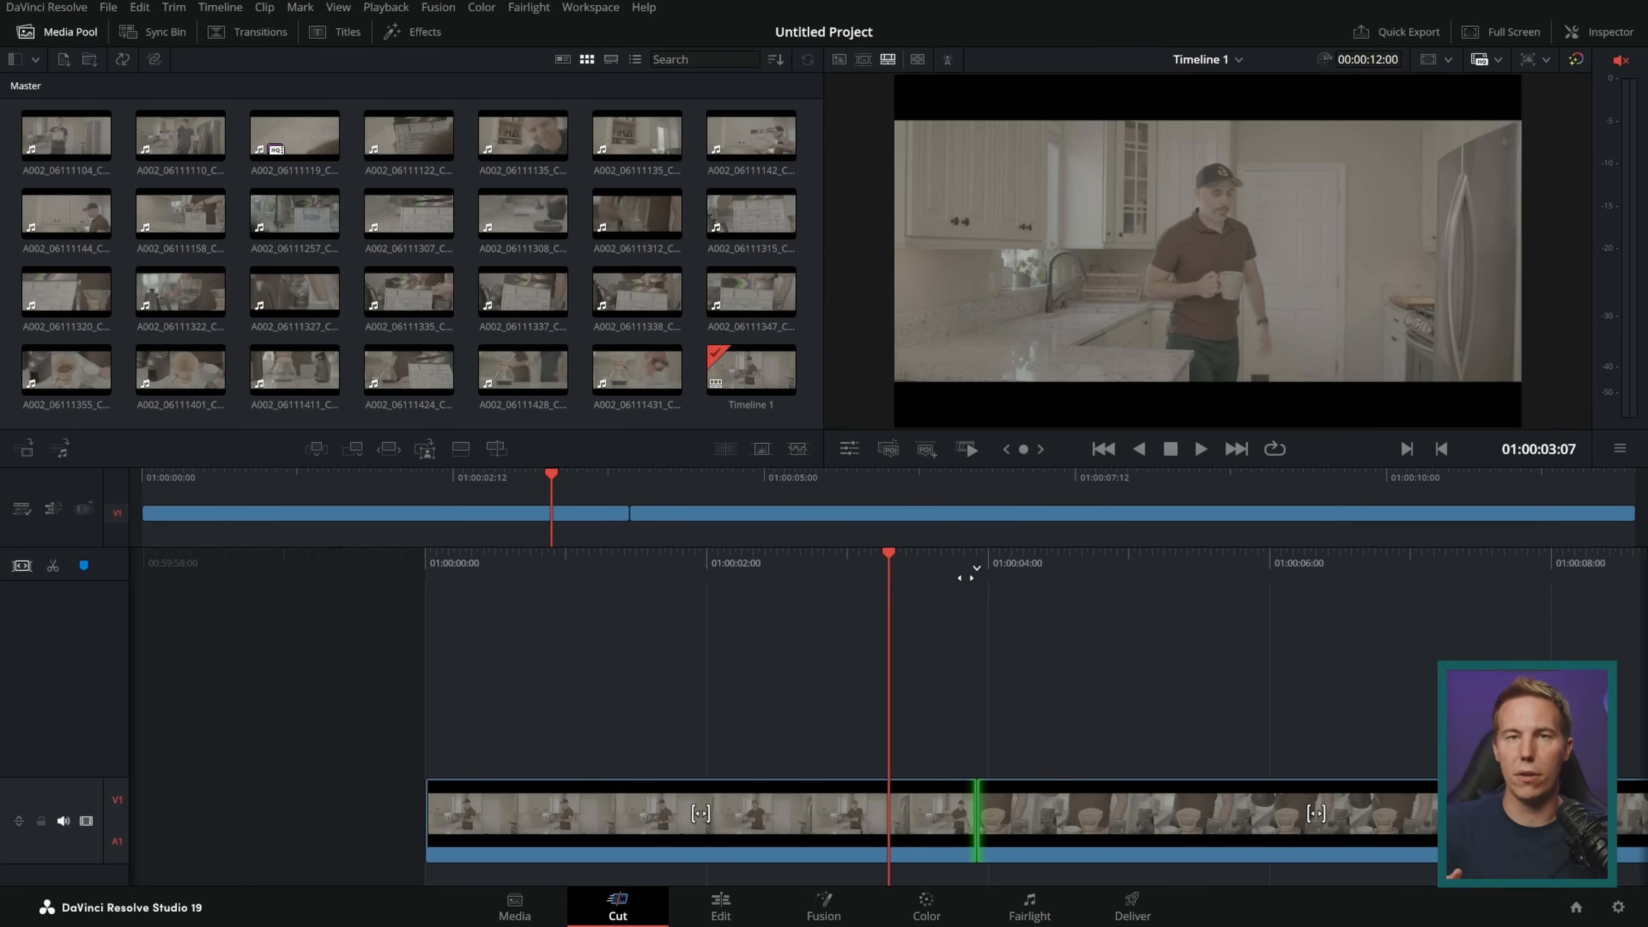
# Step: Scrub the Cut page timeline back and forth across the edit point between the two trimmed clips
pyautogui.moveTo(966, 577); pyautogui.dragTo(1049, 565)
pyautogui.press('v')
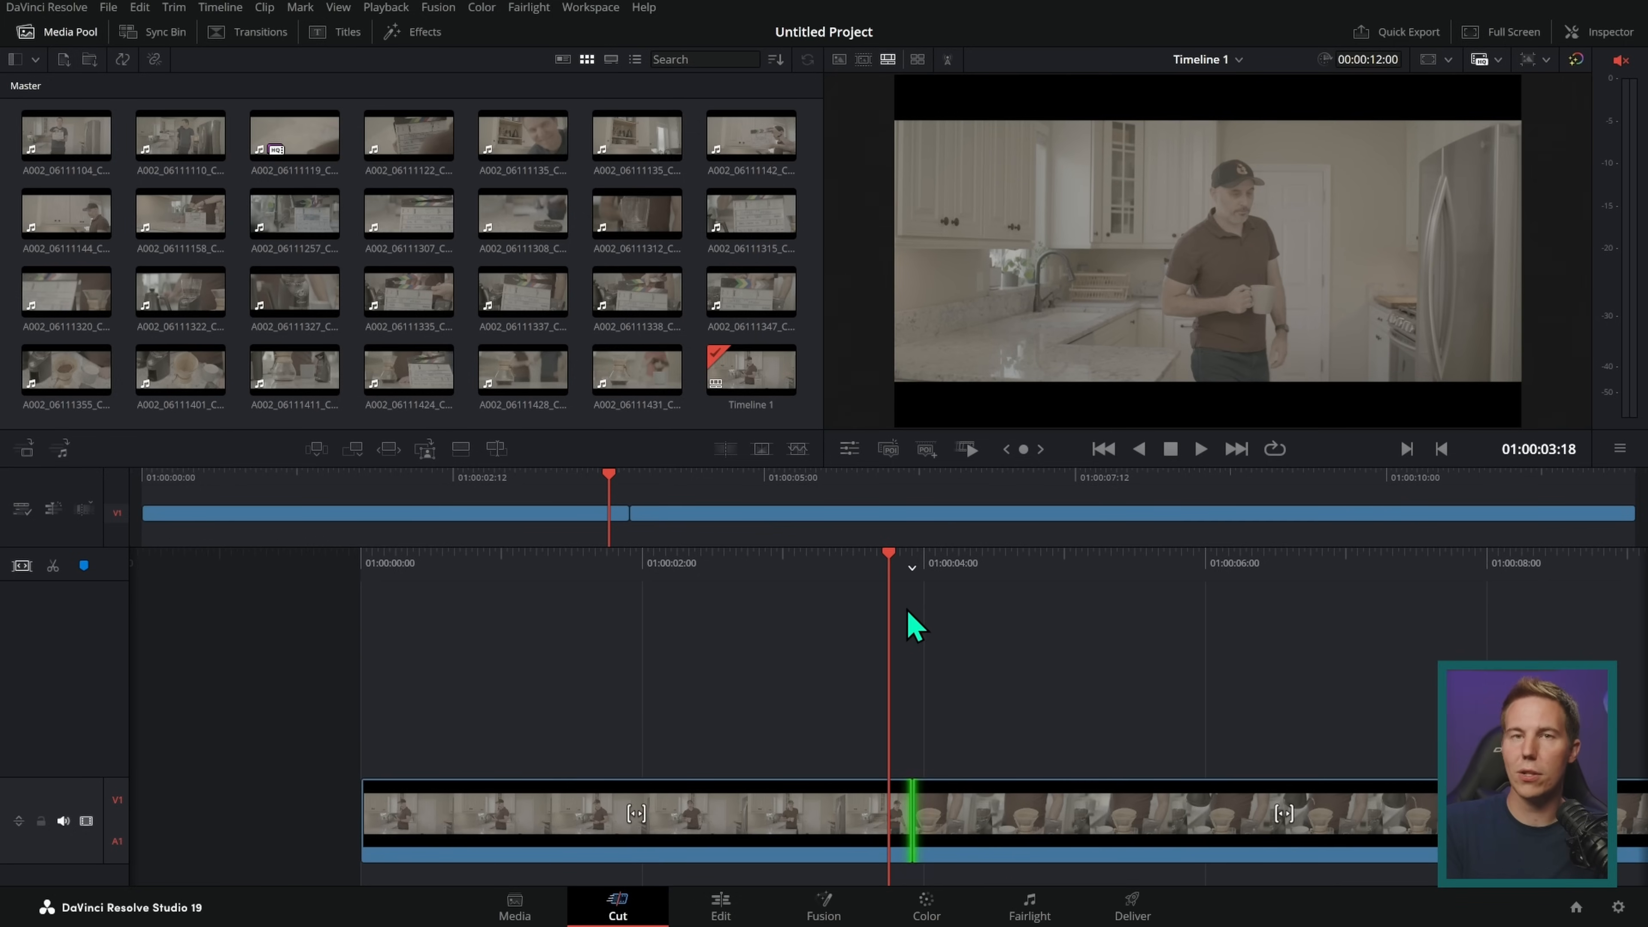
pyautogui.moveTo(1023, 556); pyautogui.dragTo(825, 617)
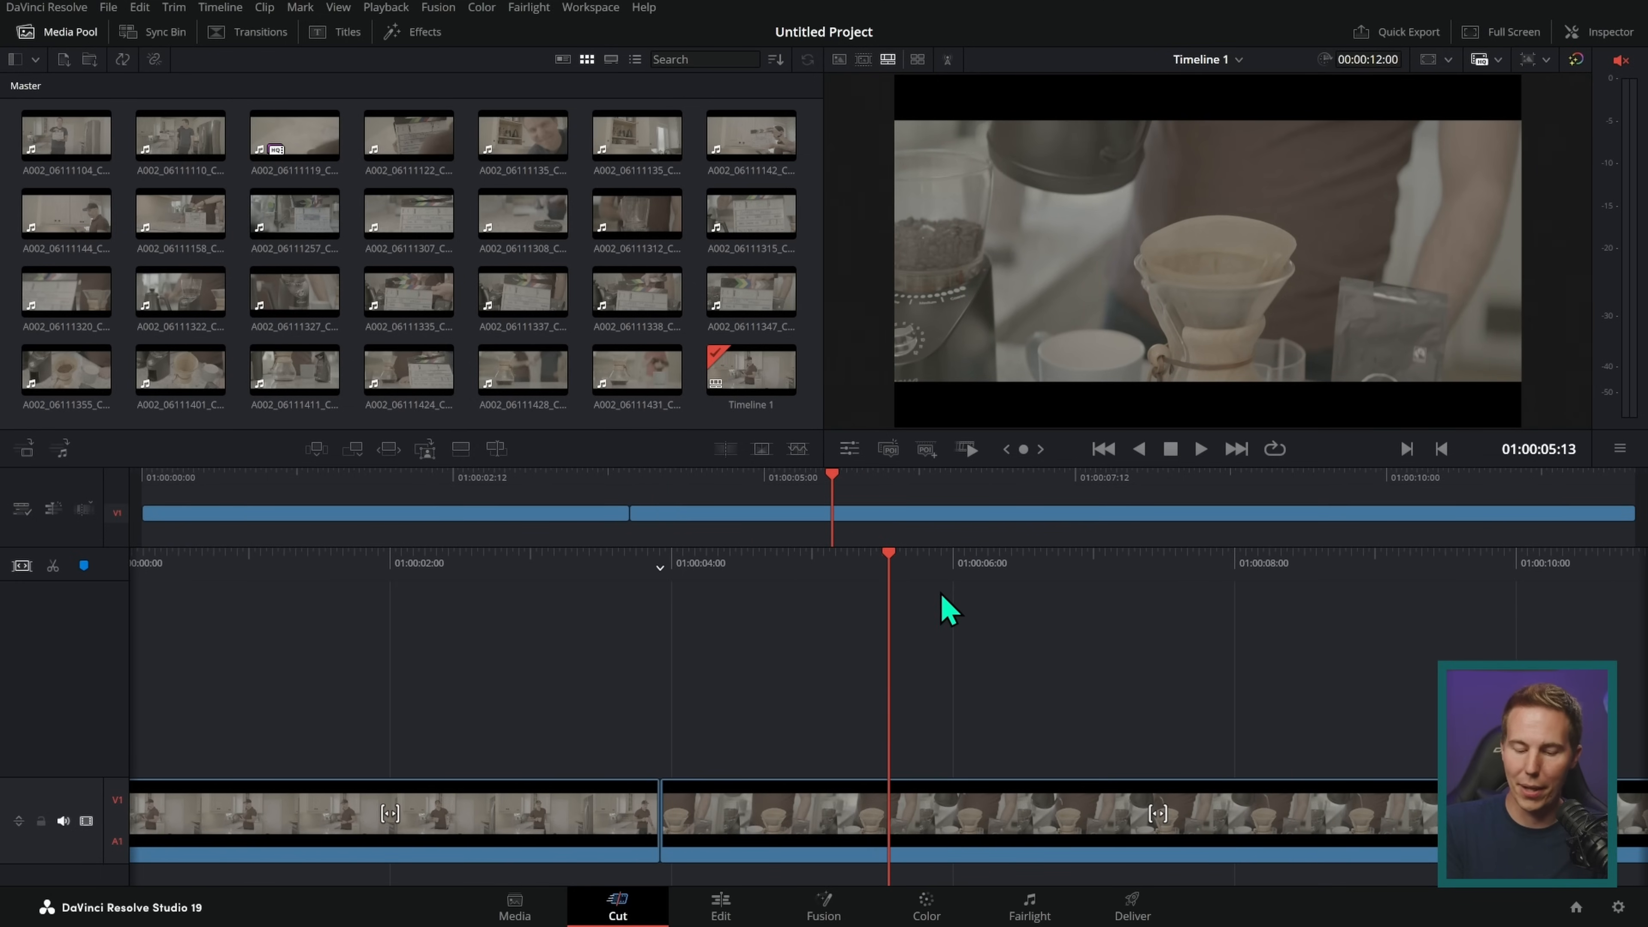
# Step: On the Edit page, move clip A002_06111347_C021 about 2.7 seconds later on Video 1, leaving a gap after the first clip
pyautogui.click(721, 907)
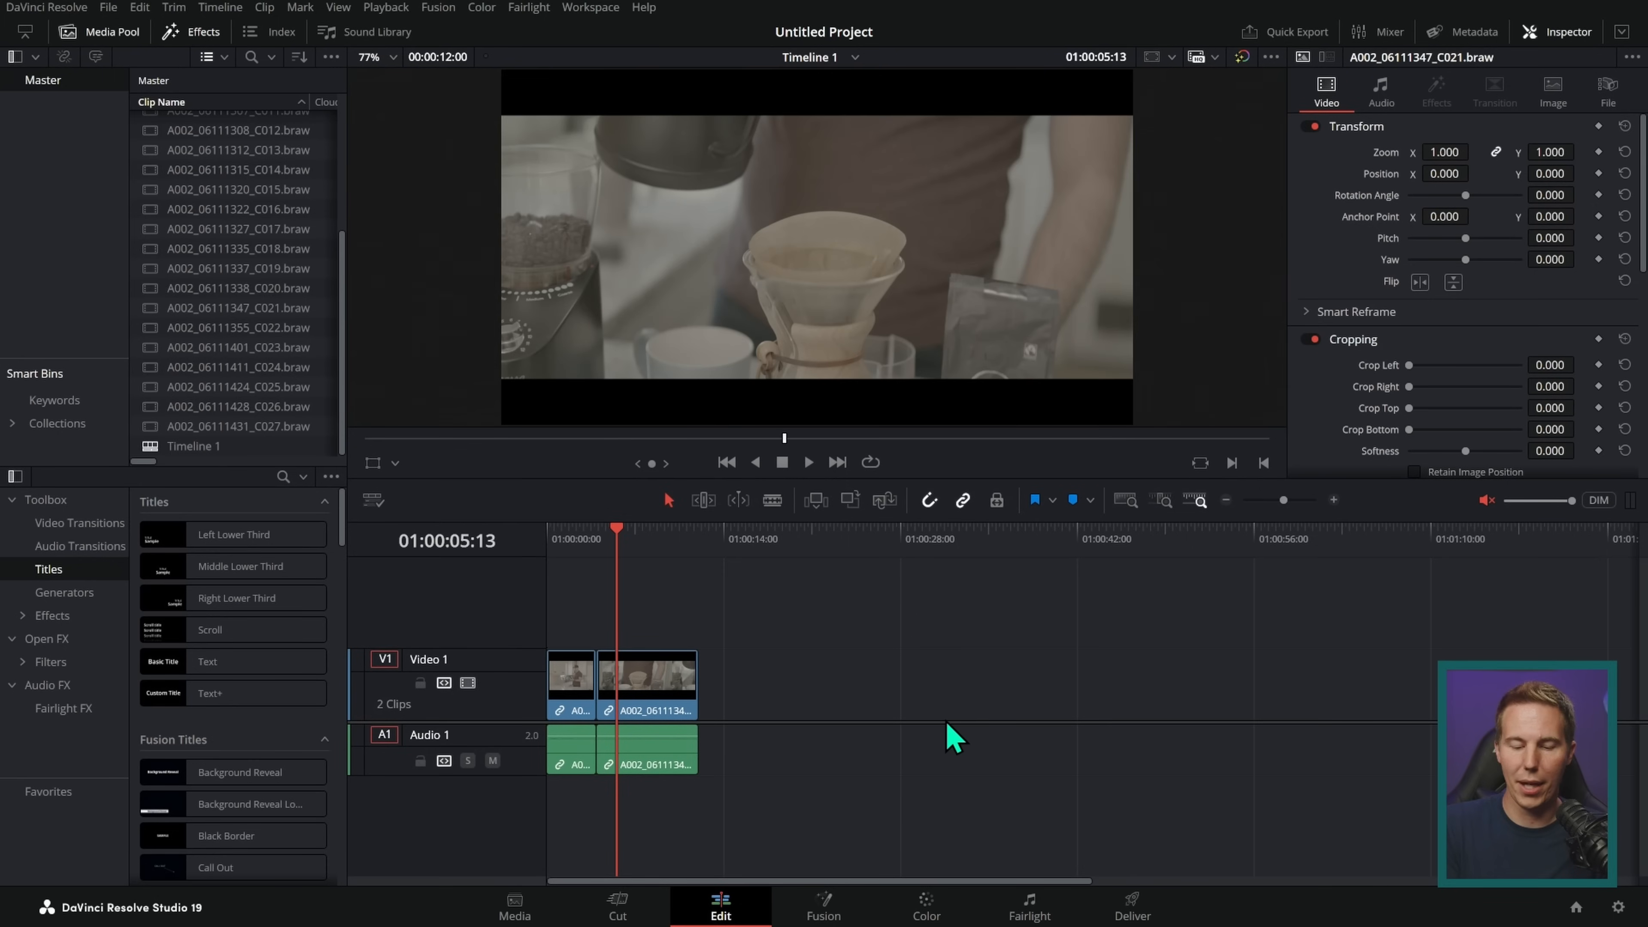
pyautogui.click(1333, 500)
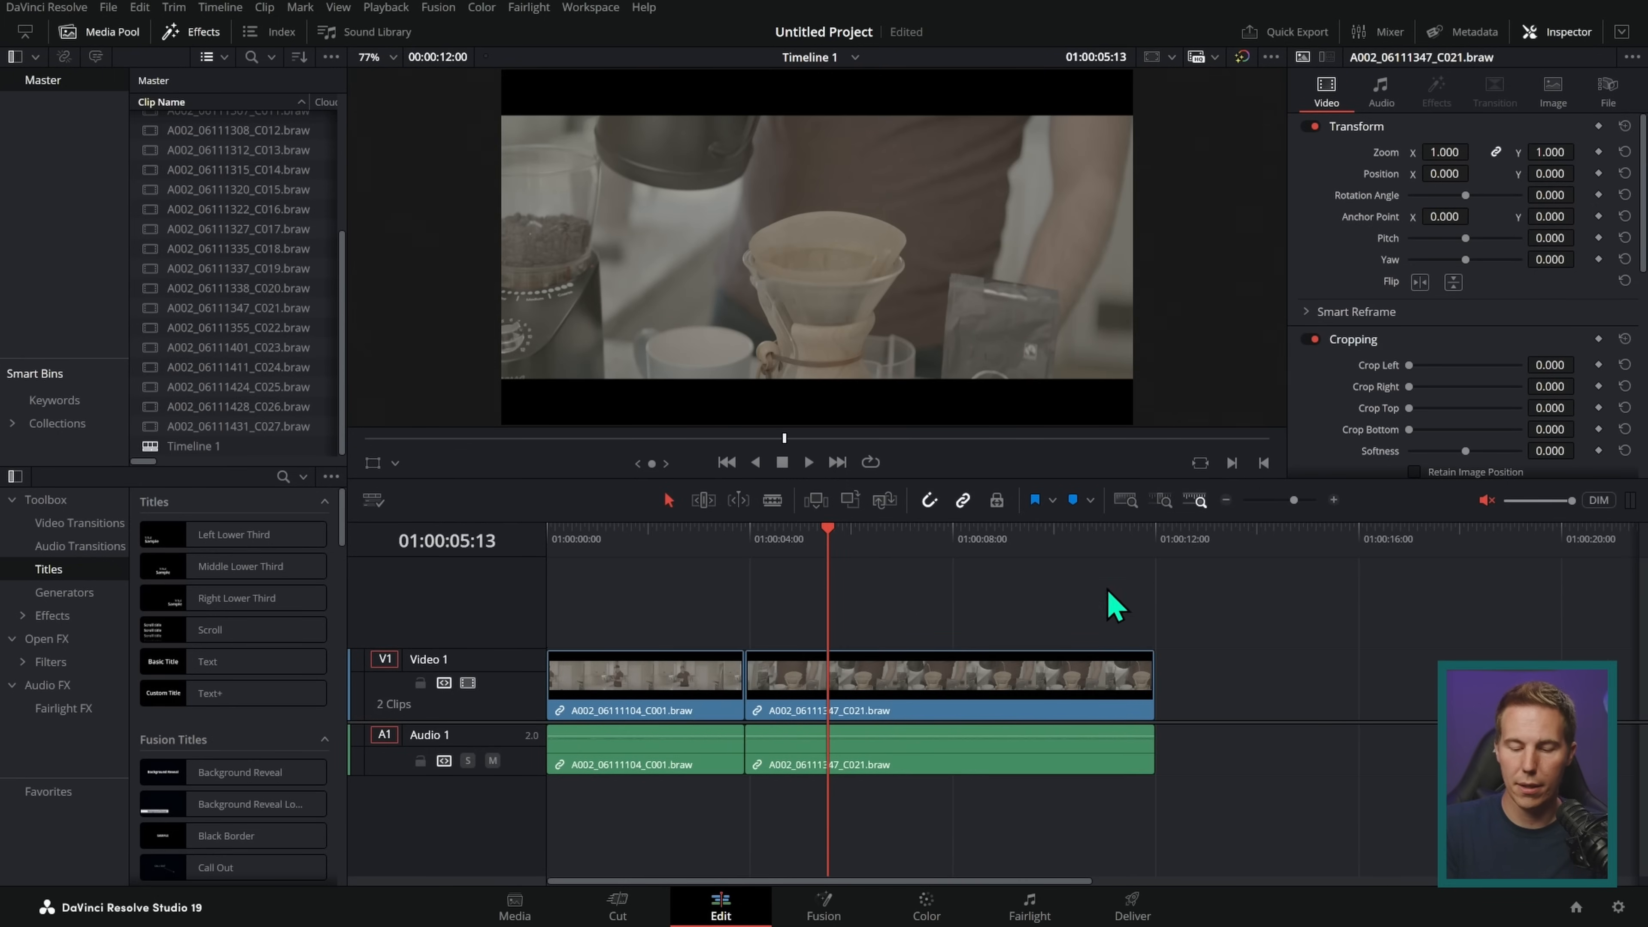
pyautogui.click(856, 685)
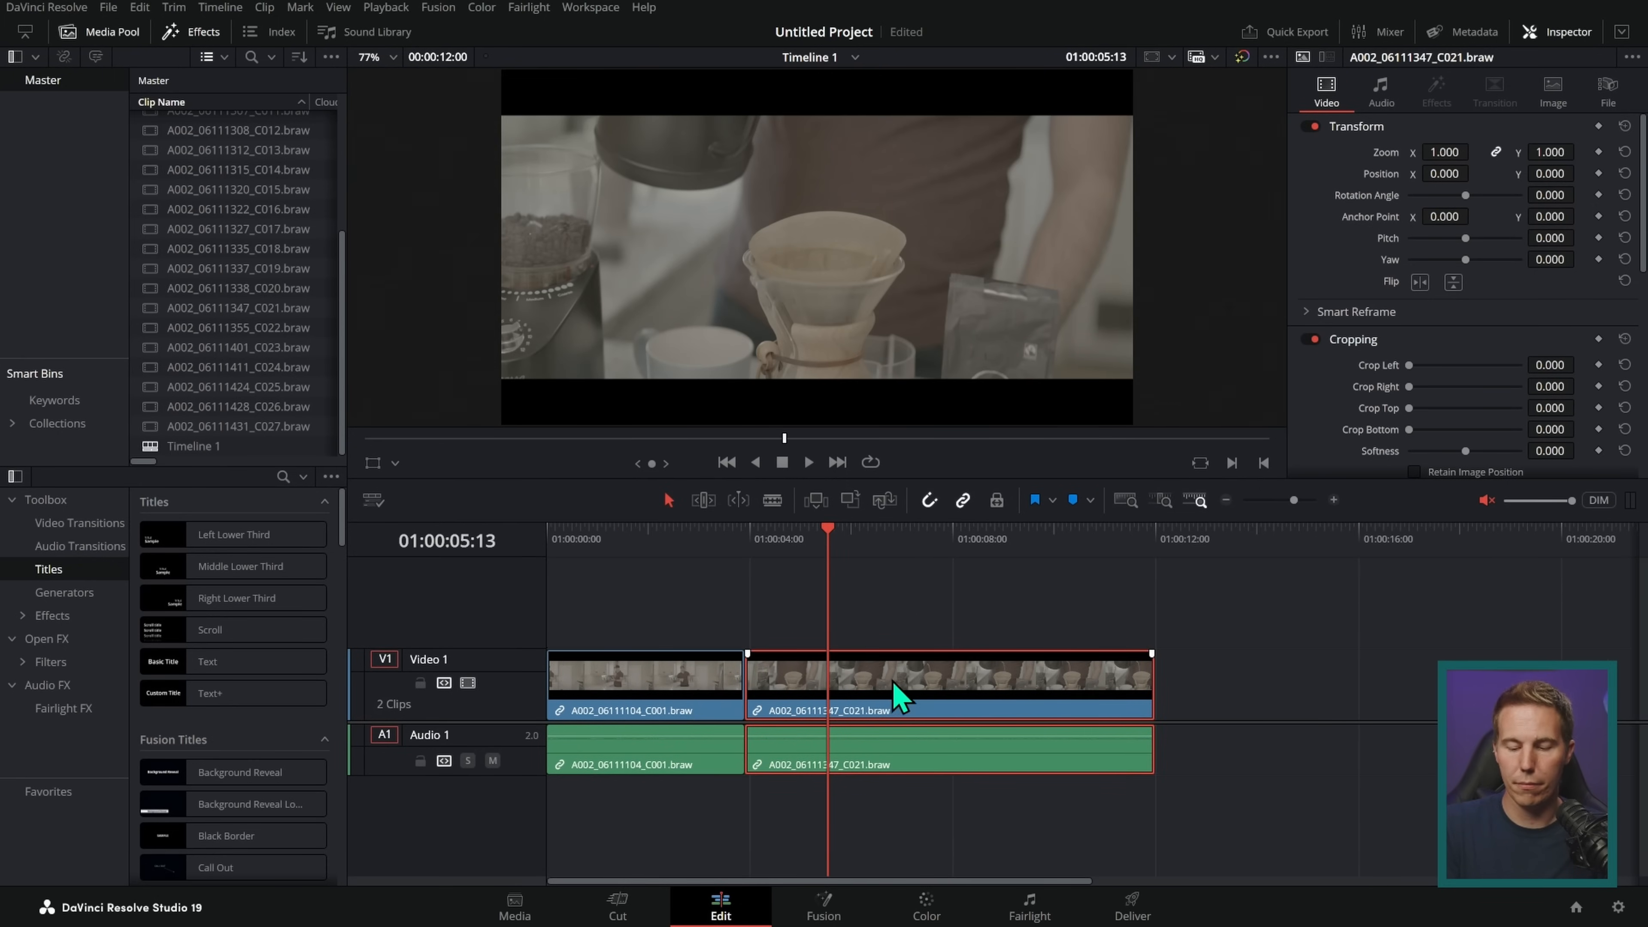
pyautogui.moveTo(889, 698); pyautogui.dragTo(1003, 740)
# Step: Check the gap between the clips on the Cut page, and return to the Edit page and select both clips
pyautogui.click(636, 909)
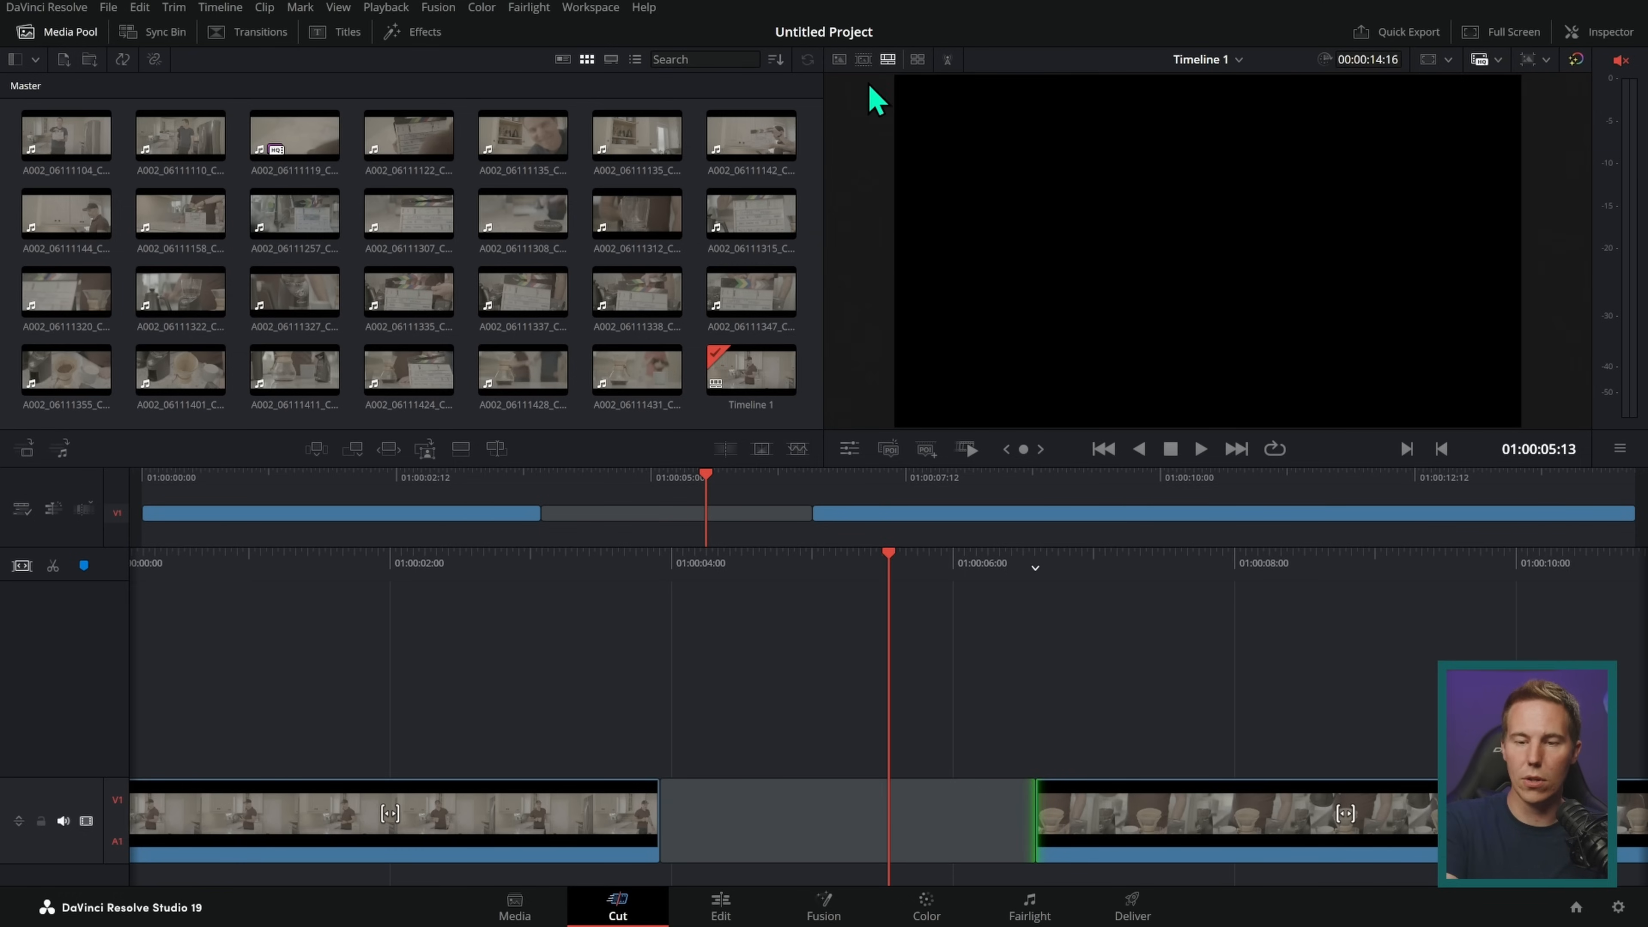
pyautogui.click(753, 908)
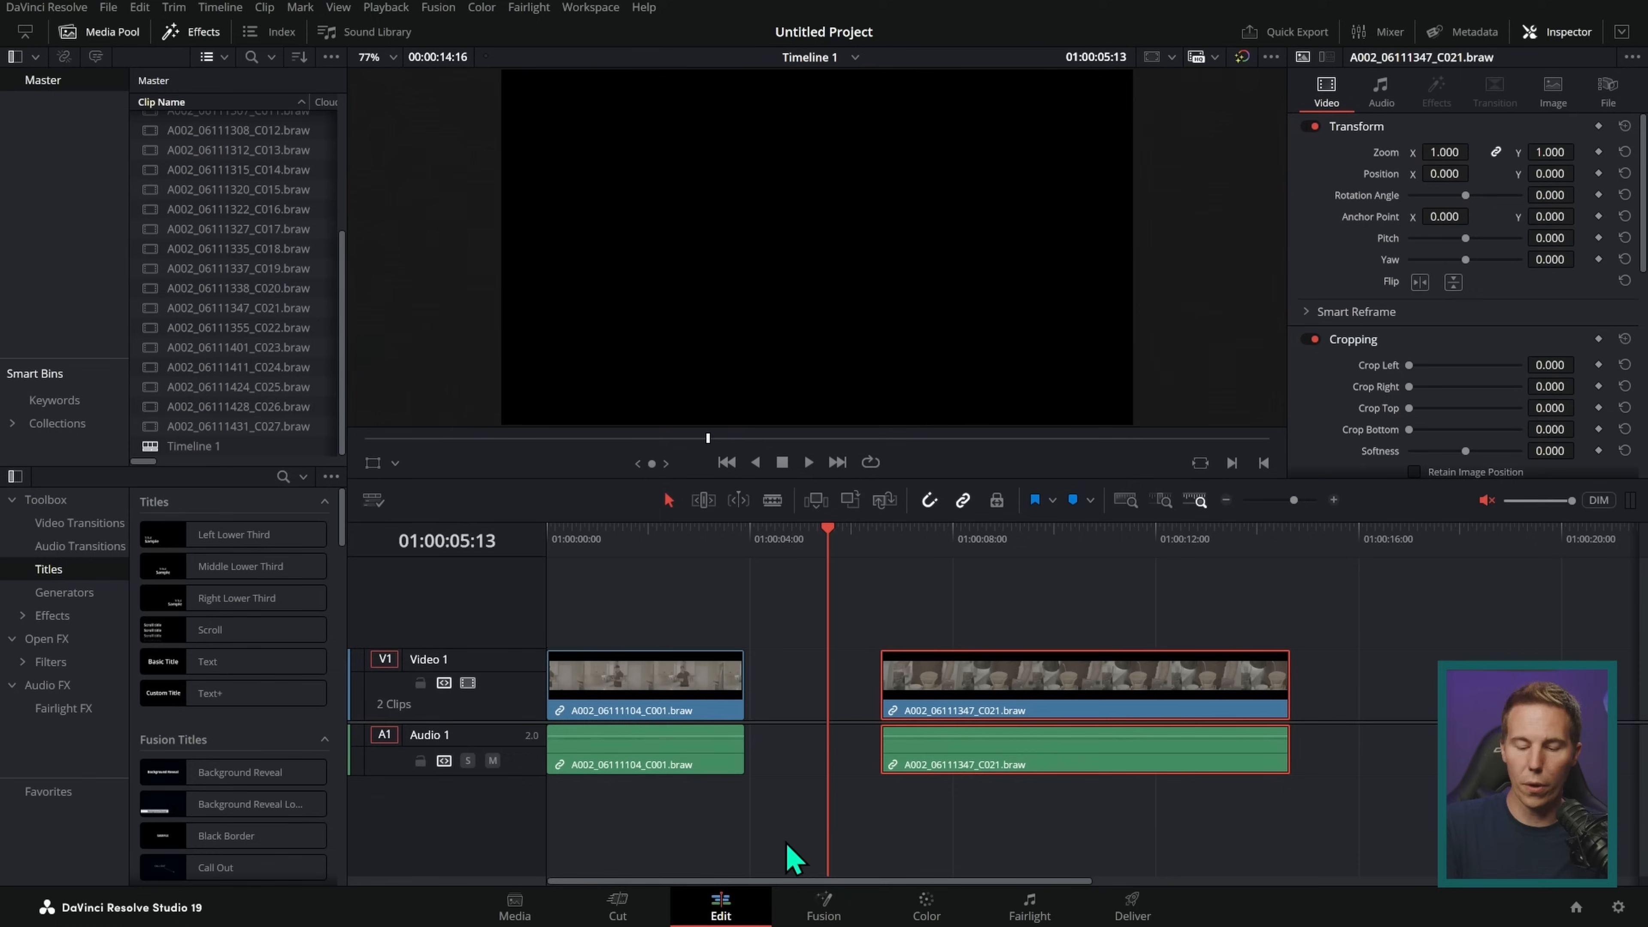
pyautogui.moveTo(644, 578); pyautogui.dragTo(1018, 799)
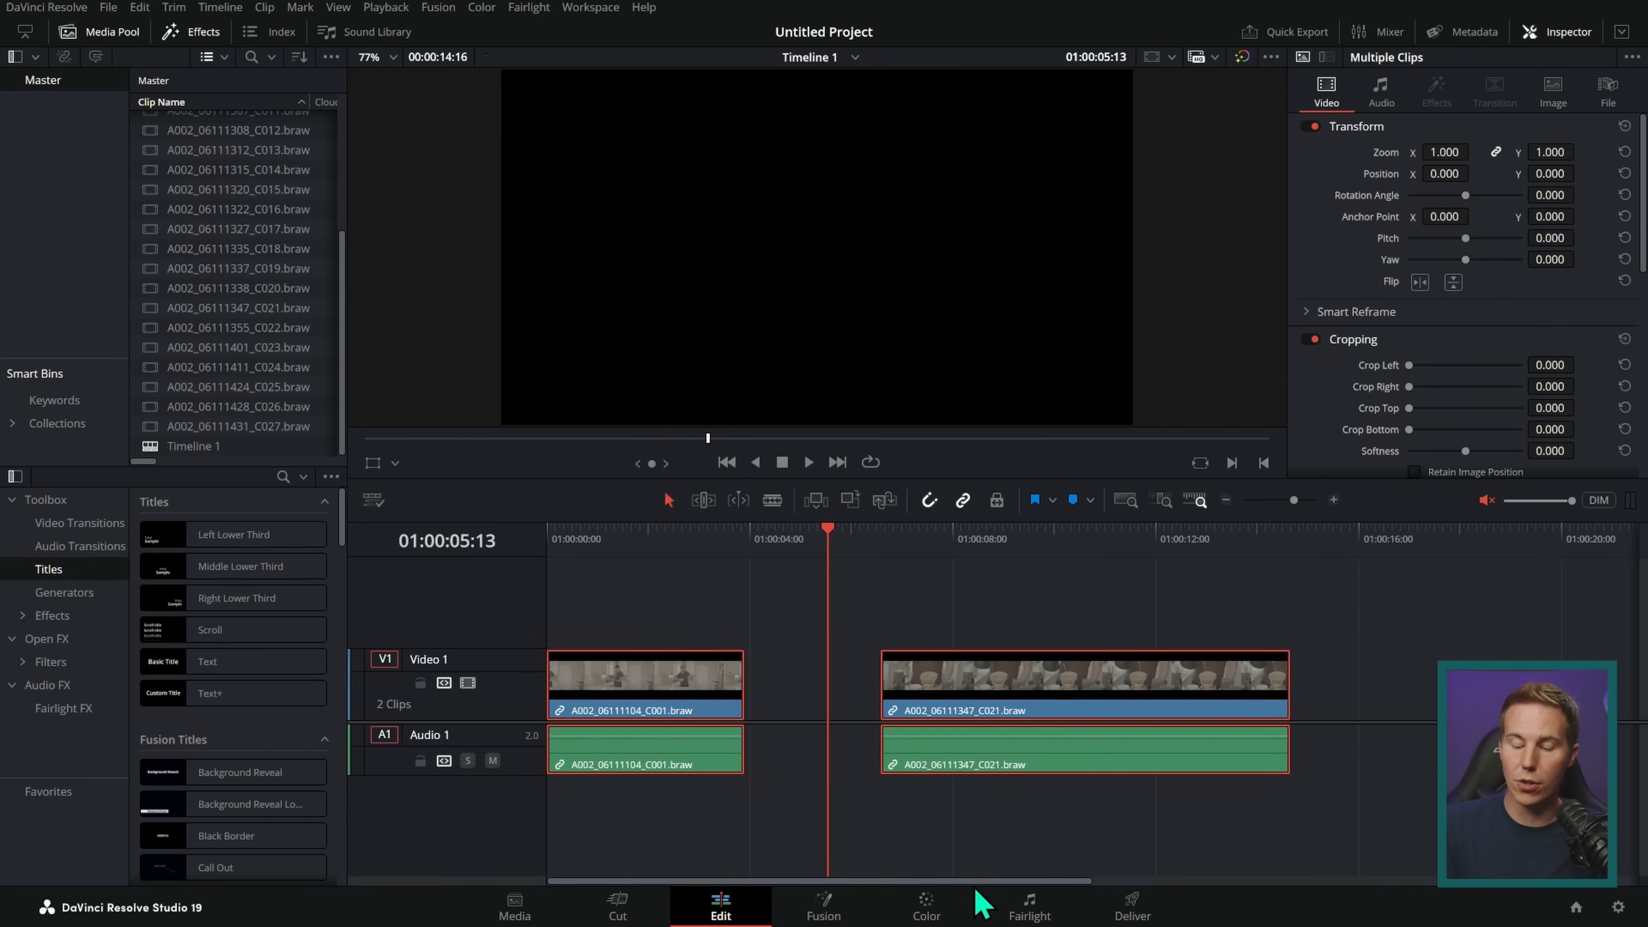
pyautogui.moveTo(670, 869)
pyautogui.mouseDown()
pyautogui.moveTo(626, 882)
pyautogui.moveTo(707, 839)
pyautogui.mouseUp()
pyautogui.press('Delete')
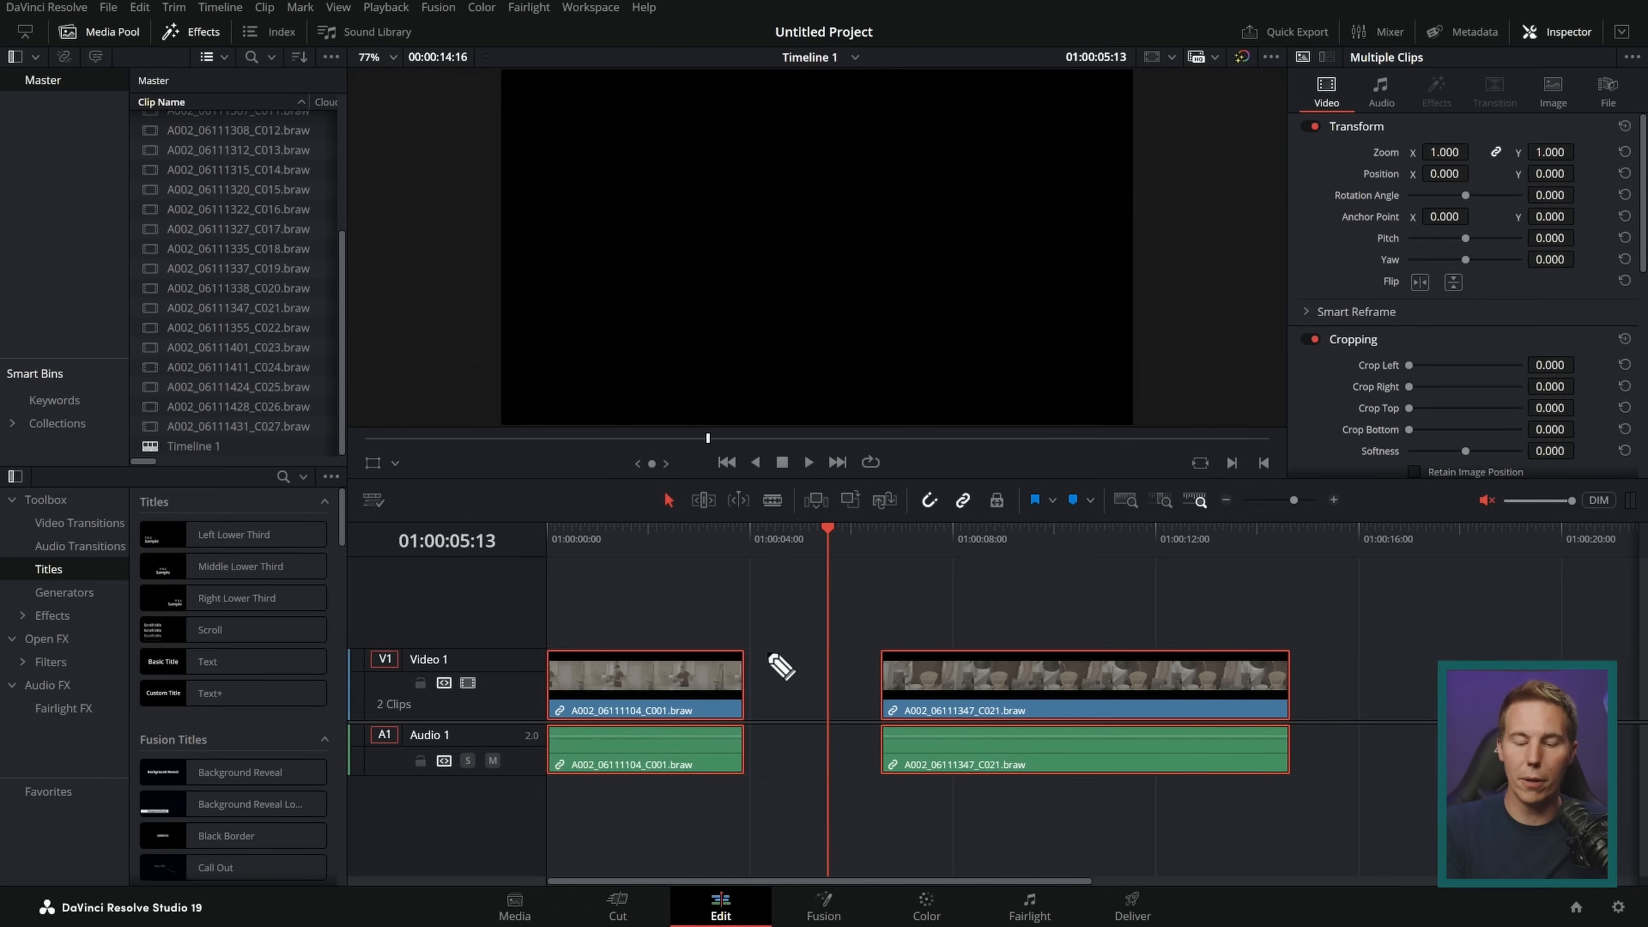
pyautogui.moveTo(779, 883)
pyautogui.mouseDown()
pyautogui.moveTo(925, 831)
pyautogui.moveTo(1061, 898)
pyautogui.mouseUp()
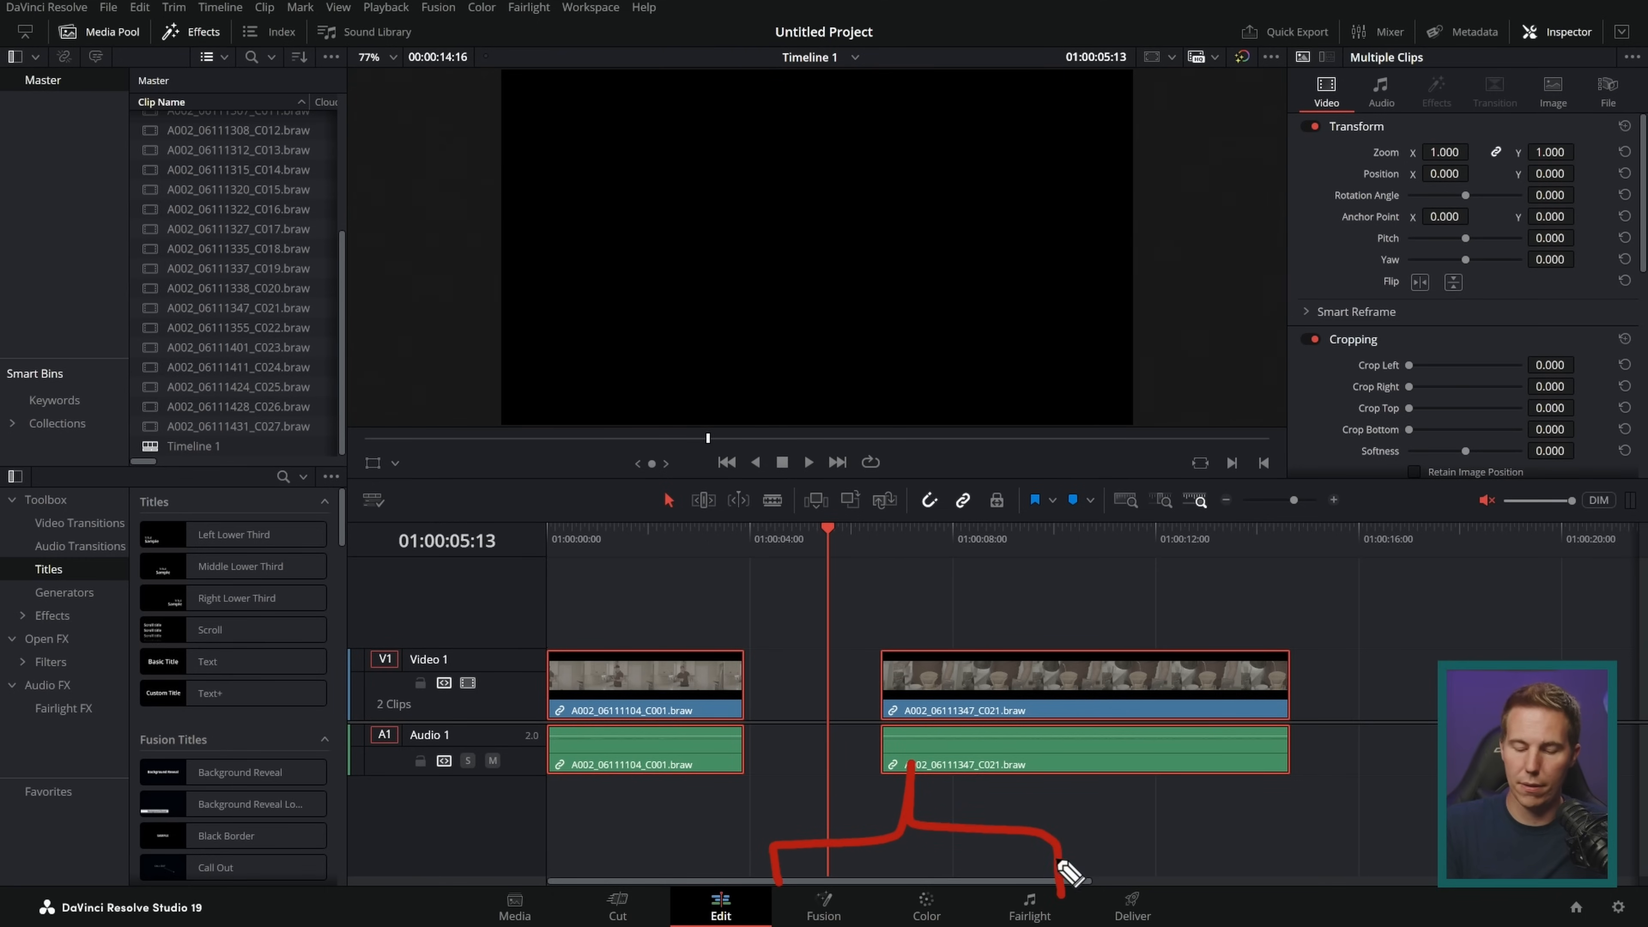
pyautogui.press('Delete')
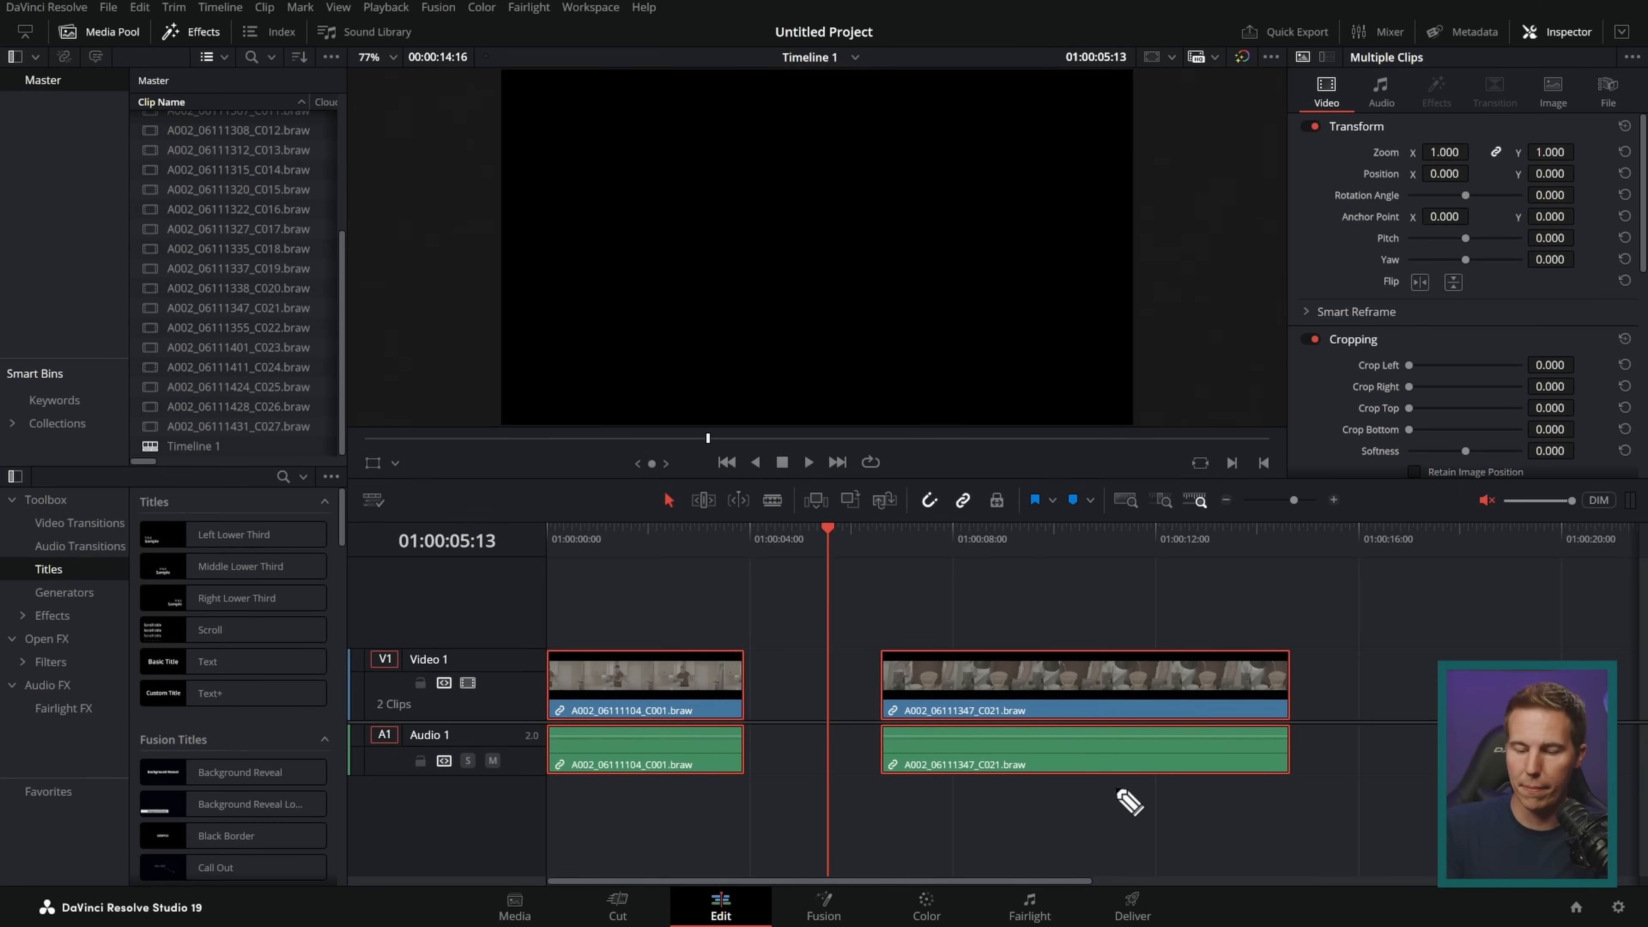
# Step: Move the playhead to 01:00:01:00 on the first clip and open that clip on the Fusion page
pyautogui.moveTo(1007, 560); pyautogui.dragTo(598, 558)
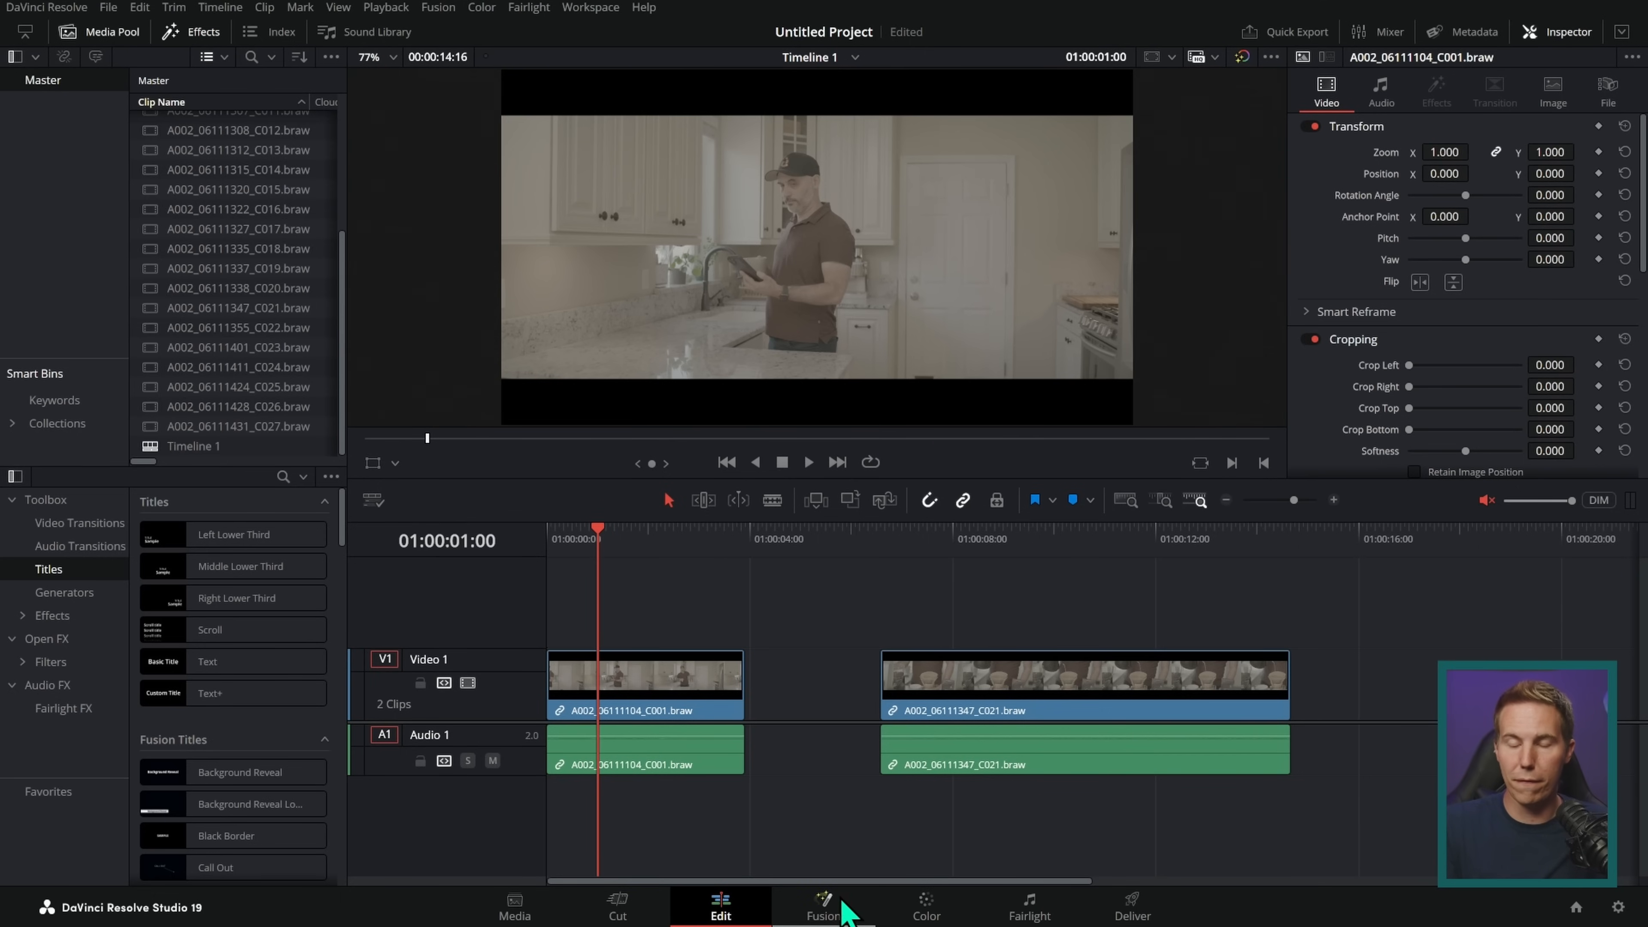
pyautogui.click(842, 909)
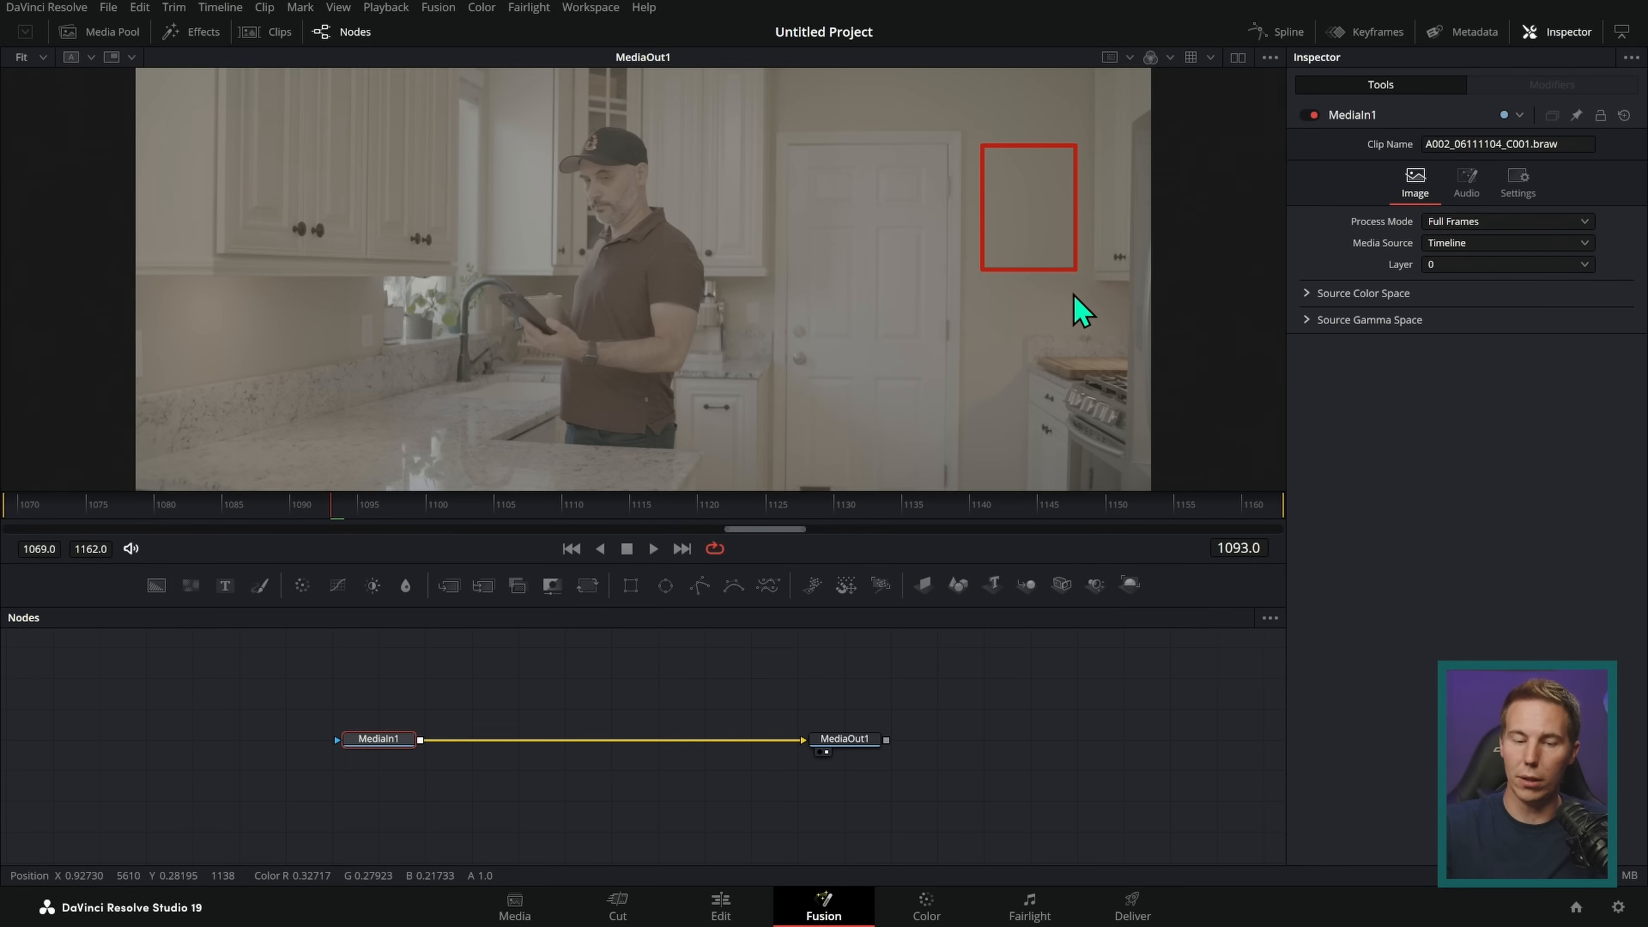
pyautogui.moveTo(361, 319); pyautogui.dragTo(375, 335)
pyautogui.moveTo(1063, 370)
pyautogui.mouseDown()
pyautogui.moveTo(1073, 261)
pyautogui.moveTo(1101, 321)
pyautogui.moveTo(1116, 310)
pyautogui.moveTo(1141, 357)
pyautogui.mouseUp()
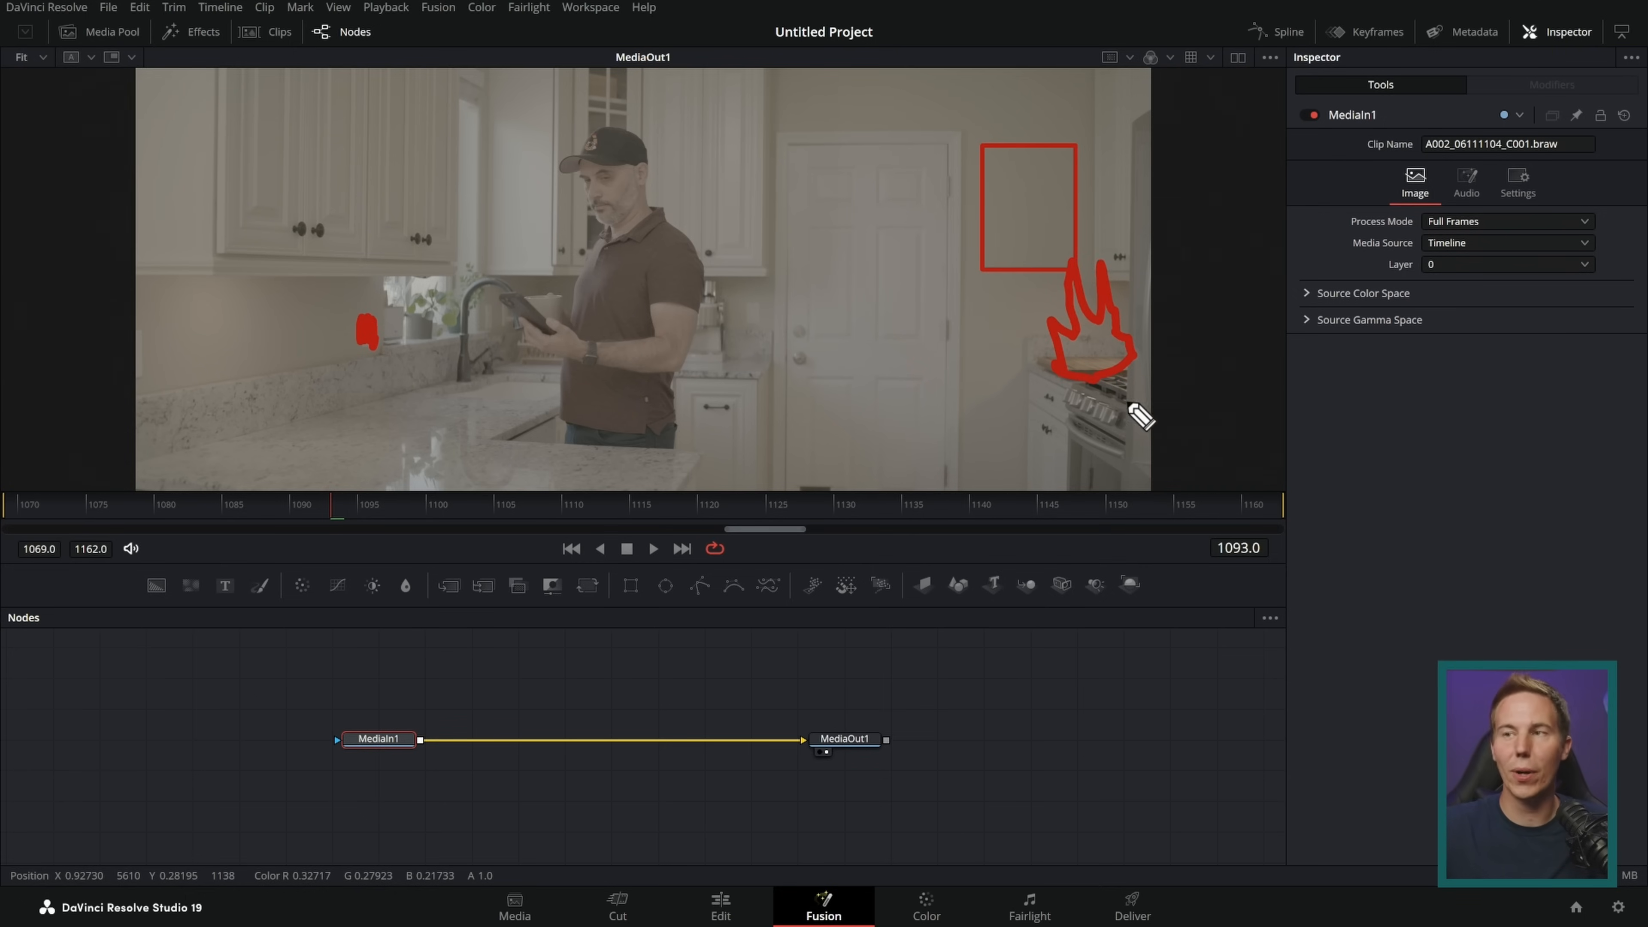
pyautogui.press('Delete')
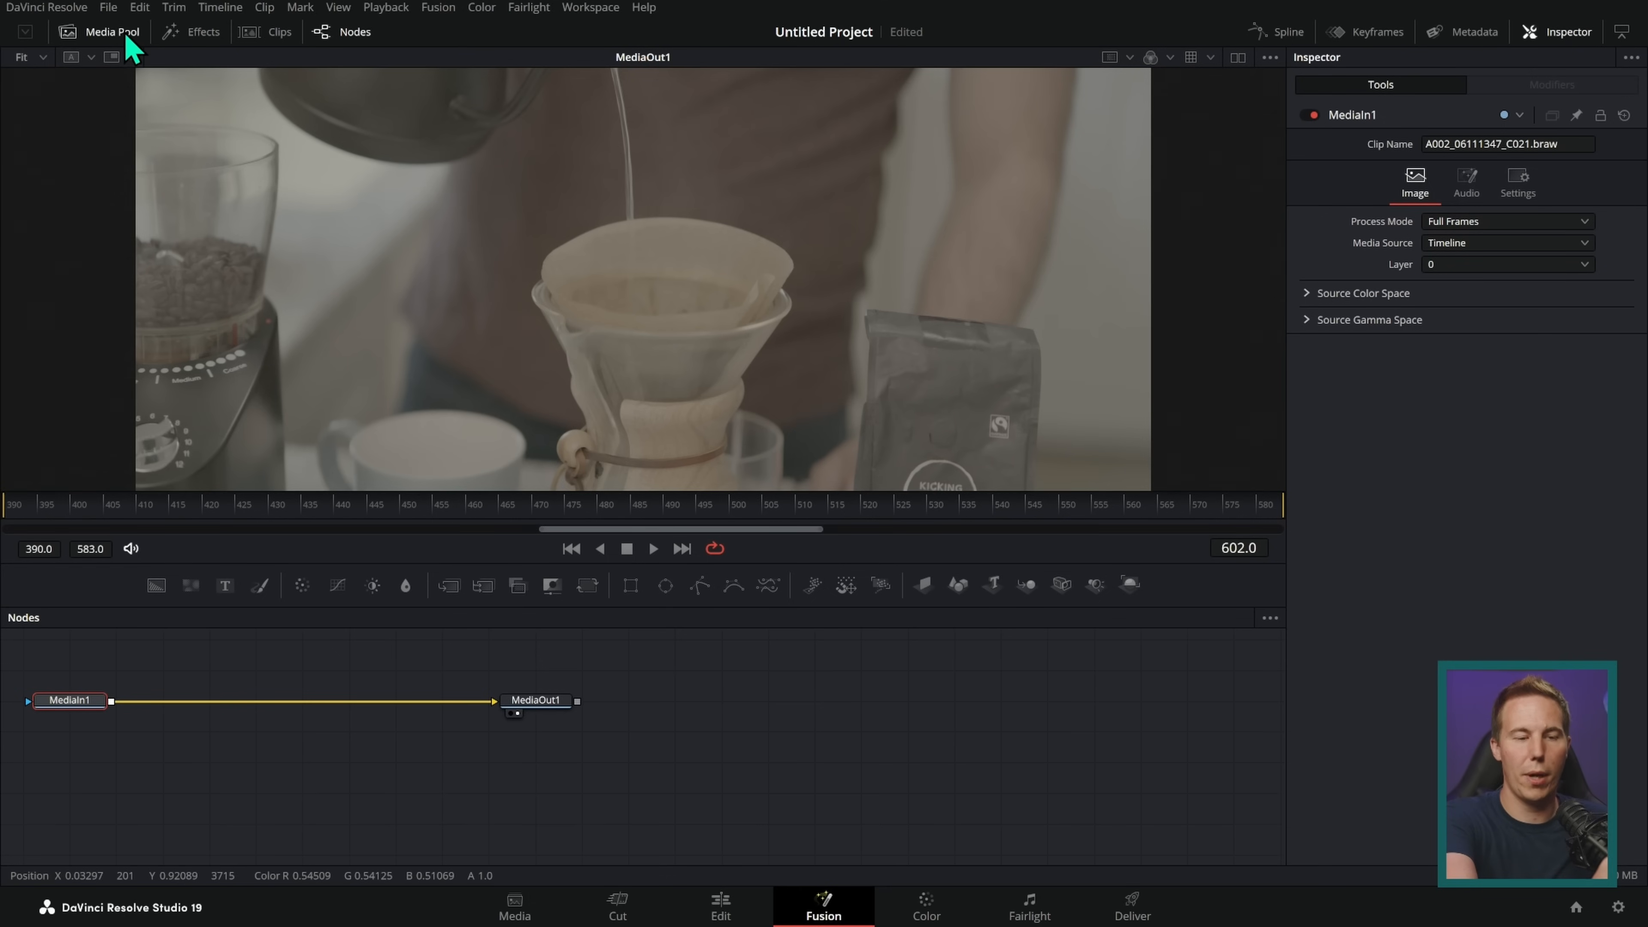
# Step: Show the media pool on the Fusion page, create a new Fusion composition in the Master bin and open it
pyautogui.click(127, 36)
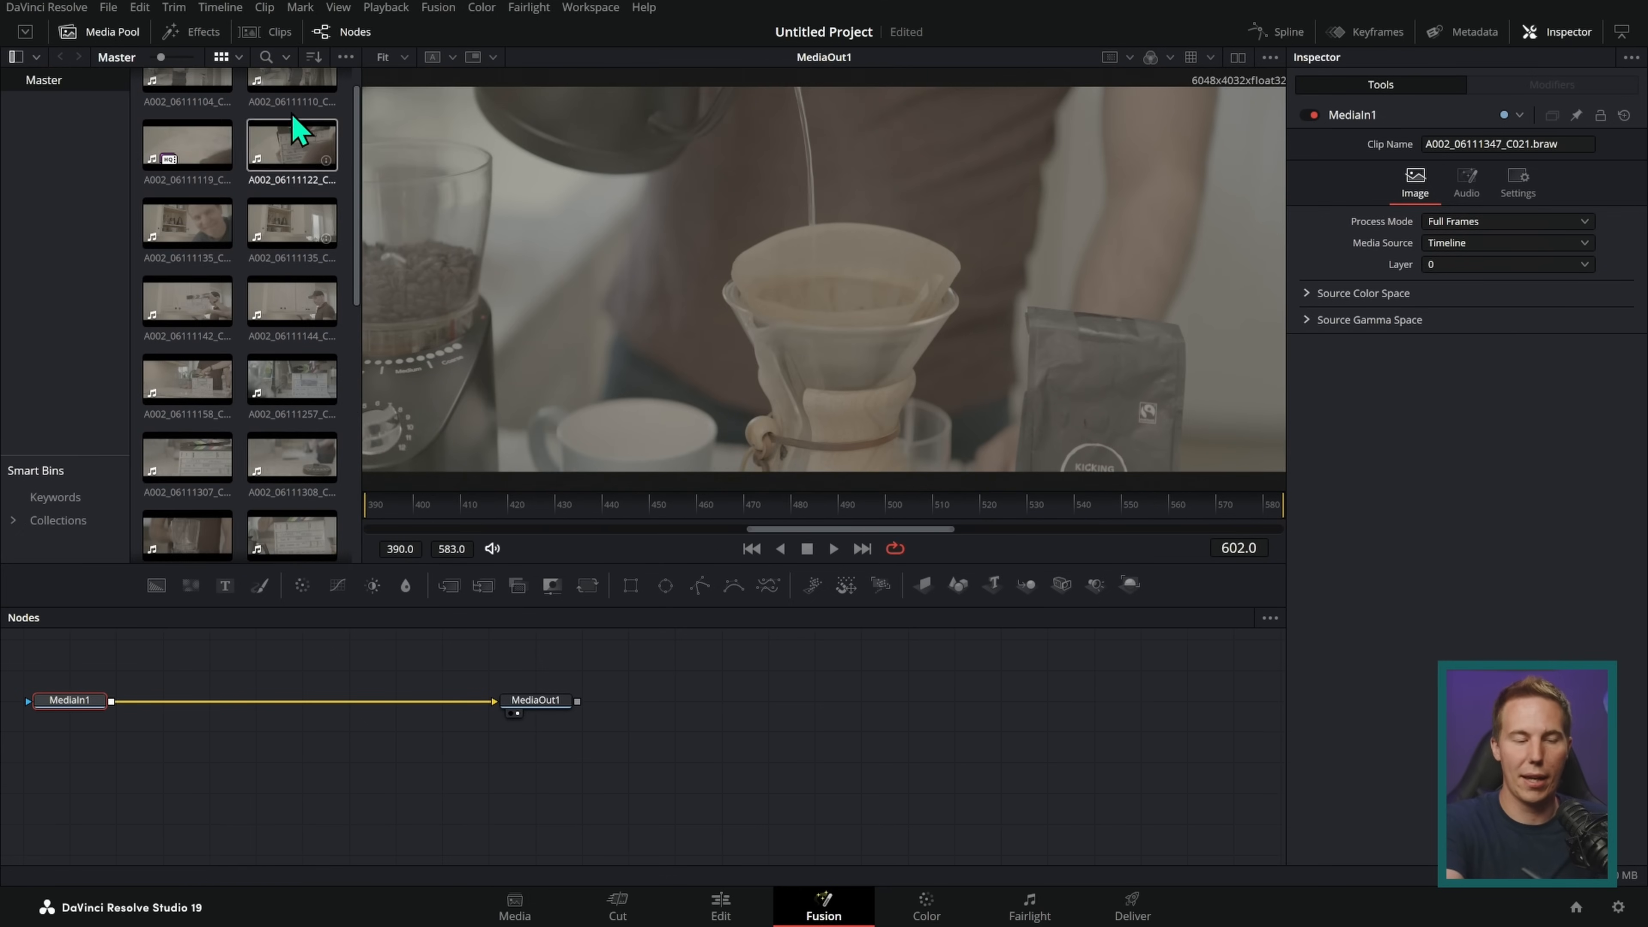
pyautogui.rightClick(239, 195)
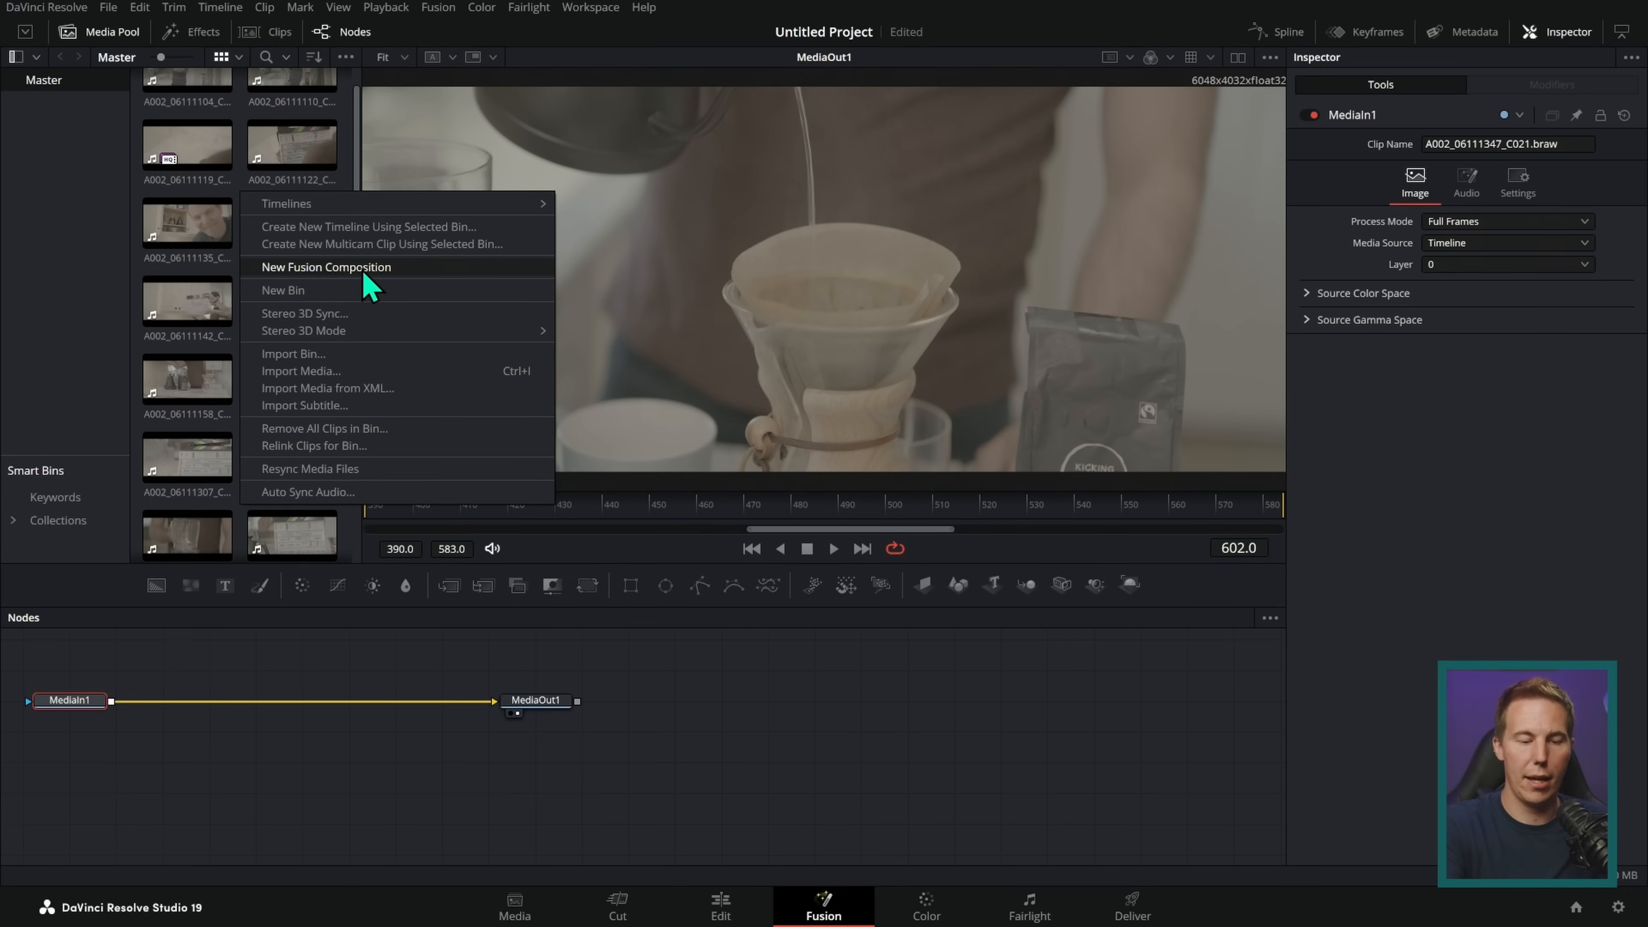
pyautogui.click(403, 271)
pyautogui.click(946, 552)
pyautogui.scroll(-10, 353, 544)
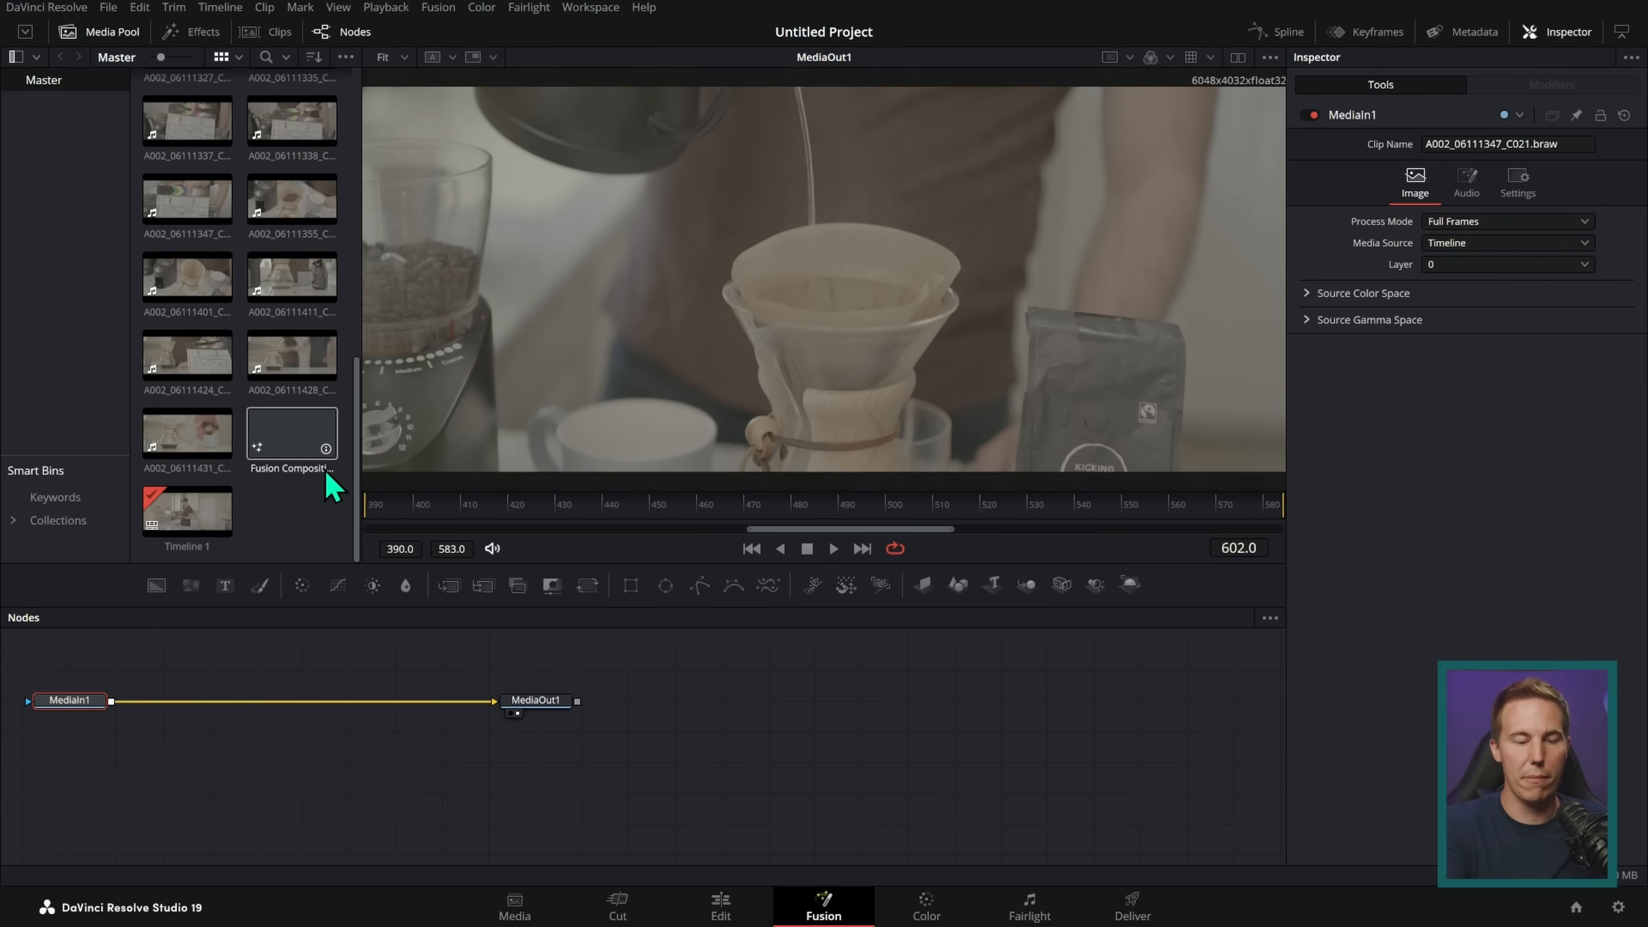
pyautogui.doubleClick(295, 448)
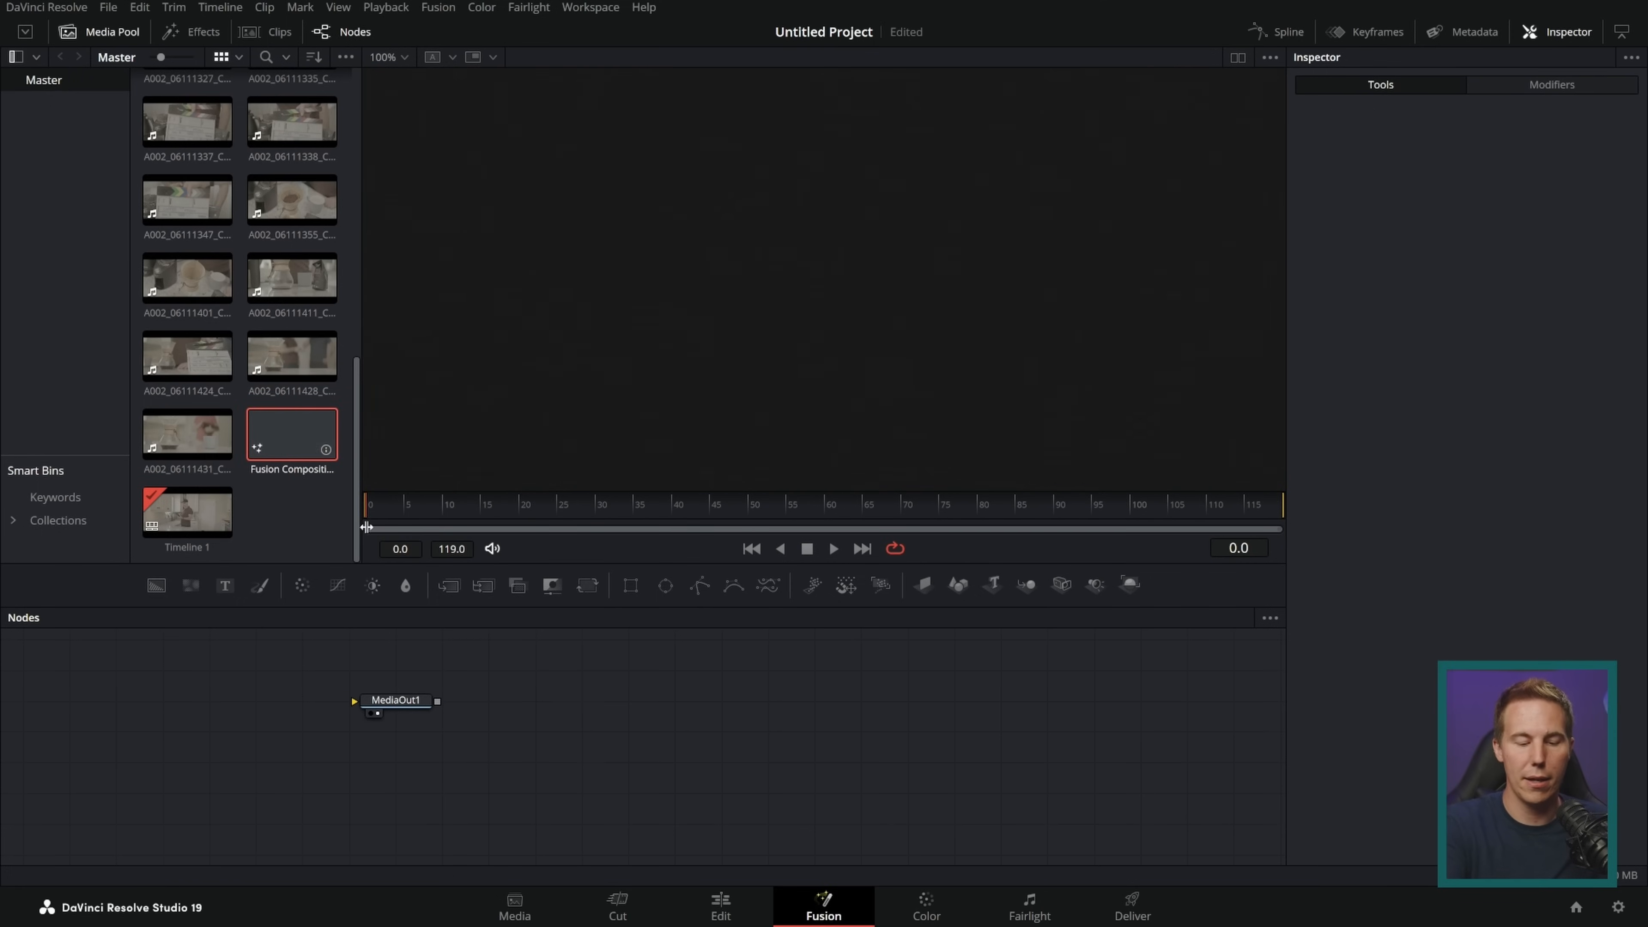
# Step: Reposition MediaOut1 in the node graph with the media pool hidden, and feed a Background node into it
pyautogui.moveTo(577, 688); pyautogui.dragTo(1120, 712)
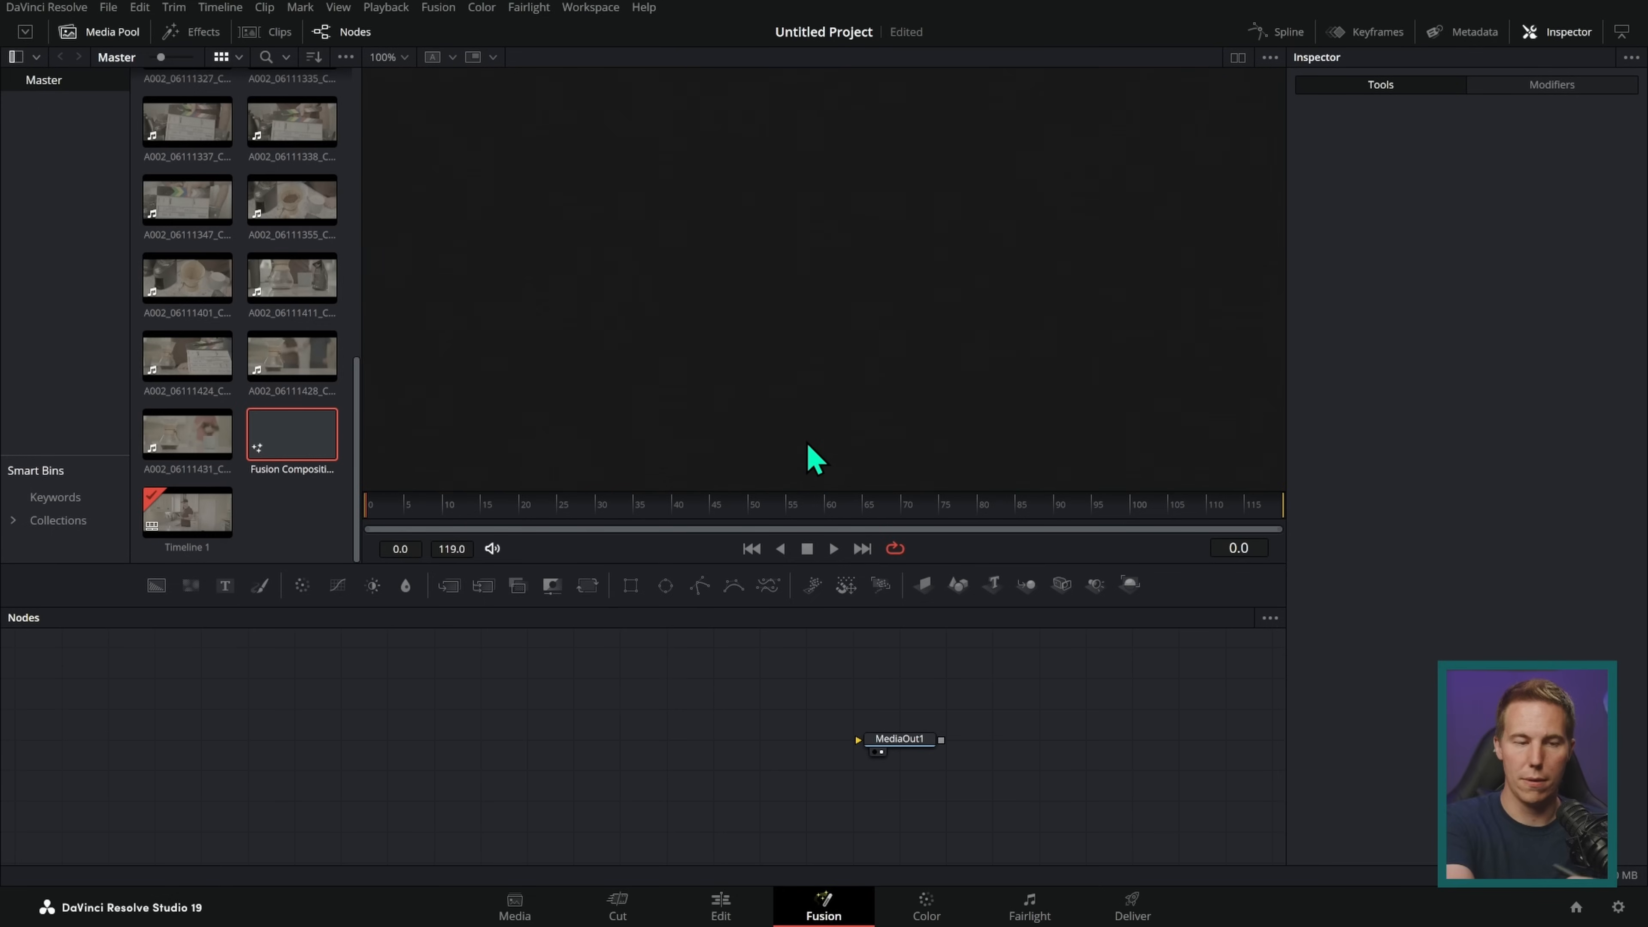
pyautogui.click(114, 34)
pyautogui.moveTo(156, 585); pyautogui.dragTo(890, 745)
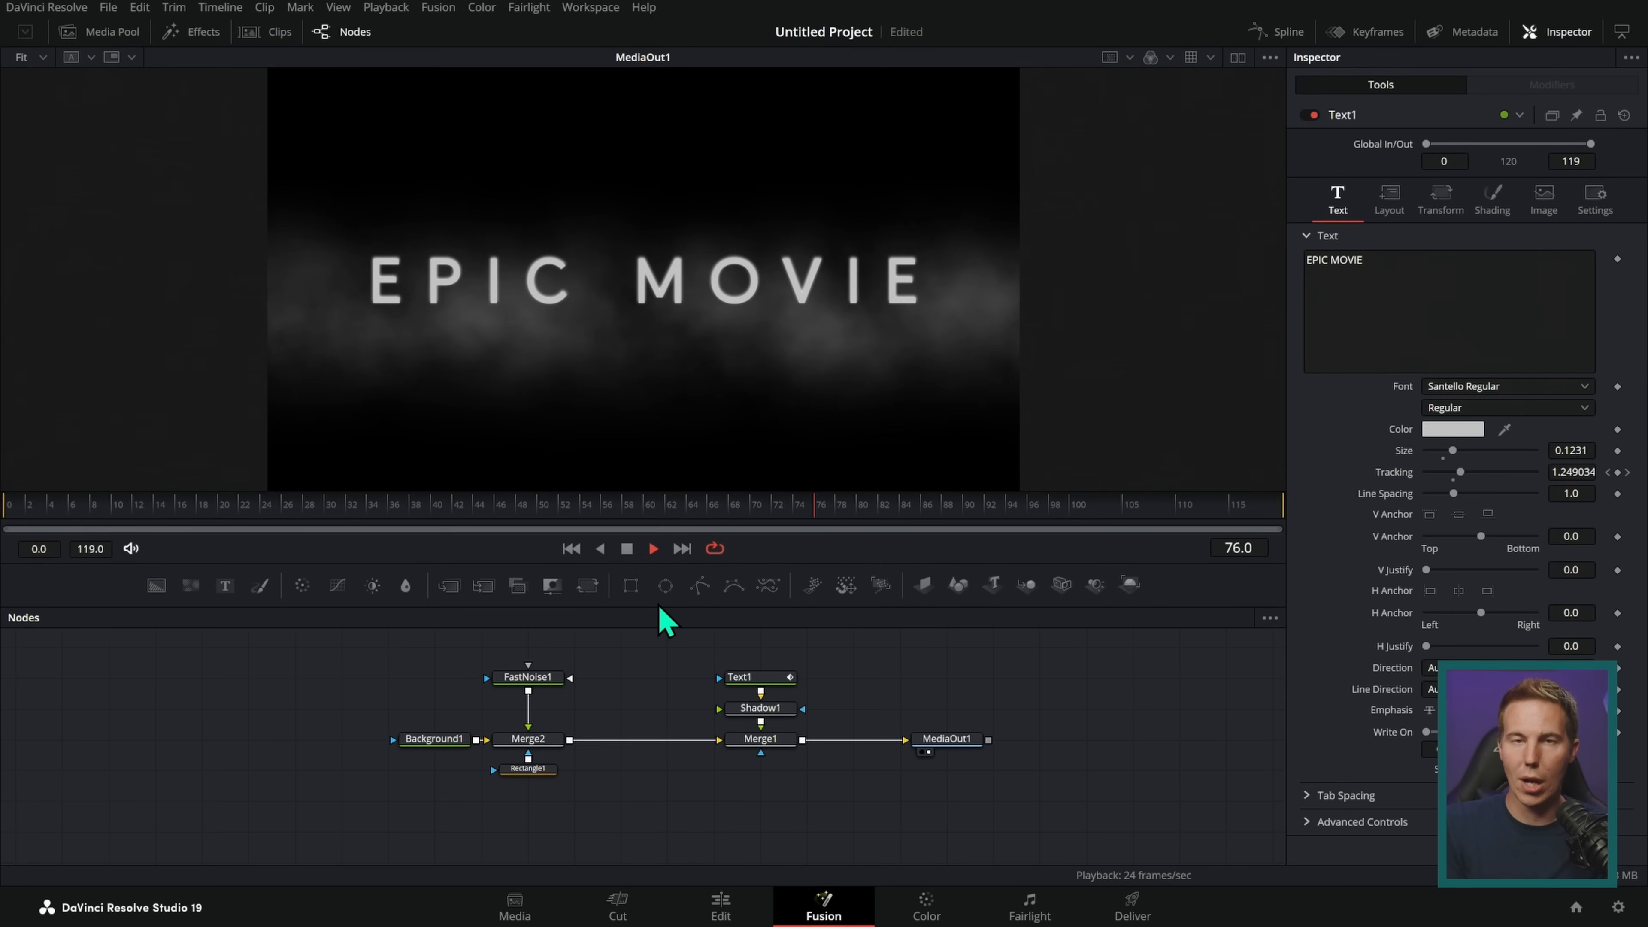
# Step: Play the EPIC MOVIE title composition in the viewer and stop playback at frame 101
pyautogui.click(628, 550)
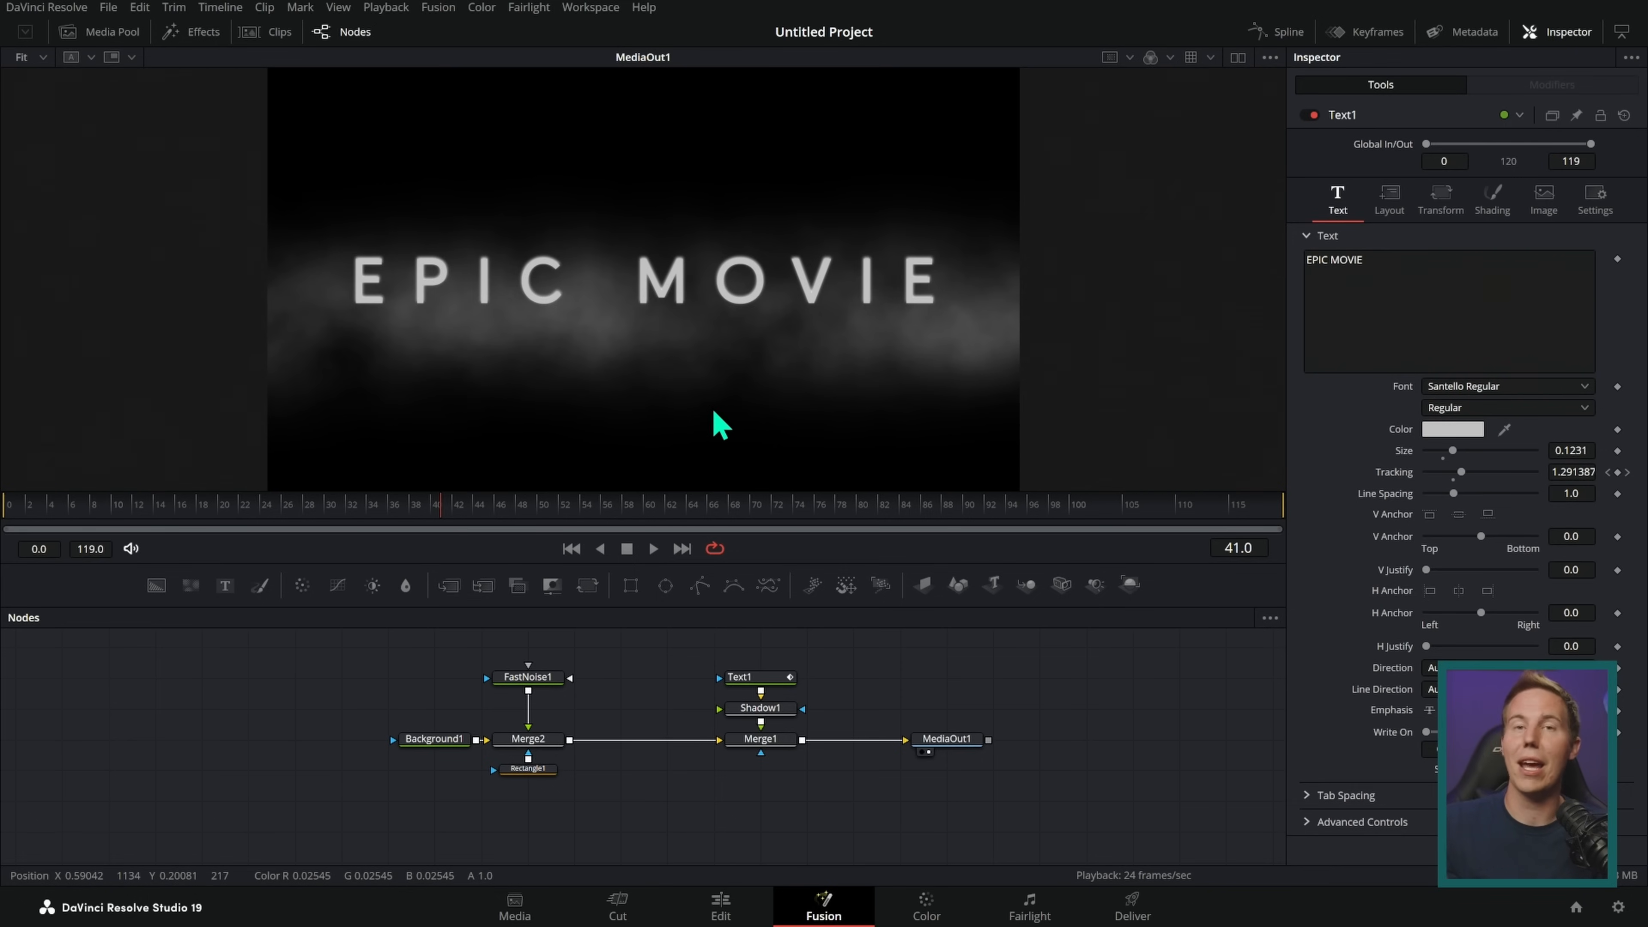
pyautogui.click(651, 550)
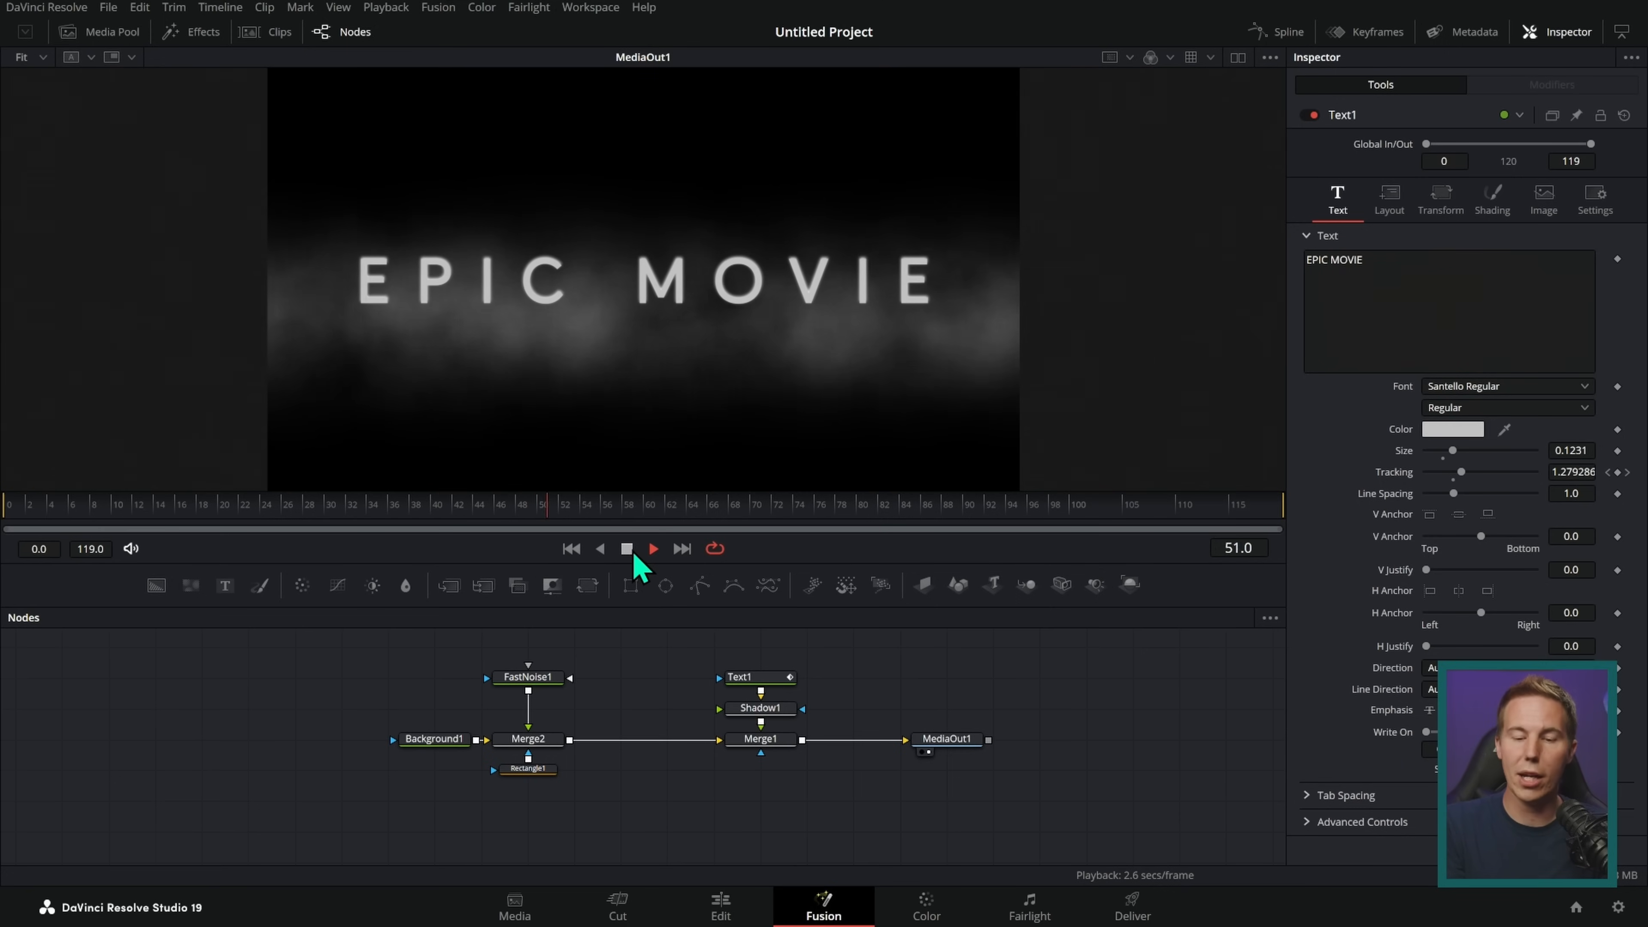
pyautogui.click(626, 550)
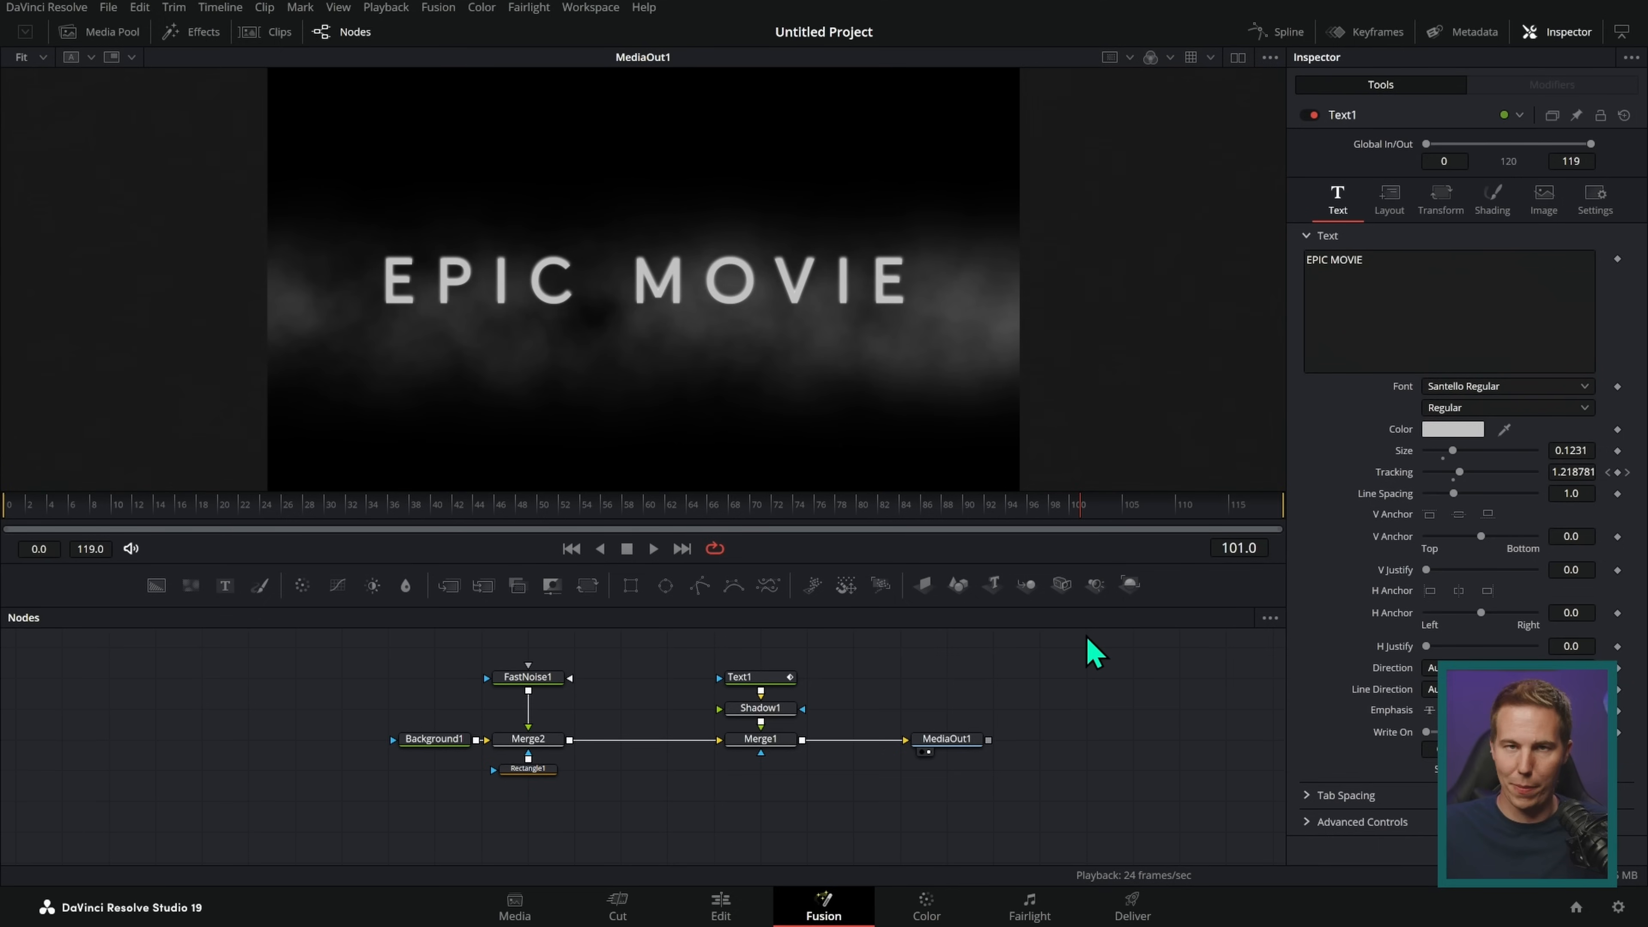
pyautogui.moveTo(713, 688); pyautogui.dragTo(721, 687)
pyautogui.moveTo(897, 719); pyautogui.dragTo(917, 776)
pyautogui.moveTo(917, 776); pyautogui.dragTo(915, 709)
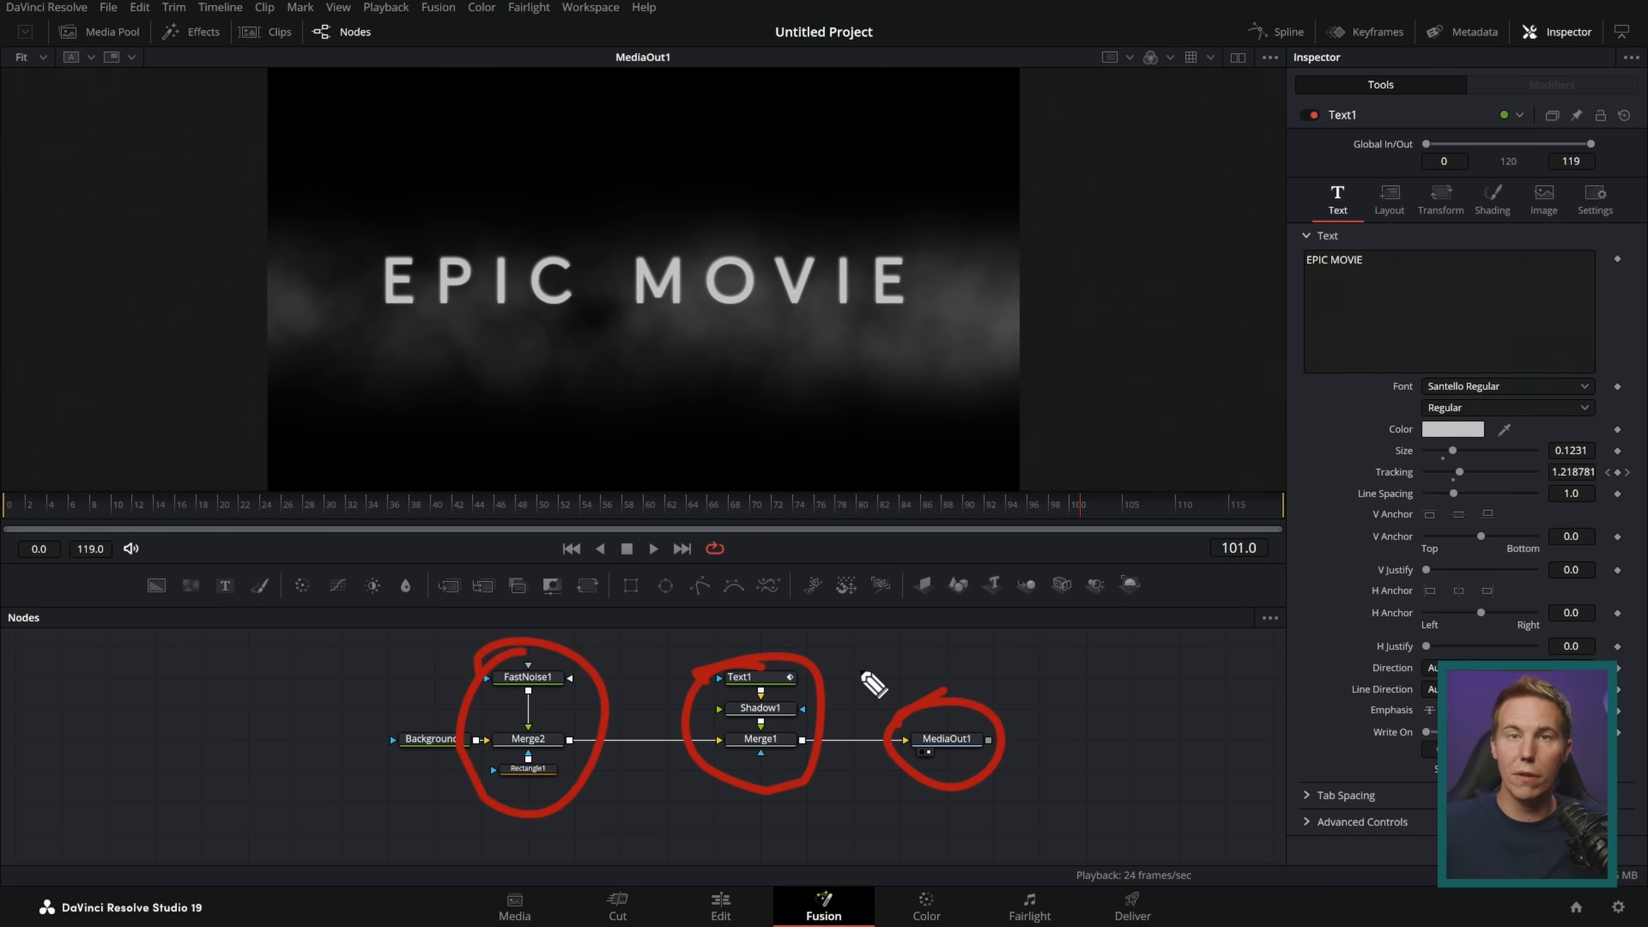
pyautogui.press('Escape')
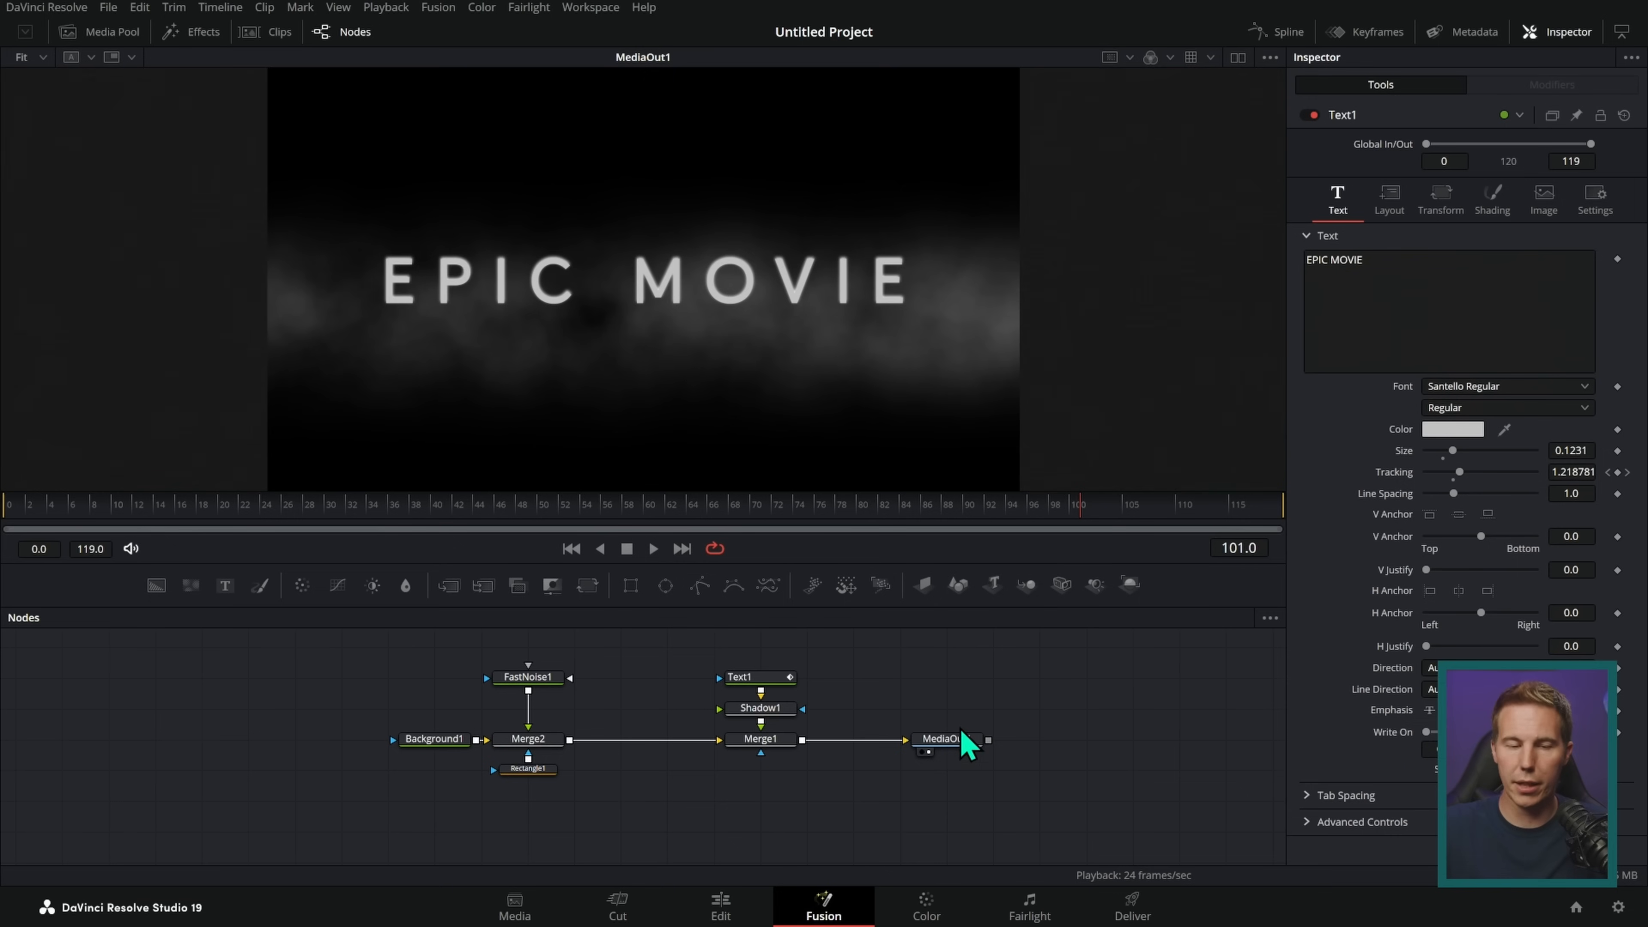
# Step: Show the timeline's clip thumbnails on the Fusion page, view the first clip's composition and open the second clip's
pyautogui.click(277, 33)
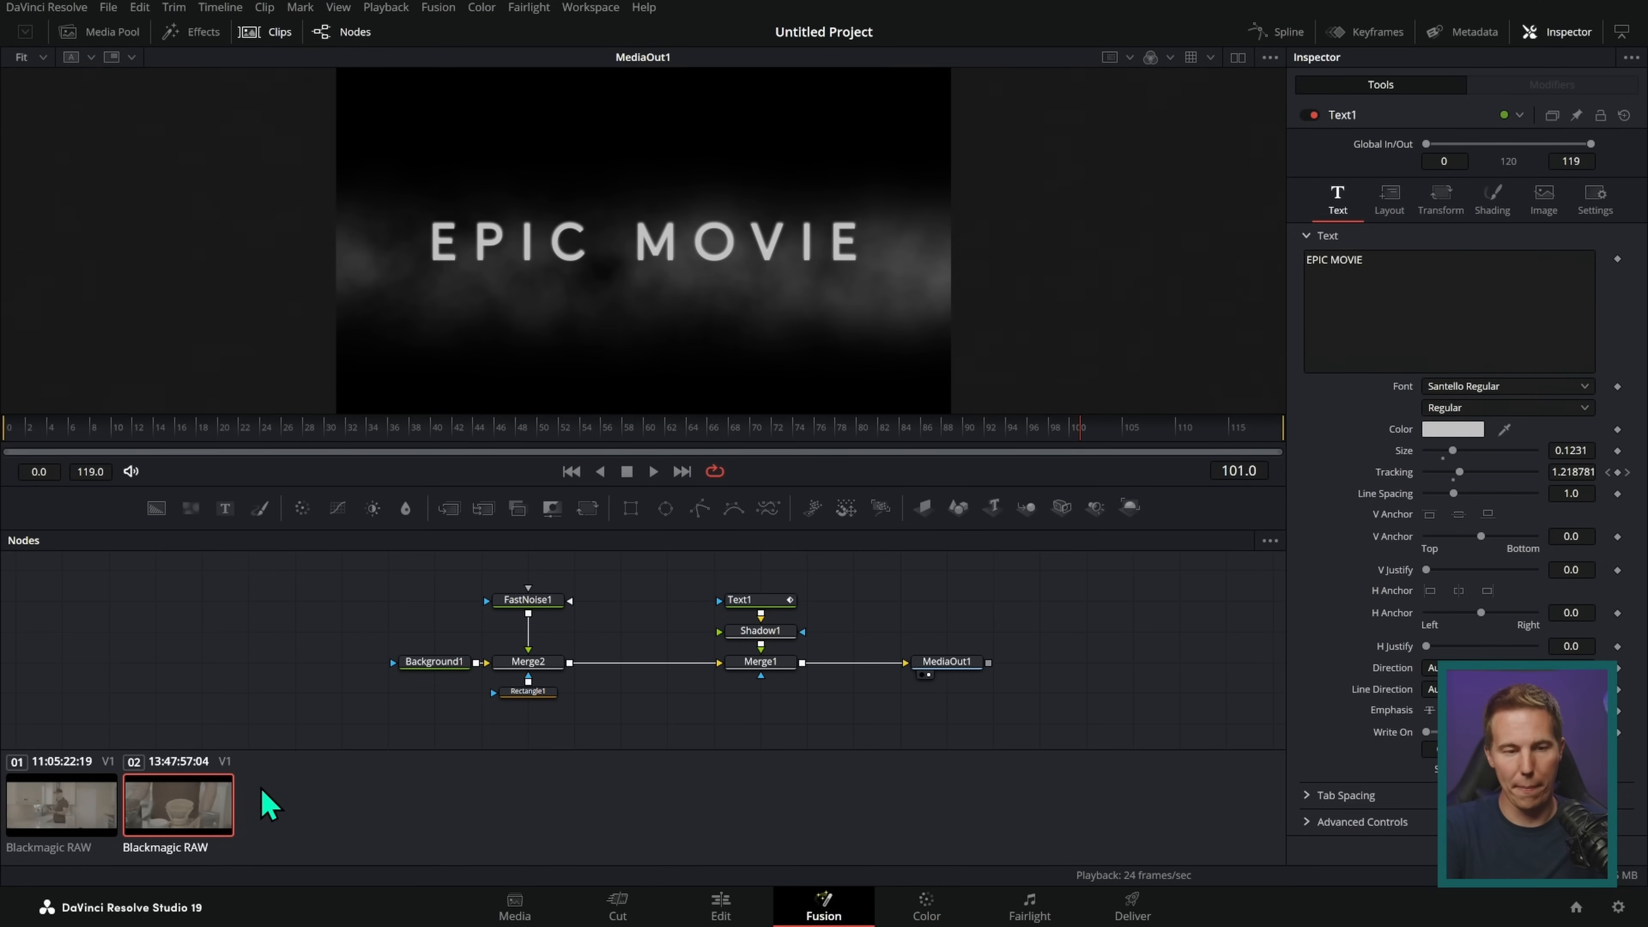
pyautogui.click(78, 819)
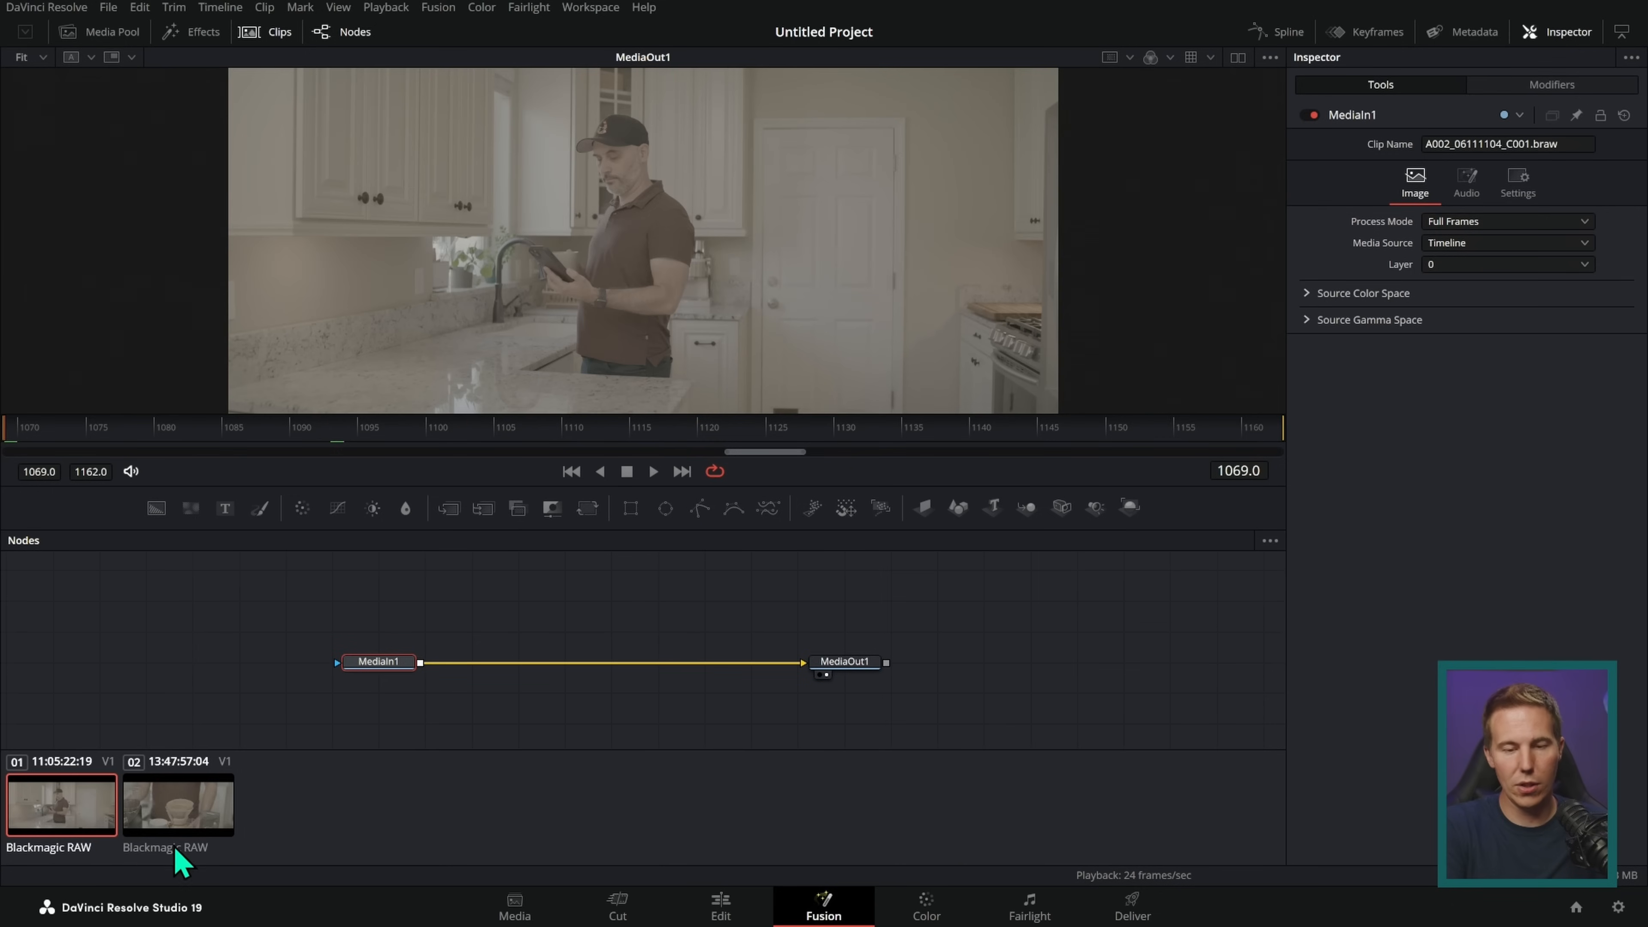
pyautogui.click(220, 821)
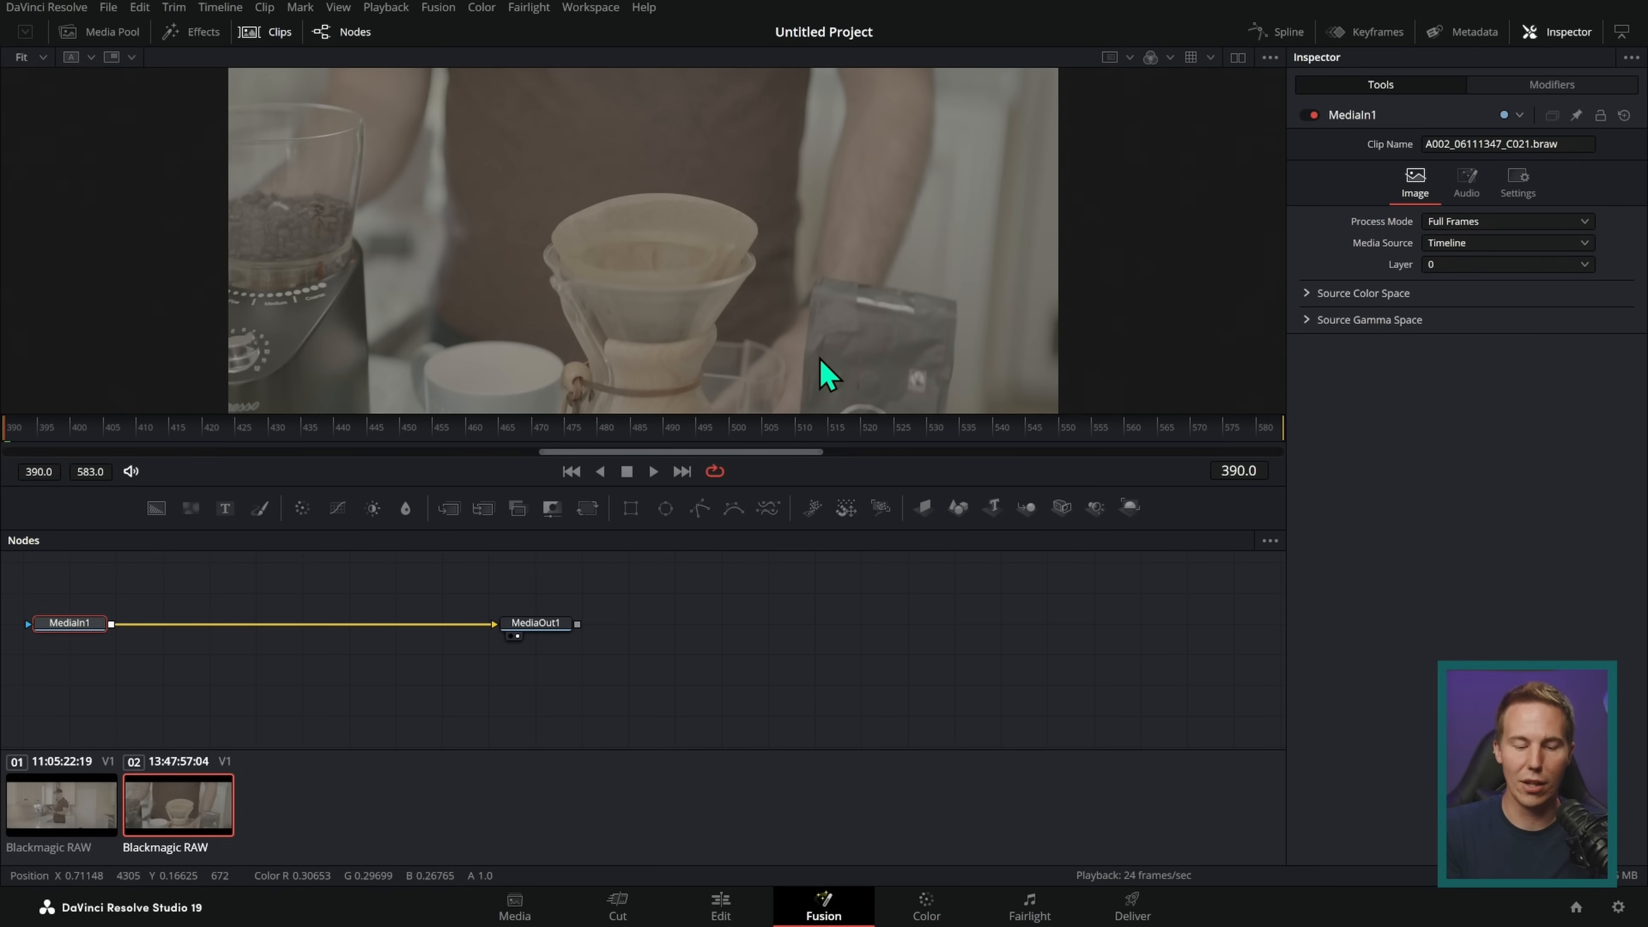
# Step: Merge a Text node over MediaIn1 in the second clip's composition and set its text to FANCY THINGS
pyautogui.moveTo(430, 602); pyautogui.dragTo(337, 664)
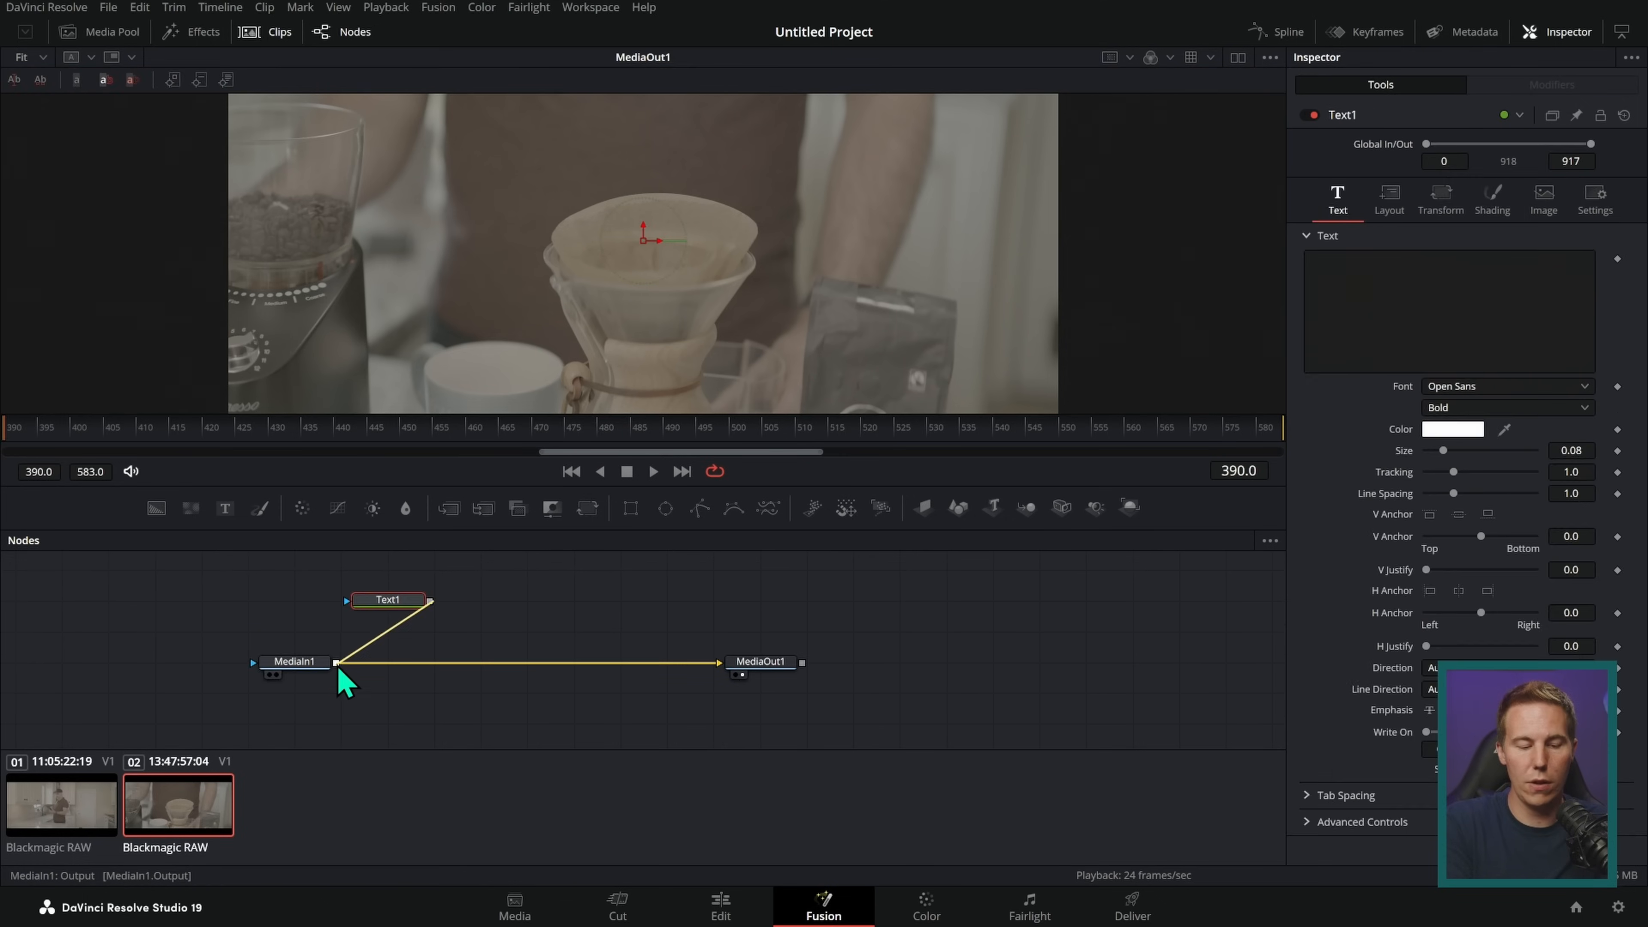
pyautogui.click(406, 604)
pyautogui.click(1380, 317)
pyautogui.write('FANCY THINGS')
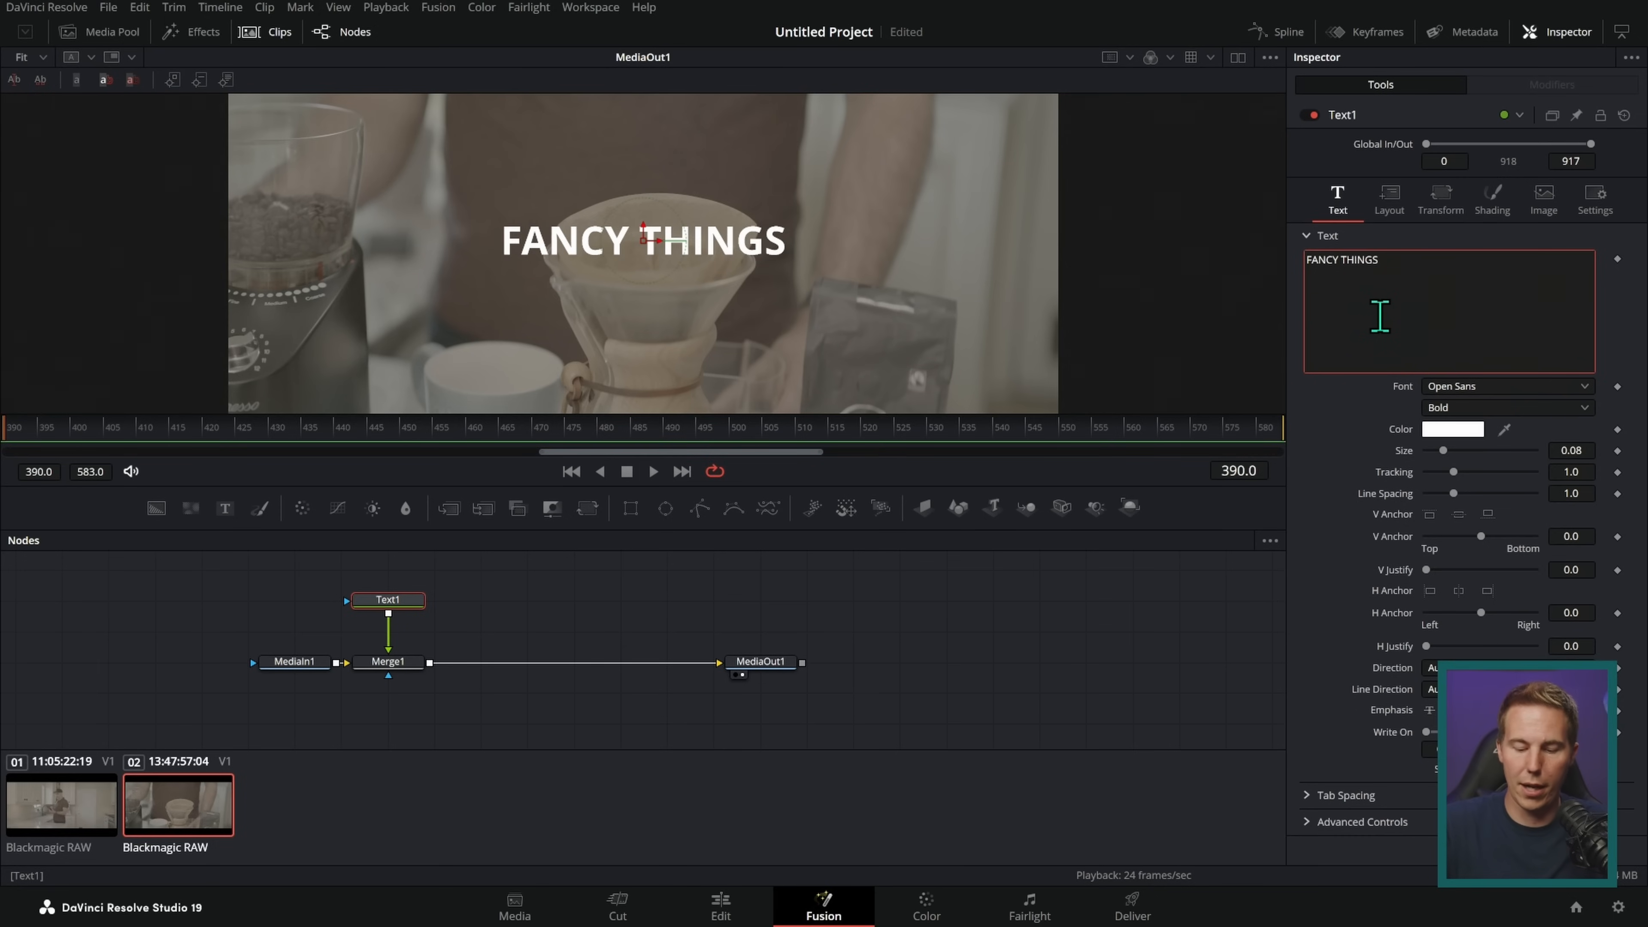
pyautogui.click(918, 617)
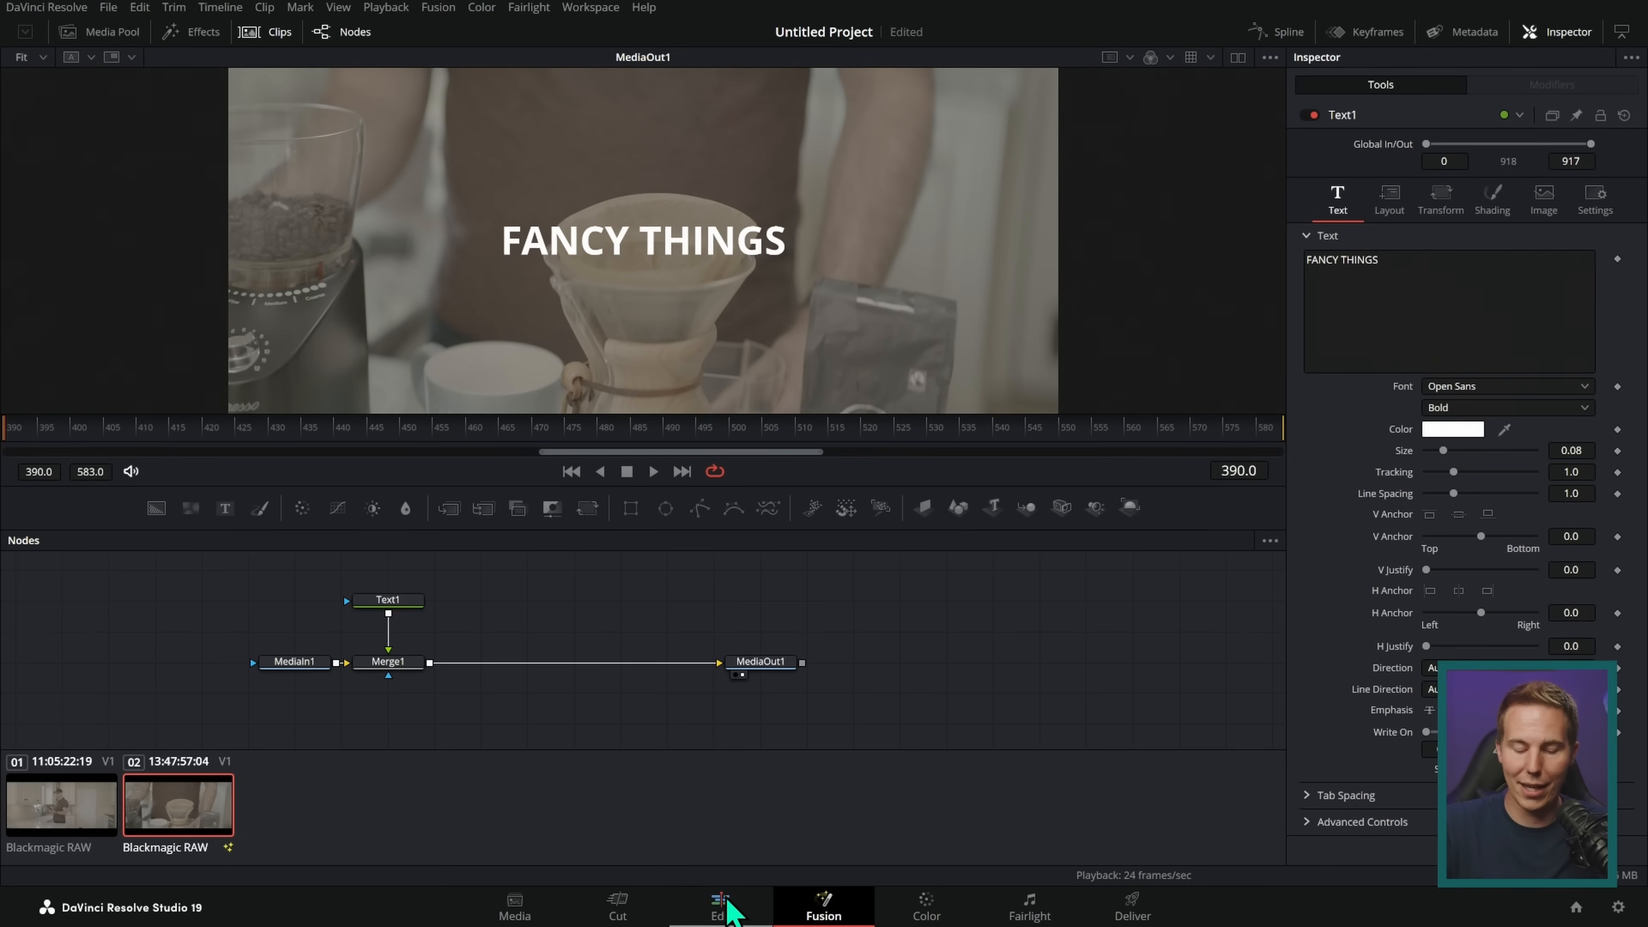
# Step: Check the title at 01:00:08:06 on the Edit page, and undo the title added to the second clip
pyautogui.click(720, 908)
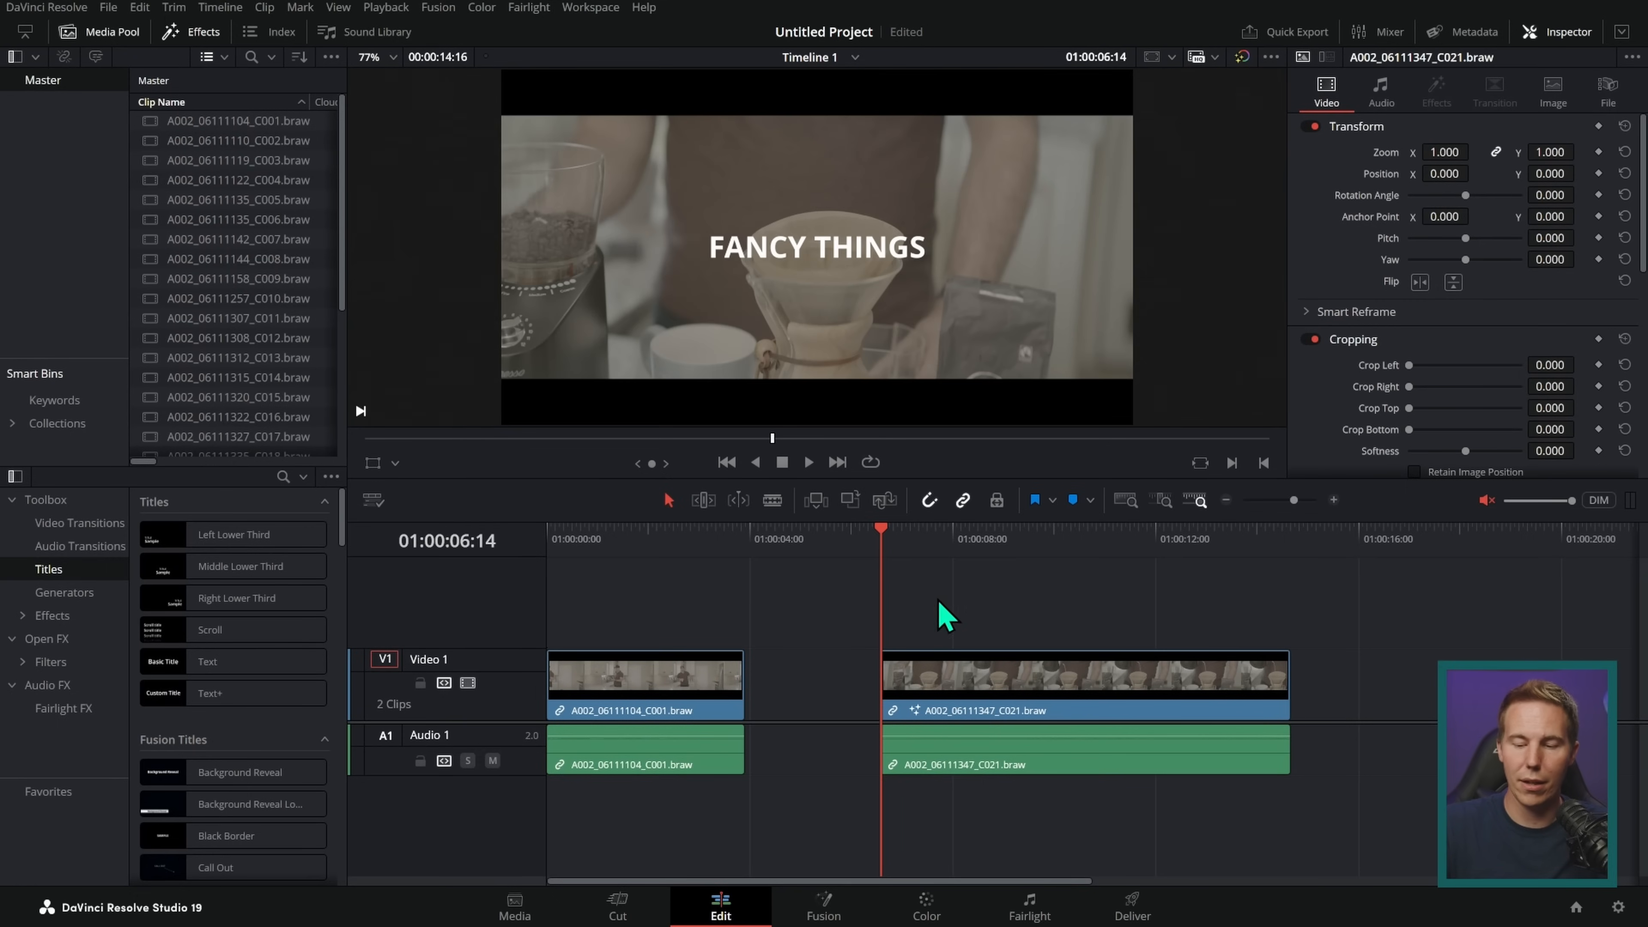
pyautogui.click(935, 533)
pyautogui.click(965, 539)
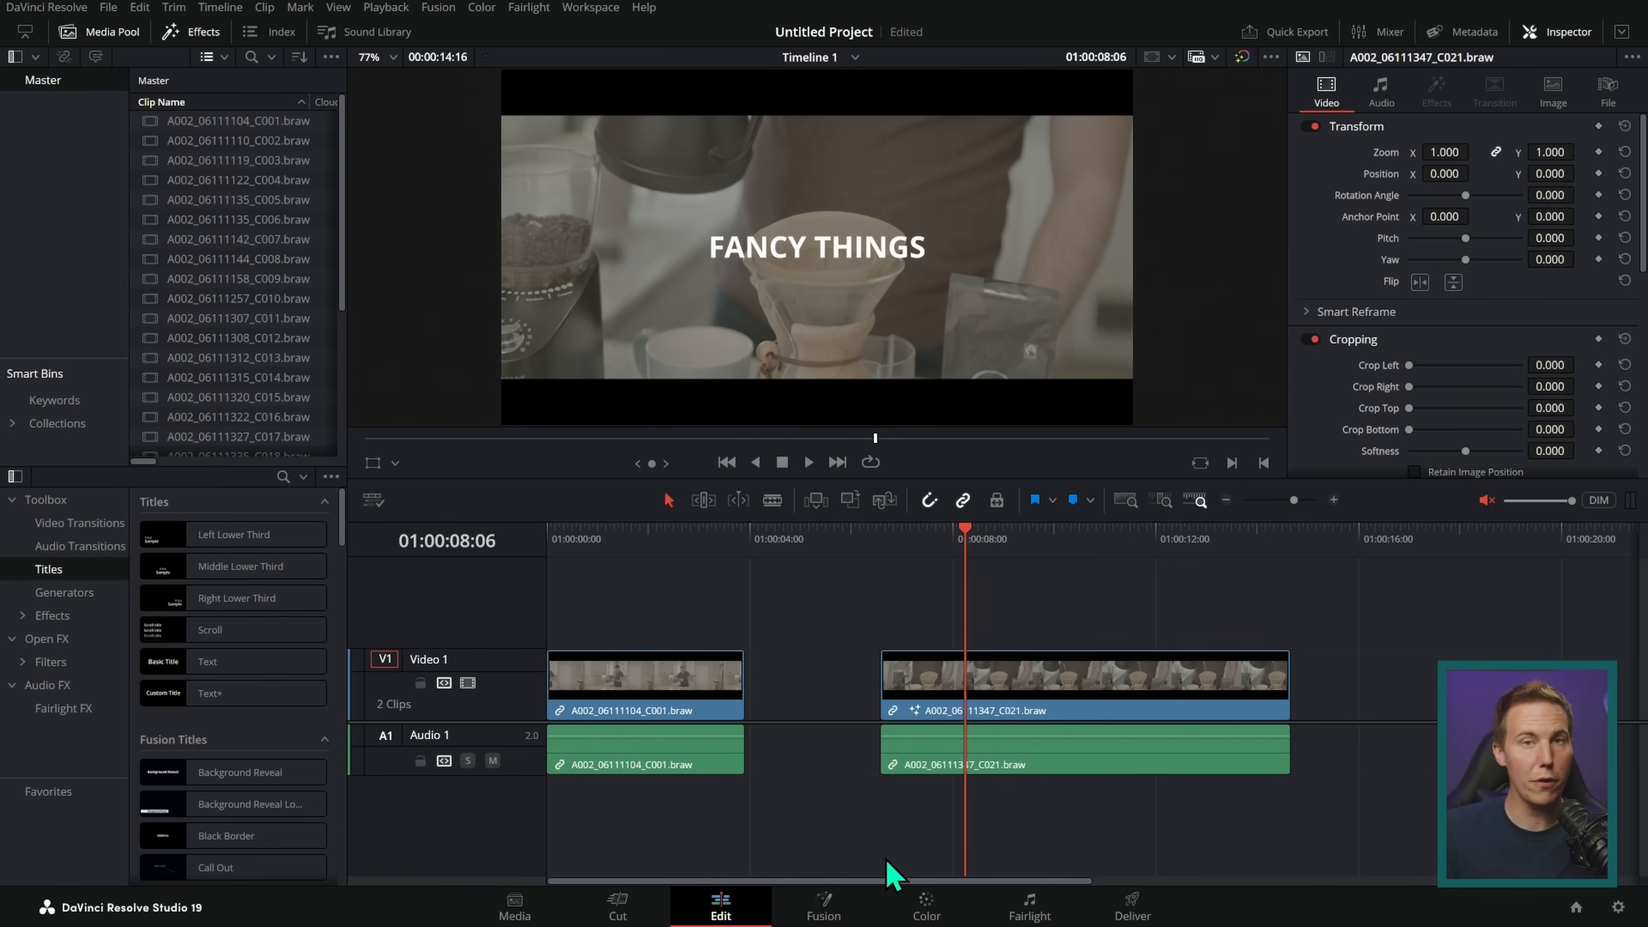
pyautogui.hotkey('ctrl', 'z')
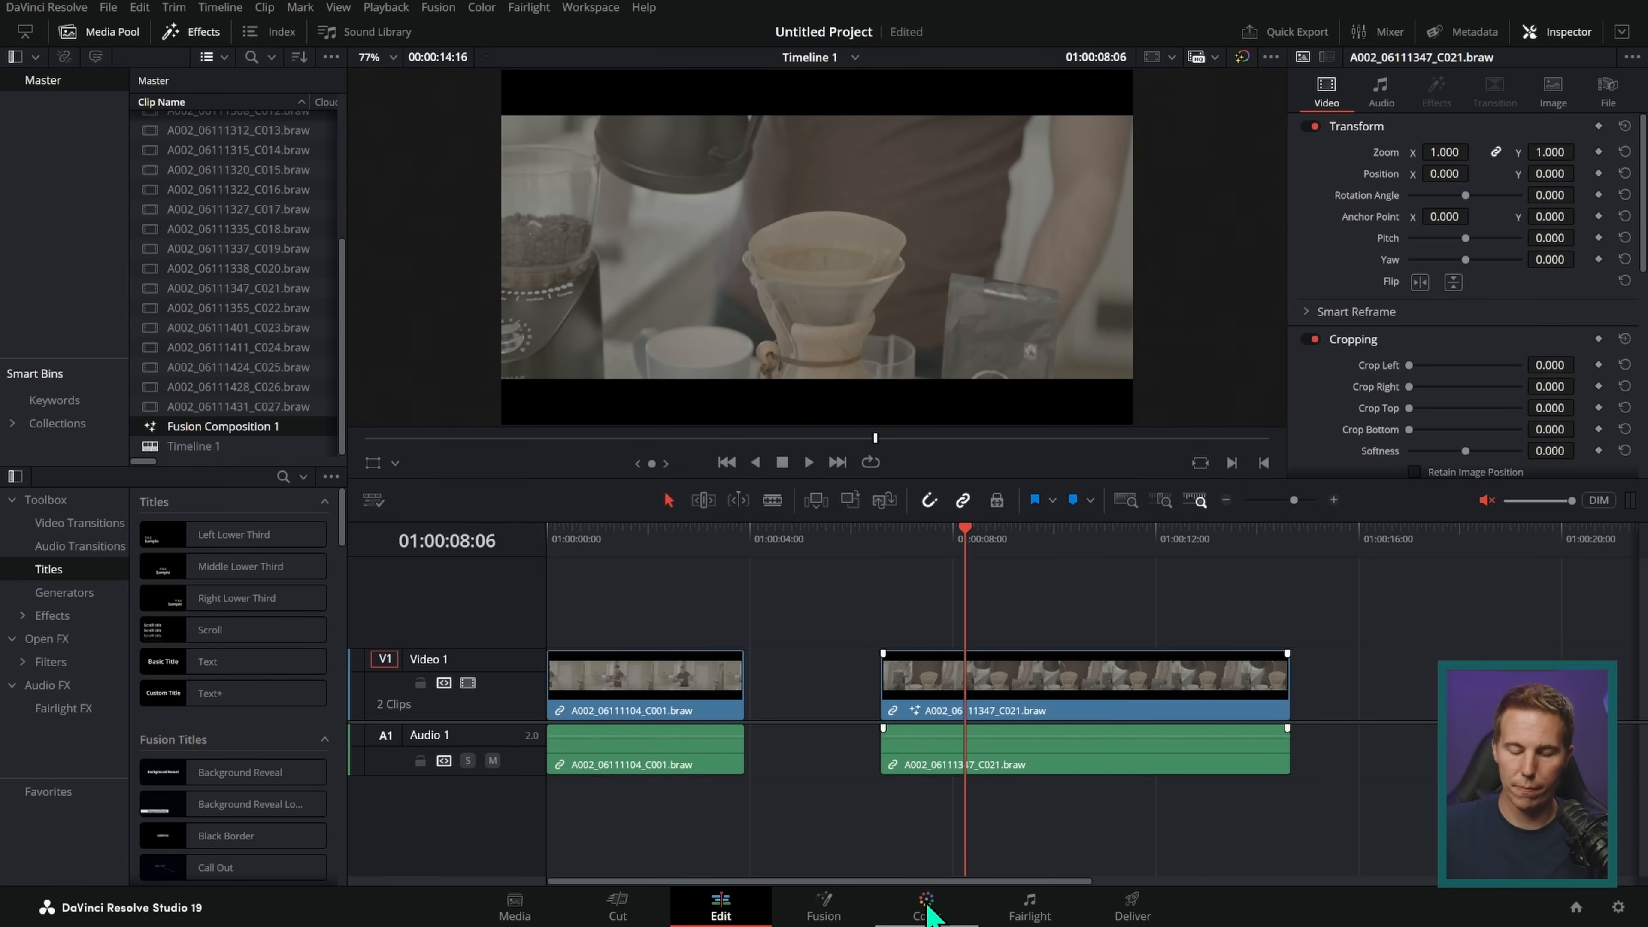
# Step: Open the second clip on the Color page, keeping the clip thumbnails shown and hiding the gallery
pyautogui.click(928, 909)
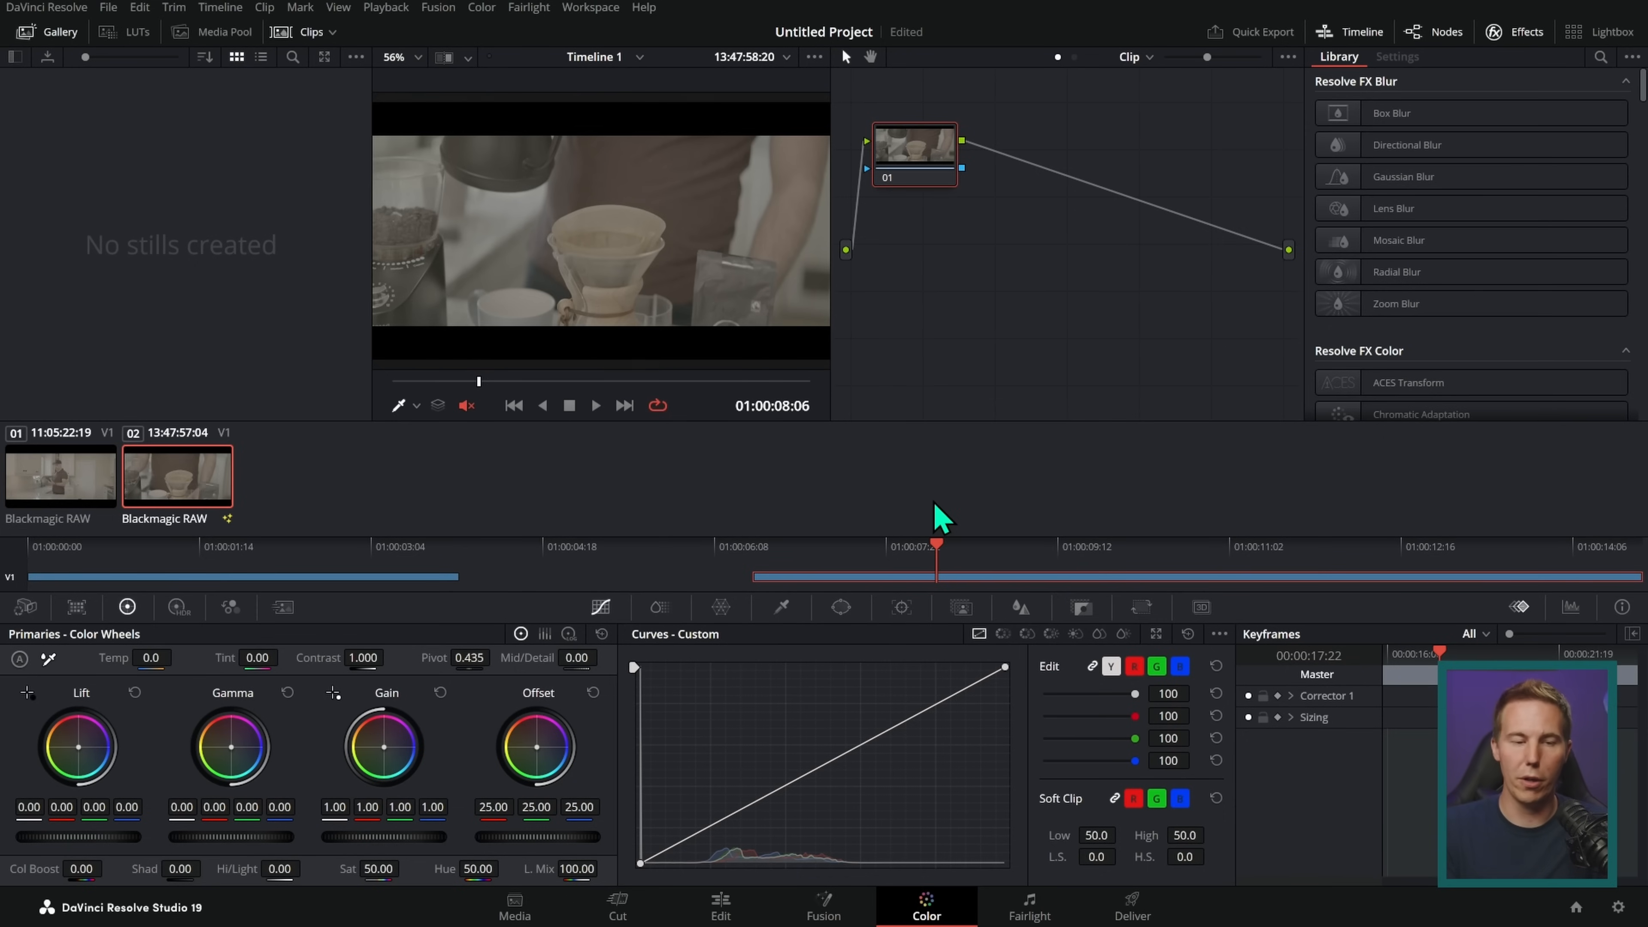
pyautogui.click(309, 33)
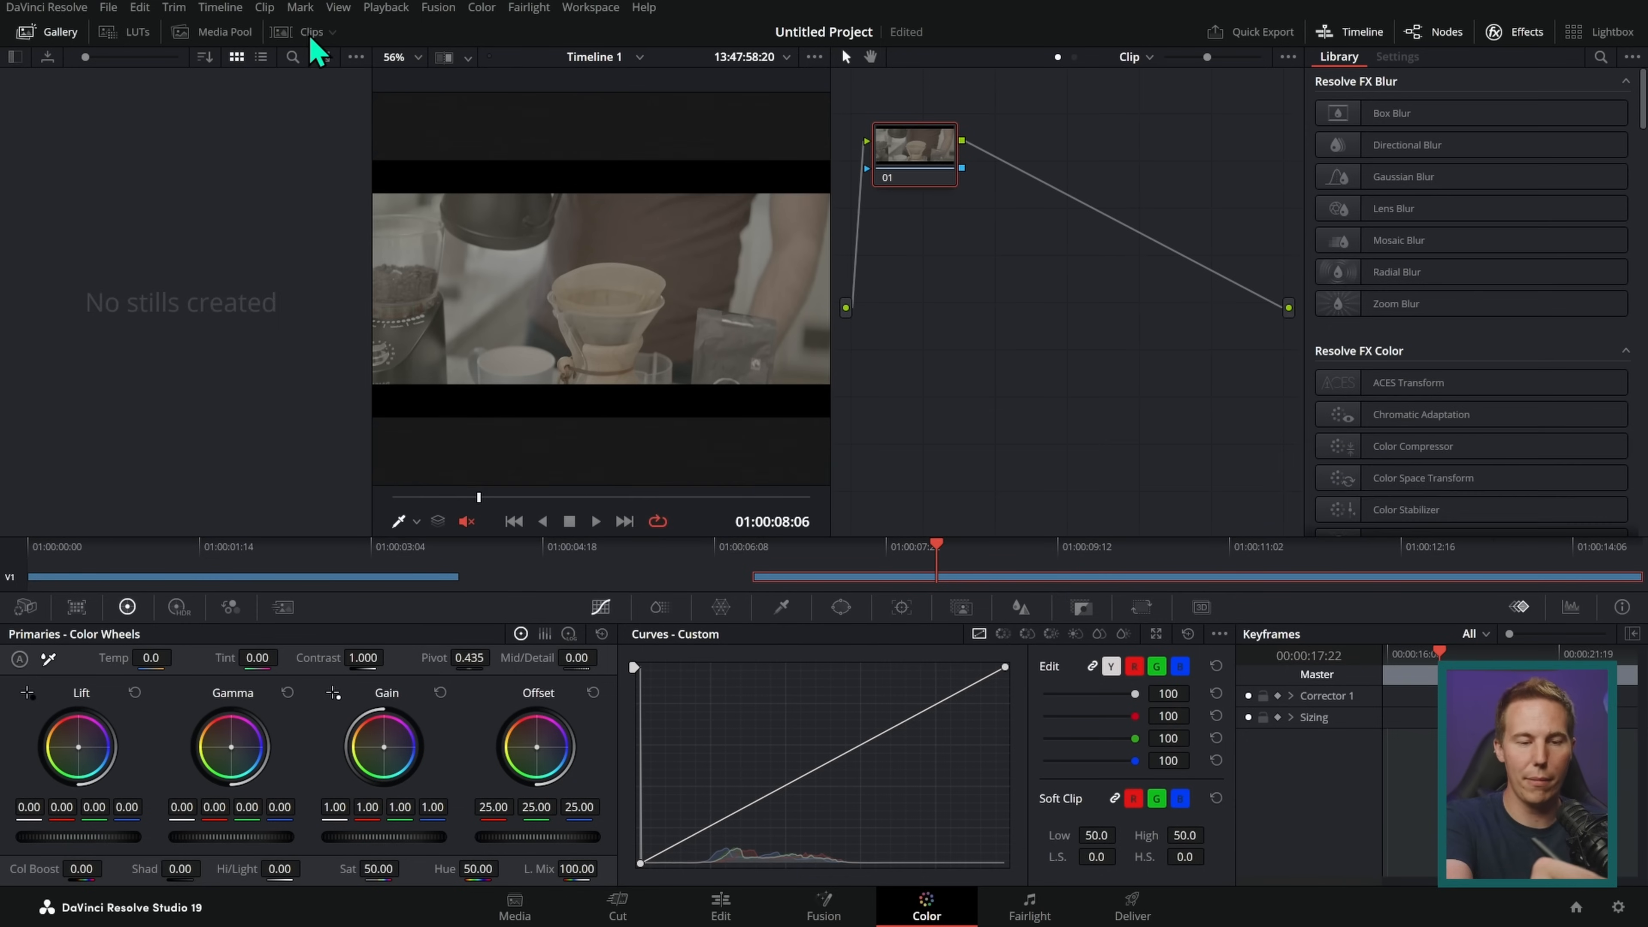
pyautogui.click(310, 32)
pyautogui.click(66, 35)
# Step: Look closely at the coffee dripper in the viewer, and frame the shot at 84% zoom
pyautogui.scroll(5, 497, 252)
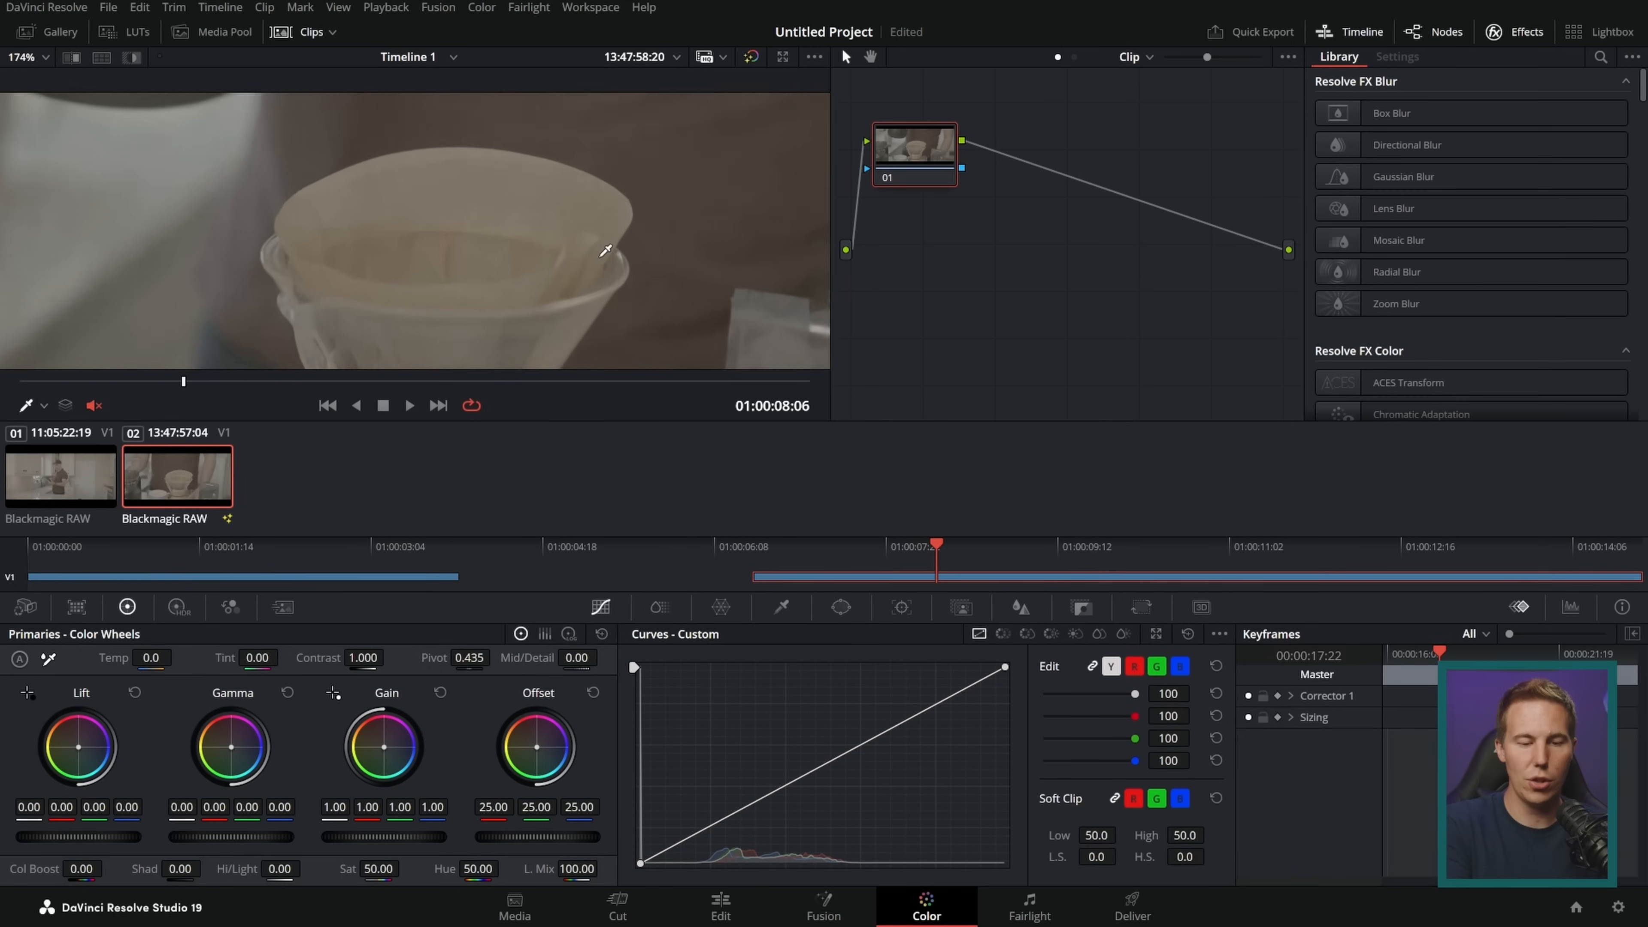
pyautogui.click(603, 252)
pyautogui.scroll(-4, 571, 263)
pyautogui.moveTo(568, 265); pyautogui.dragTo(613, 274)
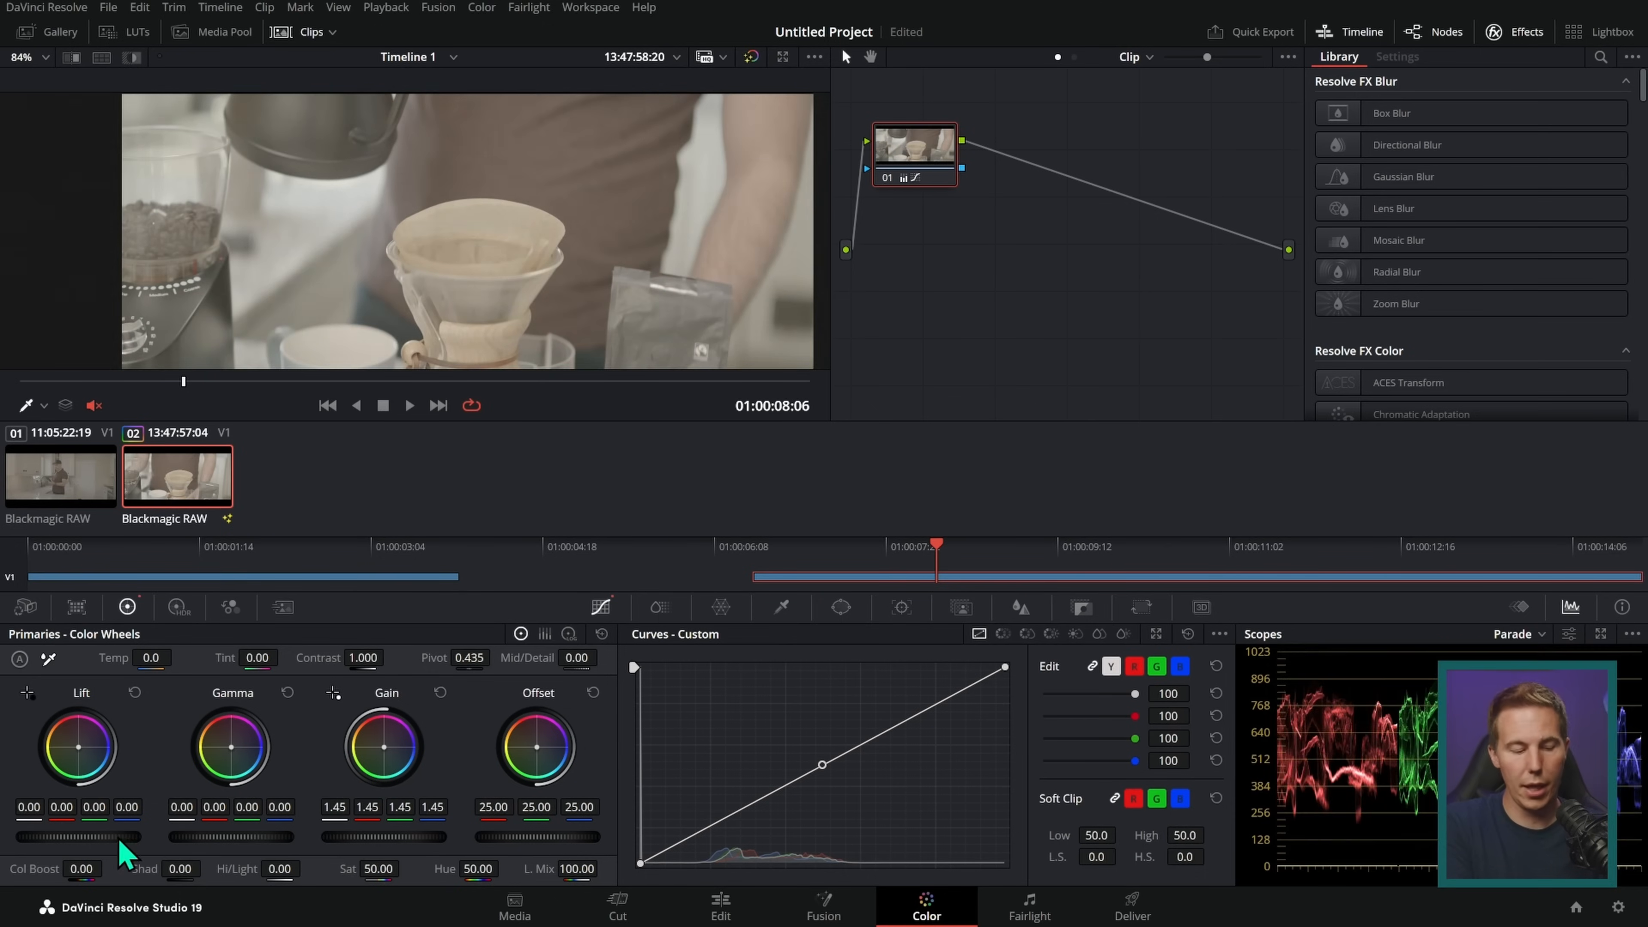
# Step: Grade the second clip with lift -0.06, gain 1.45, saturation 100 and an S-shaped custom curve, and check it at 01:00:08:18
pyautogui.moveTo(126, 841); pyautogui.dragTo(104, 841)
pyautogui.moveTo(378, 869); pyautogui.dragTo(393, 868)
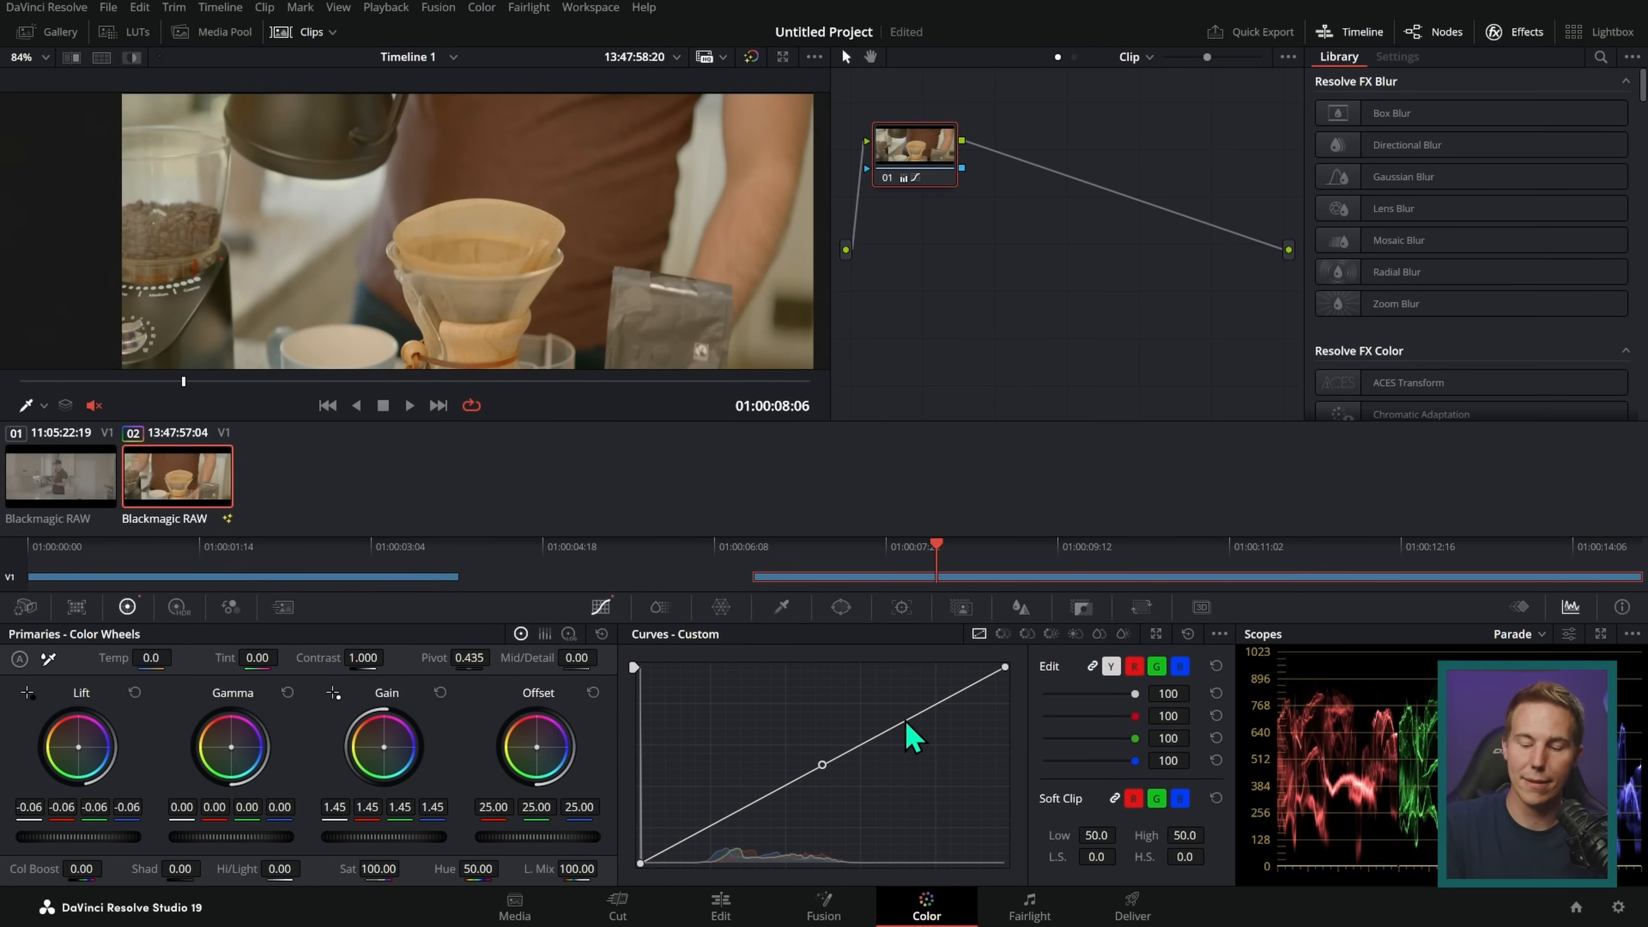
pyautogui.moveTo(904, 722); pyautogui.dragTo(894, 716)
pyautogui.moveTo(822, 765); pyautogui.dragTo(741, 815)
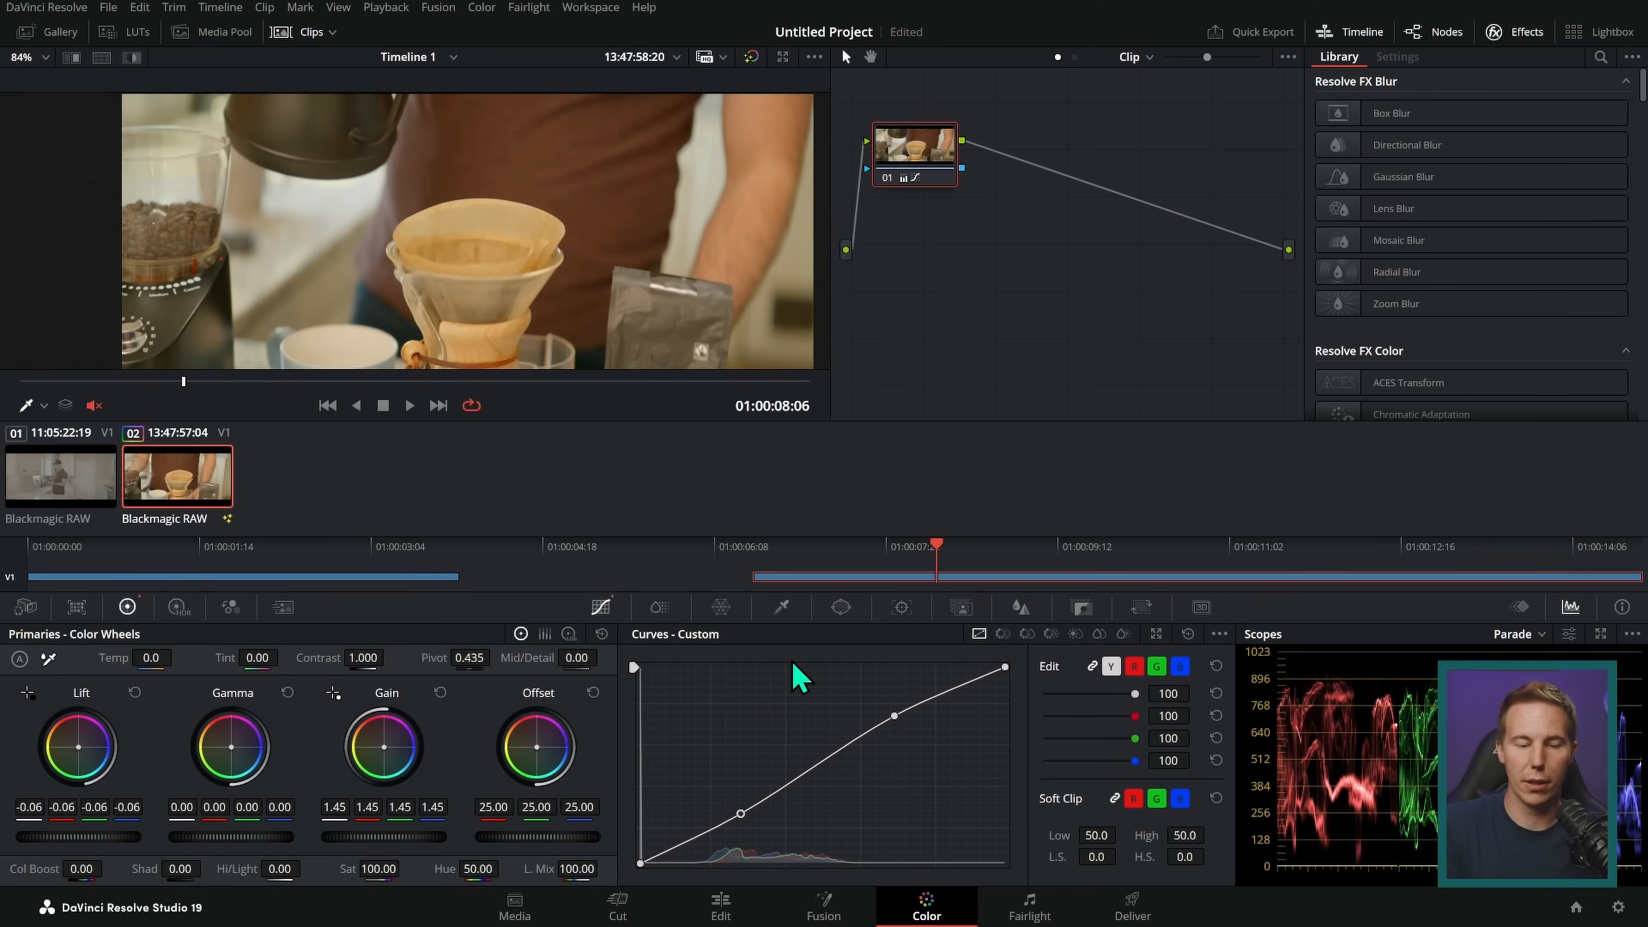
pyautogui.moveTo(240, 381)
pyautogui.mouseDown()
pyautogui.moveTo(611, 420)
pyautogui.moveTo(230, 408)
pyautogui.mouseUp()
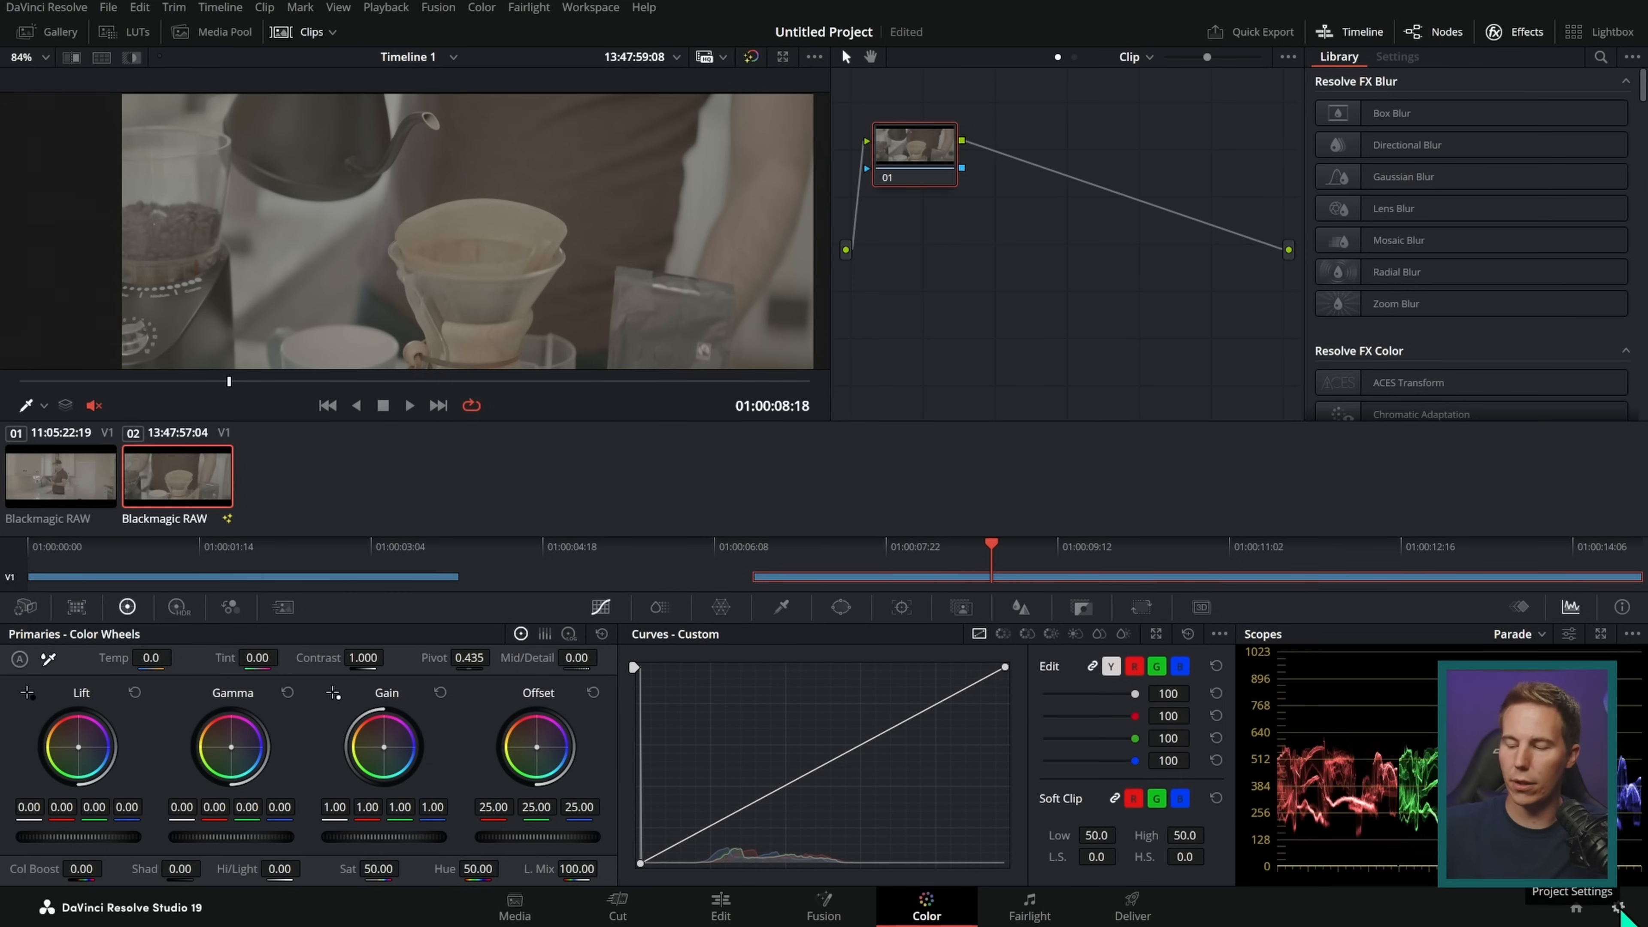
# Step: Set the project's color science to DaVinci YRGB Color Managed in the color management settings and save
pyautogui.click(1619, 910)
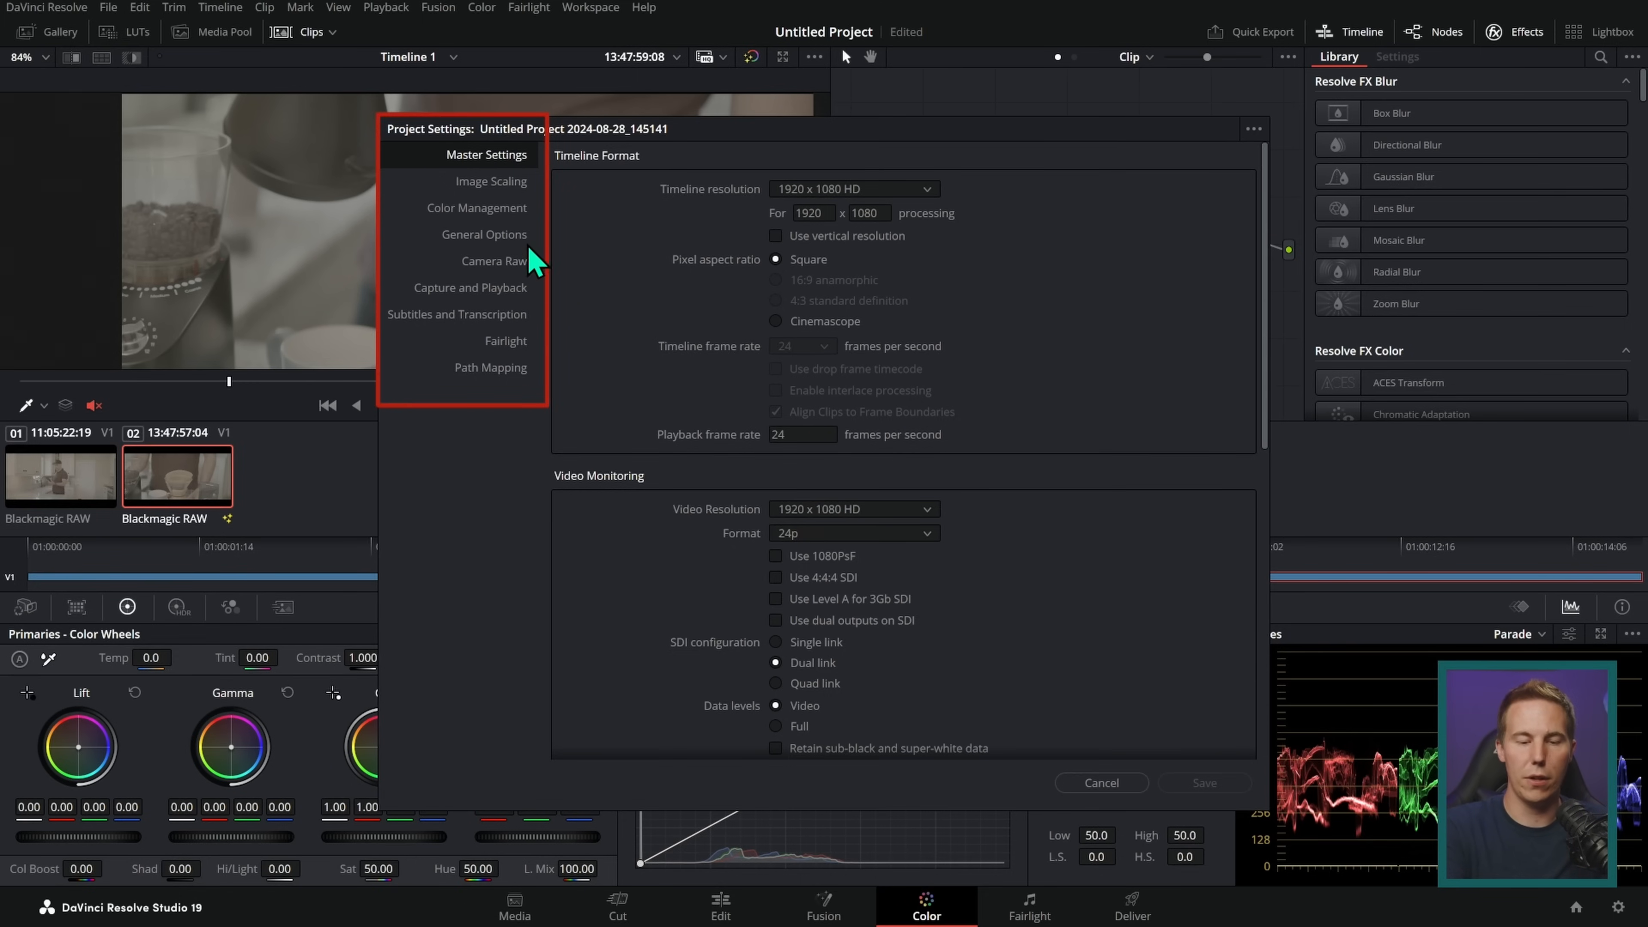
pyautogui.click(501, 214)
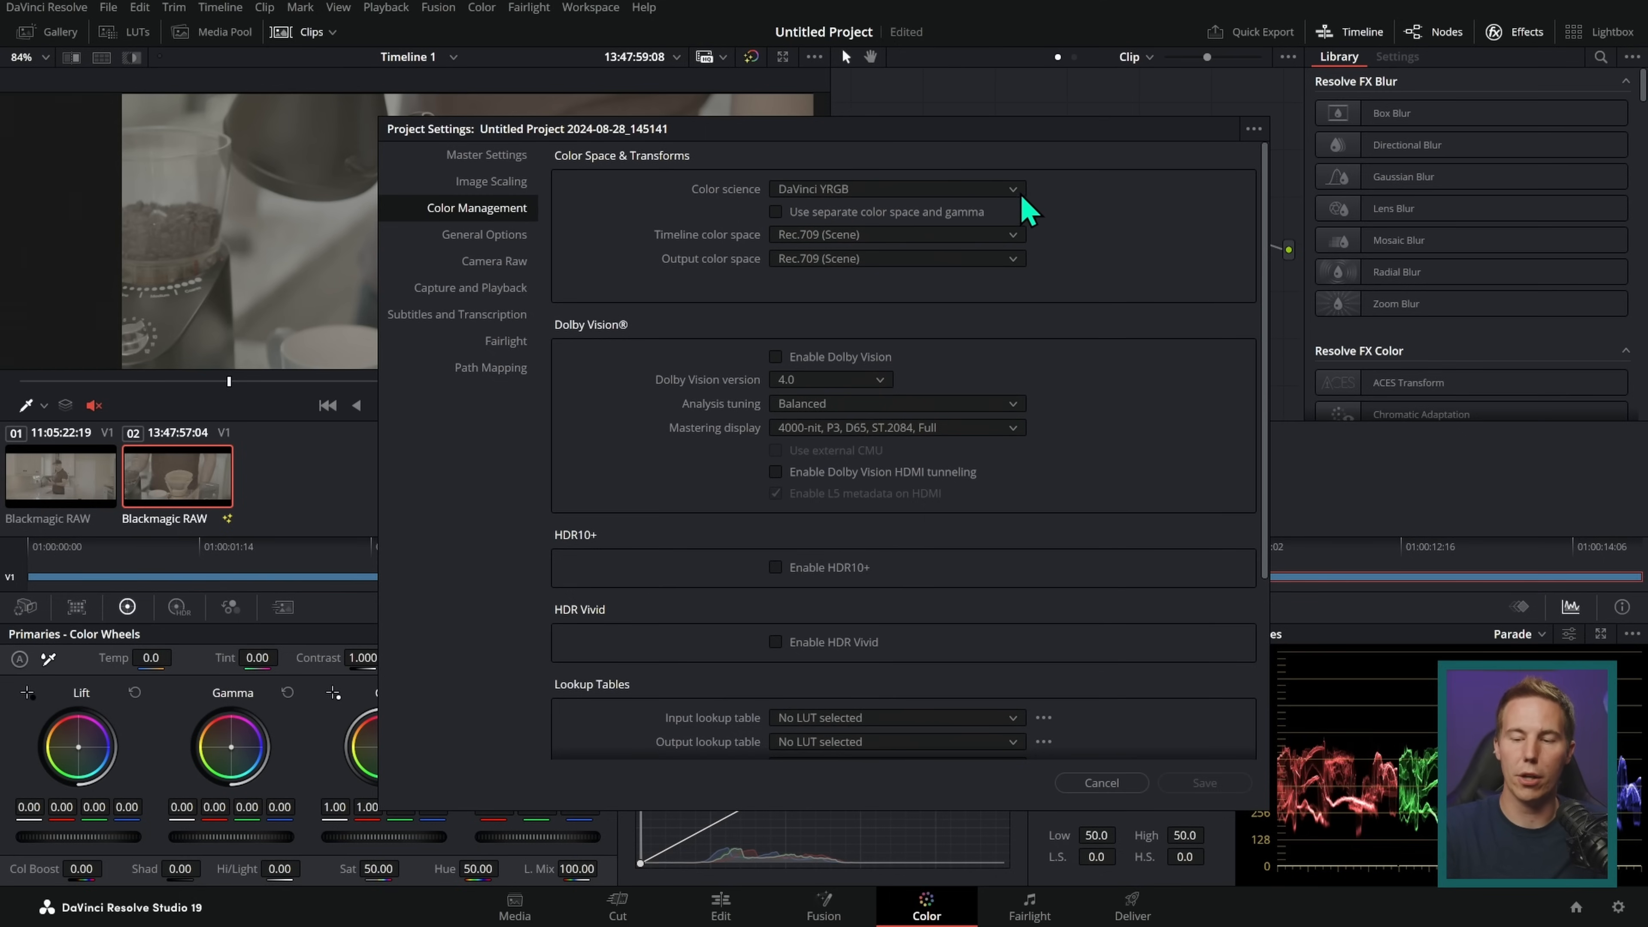
pyautogui.click(1000, 190)
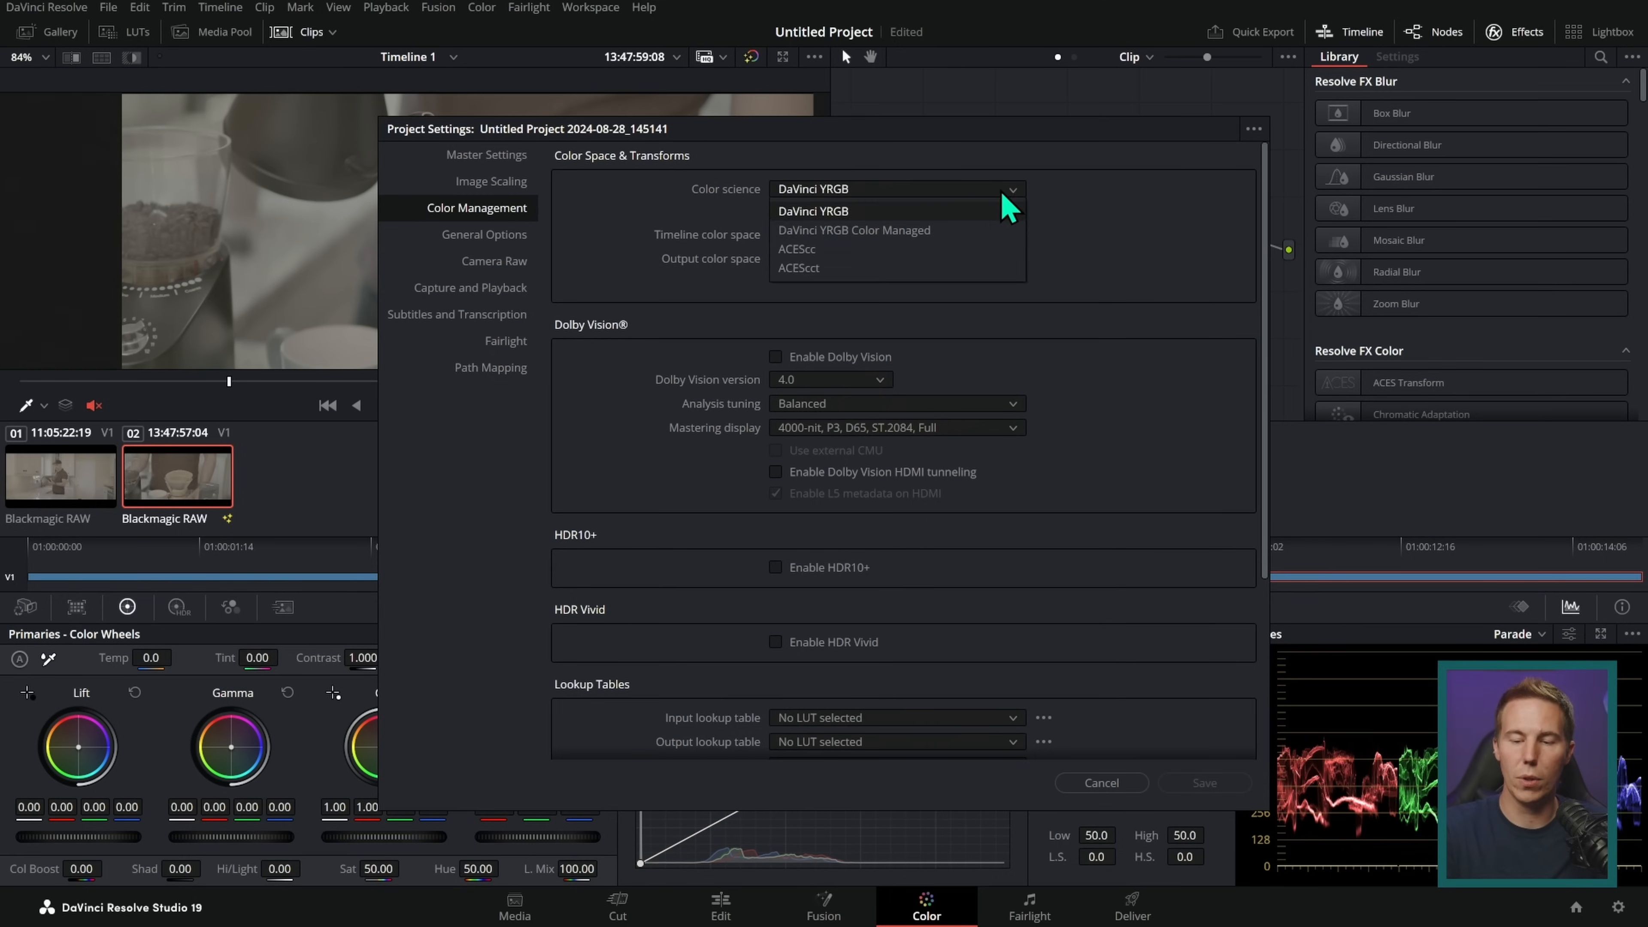
pyautogui.click(1001, 233)
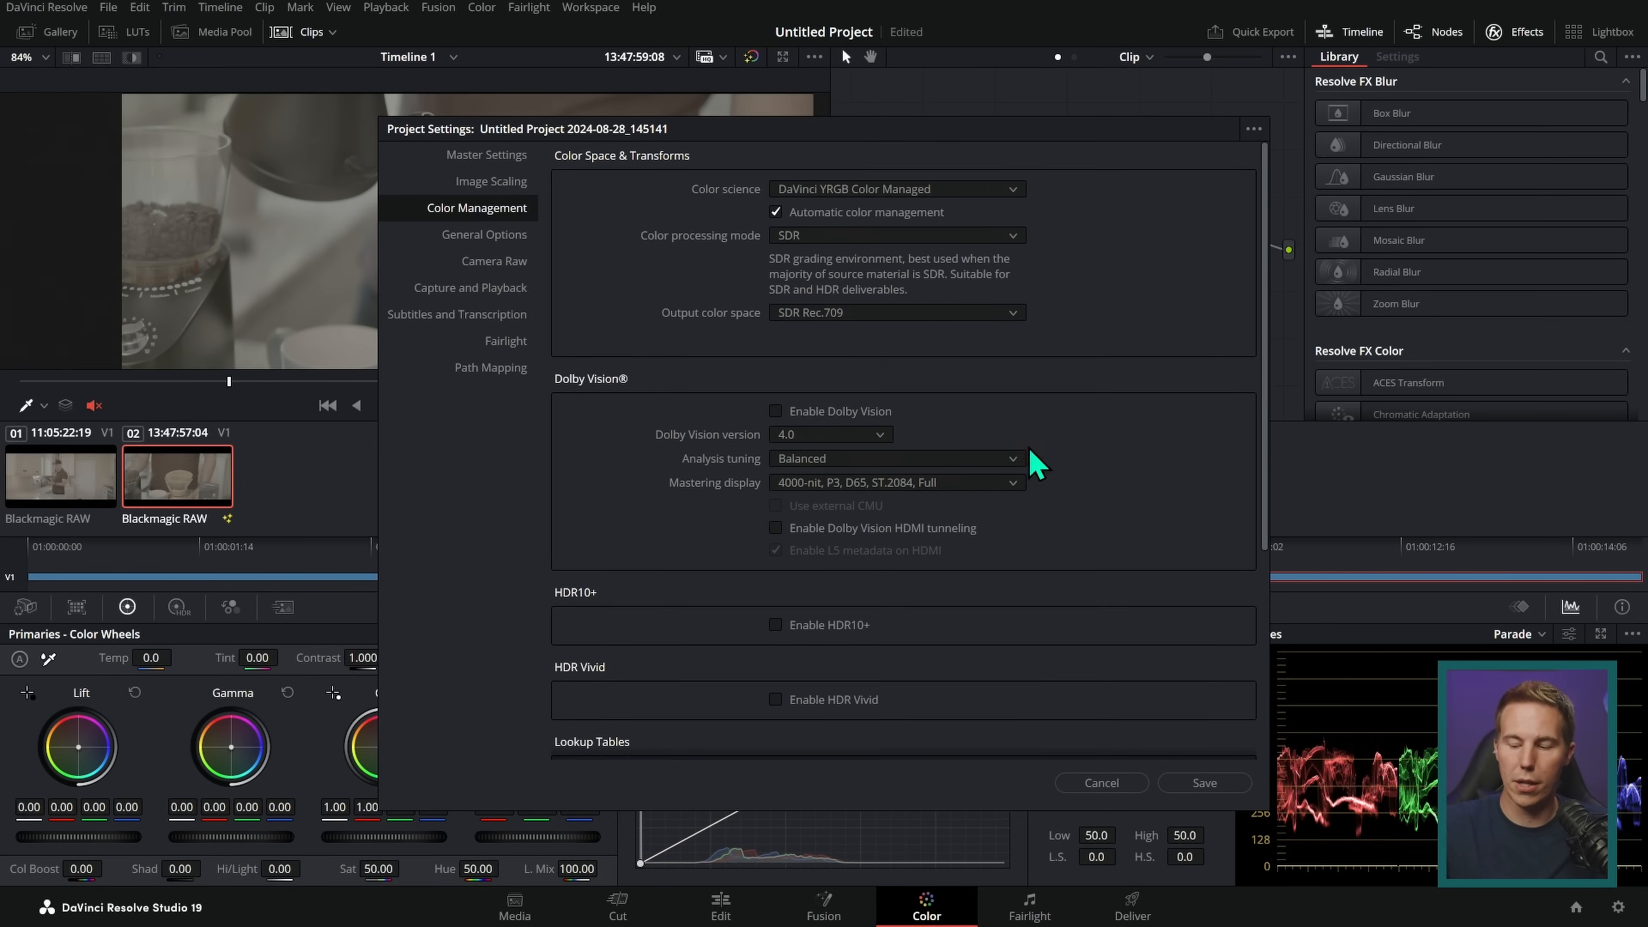
pyautogui.click(1212, 786)
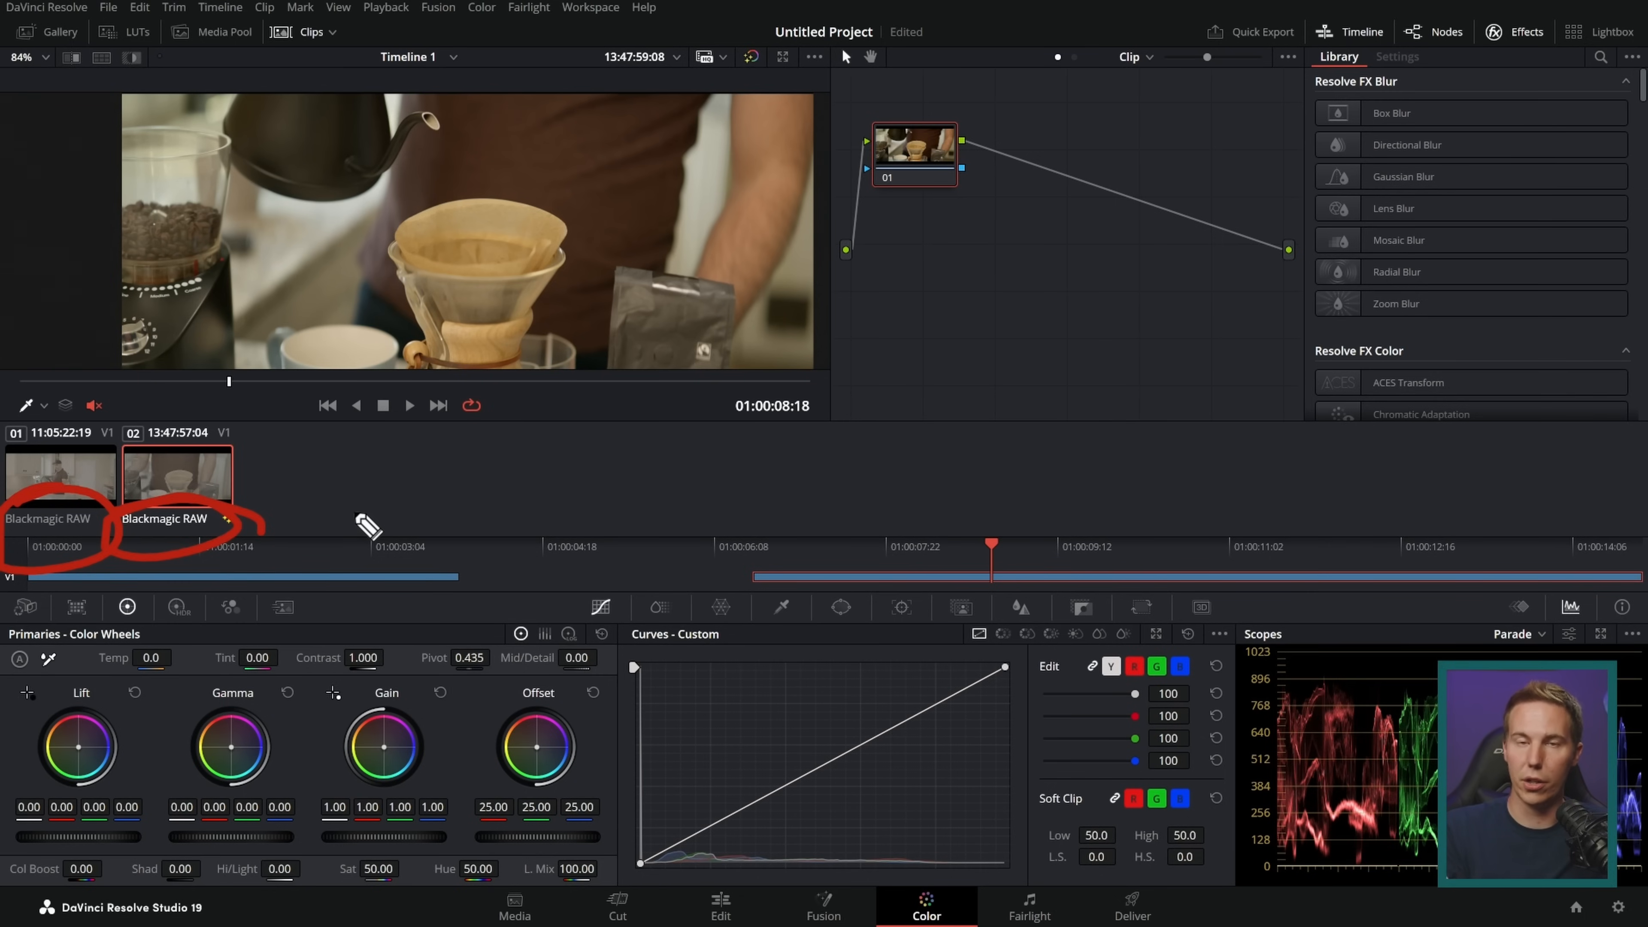
pyautogui.press('Escape')
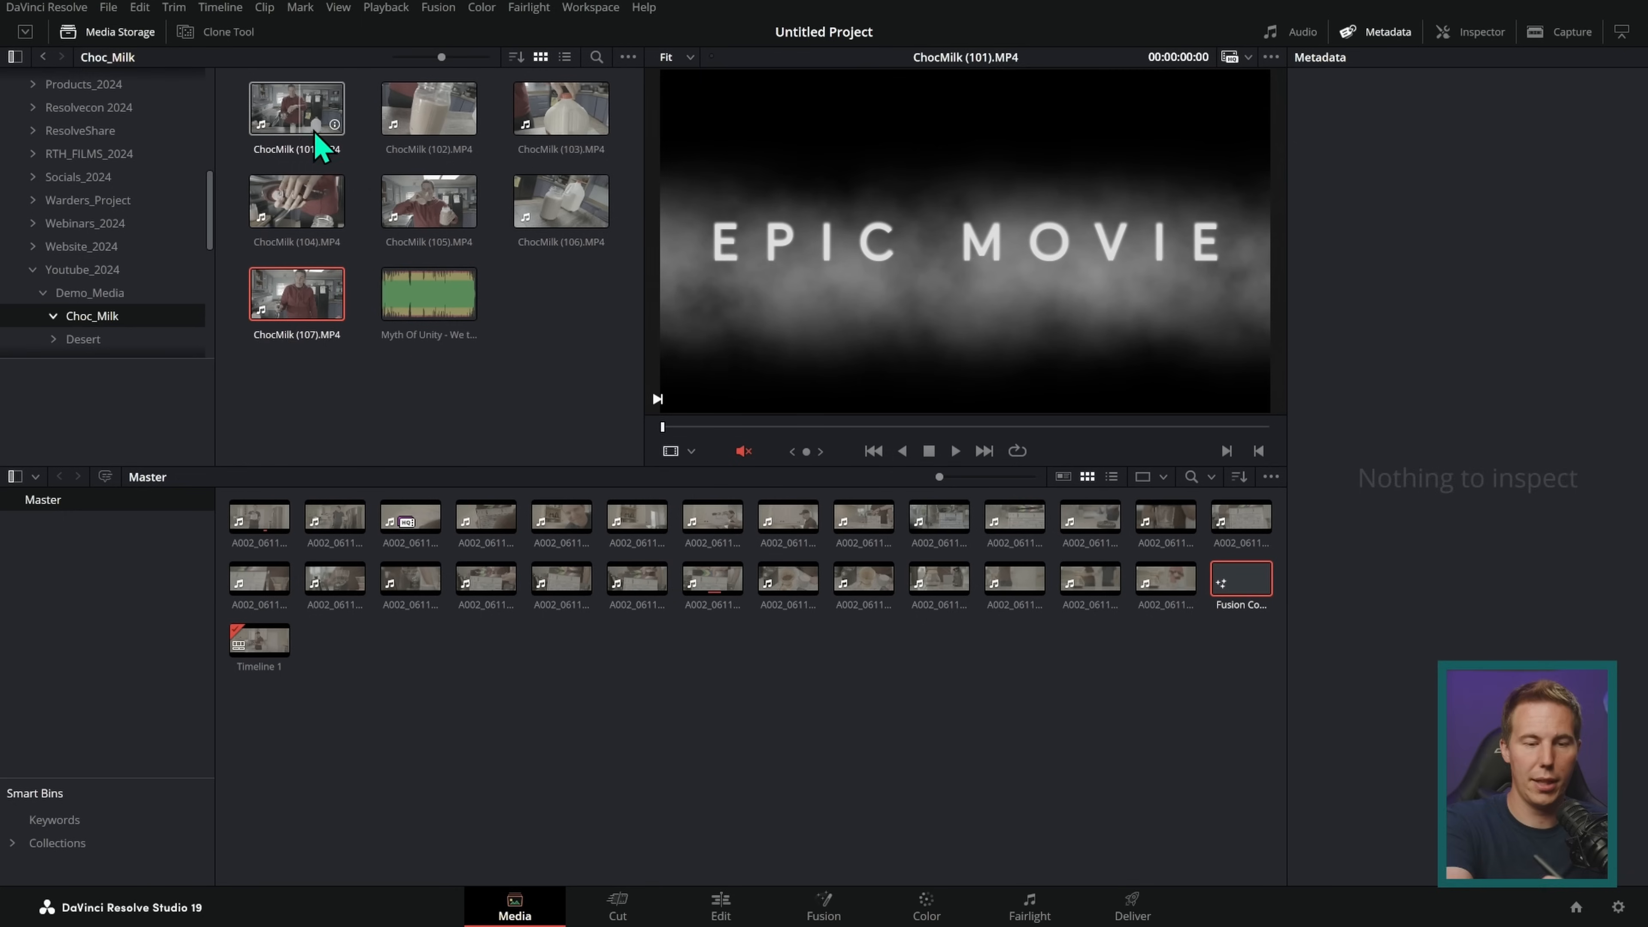
# Step: Import ChocMilk (101).MP4 and place it on Video 1 about one second after the end of the second clip
pyautogui.moveTo(316, 140); pyautogui.dragTo(644, 746)
pyautogui.click(691, 902)
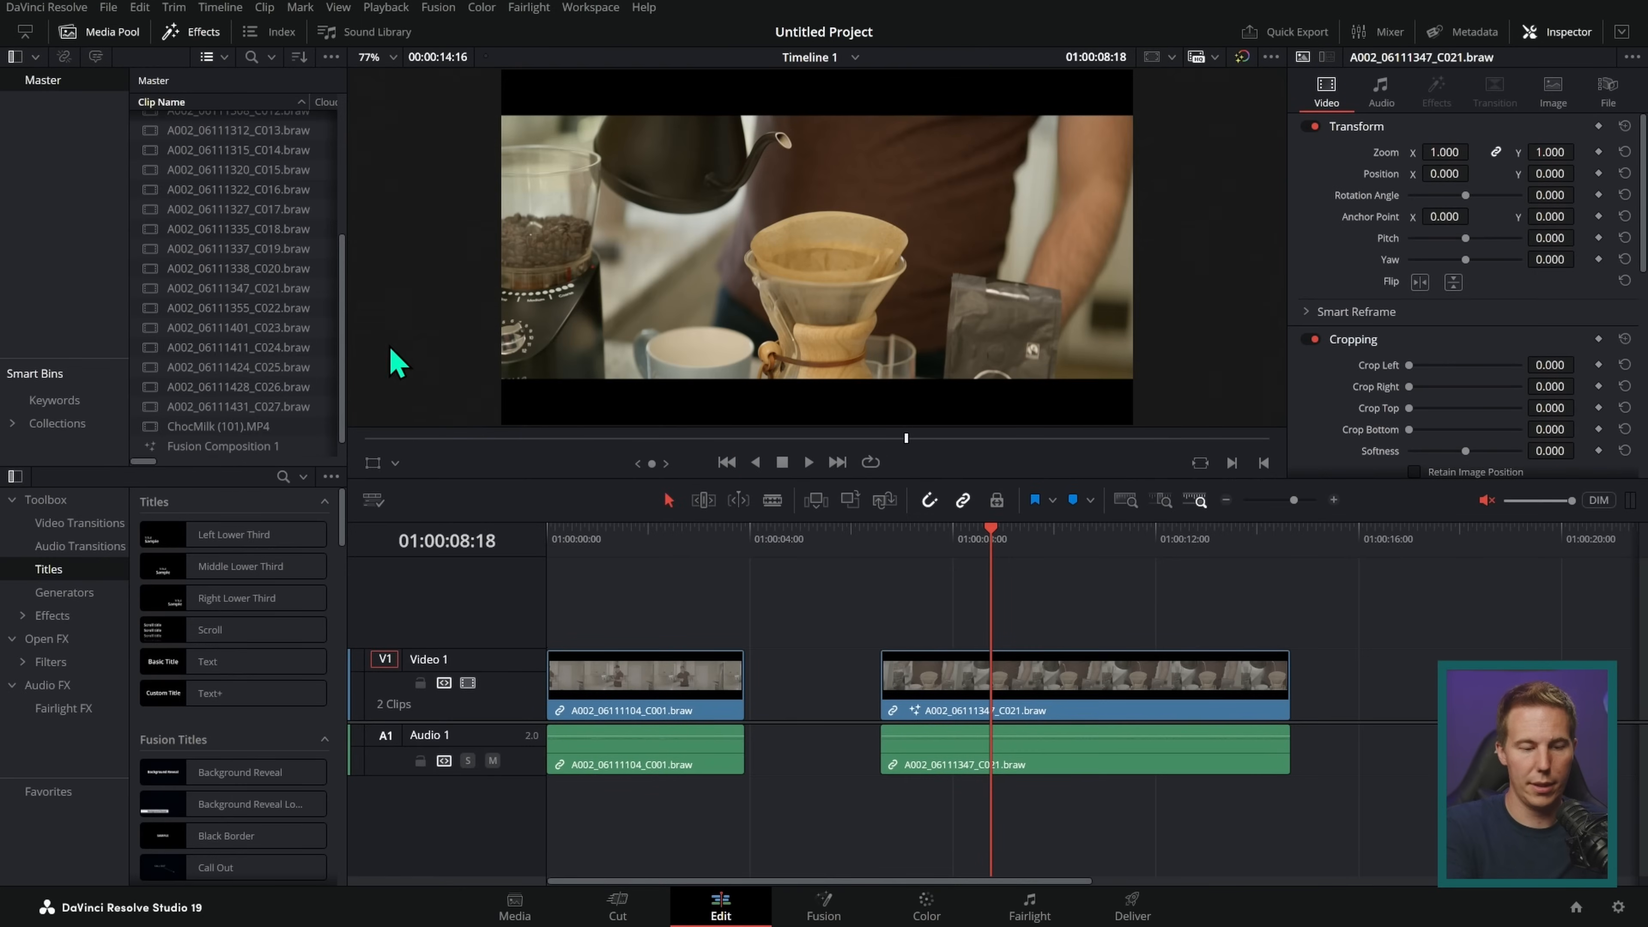
pyautogui.moveTo(285, 426); pyautogui.dragTo(1388, 643)
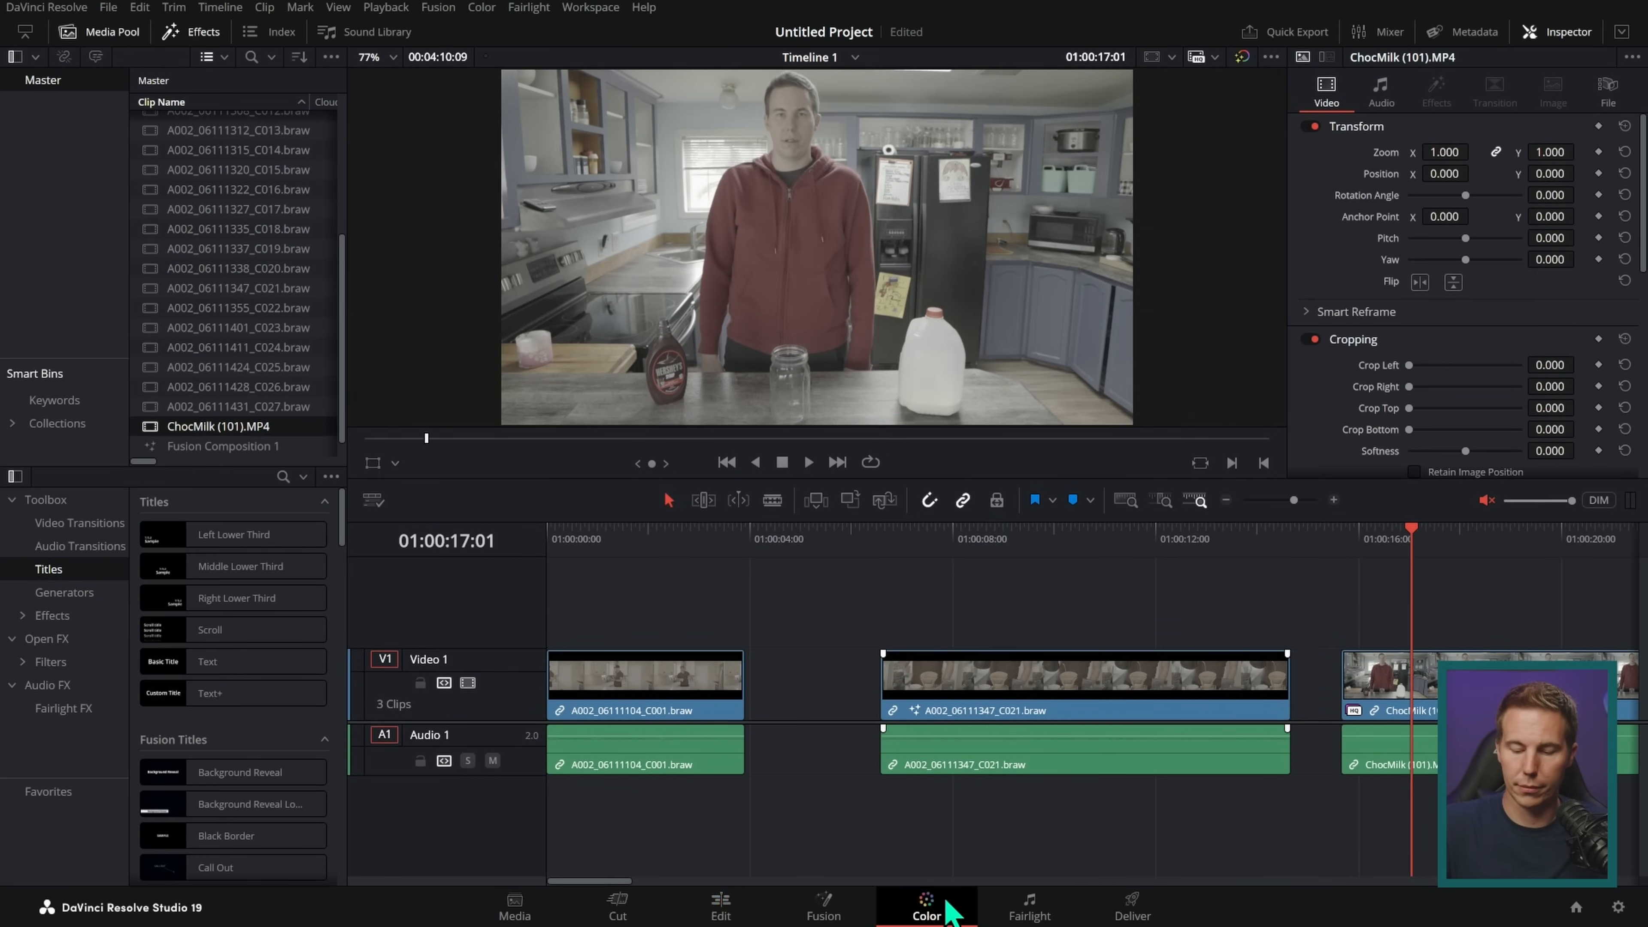
# Step: Compare the ChocMilk clip with the two Blackmagic RAW clips on the Color page
pyautogui.click(928, 907)
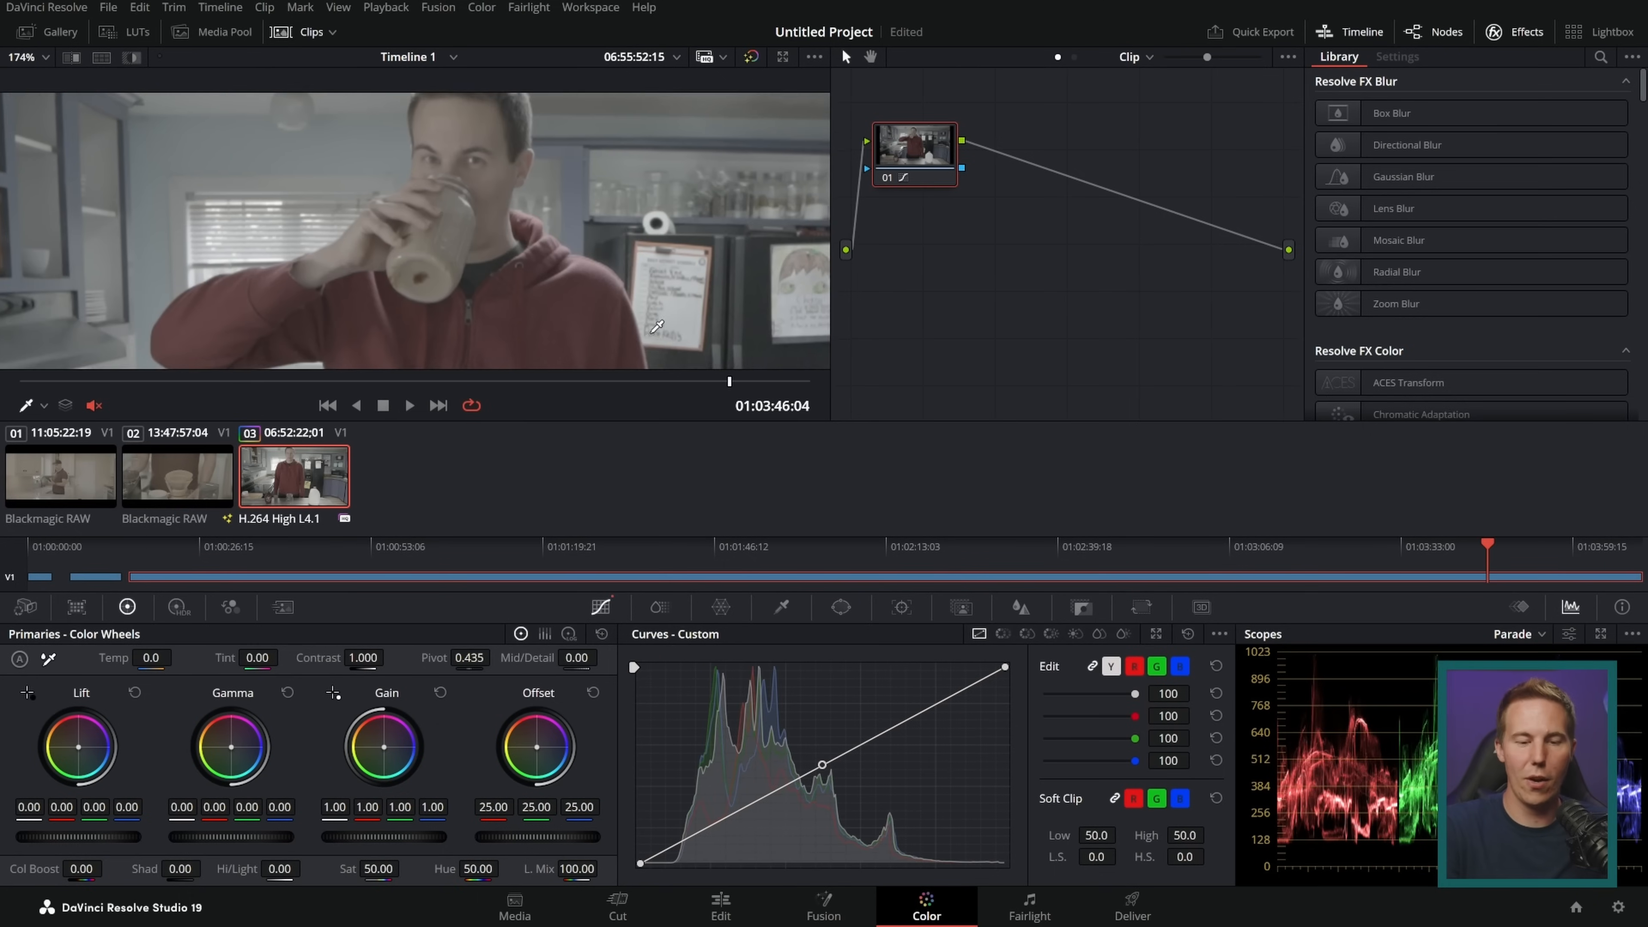
pyautogui.scroll(-5, 657, 326)
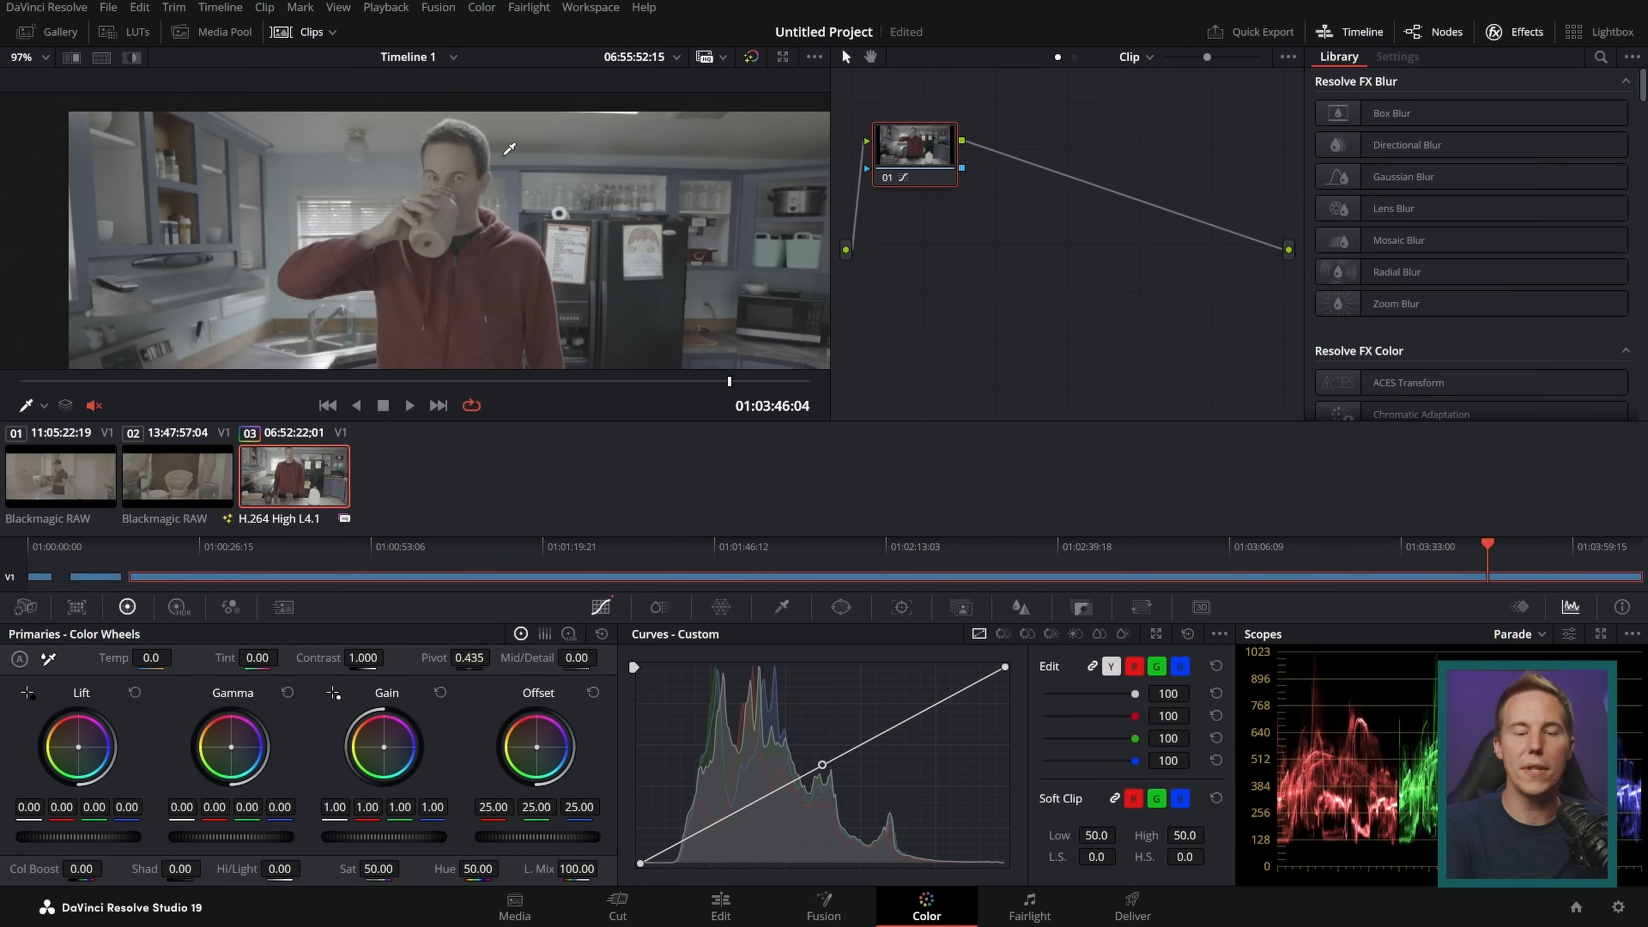
pyautogui.click(191, 483)
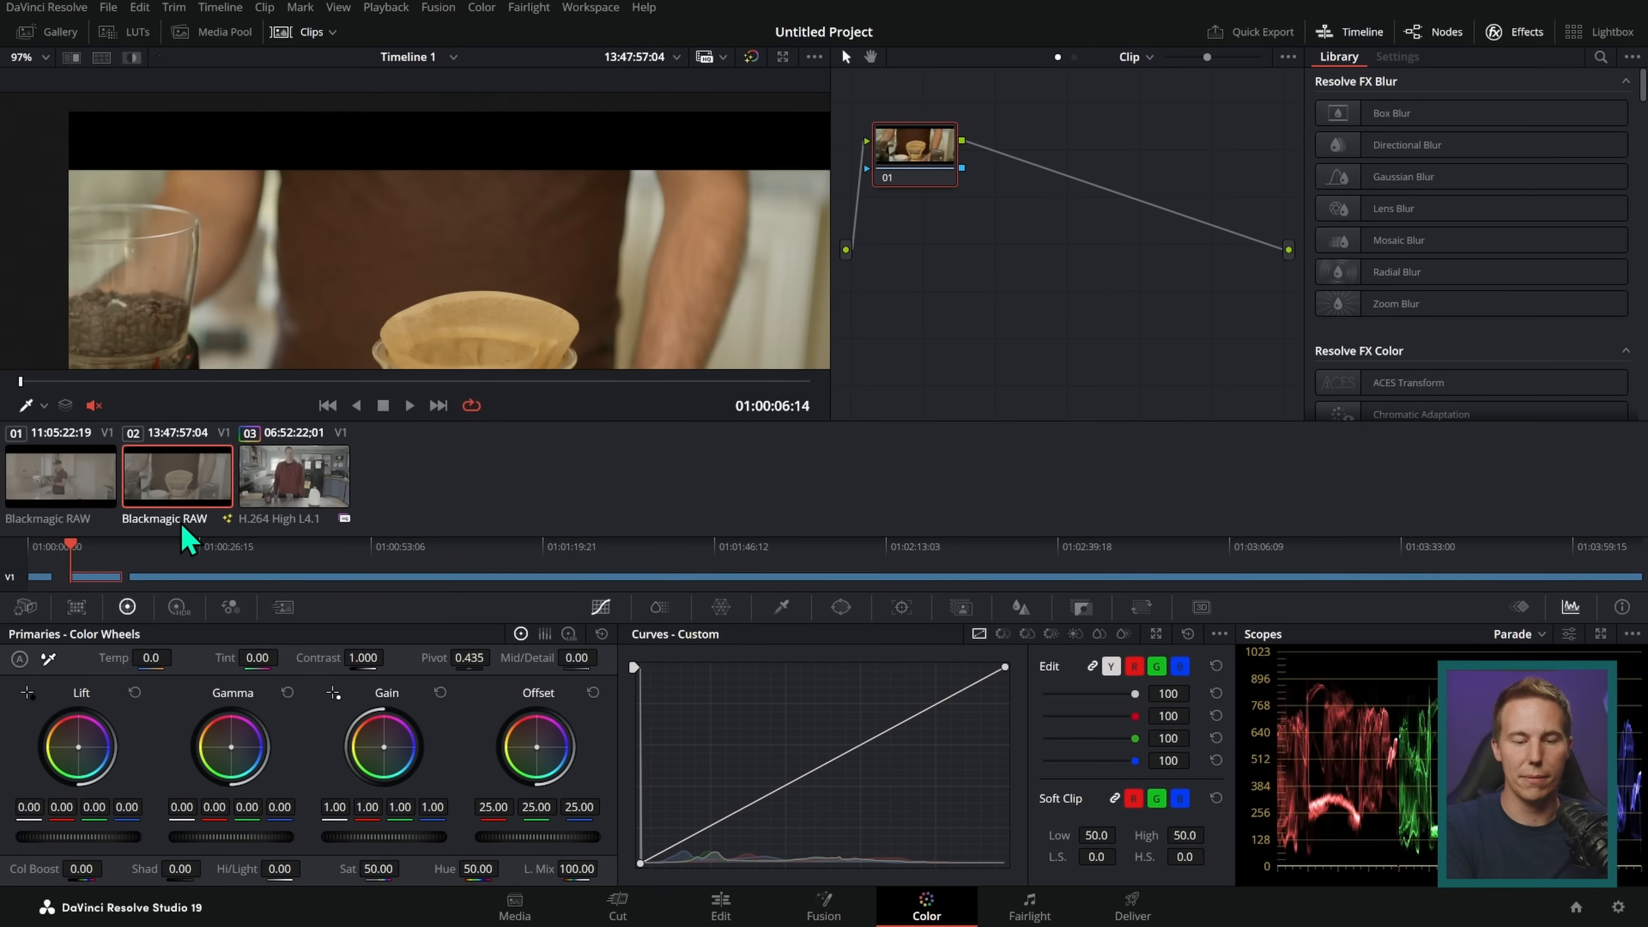
pyautogui.click(57, 486)
# Step: Set the input color space of the ChocMilk clip to Sony S-Gamut3.Cine/S-Log3
pyautogui.click(316, 478)
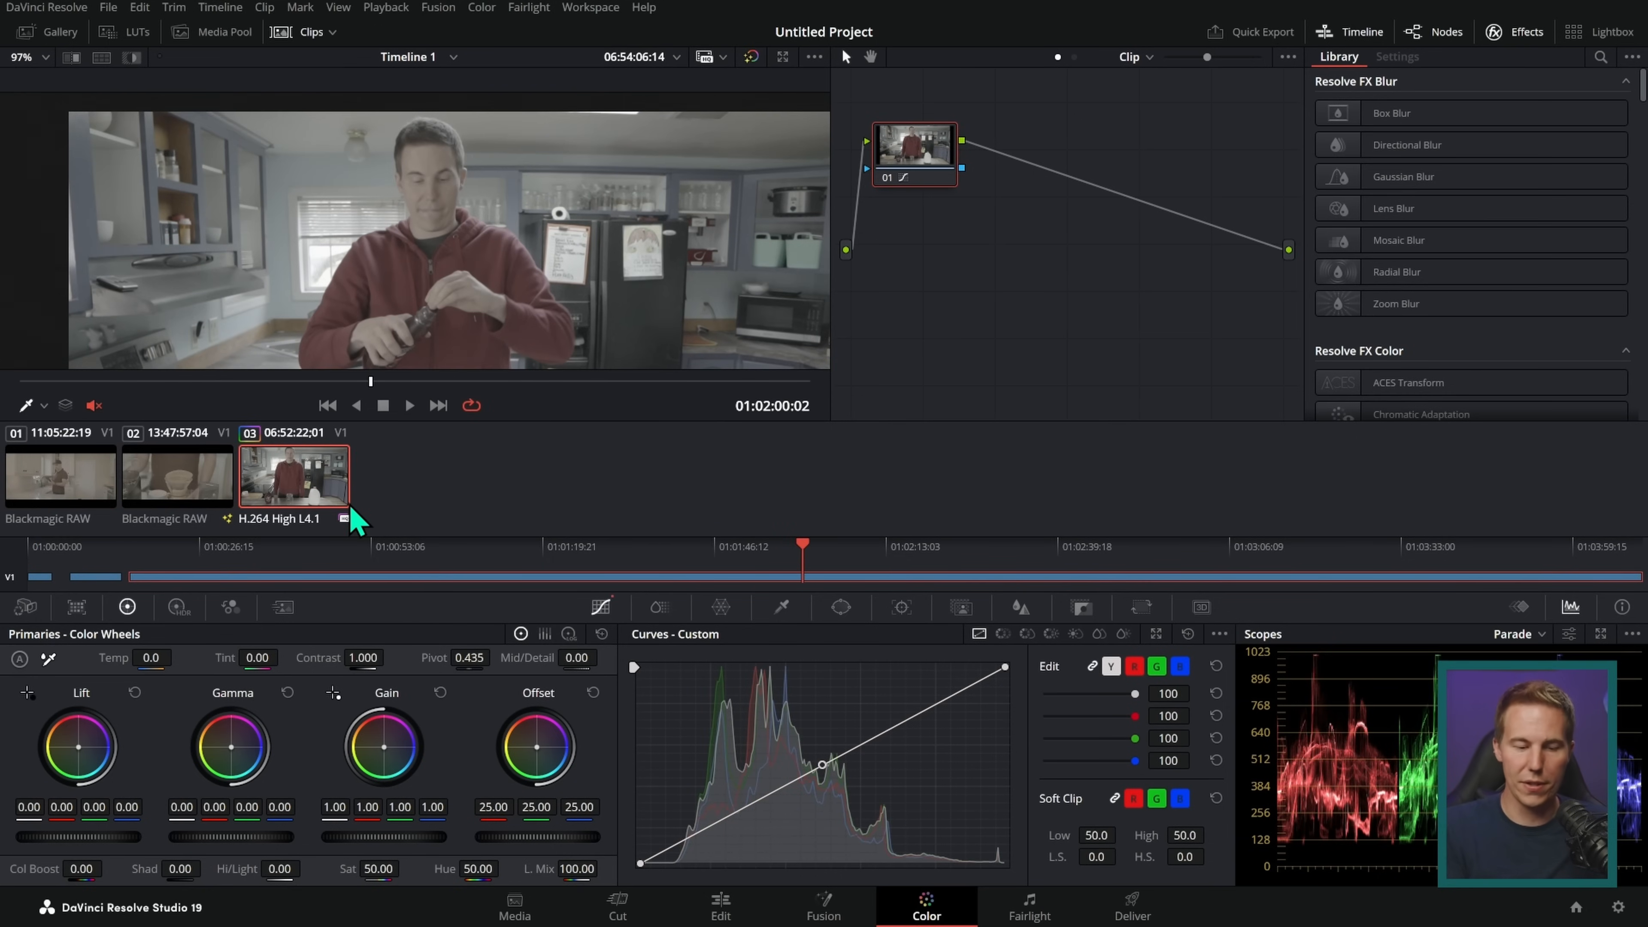
pyautogui.rightClick(317, 473)
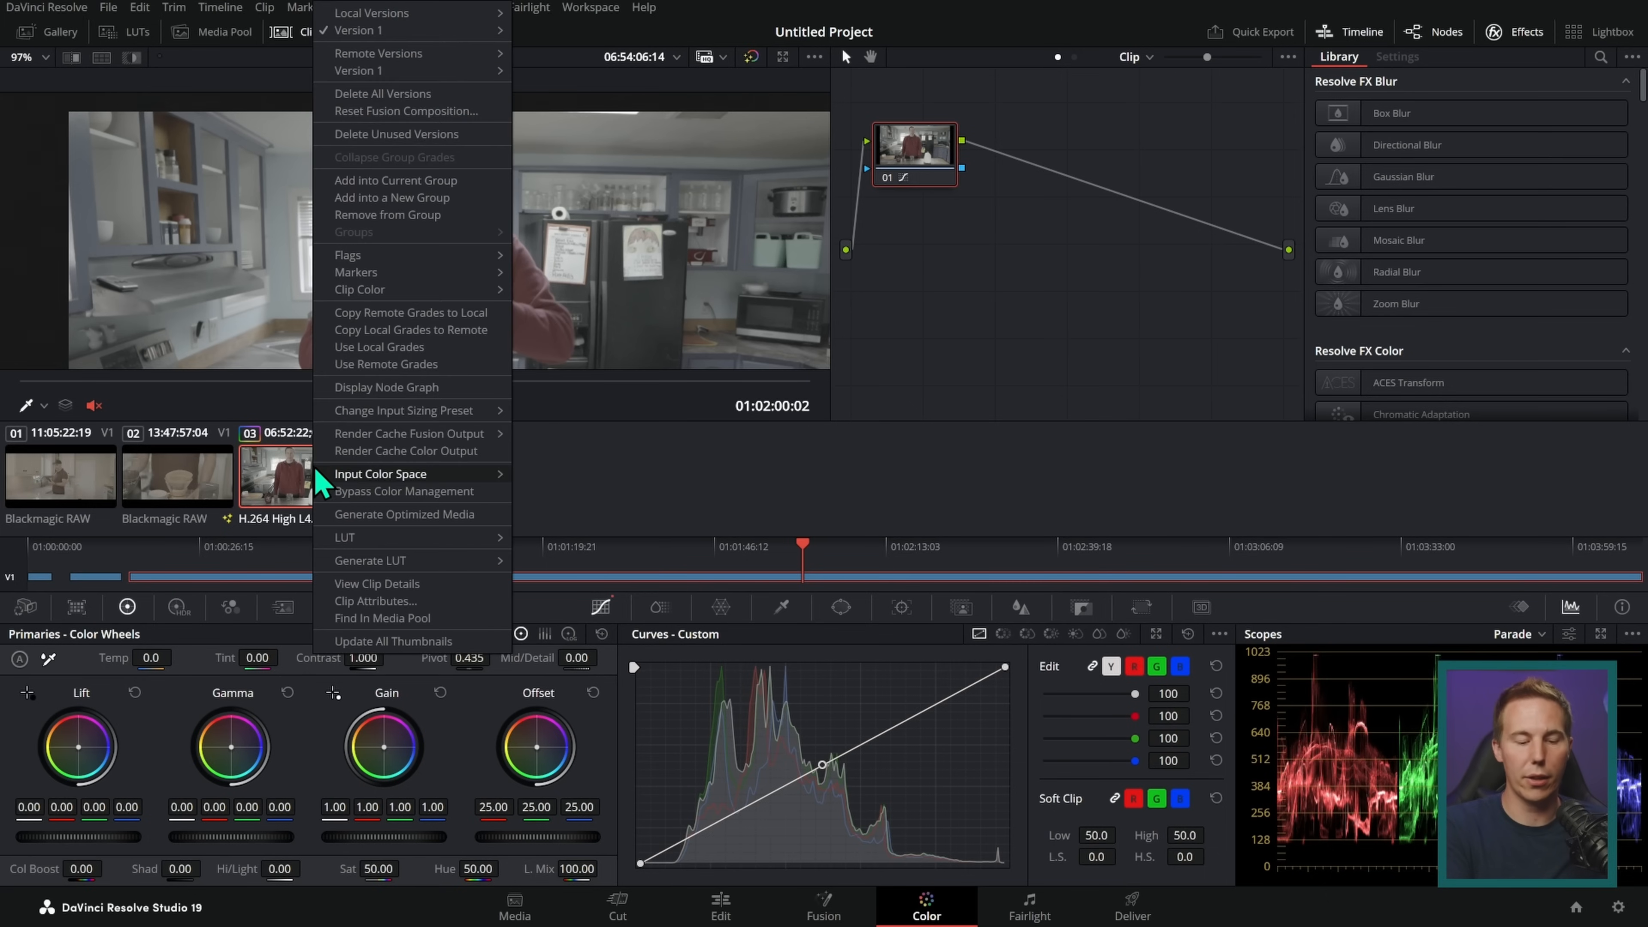
pyautogui.moveTo(458, 475)
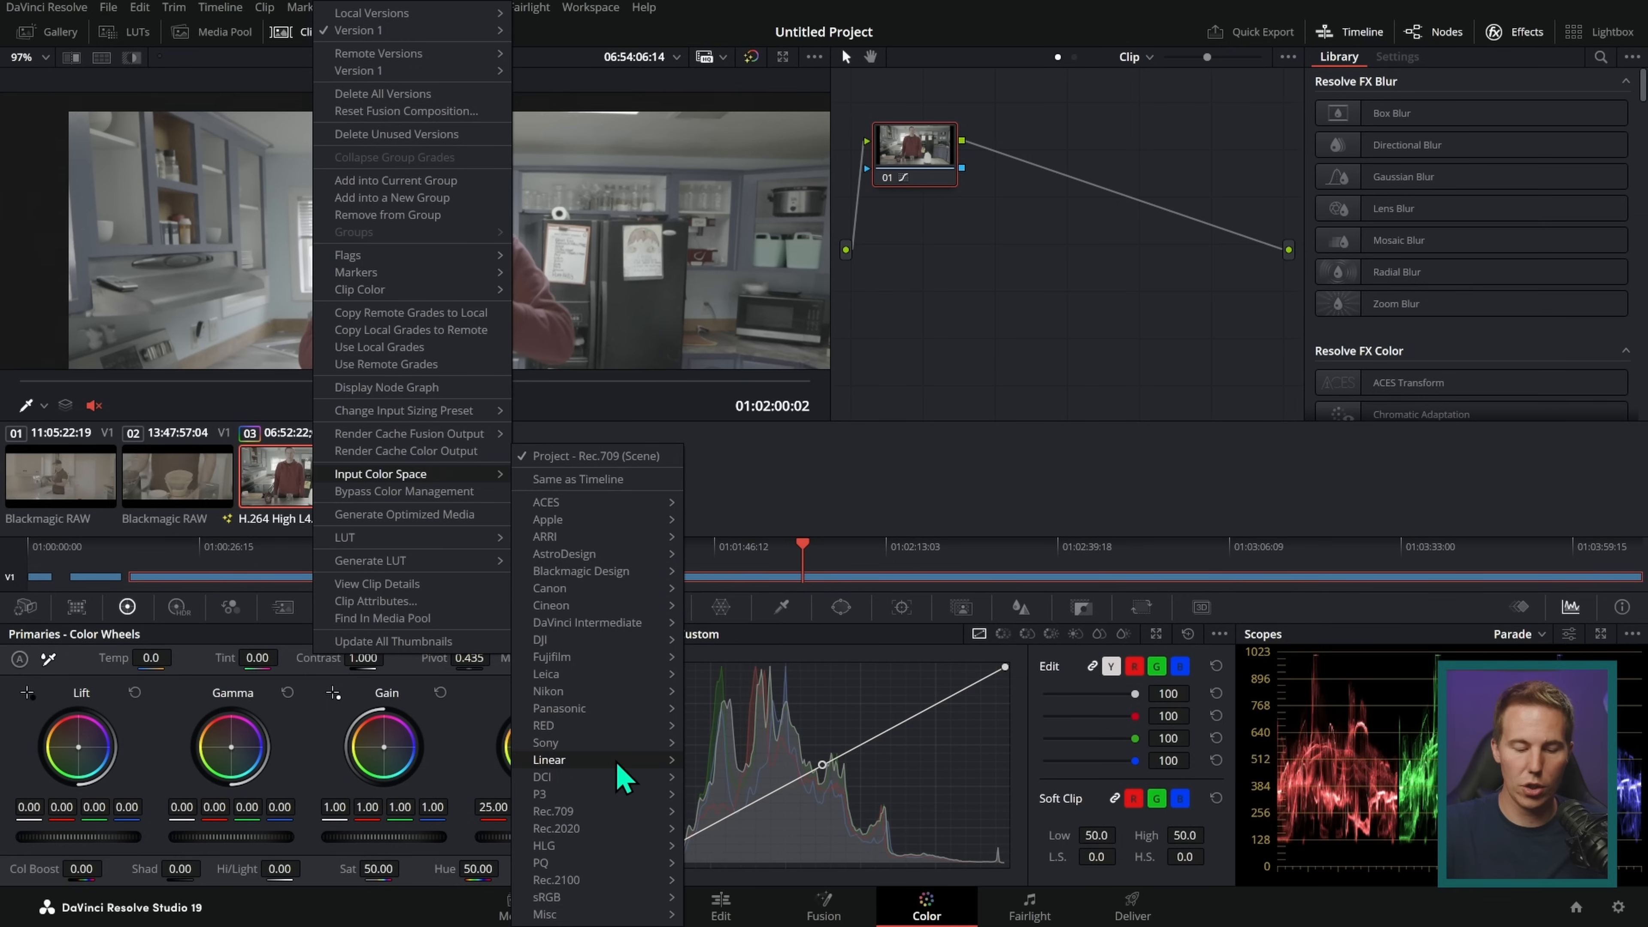
pyautogui.moveTo(639, 755)
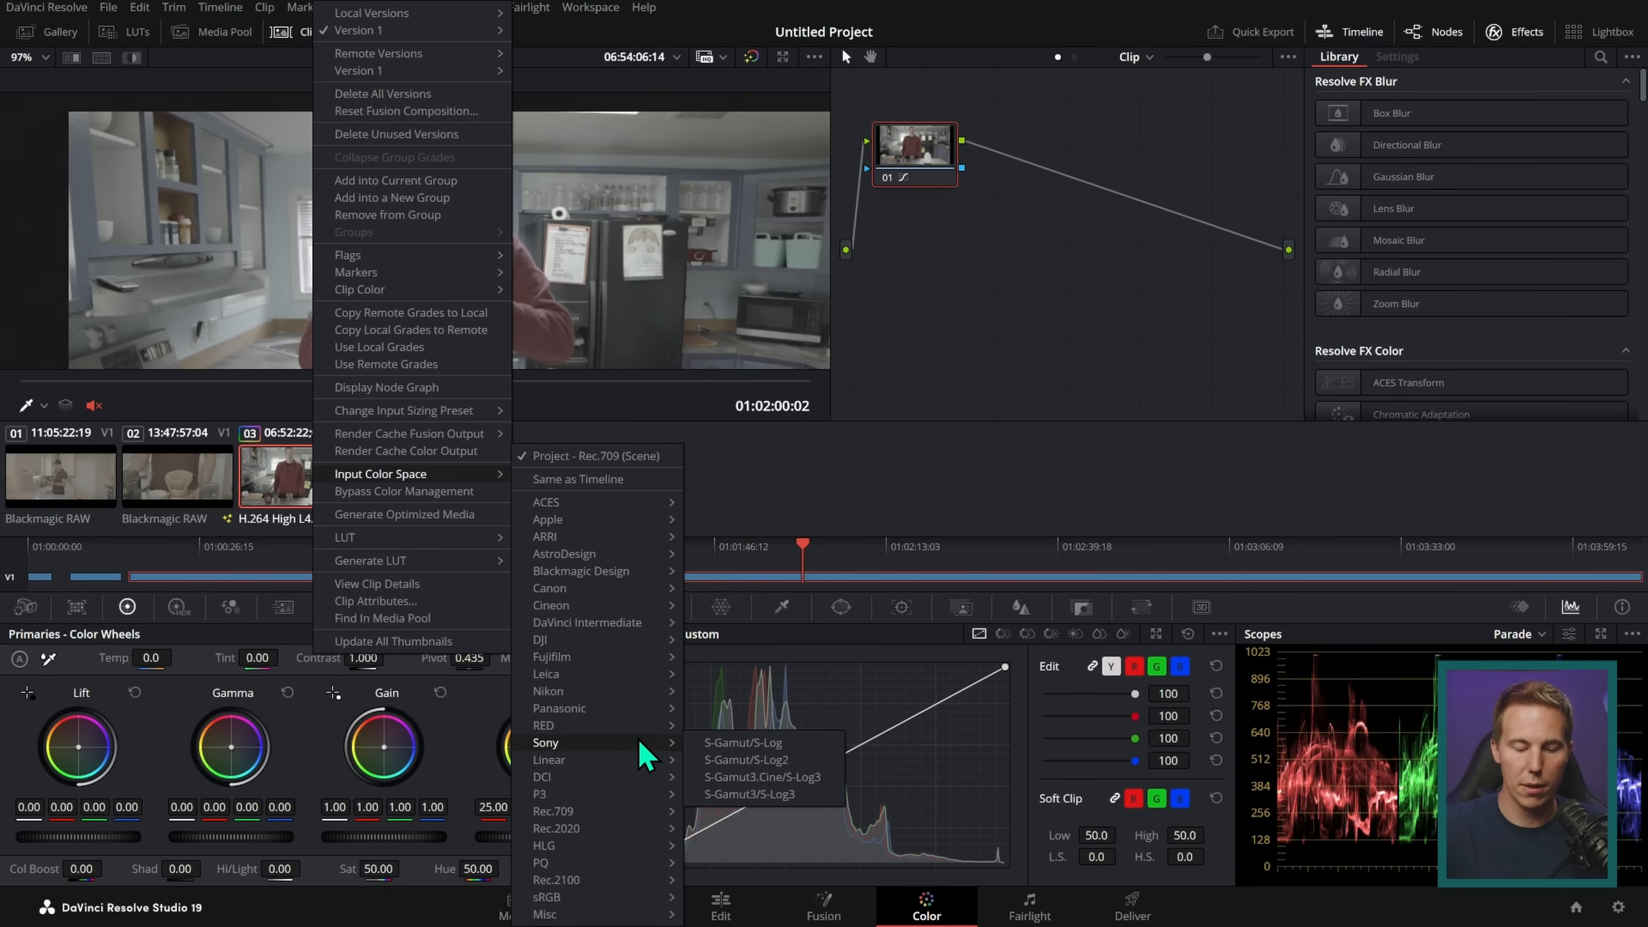
pyautogui.click(831, 783)
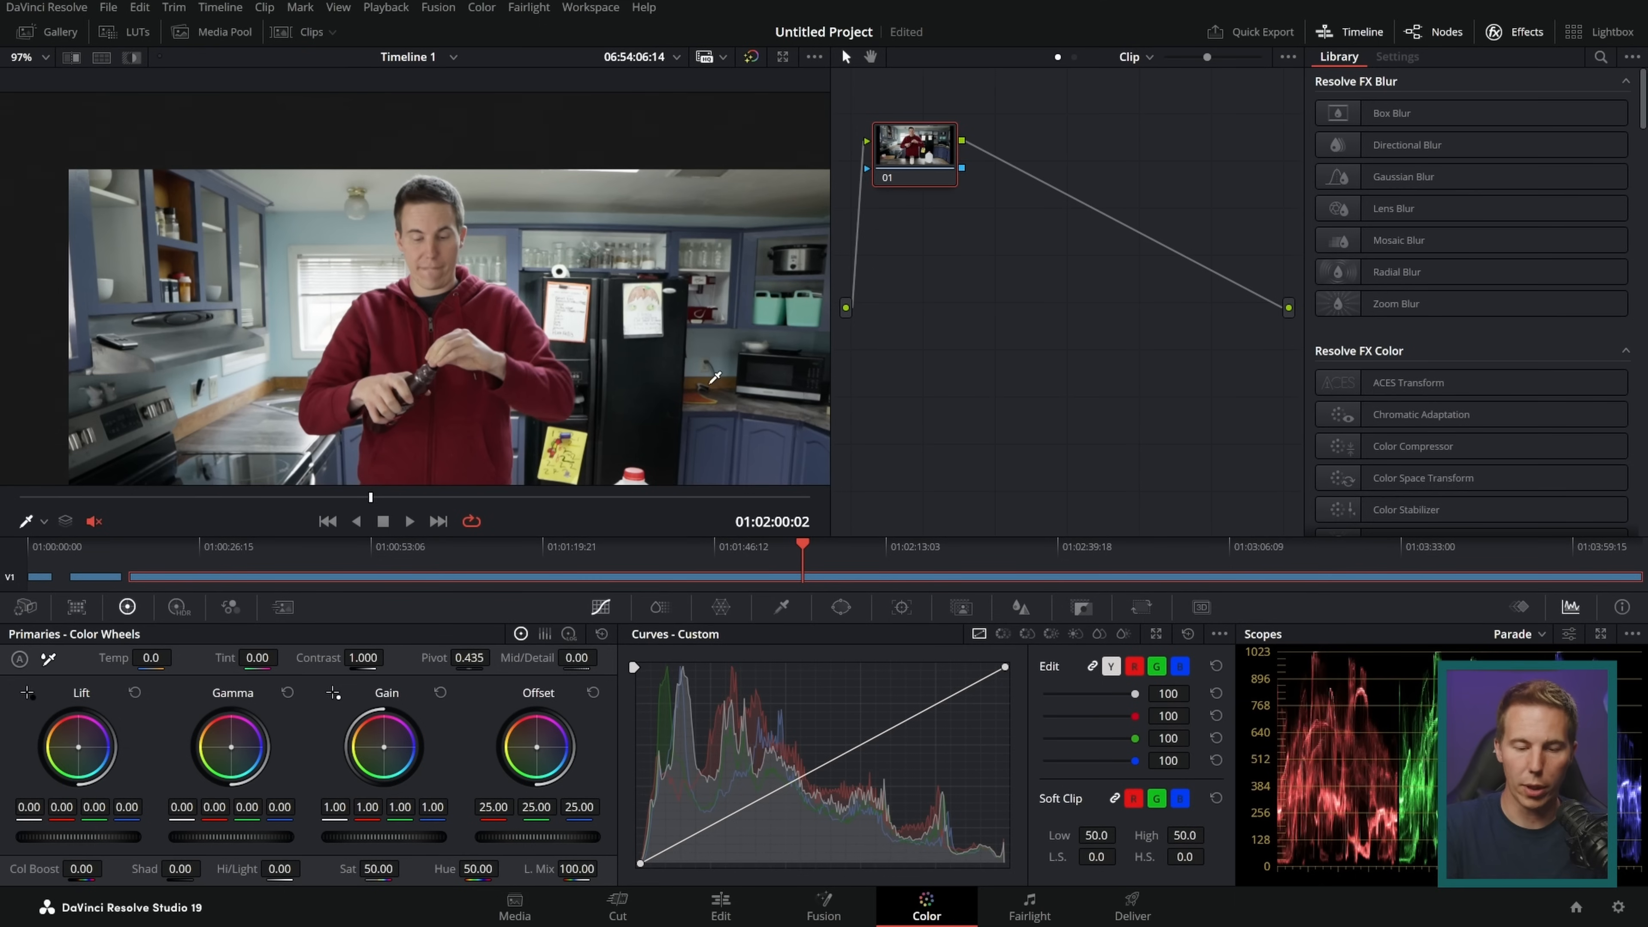
# Step: View the ChocMilk clip at 01:02:31:14 on the Edit page and return to the Color page
pyautogui.scroll(-2, 715, 378)
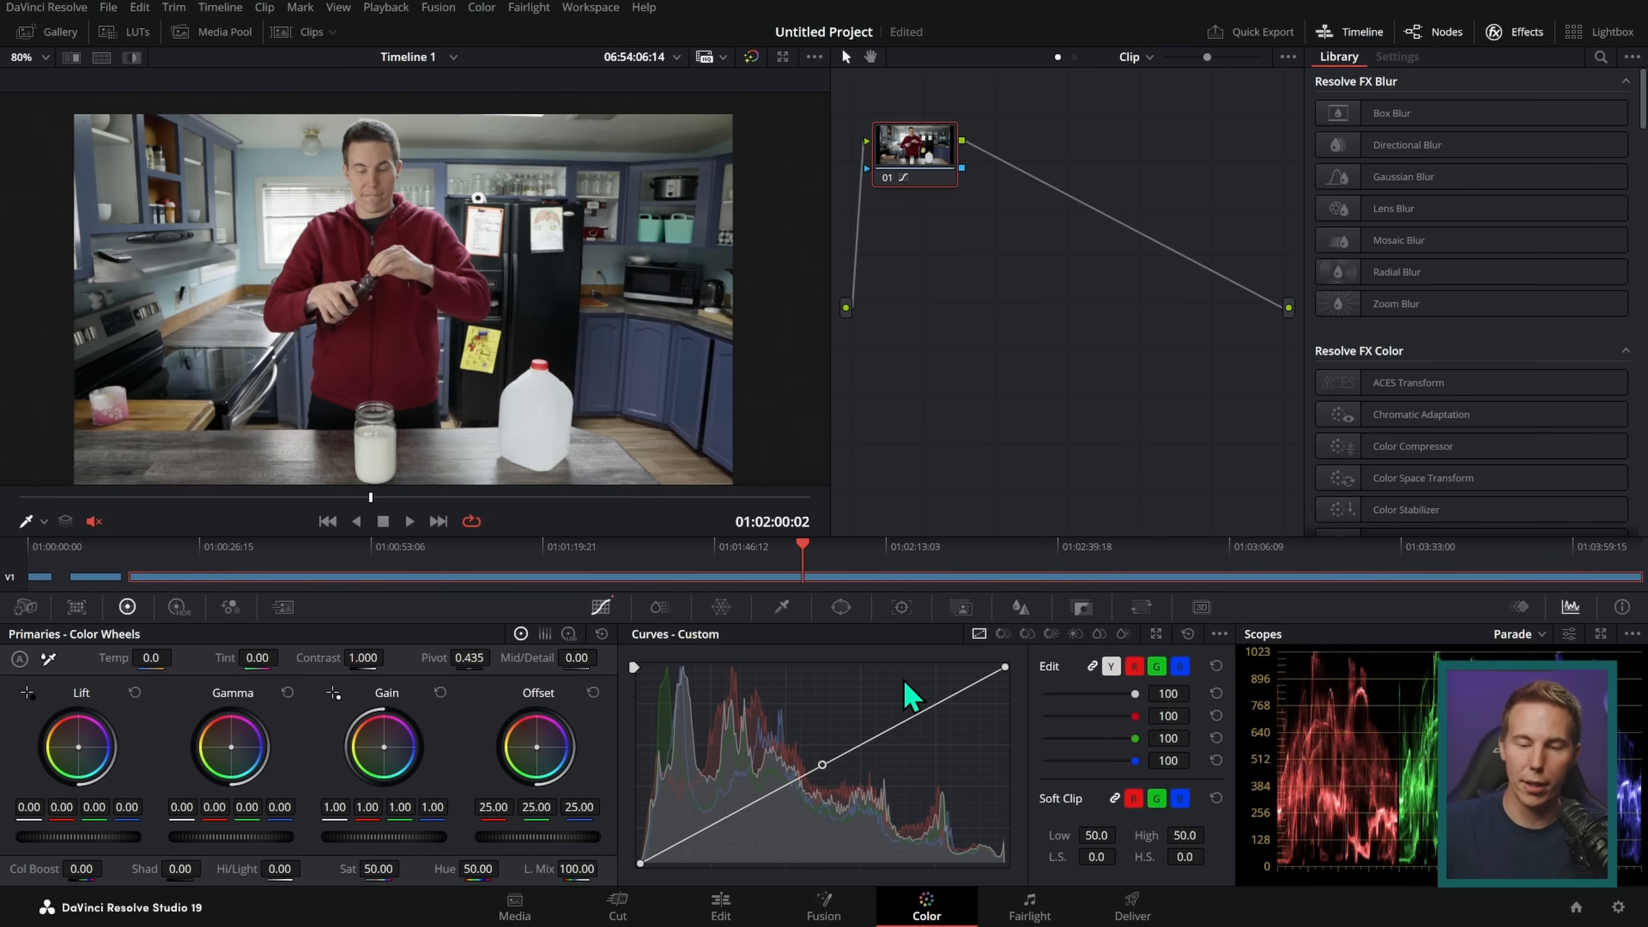
pyautogui.click(722, 908)
pyautogui.moveTo(926, 545); pyautogui.dragTo(789, 566)
pyautogui.scroll(-5, 1117, 534)
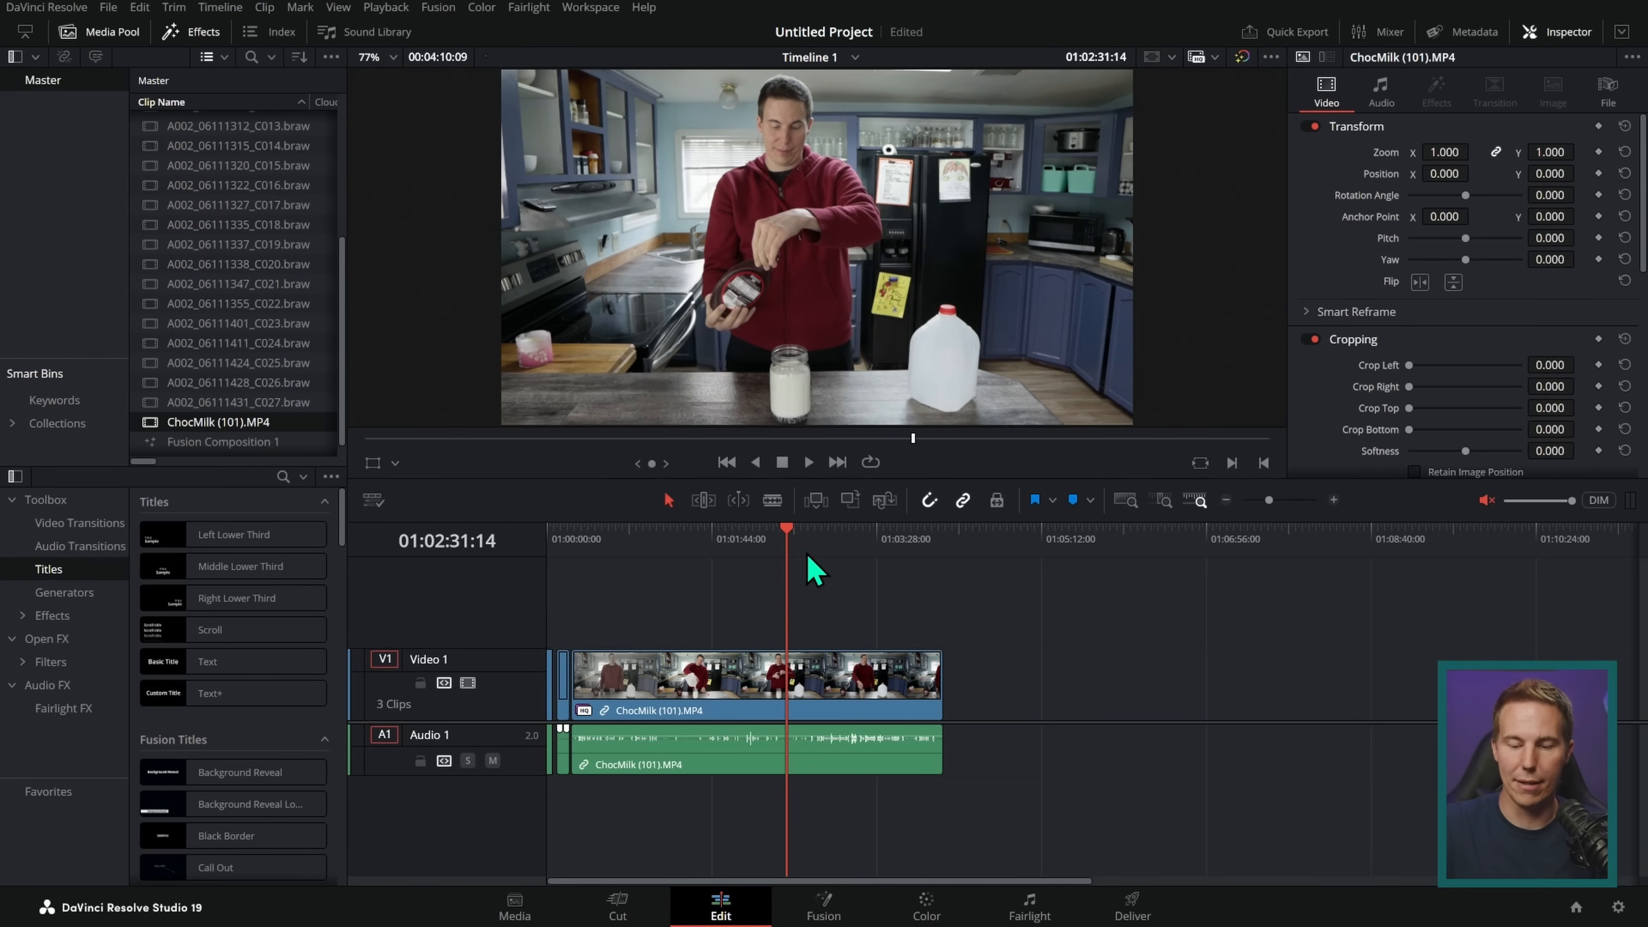
pyautogui.click(926, 907)
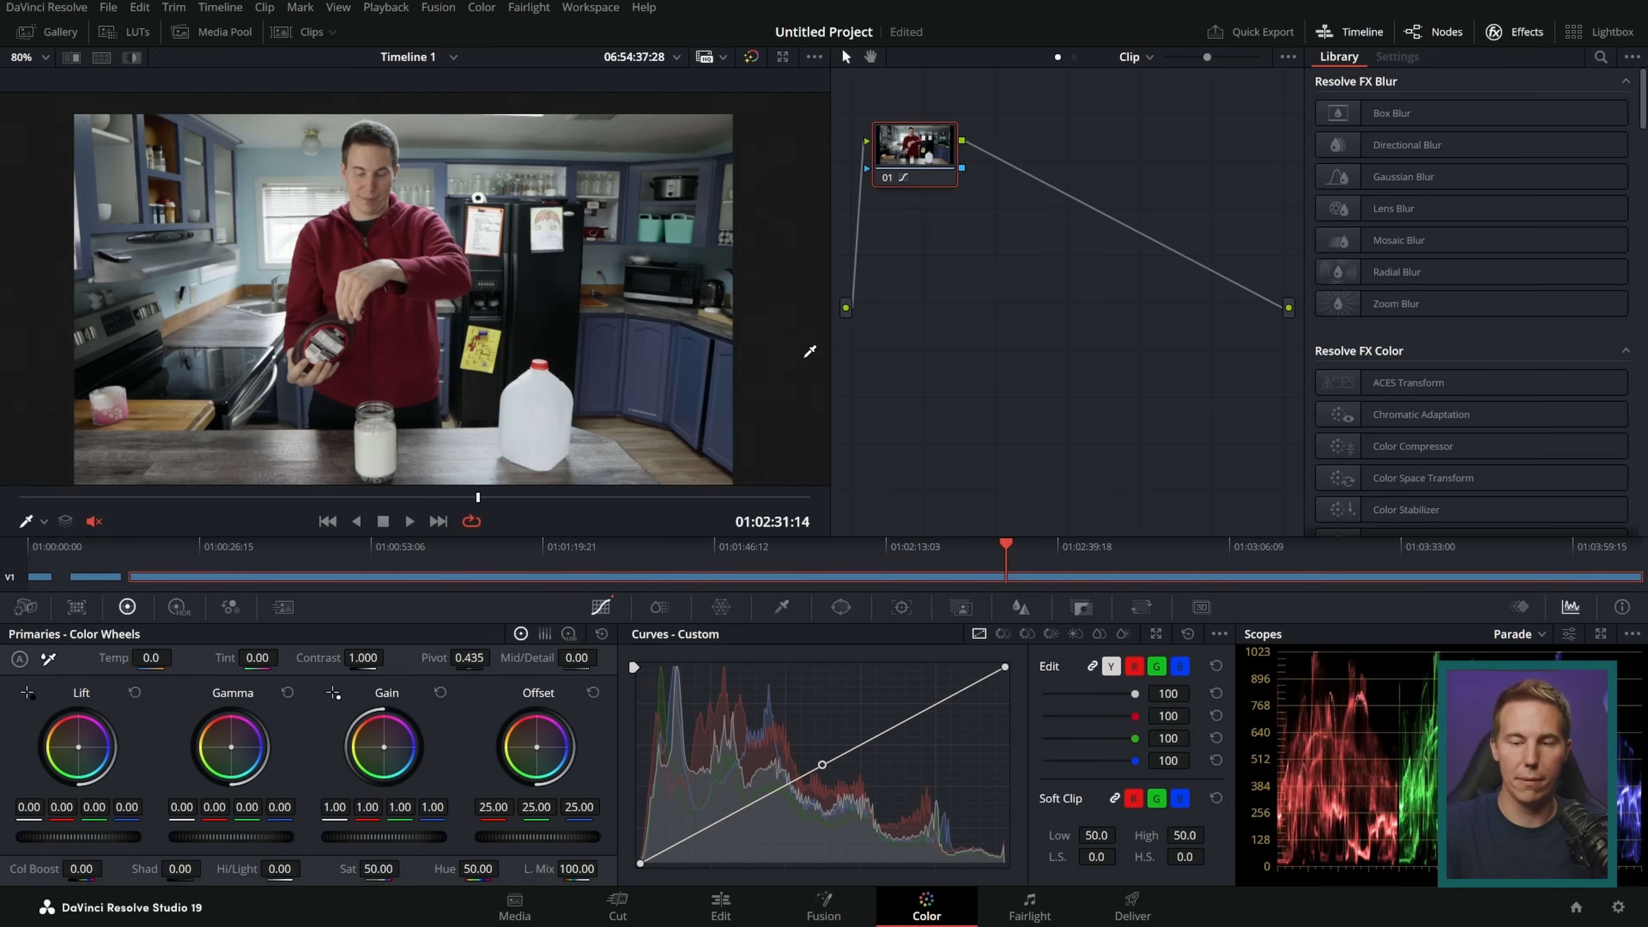
pyautogui.moveTo(924, 155); pyautogui.dragTo(951, 191)
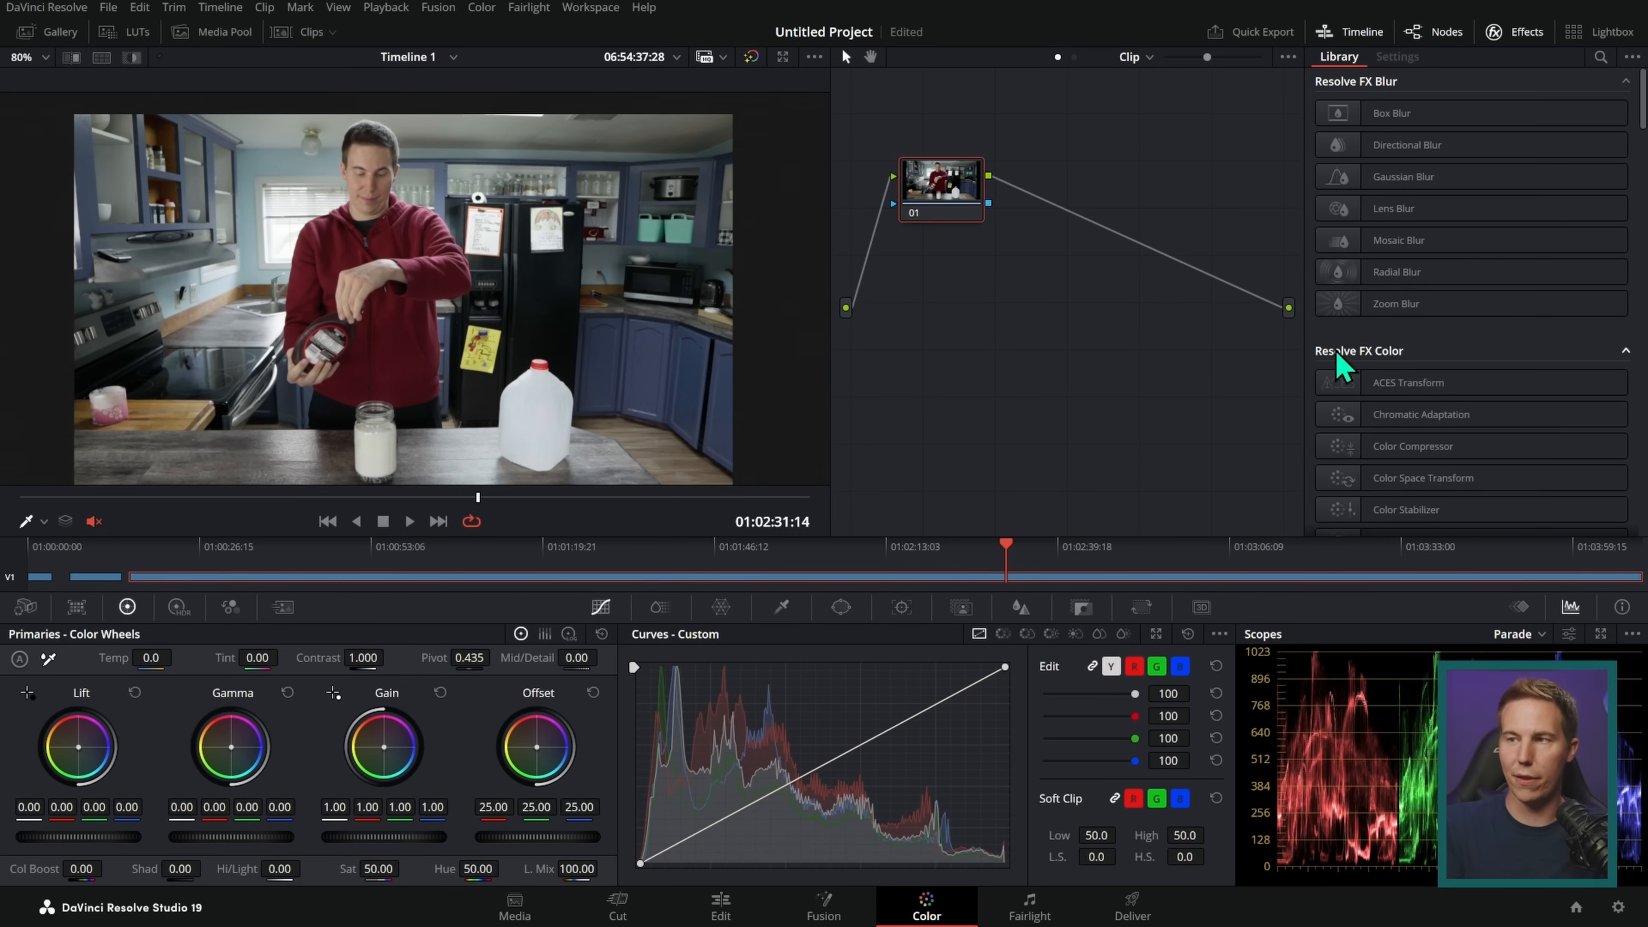
# Step: Show the clip thumbnails on the Color page and go through all three clips in order
pyautogui.click(304, 32)
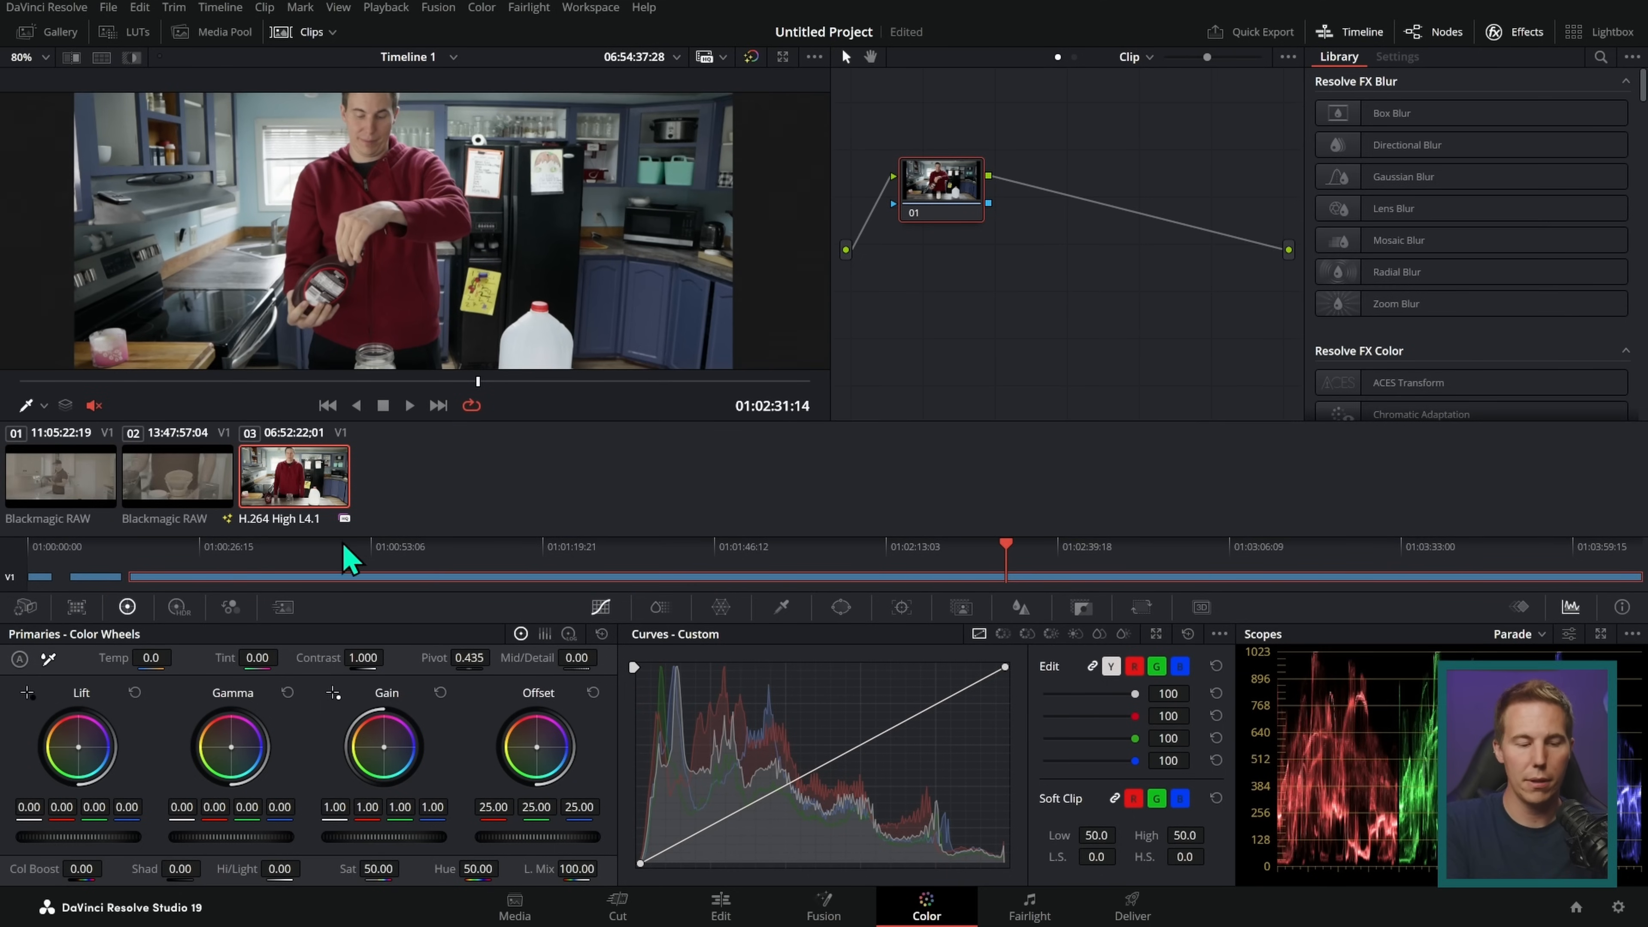
pyautogui.click(81, 477)
pyautogui.click(174, 490)
pyautogui.click(288, 477)
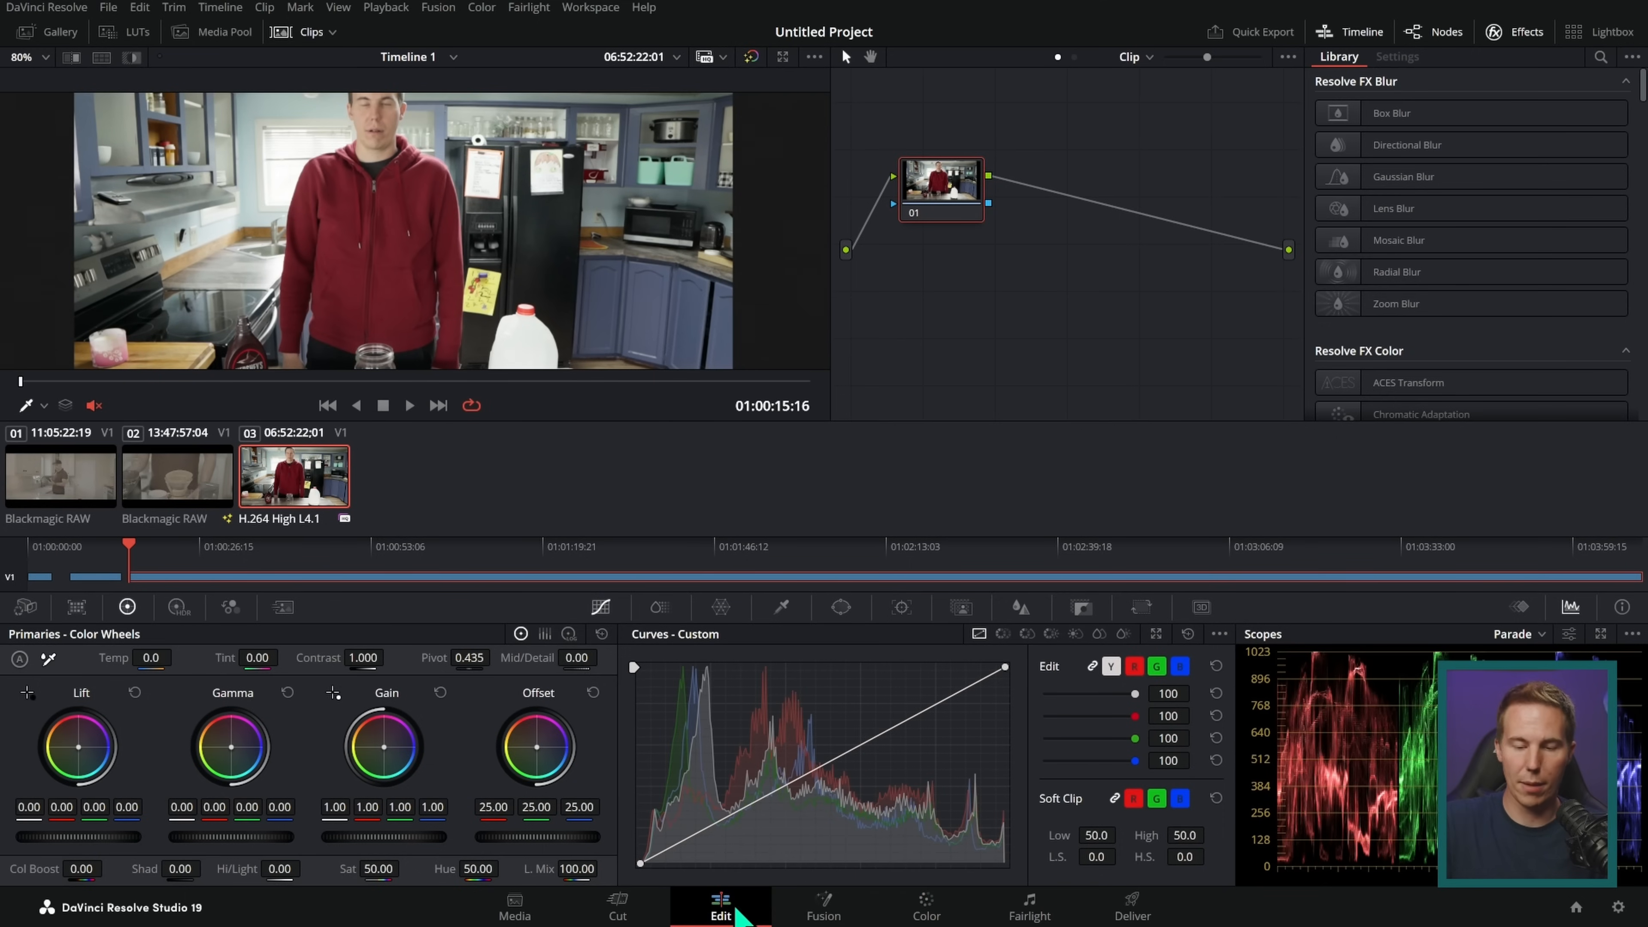
# Step: View the ChocMilk clip at 01:02:08:07 on the Color page with the man framed in the enlarged viewer
pyautogui.click(721, 905)
pyautogui.click(934, 907)
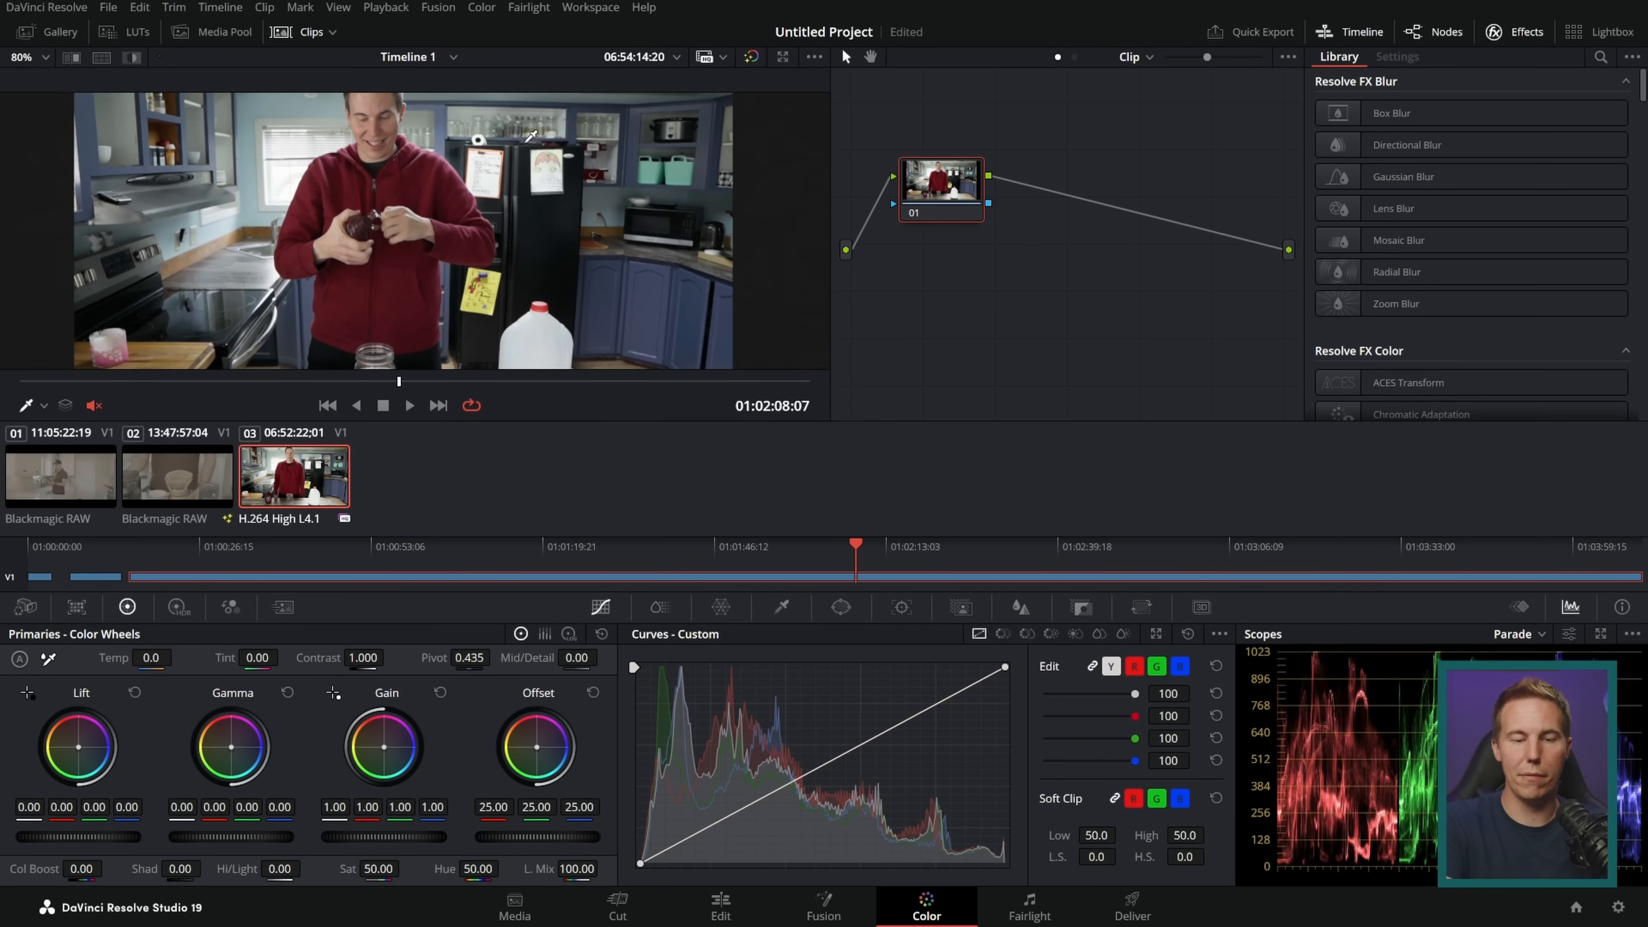
pyautogui.moveTo(573, 202); pyautogui.dragTo(607, 228)
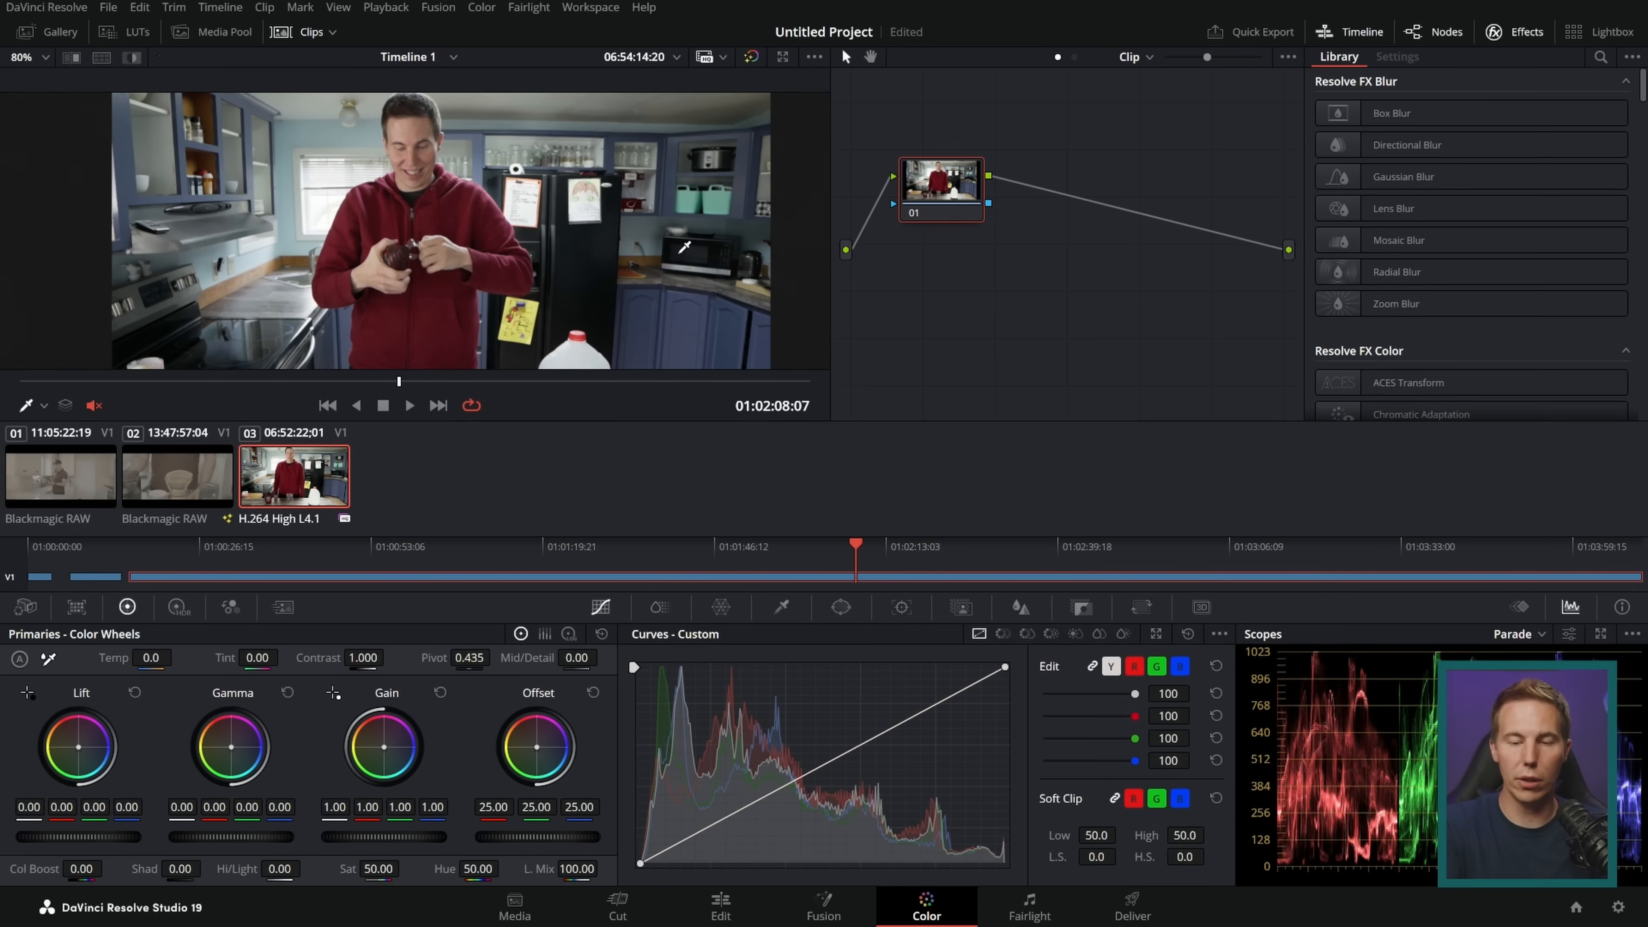
pyautogui.scroll(3, 680, 253)
pyautogui.scroll(-2, 690, 271)
pyautogui.scroll(3, 689, 271)
pyautogui.click(683, 300)
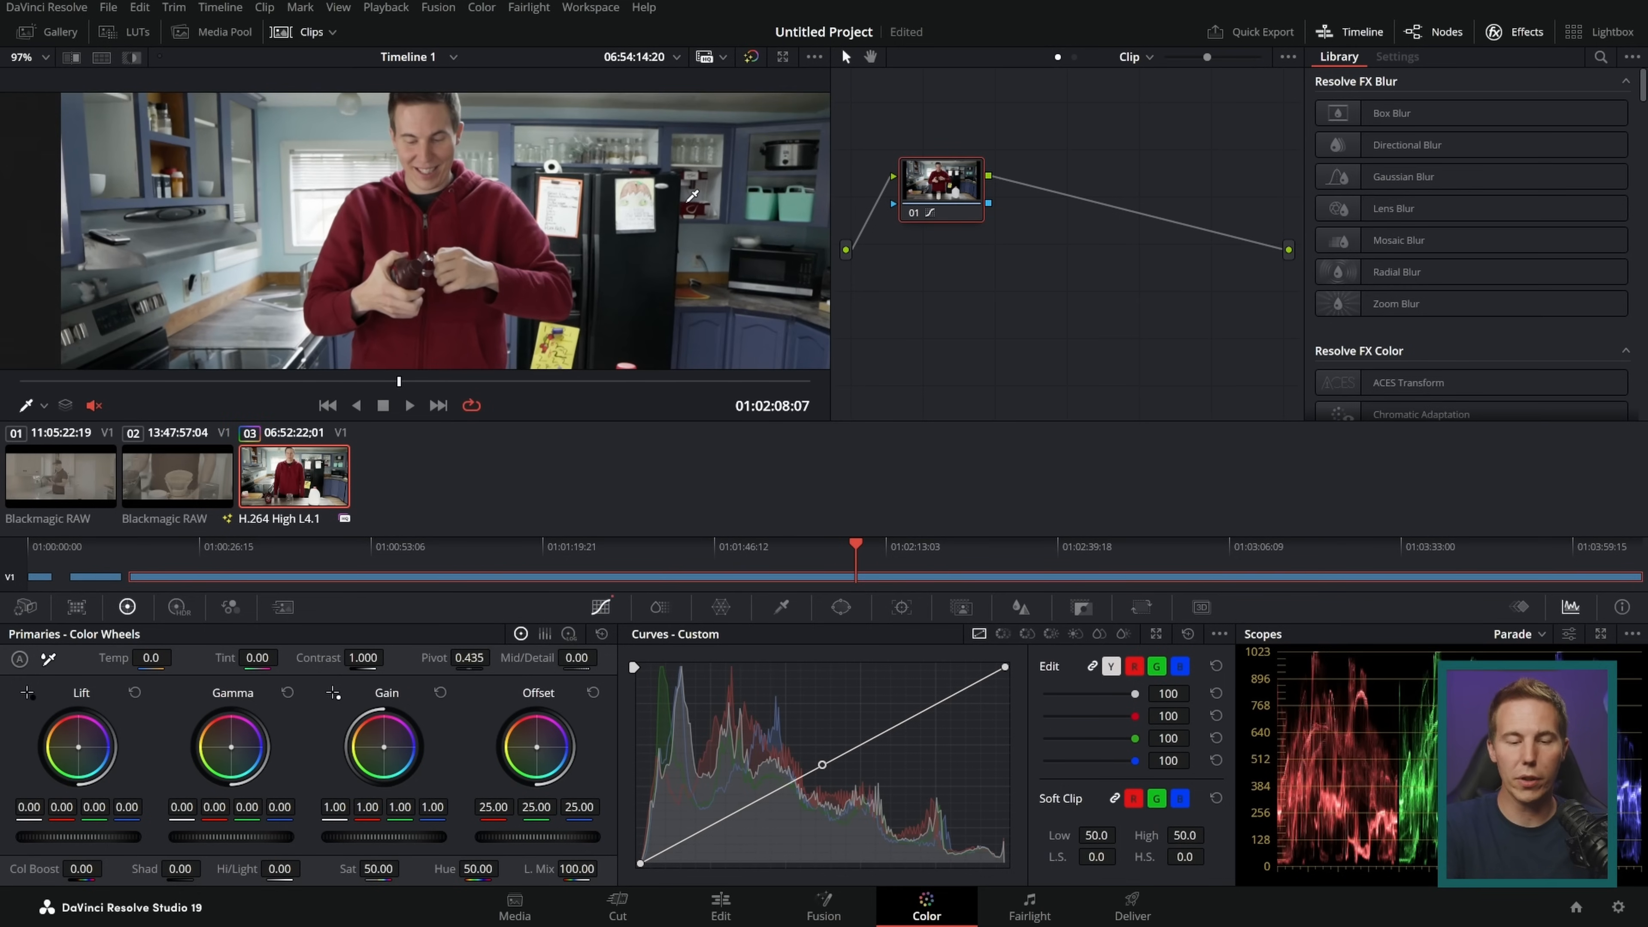
pyautogui.moveTo(683, 197); pyautogui.dragTo(678, 221)
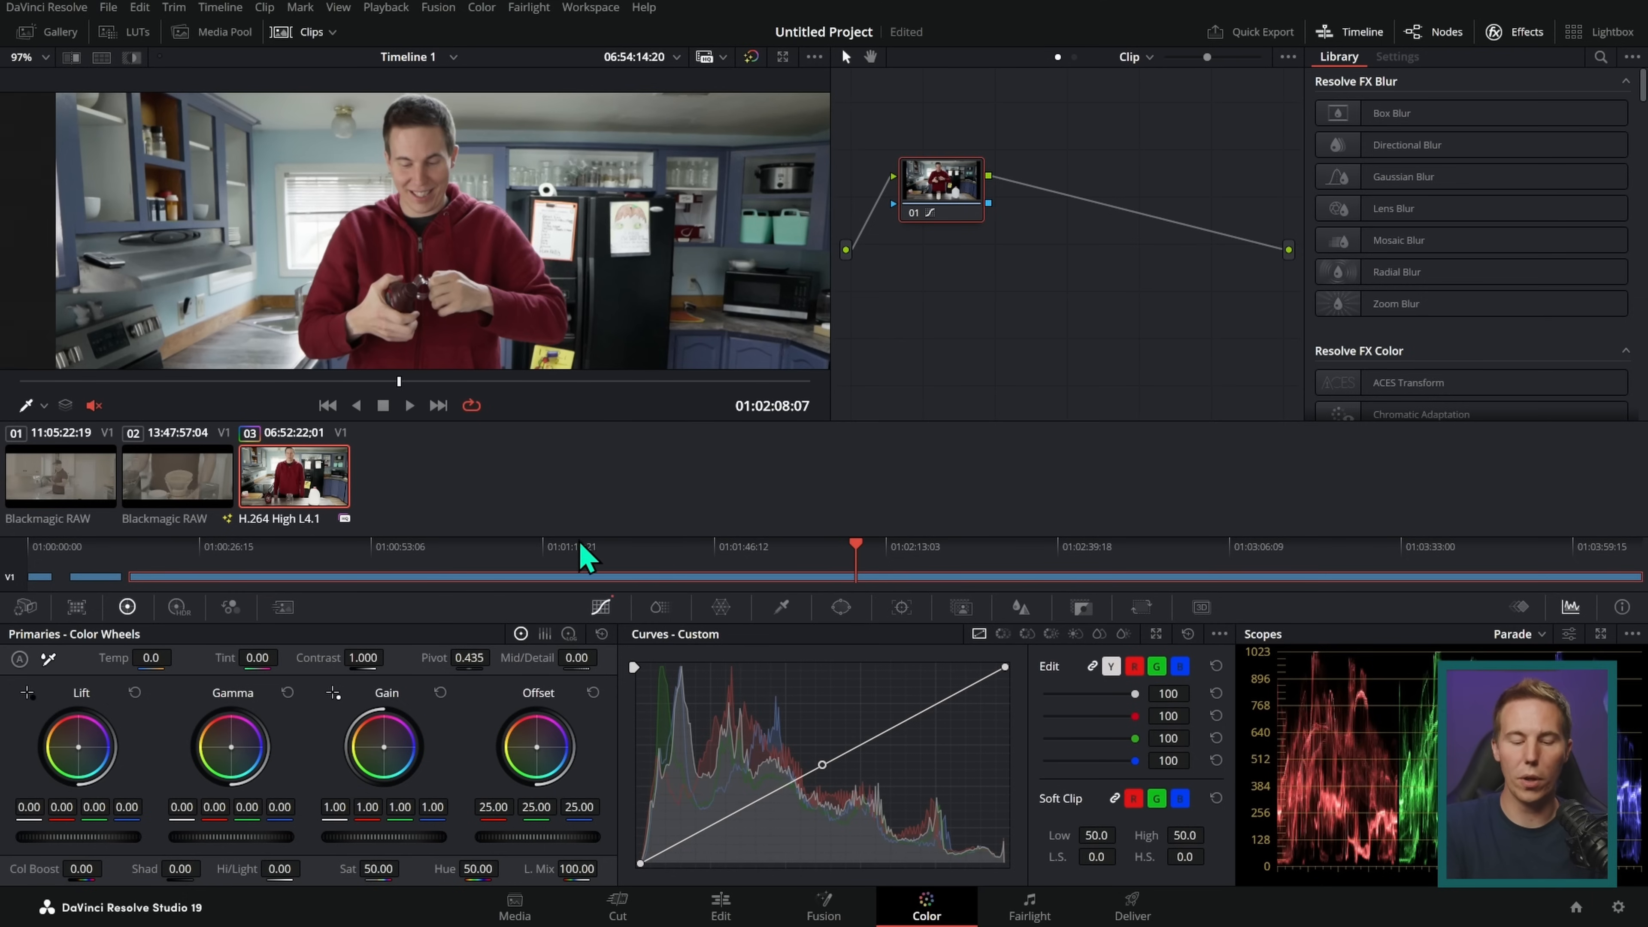
pyautogui.moveTo(33, 573)
pyautogui.mouseDown()
pyautogui.moveTo(1132, 549)
pyautogui.moveTo(1567, 617)
pyautogui.moveTo(1028, 853)
pyautogui.moveTo(203, 883)
pyautogui.moveTo(172, 587)
pyautogui.mouseUp()
pyautogui.moveTo(814, 410)
pyautogui.mouseDown()
pyautogui.moveTo(815, 607)
pyautogui.moveTo(836, 603)
pyautogui.mouseUp()
pyautogui.press('Escape')
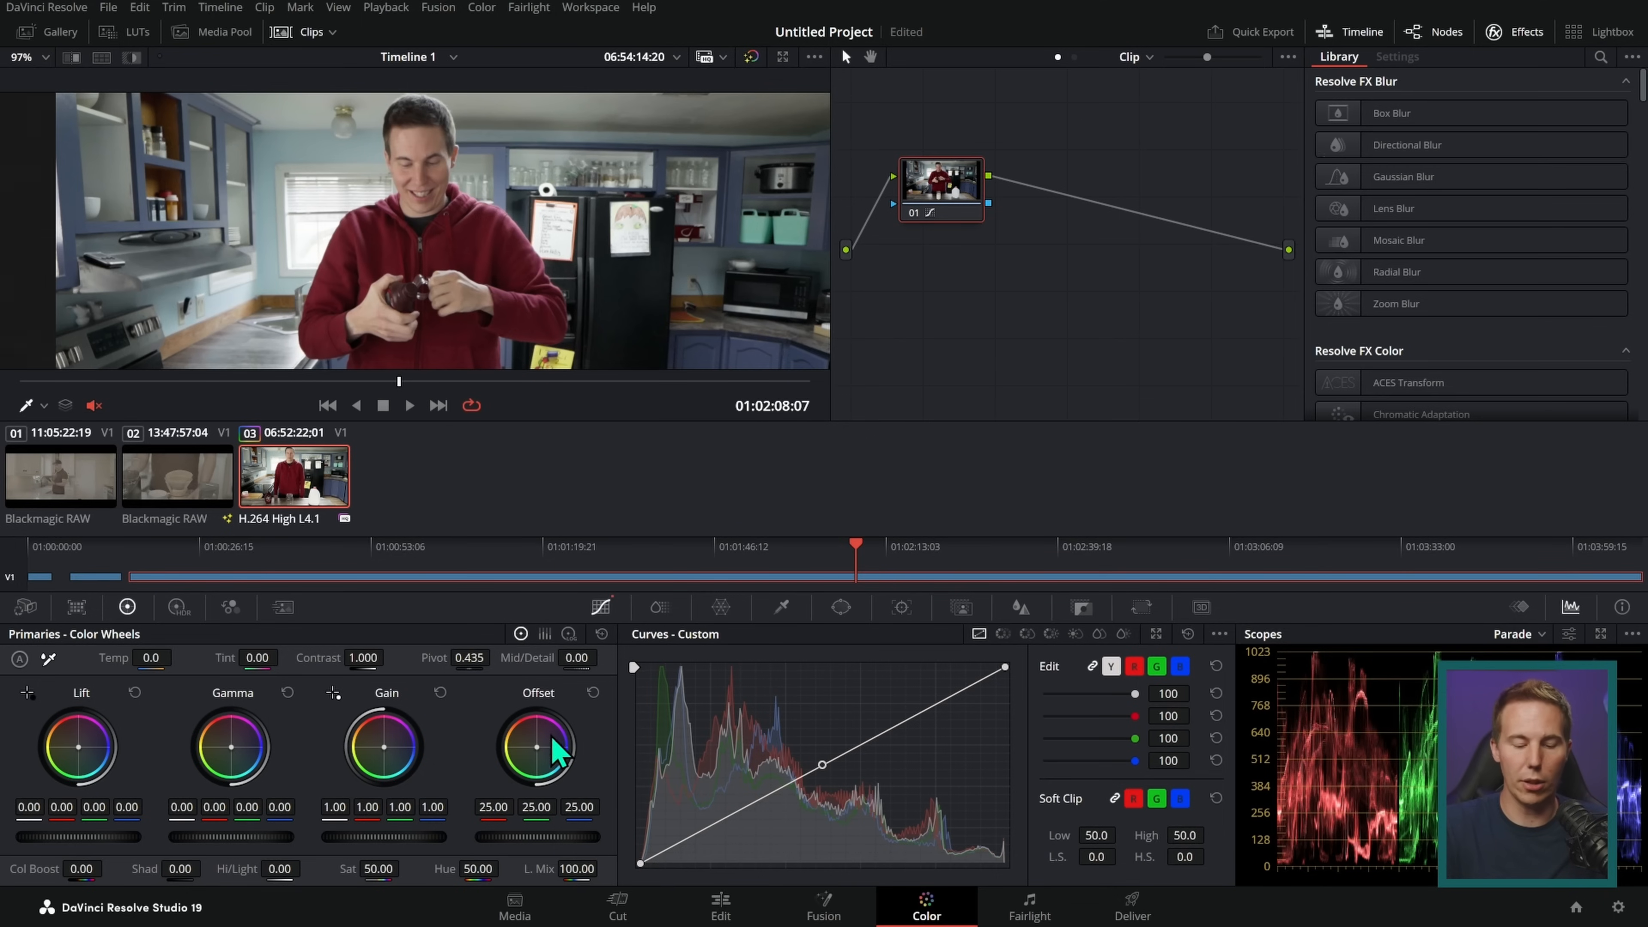
# Step: Try a warm offset of 34.84, 22.79 and 12.30 on the ChocMilk clip and reset its grade
pyautogui.moveTo(539, 750); pyautogui.dragTo(531, 741)
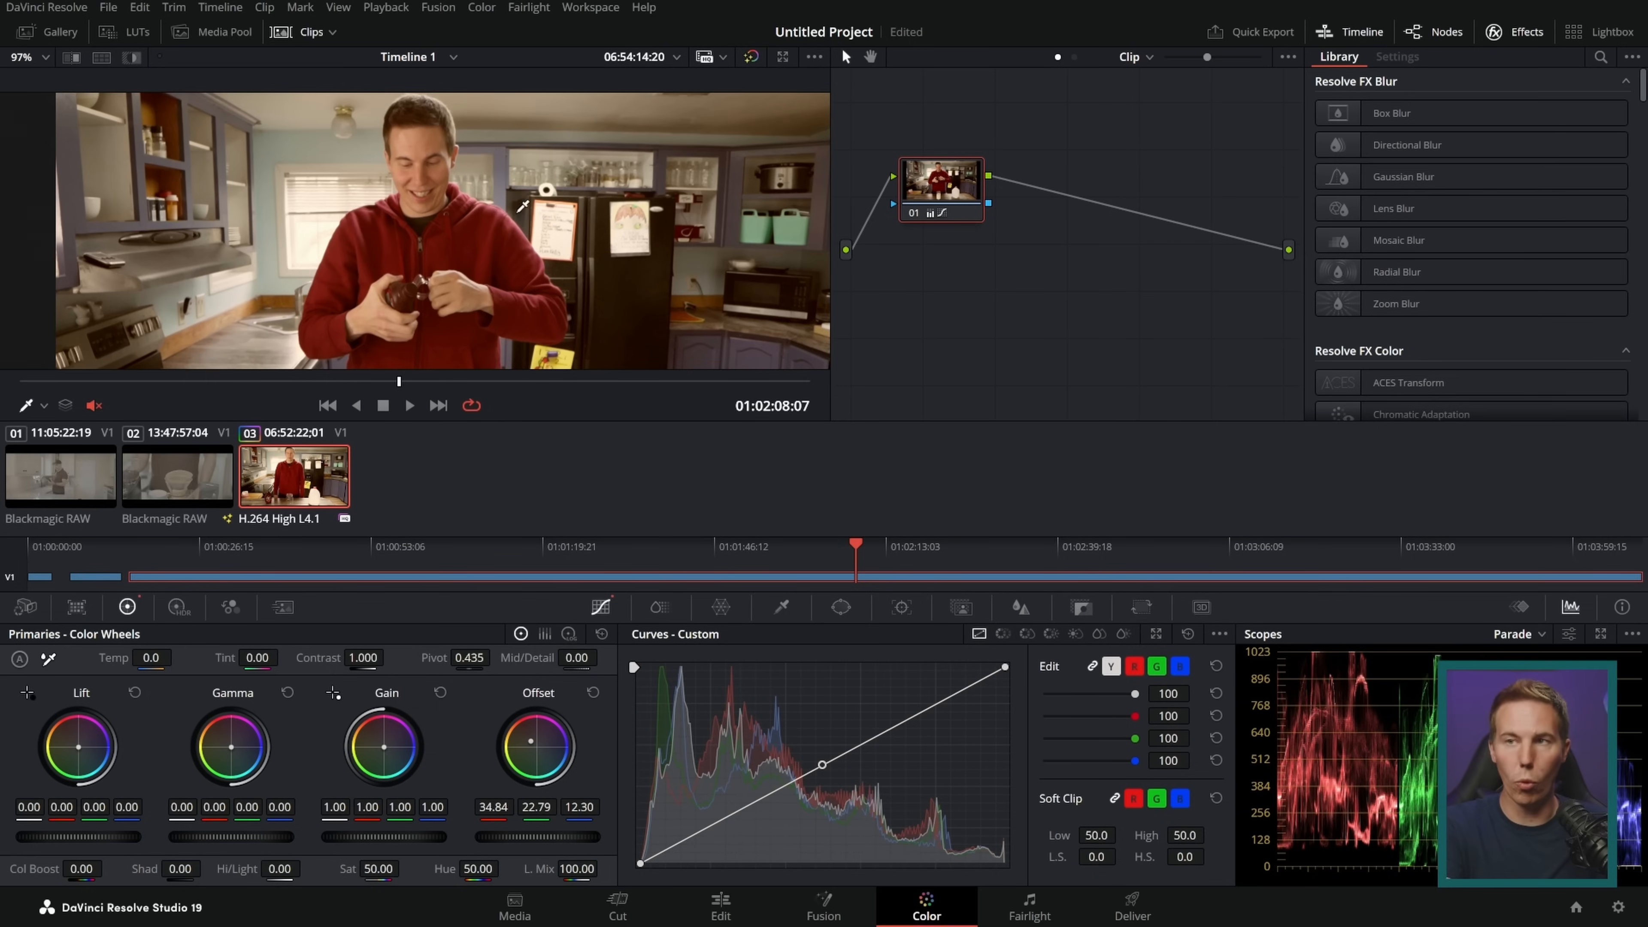
pyautogui.hotkey('ctrl', 'Home')
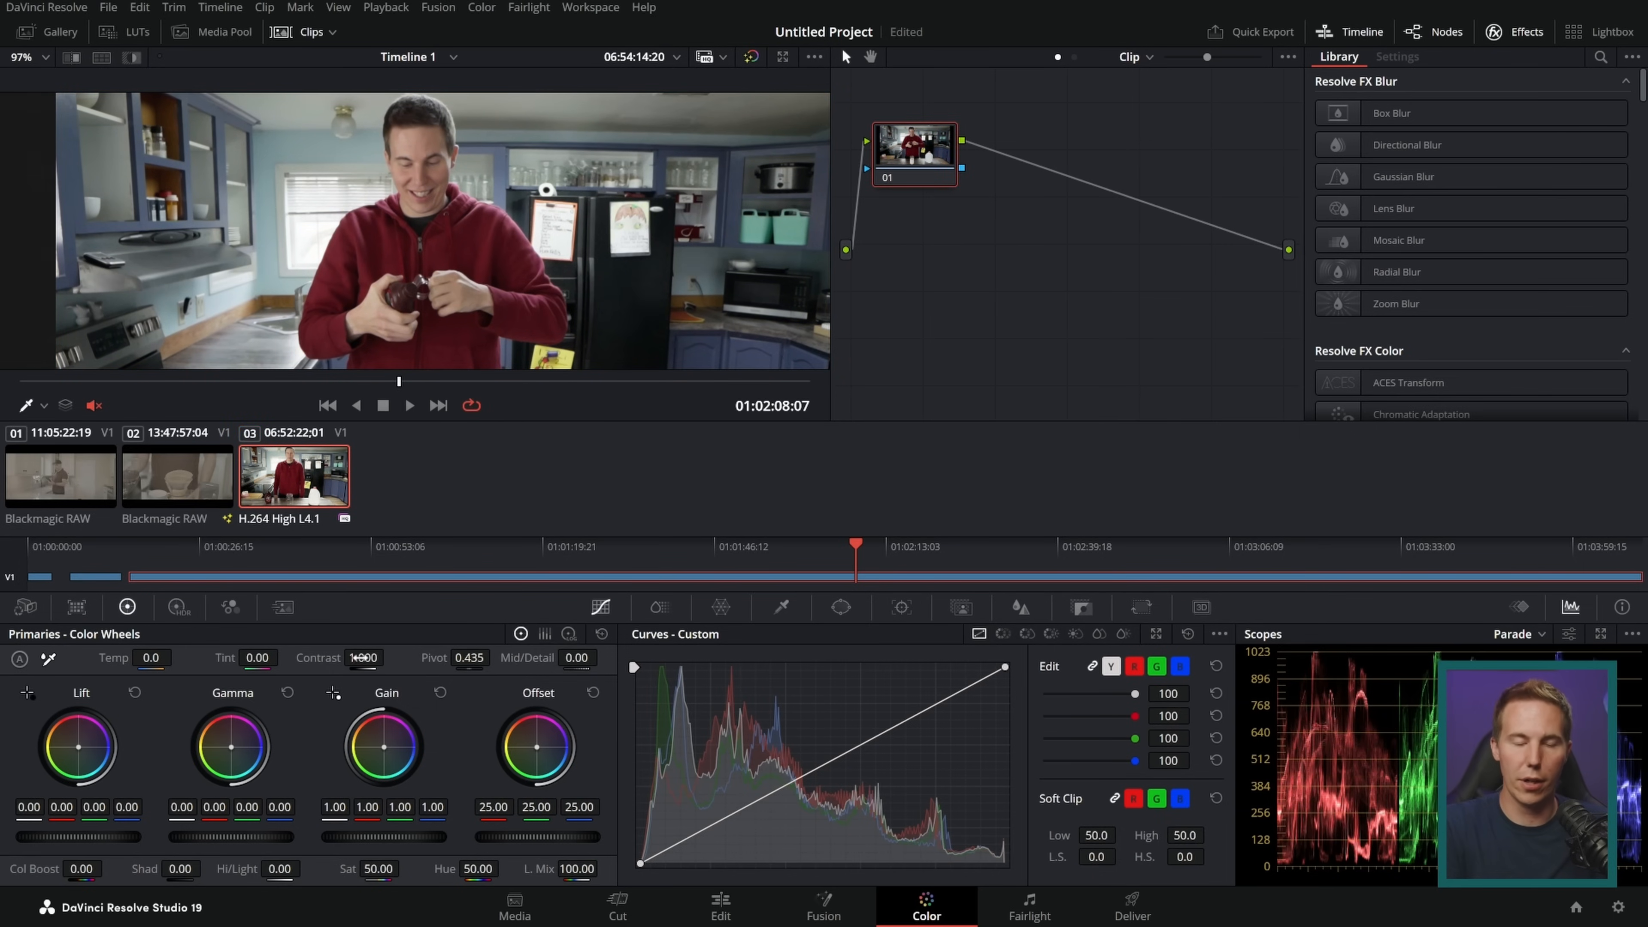
# Step: Try a contrast of 1.528 and a saturation of 72.60 on the ChocMilk clip, reverting each change
pyautogui.moveTo(364, 658); pyautogui.dragTo(429, 657)
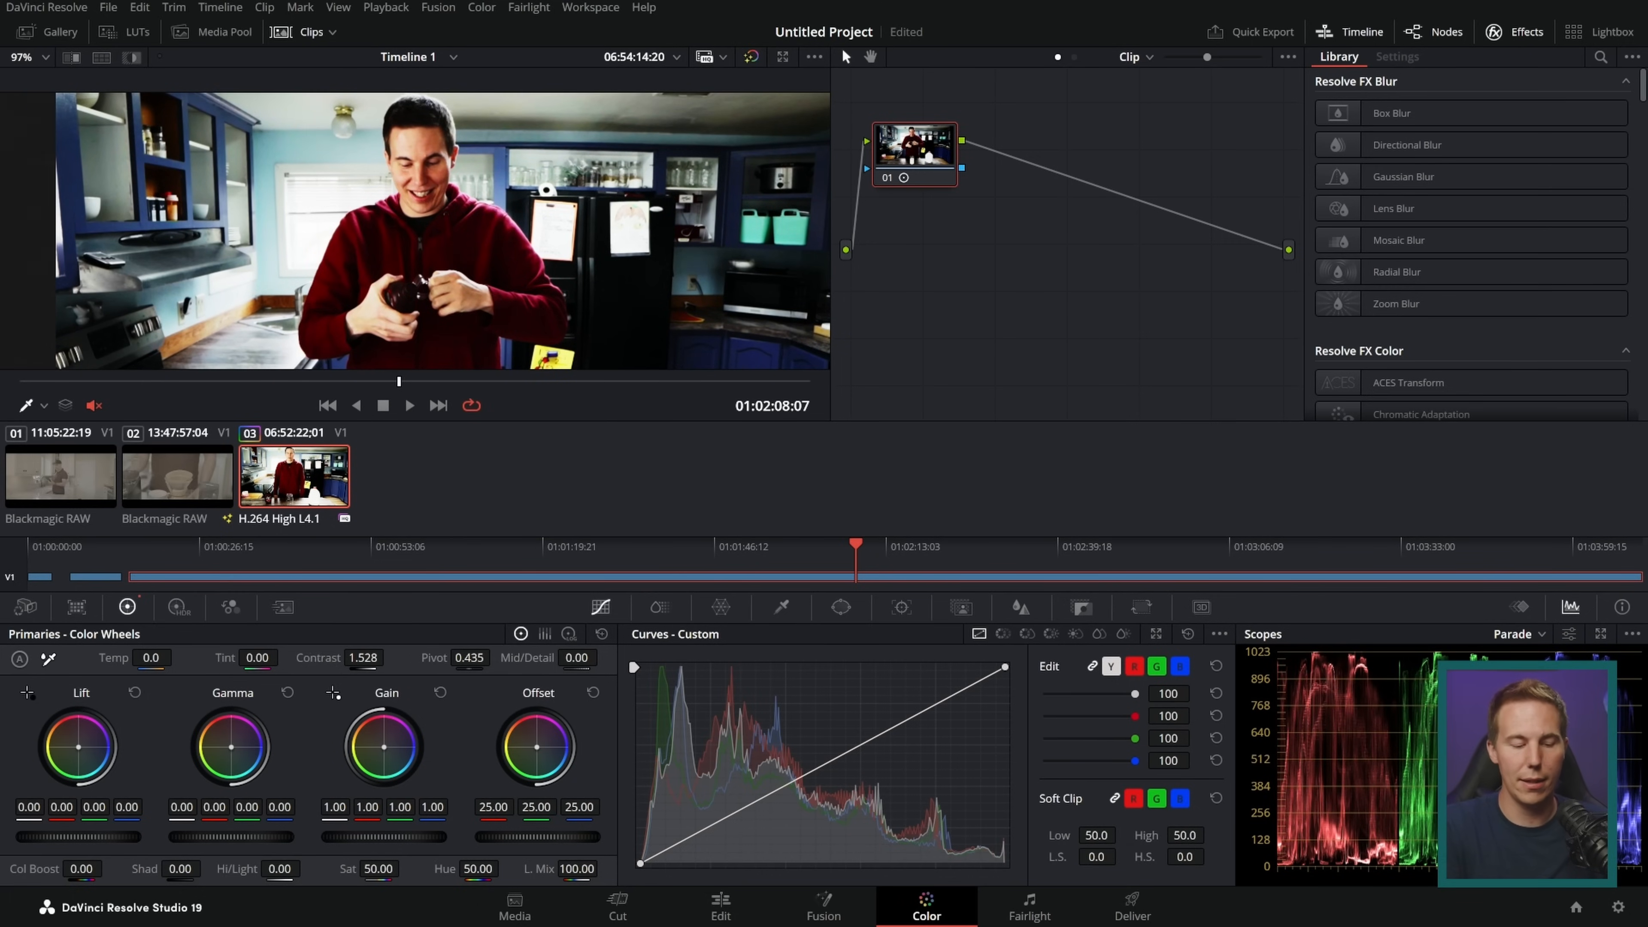
pyautogui.doubleClick(324, 659)
pyautogui.moveTo(378, 869); pyautogui.dragTo(405, 868)
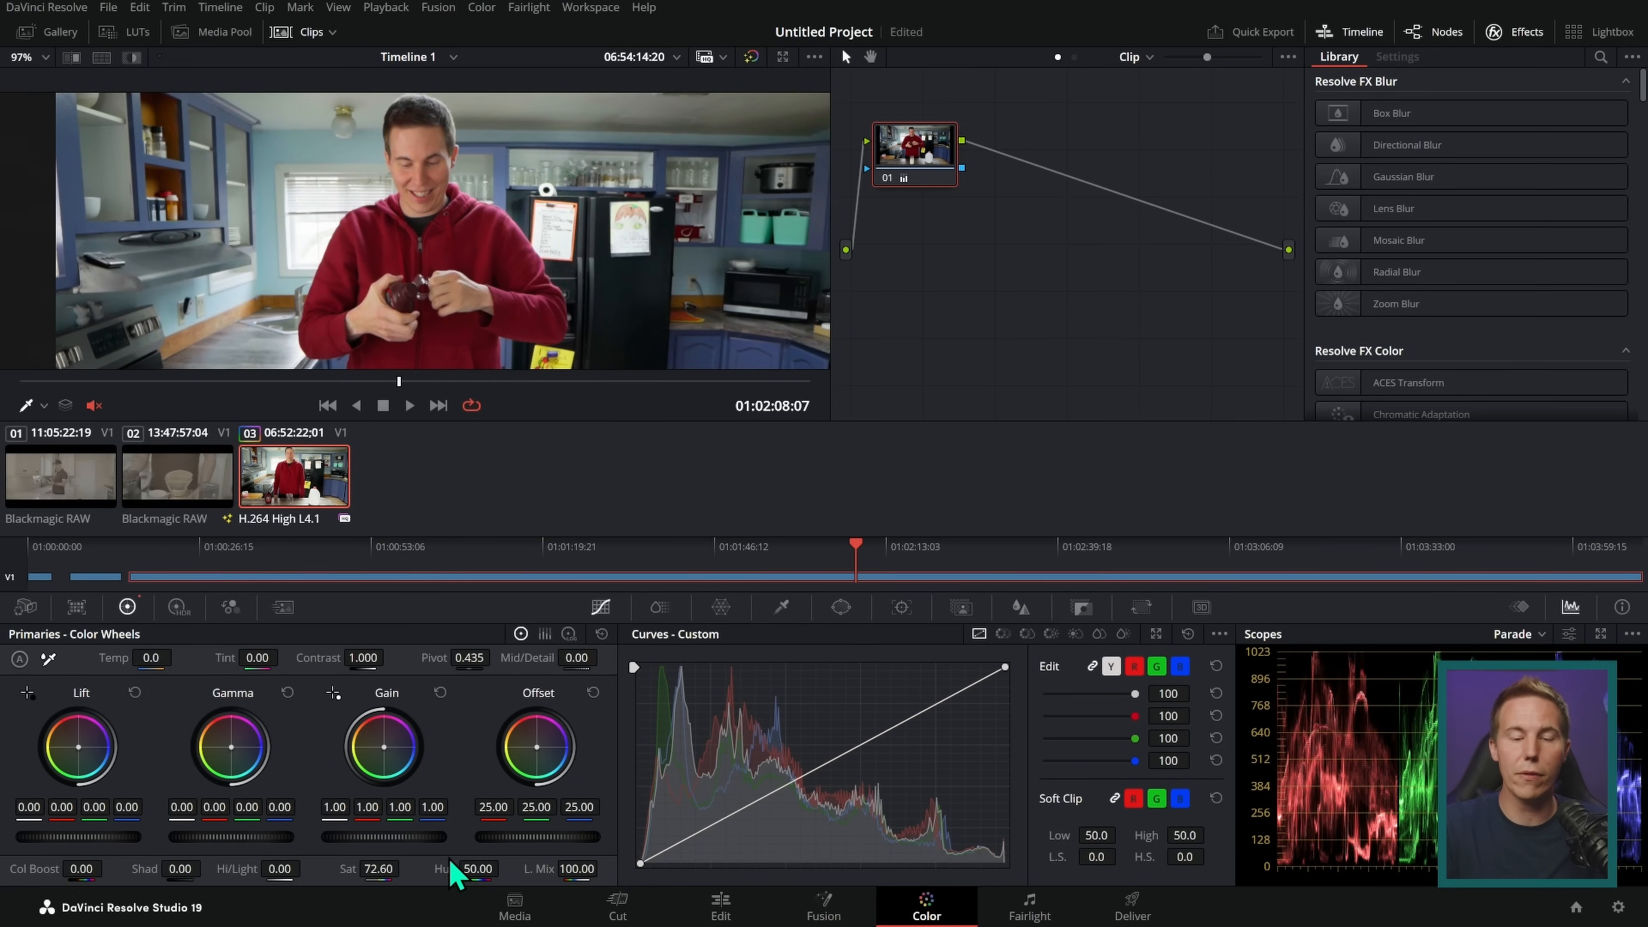
pyautogui.hotkey('ctrl', 'z')
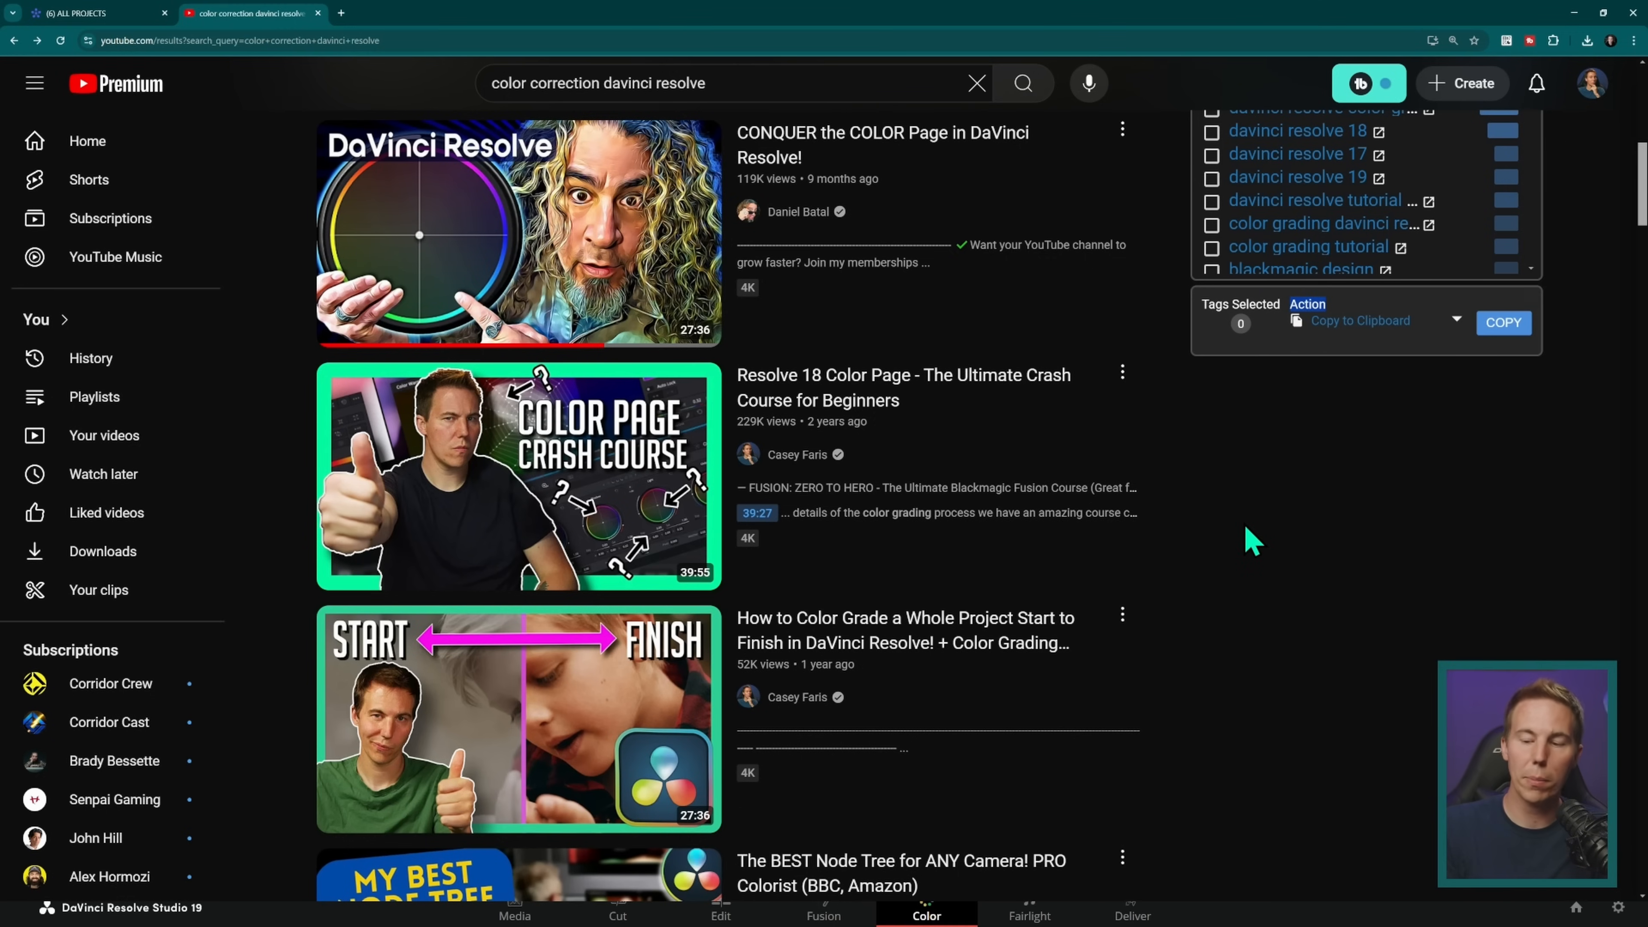
# Step: Look through the YouTube results for "color correction davinci resolve" in the browser and open the first video
pyautogui.scroll(10, 1137, 548)
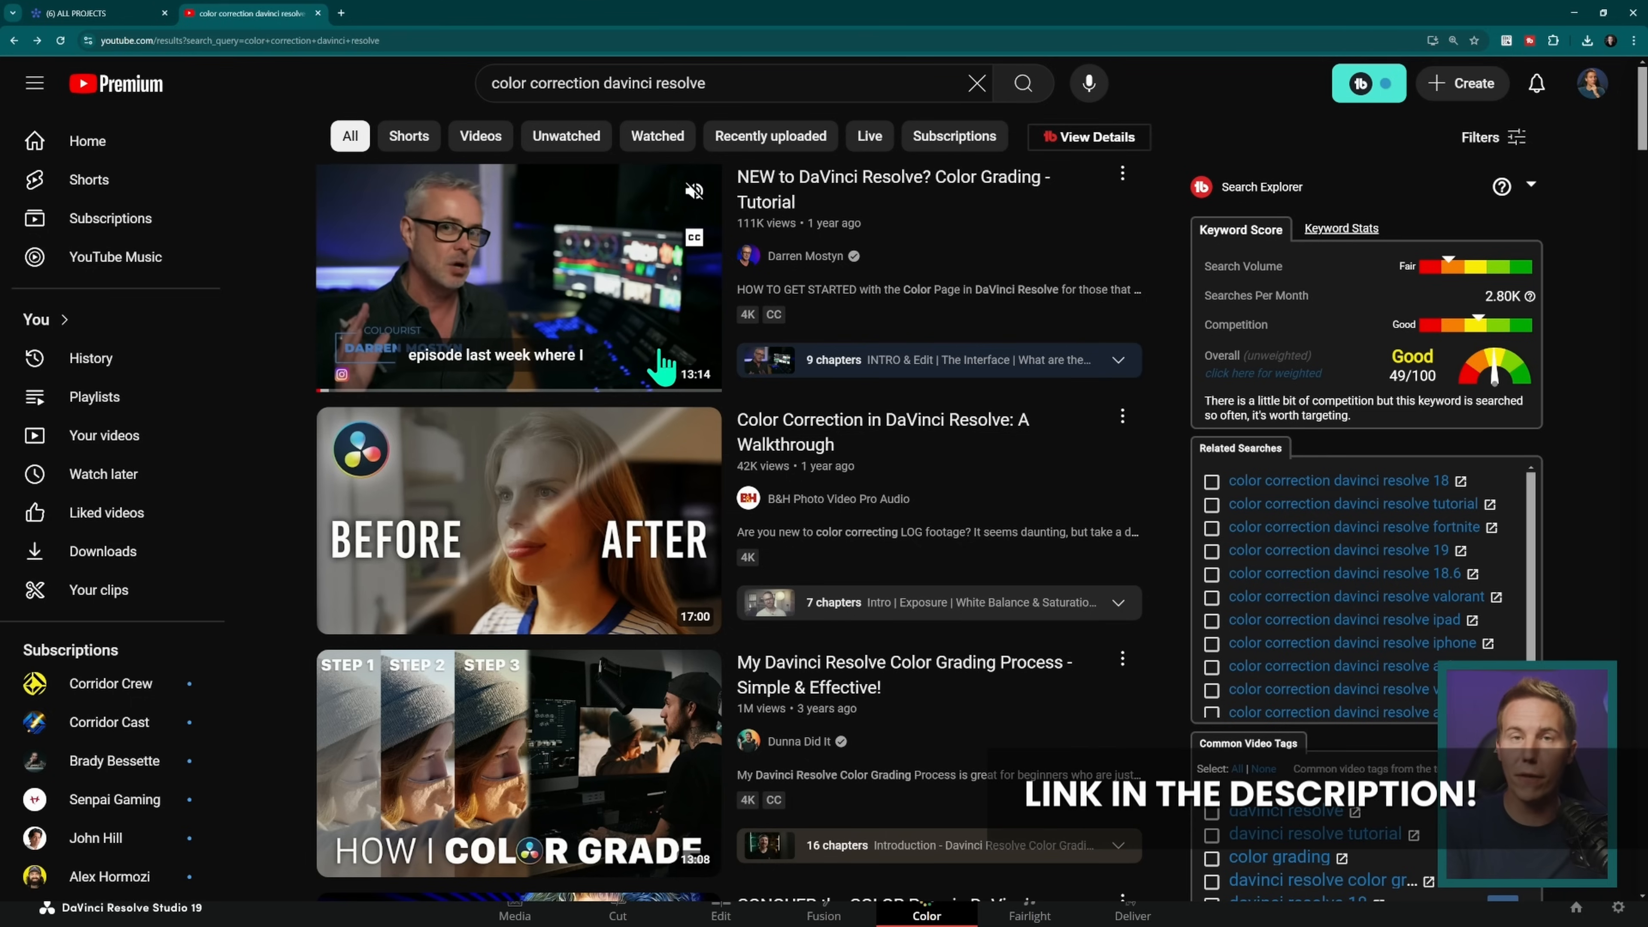
pyautogui.click(529, 330)
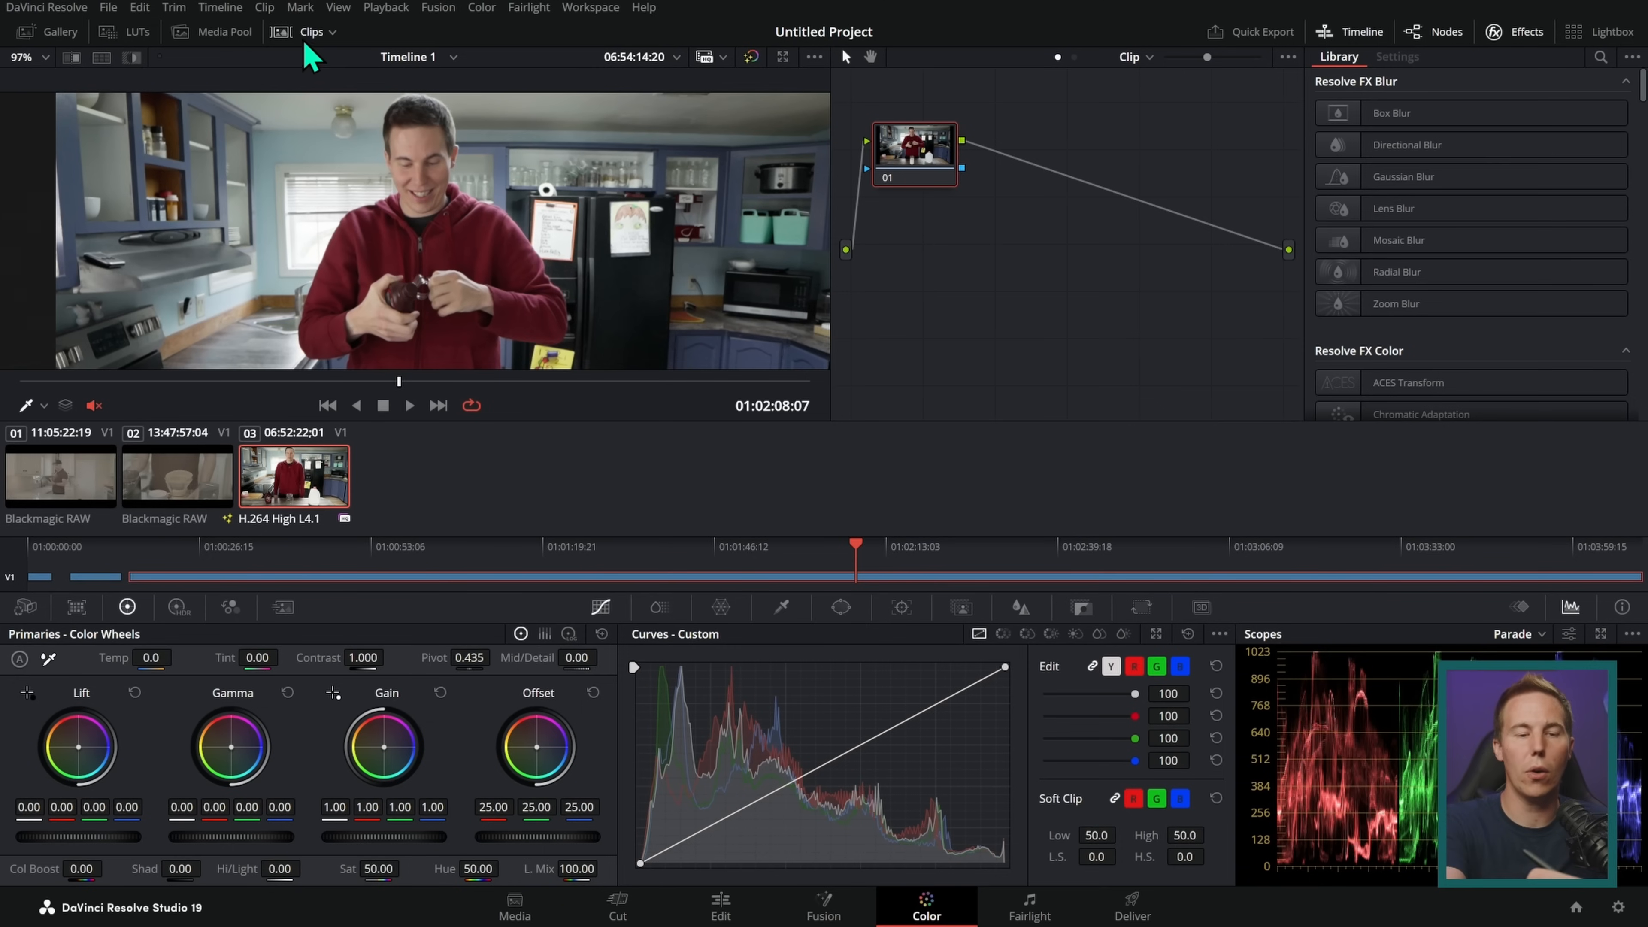
# Step: Back on the Color page, hide the clip thumbnails and add a serial node with a circle window after node 01
pyautogui.click(306, 33)
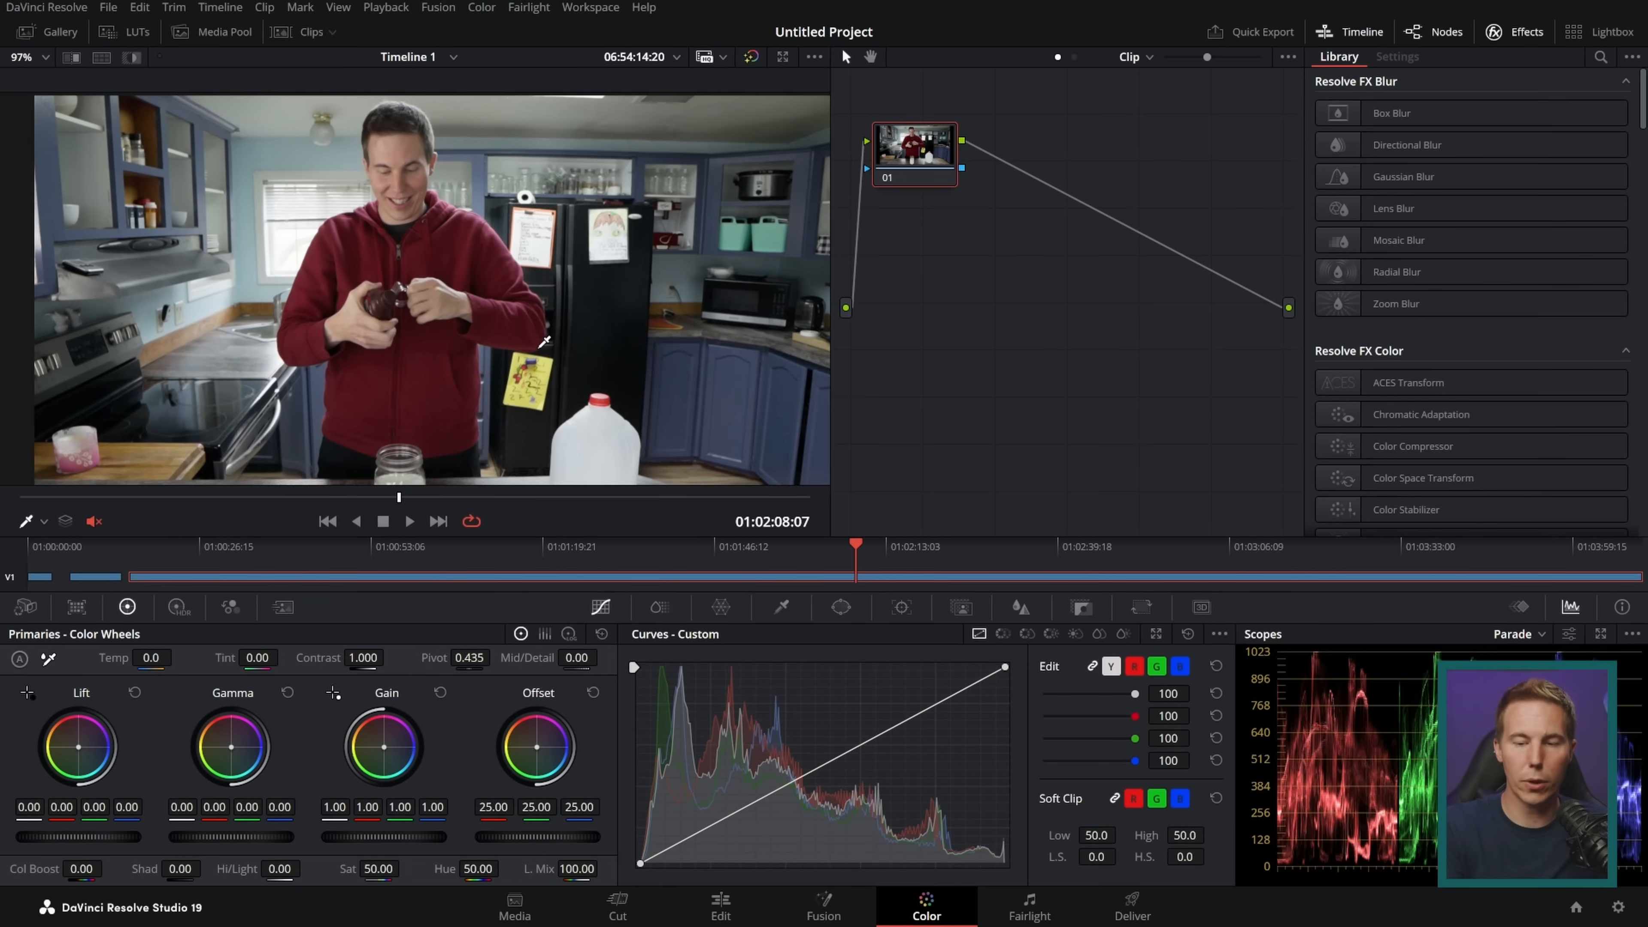
pyautogui.moveTo(936, 185); pyautogui.dragTo(939, 191)
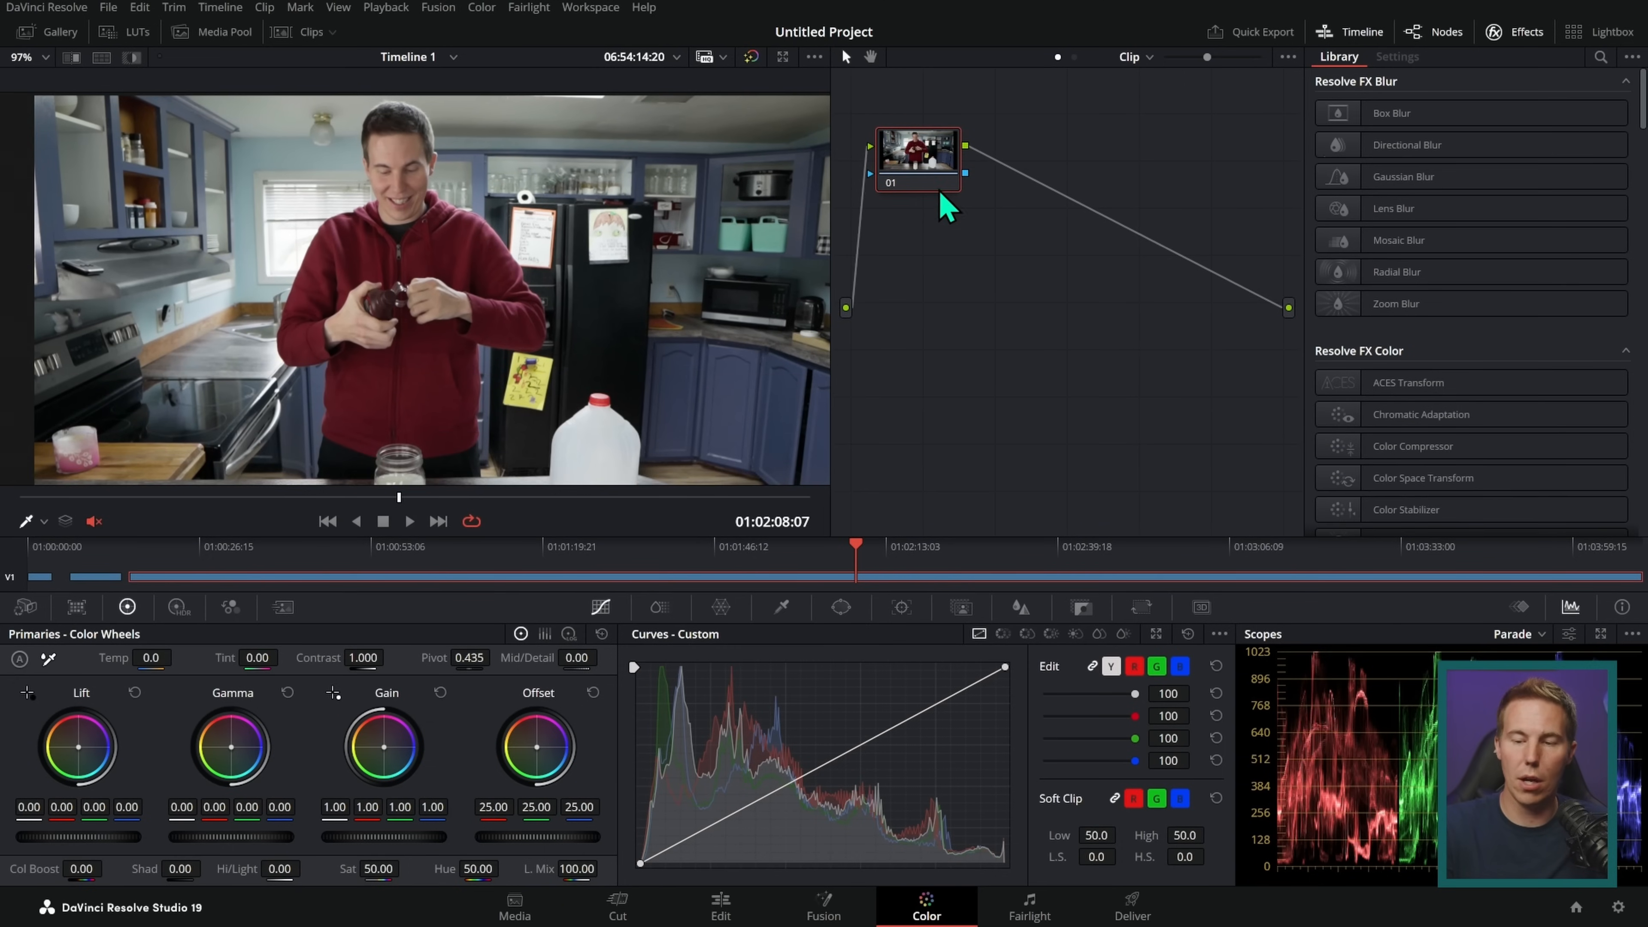
pyautogui.hotkey('alt', 's')
pyautogui.moveTo(1050, 182); pyautogui.dragTo(1049, 174)
pyautogui.click(841, 607)
pyautogui.click(670, 744)
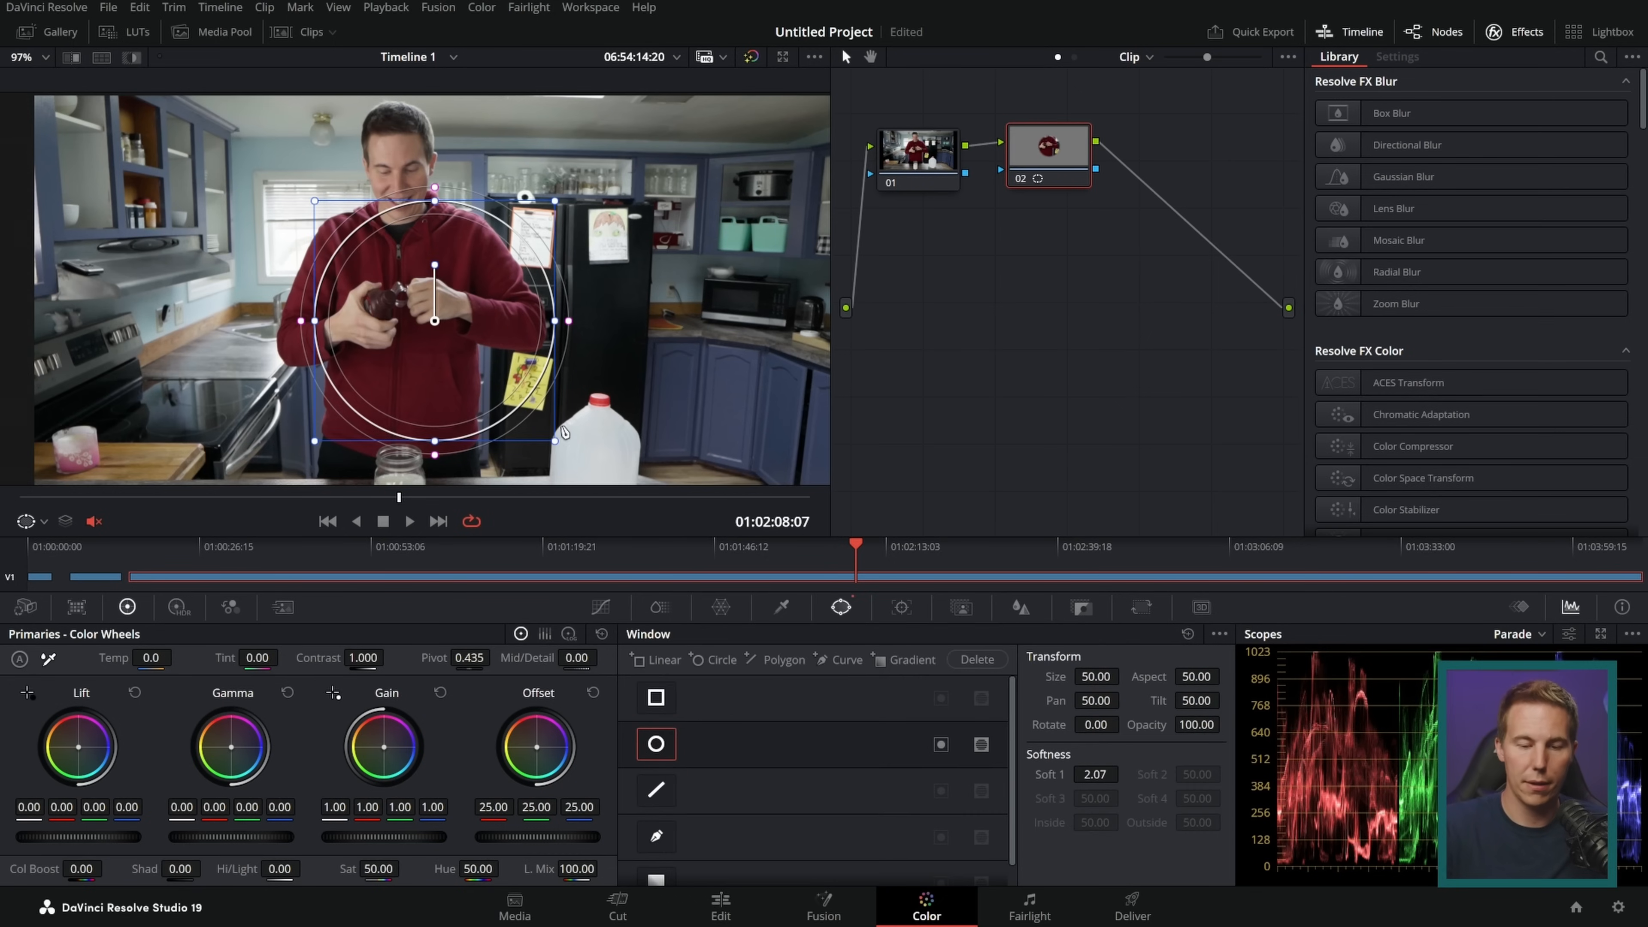
# Step: Fit the circle window around the man with softness 15.30, and grade node 02 with offset 38.45 and gain 1.18, 0.97, 0.79
pyautogui.moveTo(568, 322); pyautogui.dragTo(493, 336)
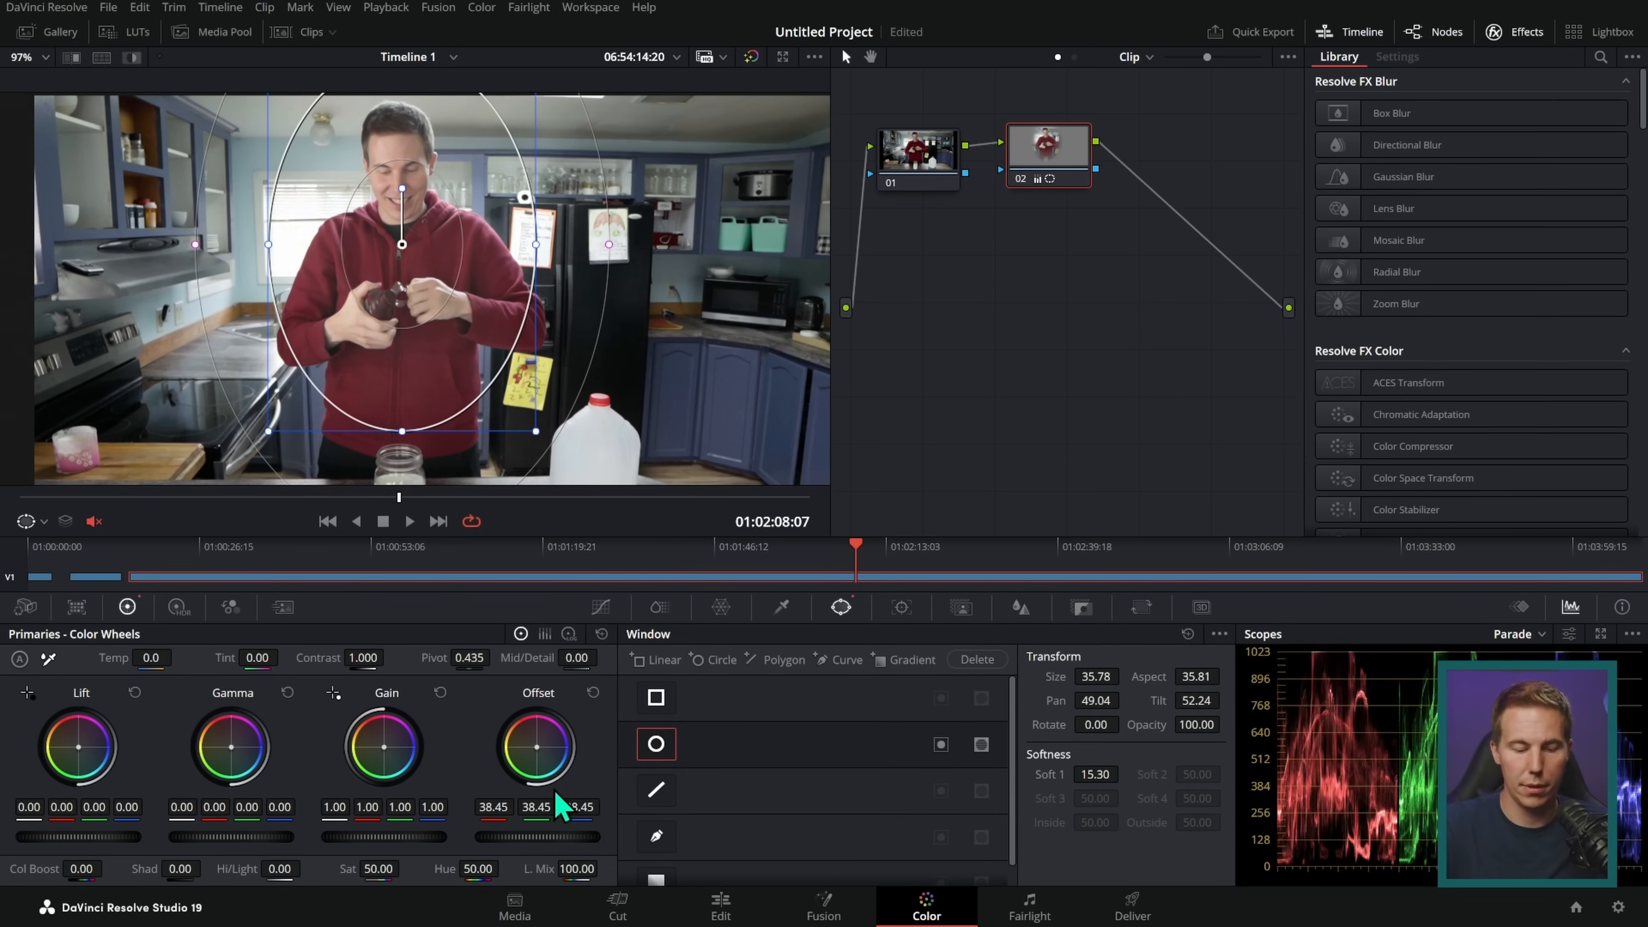
pyautogui.click(601, 607)
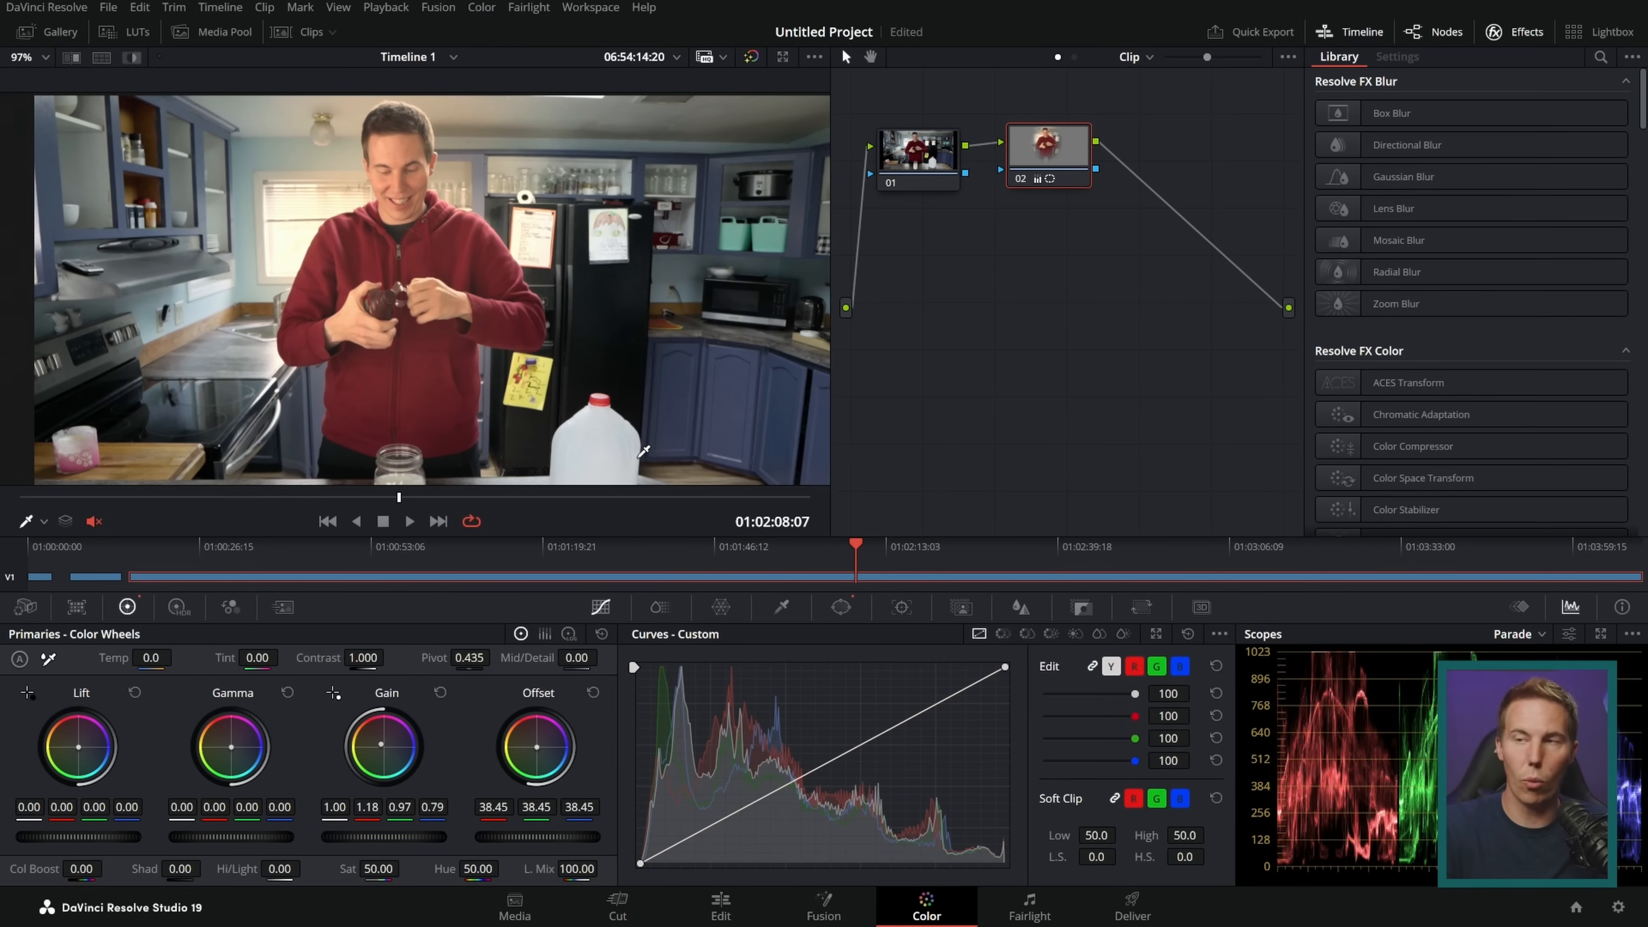
# Step: Toggle node 02 to compare the image with and without its grade, and leave the node disabled
pyautogui.click(1020, 178)
pyautogui.click(1020, 180)
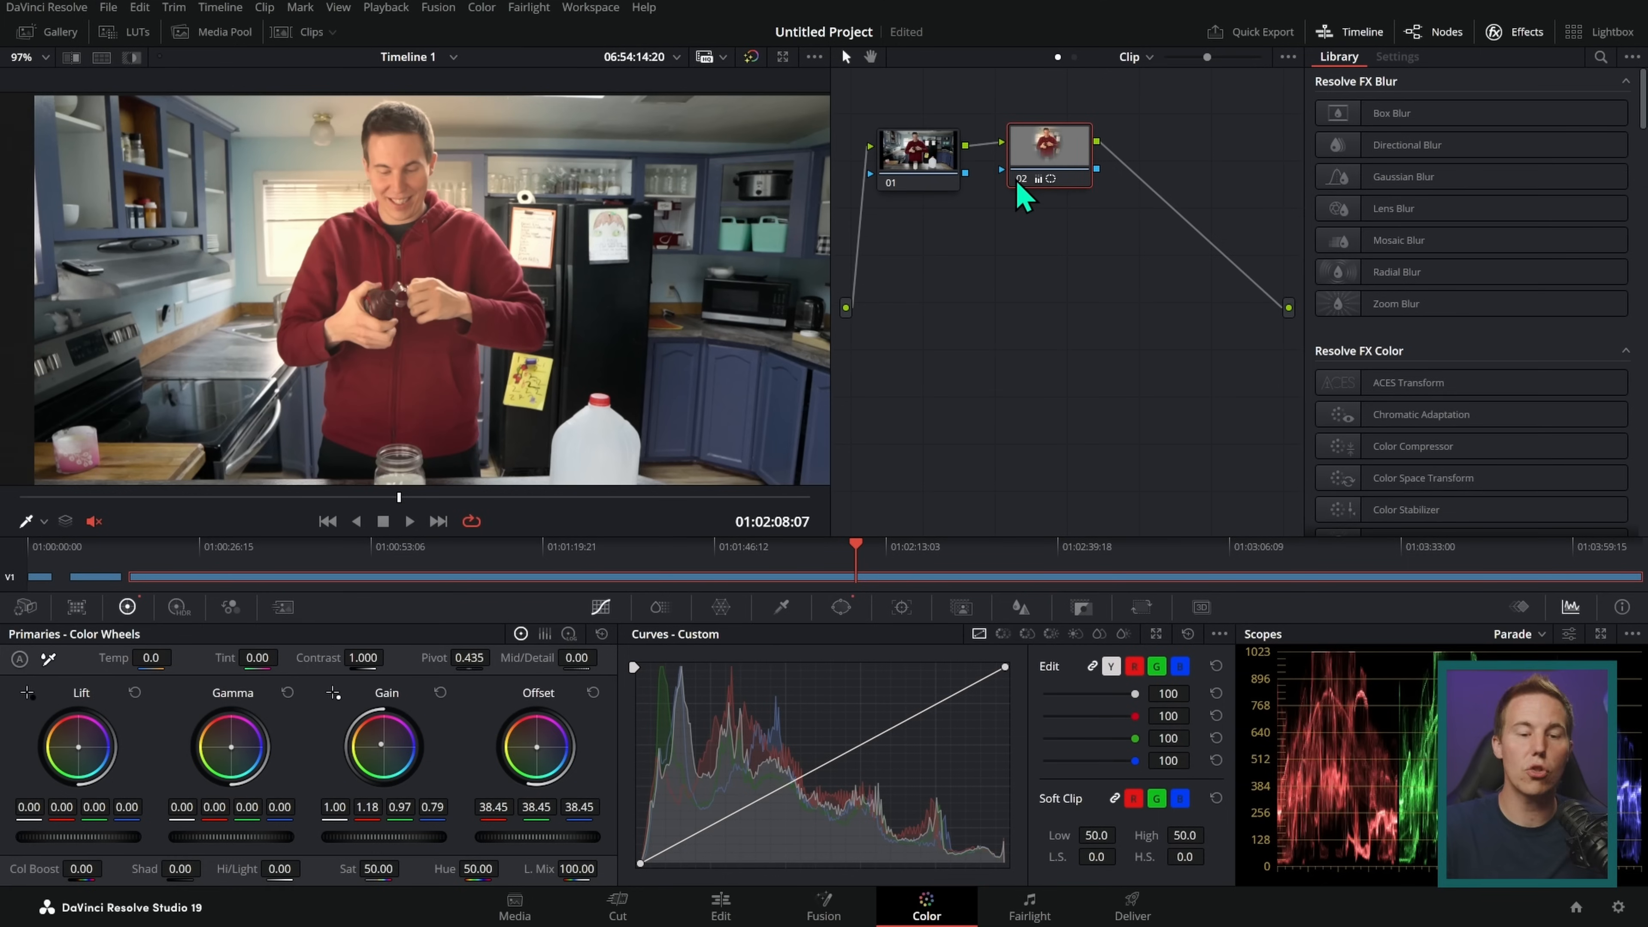
pyautogui.hotkey('ctrl', 'd')
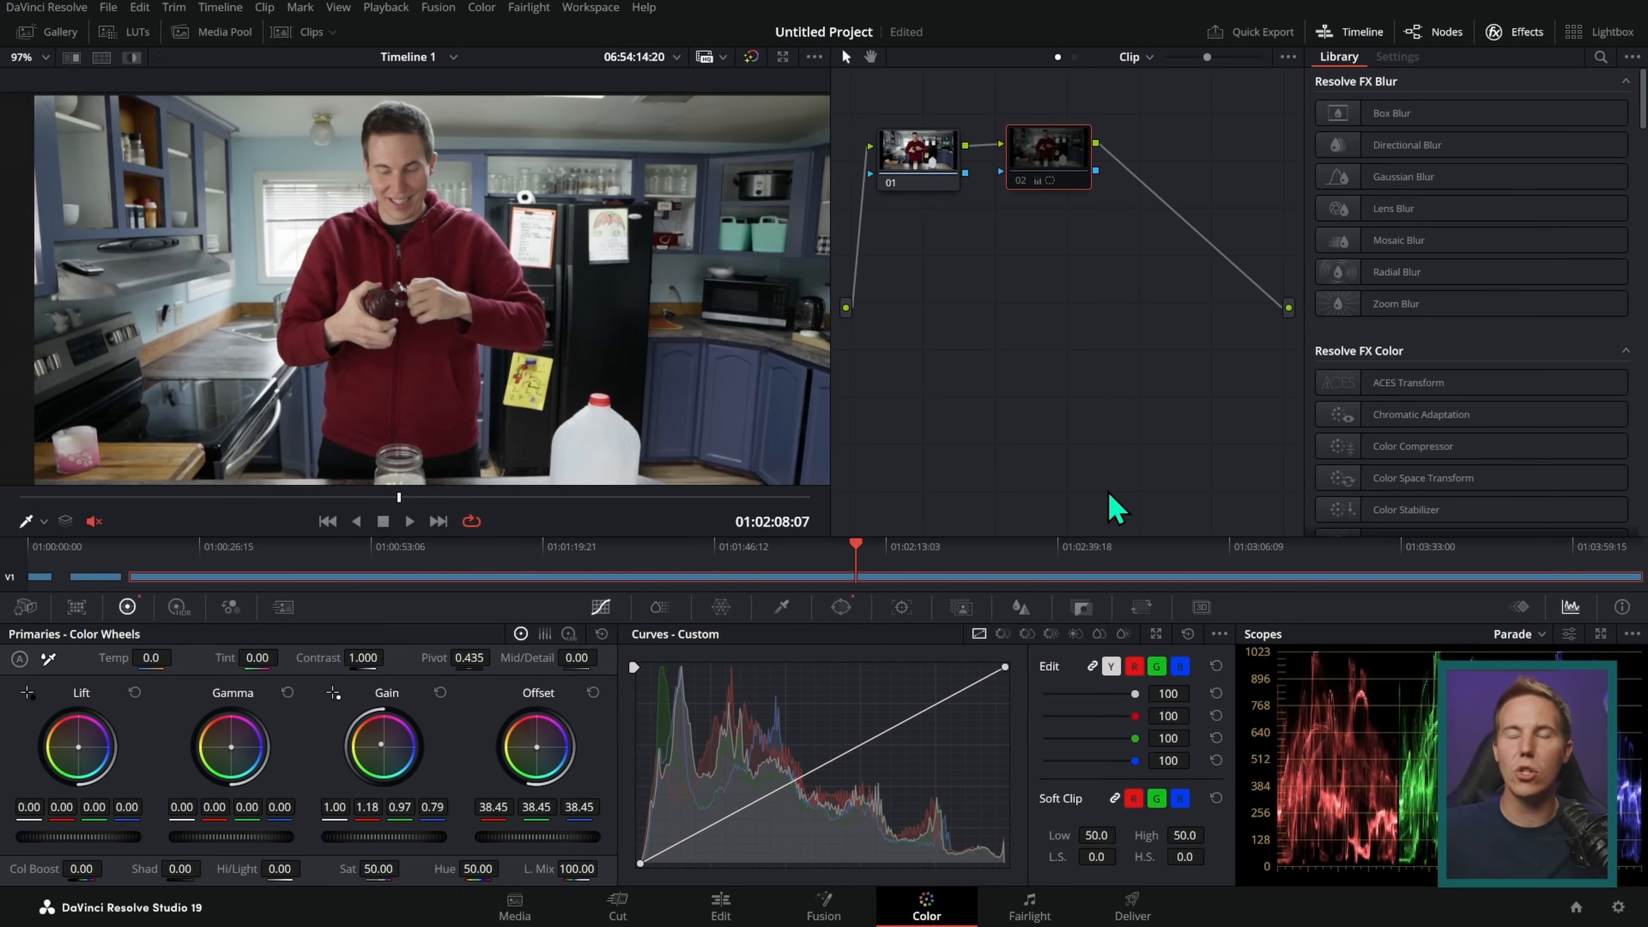
pyautogui.moveTo(919, 684)
pyautogui.mouseDown()
pyautogui.moveTo(913, 878)
pyautogui.moveTo(947, 811)
pyautogui.mouseUp()
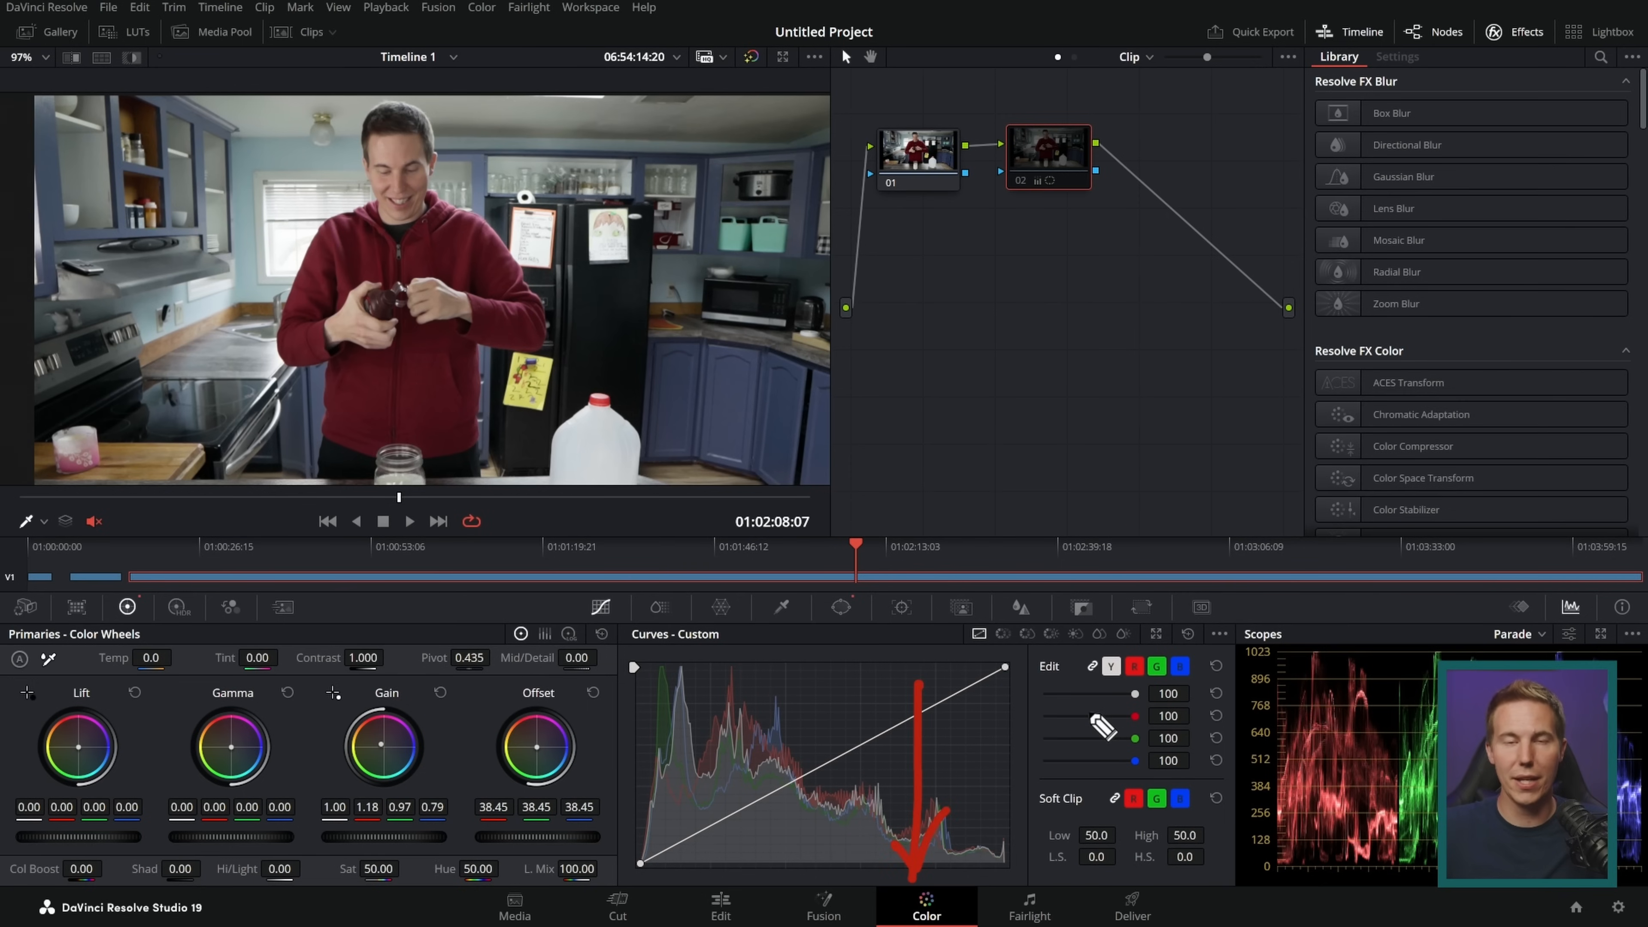
pyautogui.press('Escape')
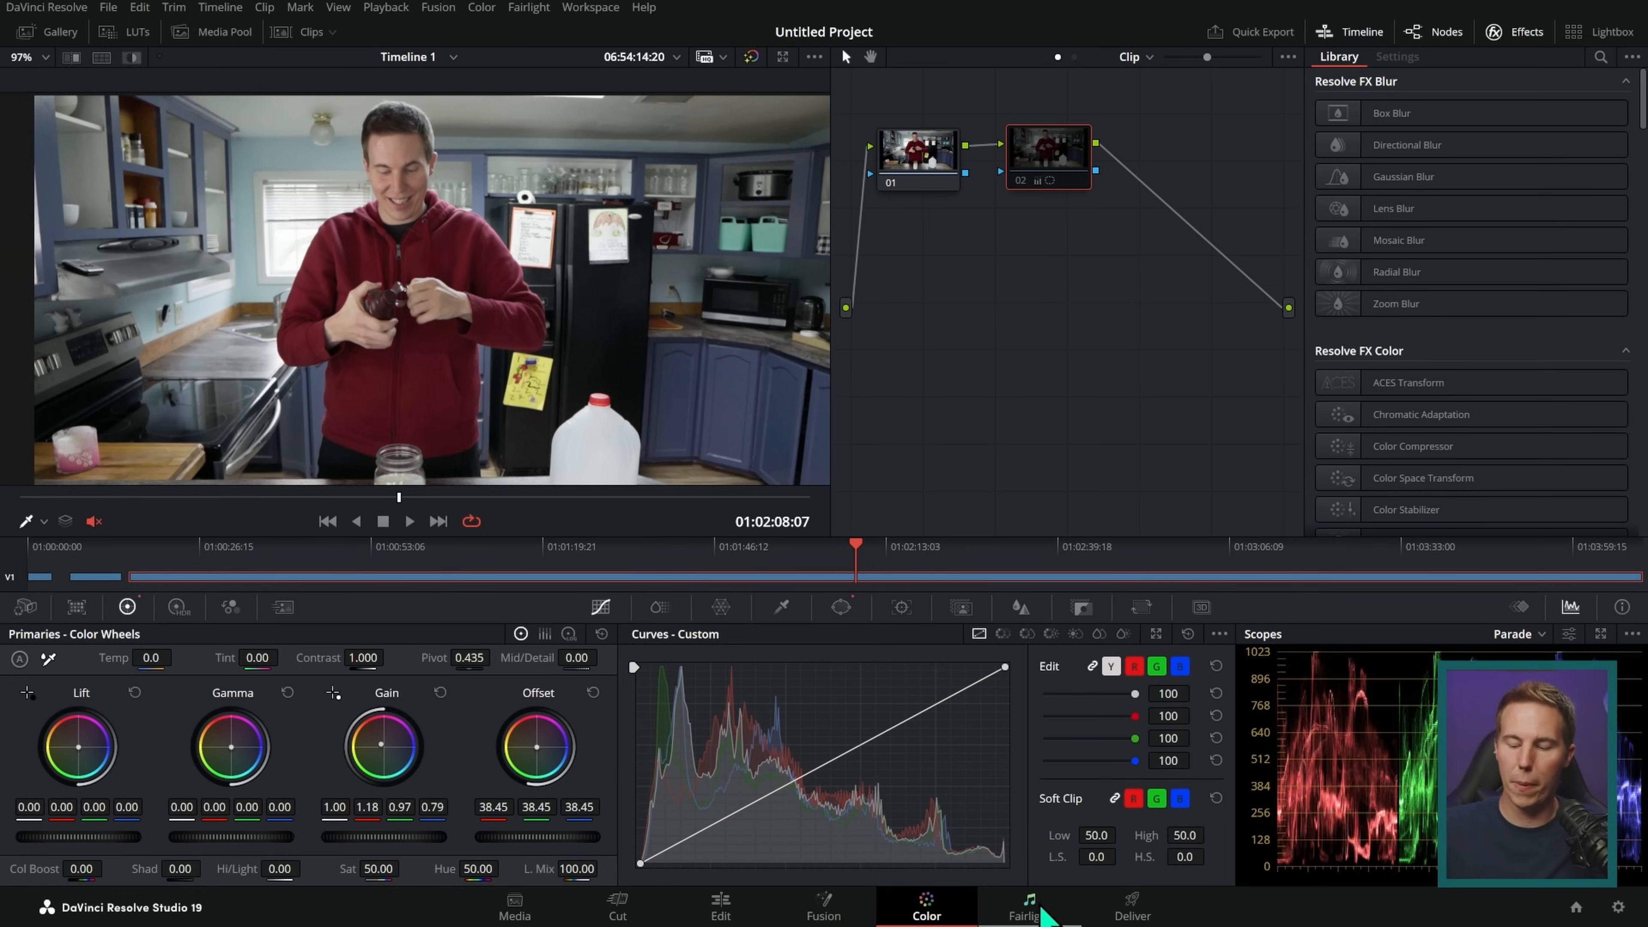
# Step: Enlarge the Audio 1 track on the Fairlight page to show its waveforms and open the track's dynamics settings
pyautogui.click(1036, 914)
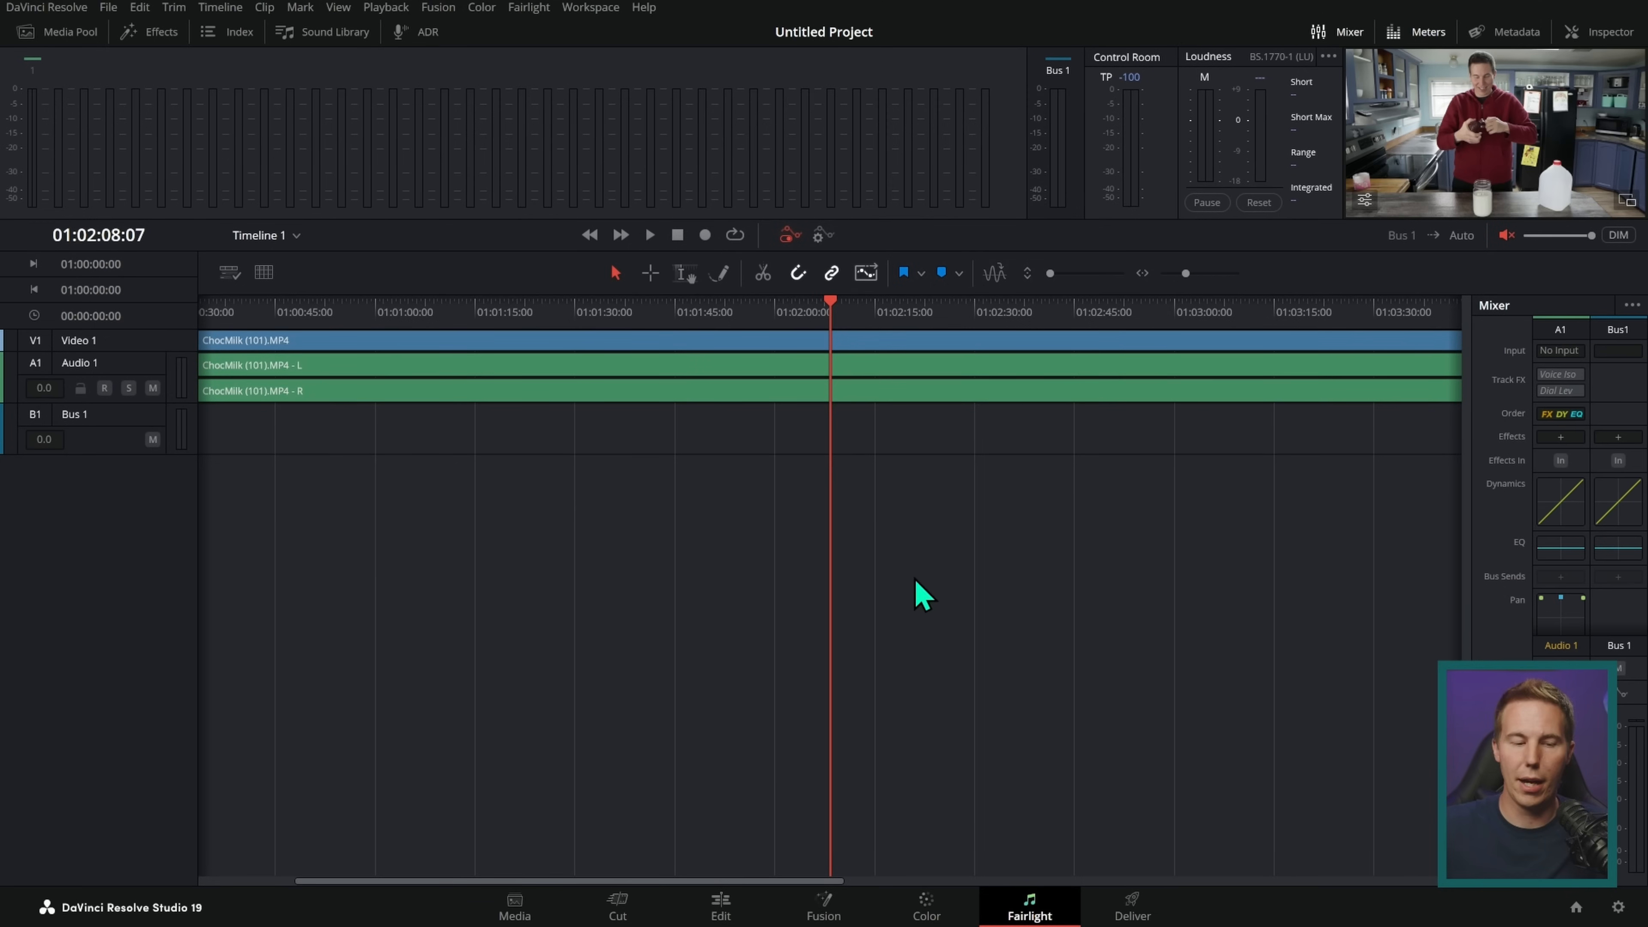
pyautogui.moveTo(165, 402); pyautogui.dragTo(184, 753)
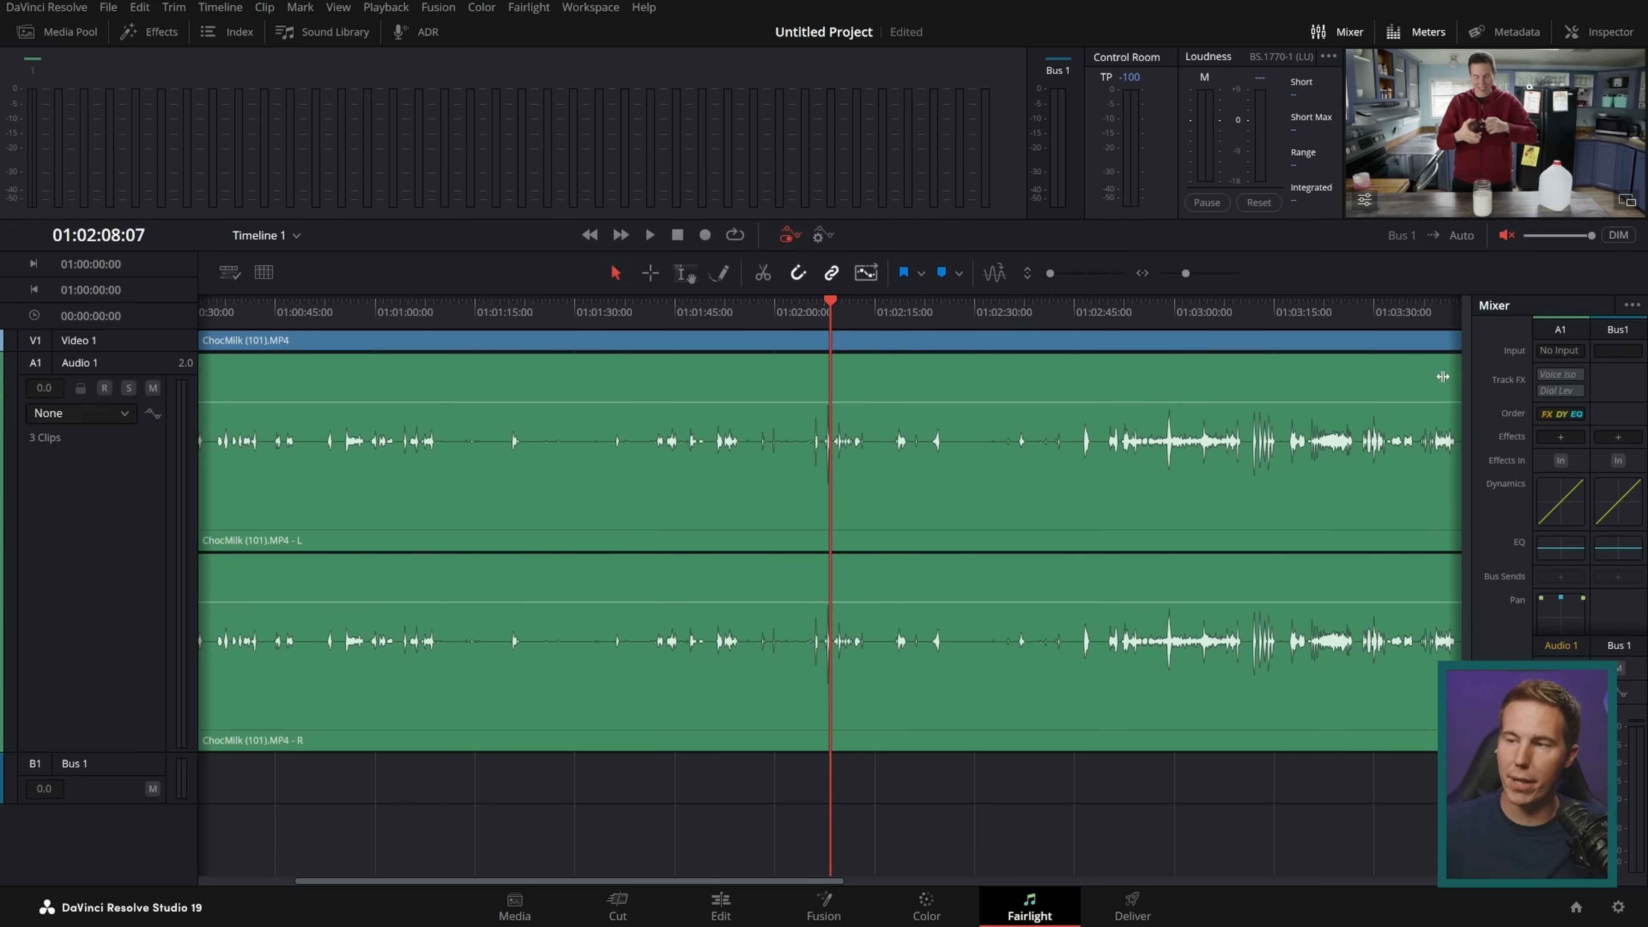
pyautogui.doubleClick(1557, 499)
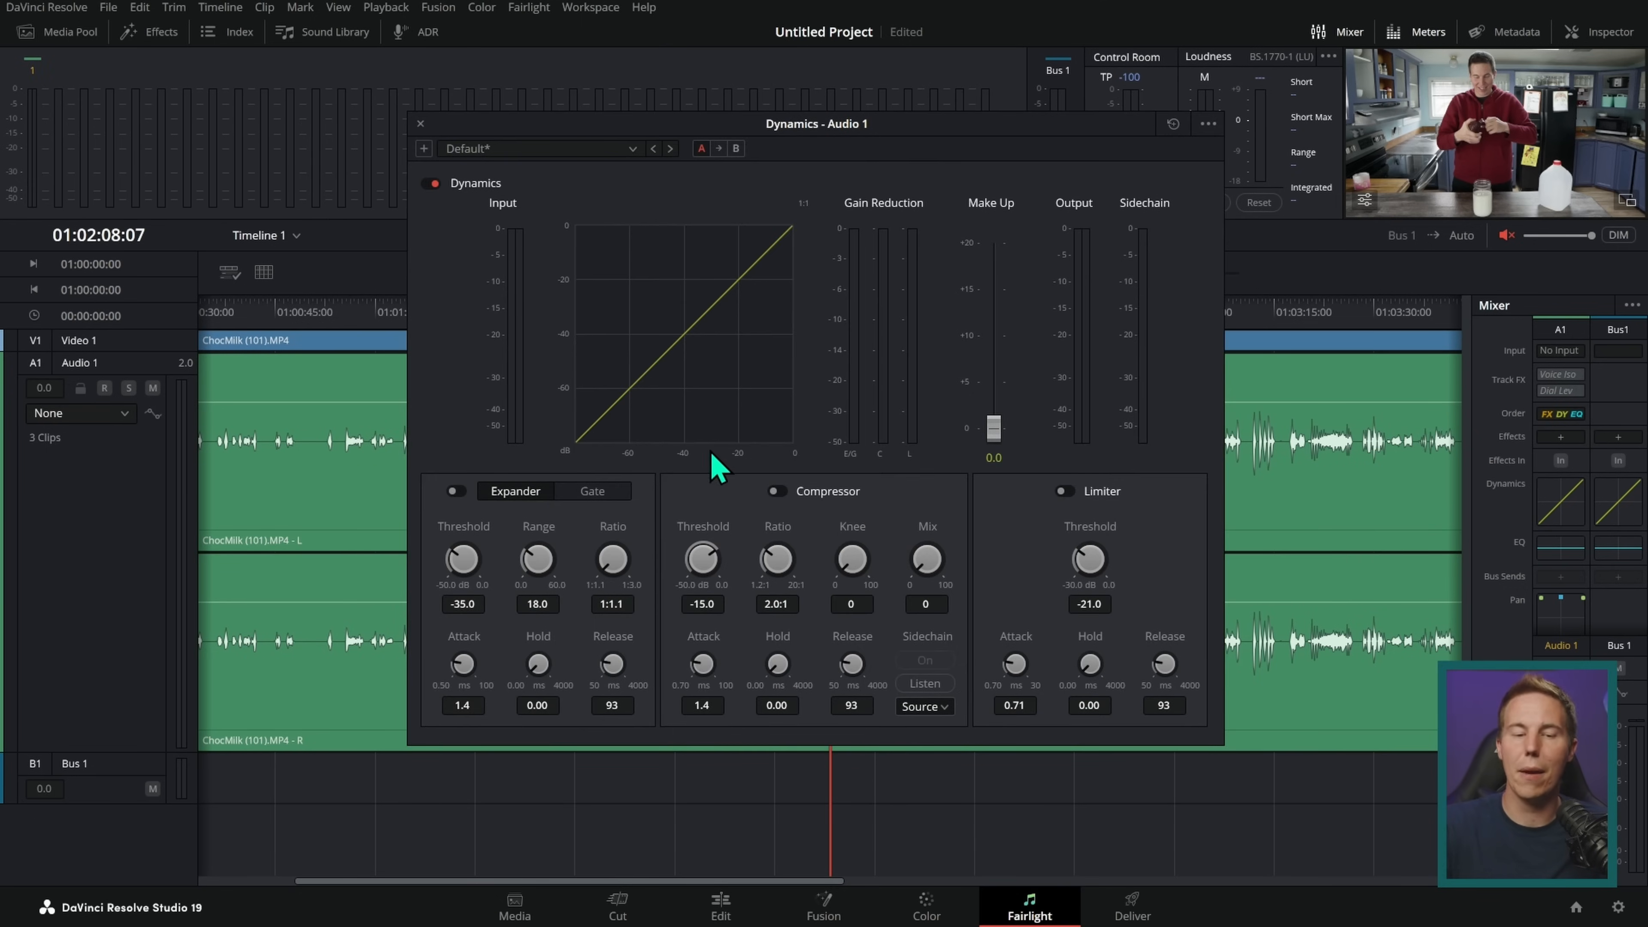
# Step: Close the Audio 1 dynamics settings and look over the YouTube channel's DaVinci Resolve audio tutorials in the browser
pyautogui.click(421, 123)
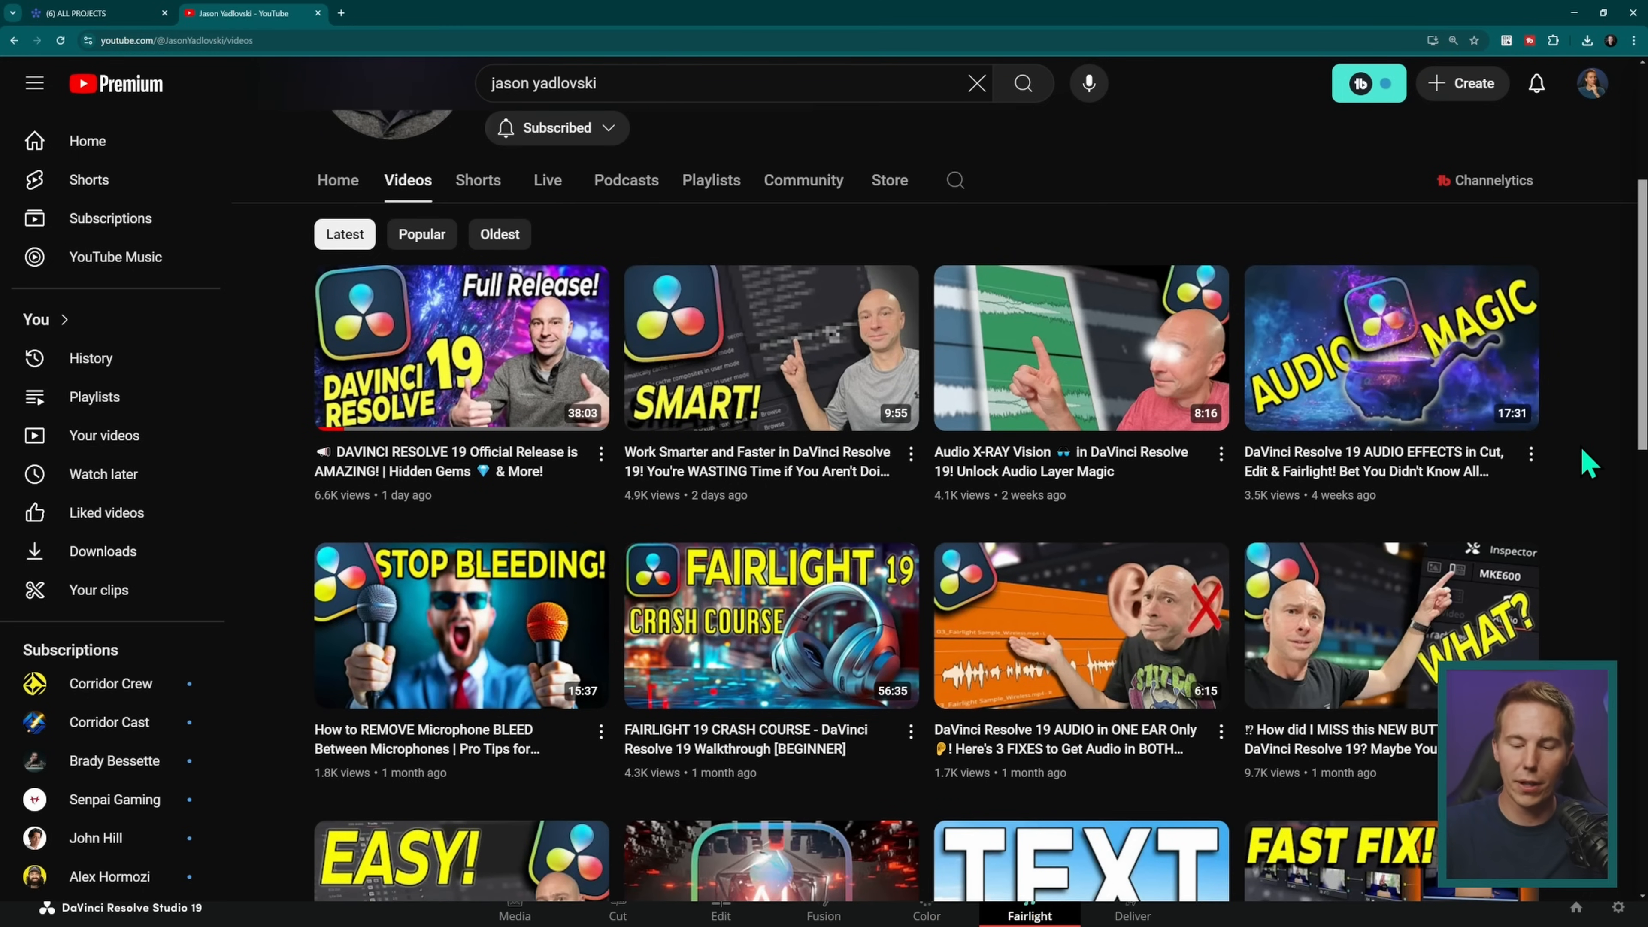
pyautogui.moveTo(883, 766)
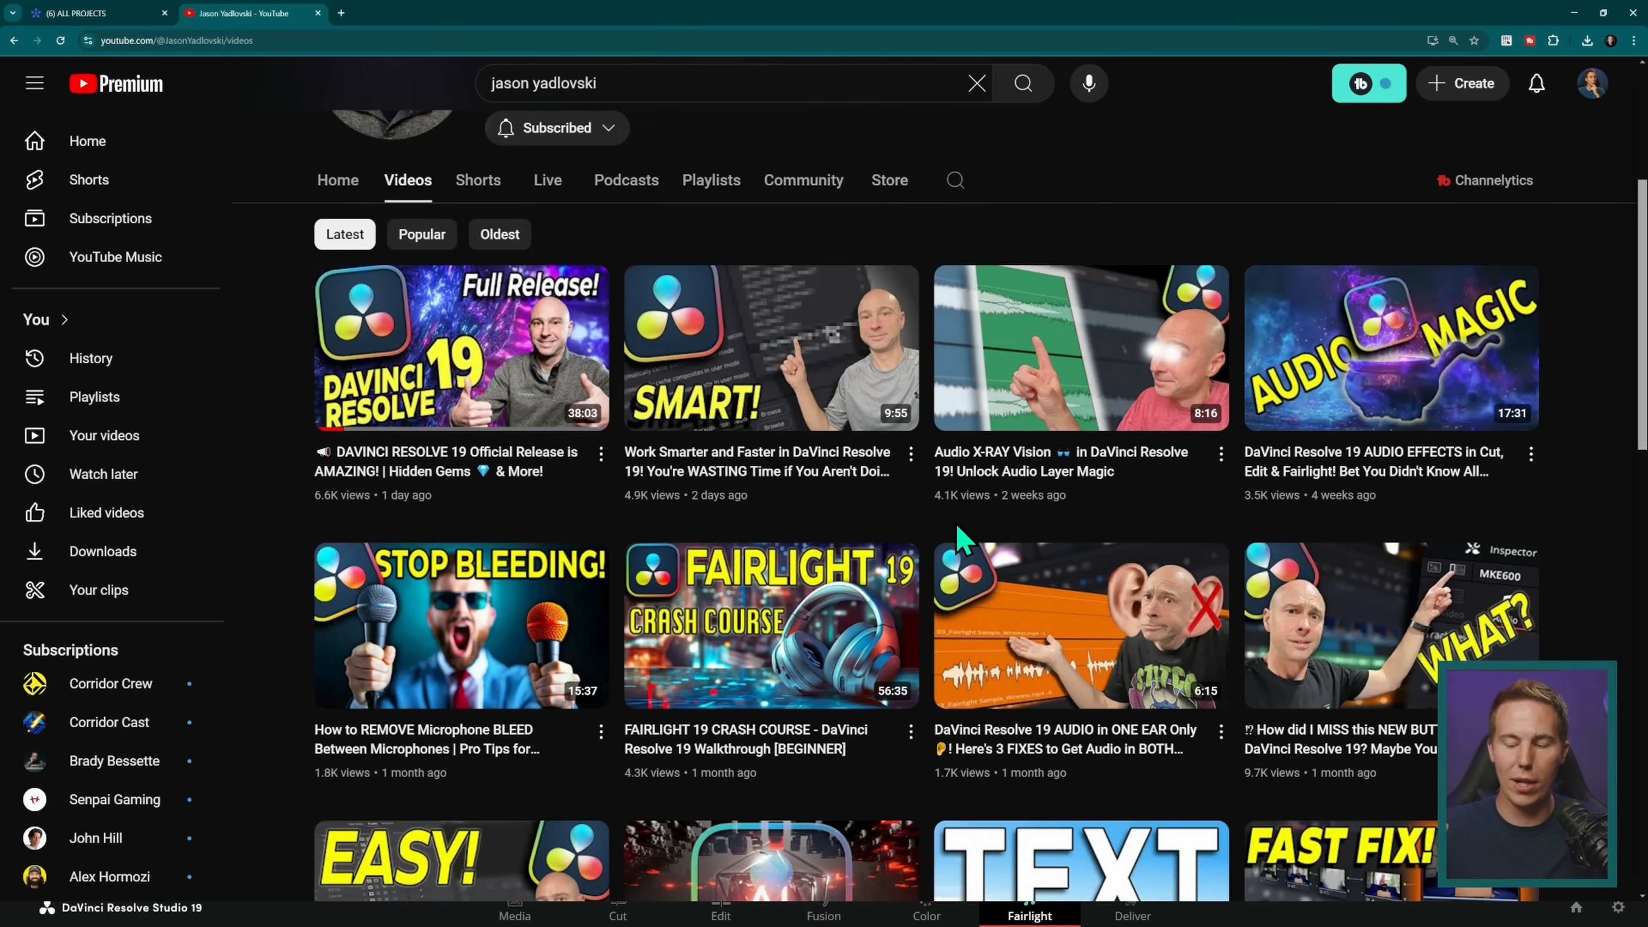
pyautogui.moveTo(959, 509)
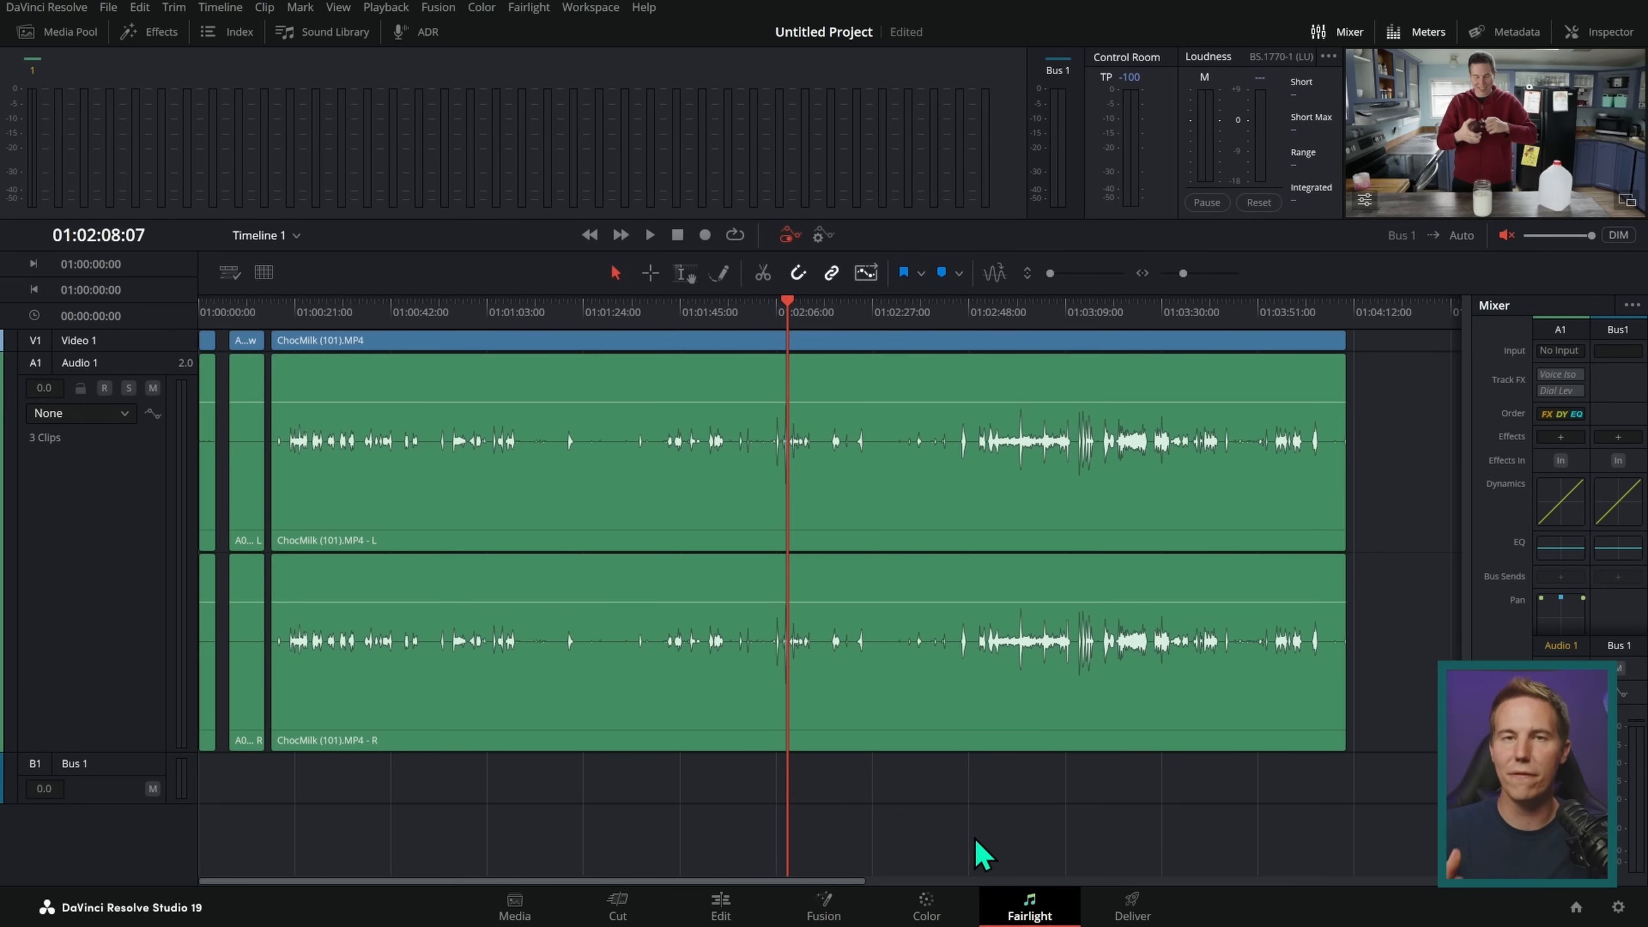
# Step: Open the Deliver page and try the YouTube 1080p and Vimeo 1080p render presets
pyautogui.click(1147, 903)
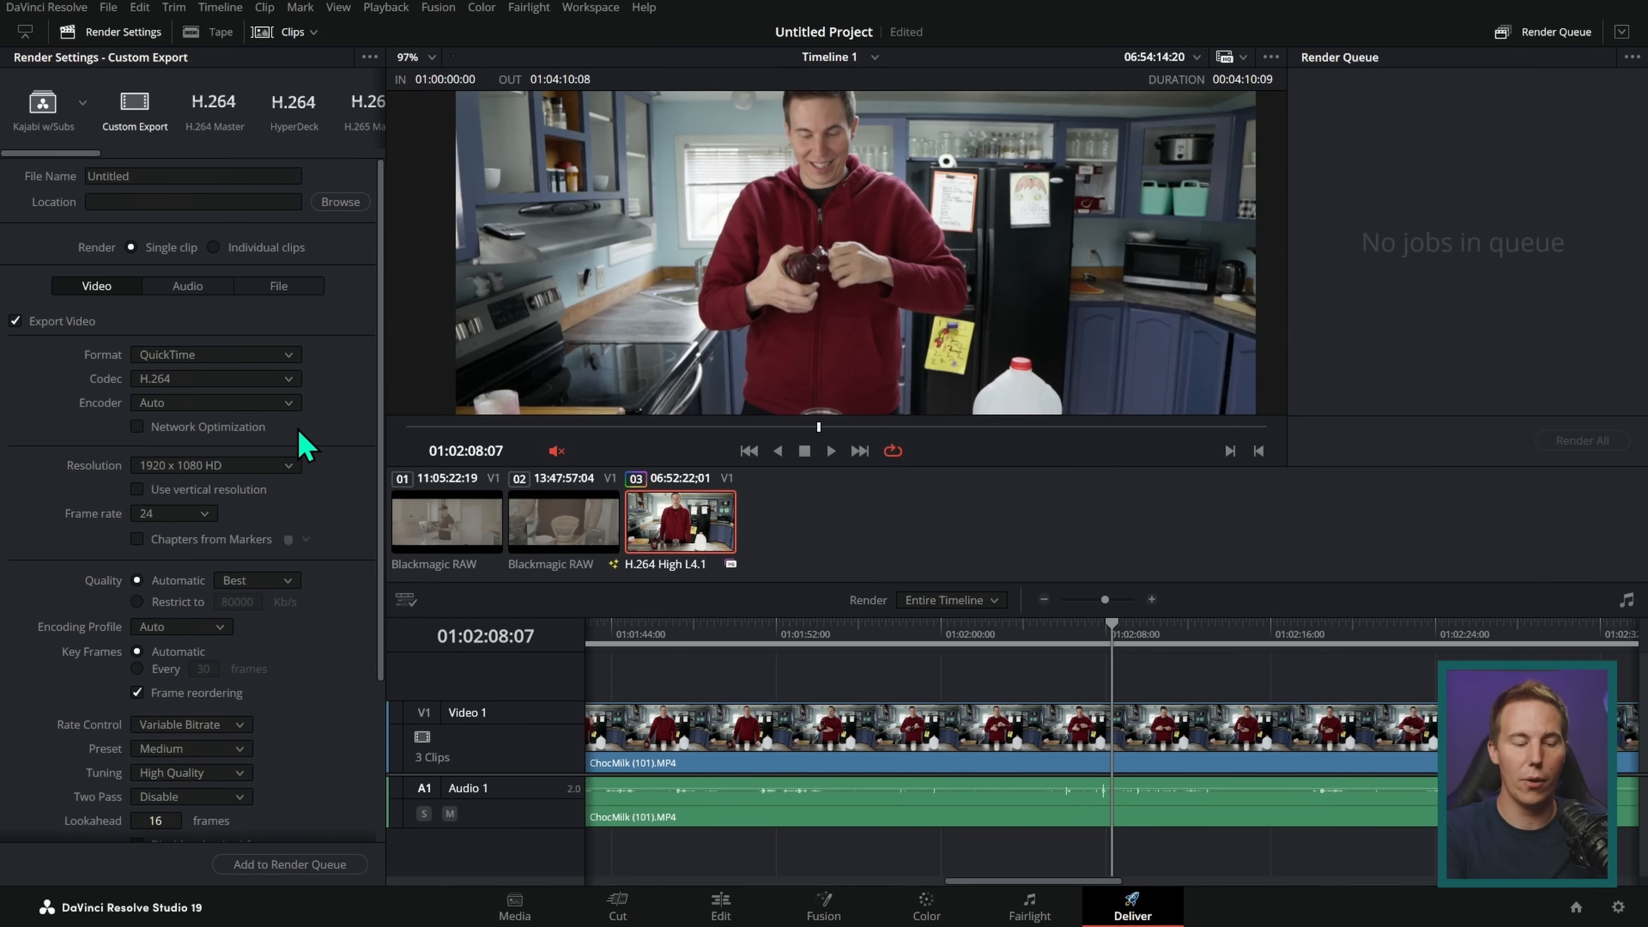
pyautogui.moveTo(85, 154); pyautogui.dragTo(202, 160)
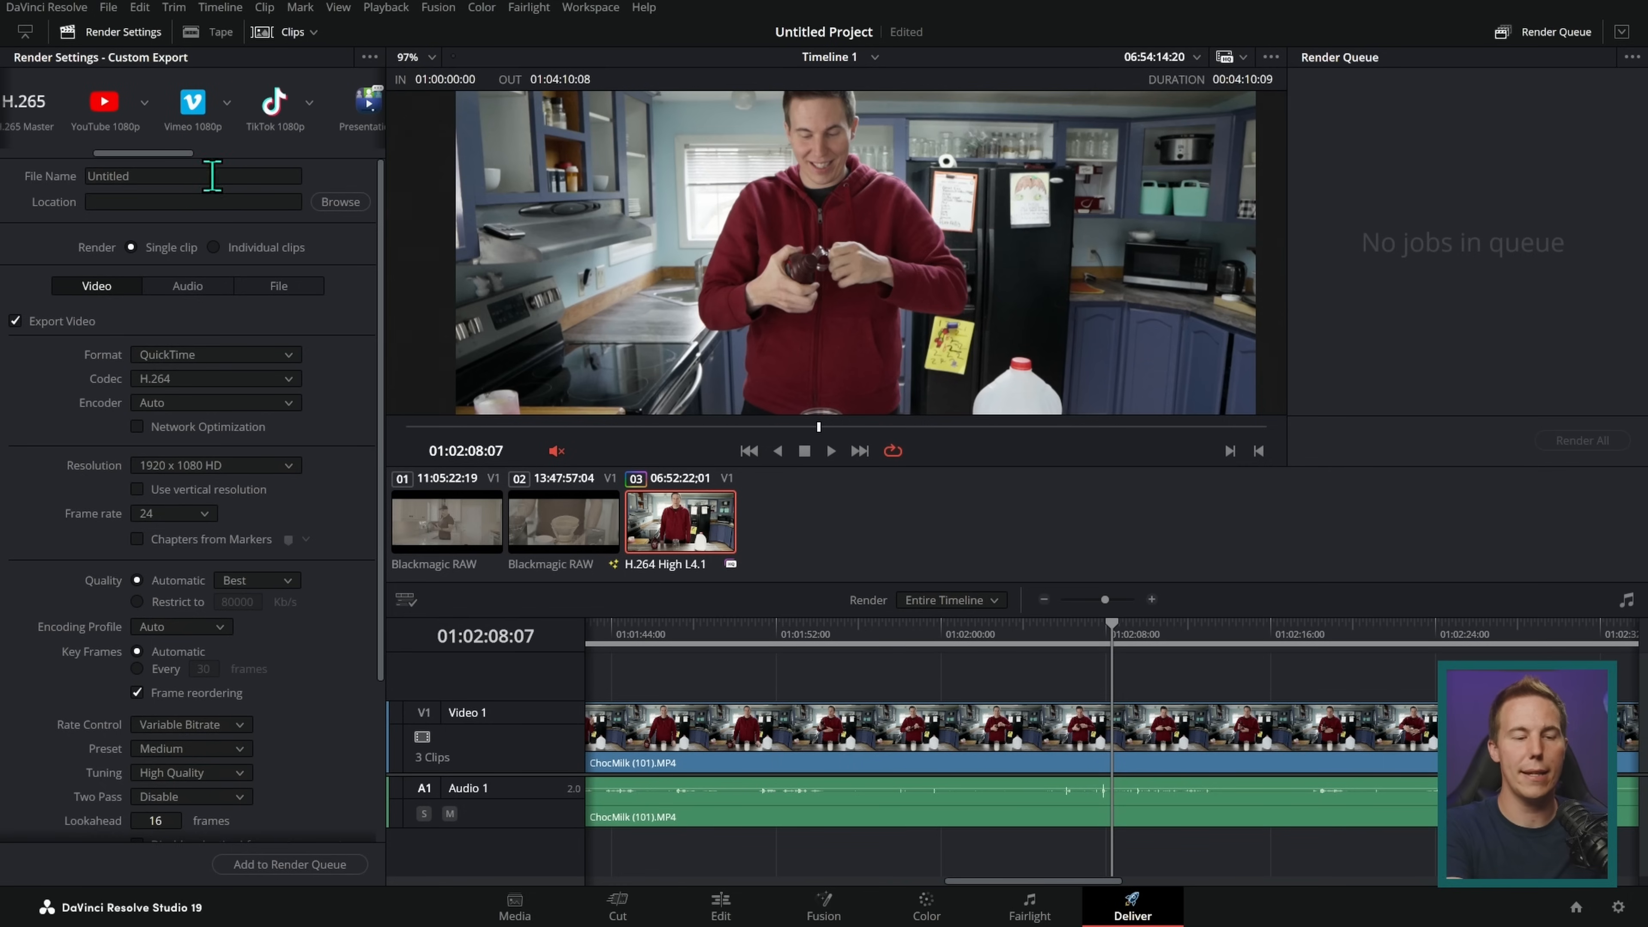
pyautogui.click(104, 104)
pyautogui.click(193, 104)
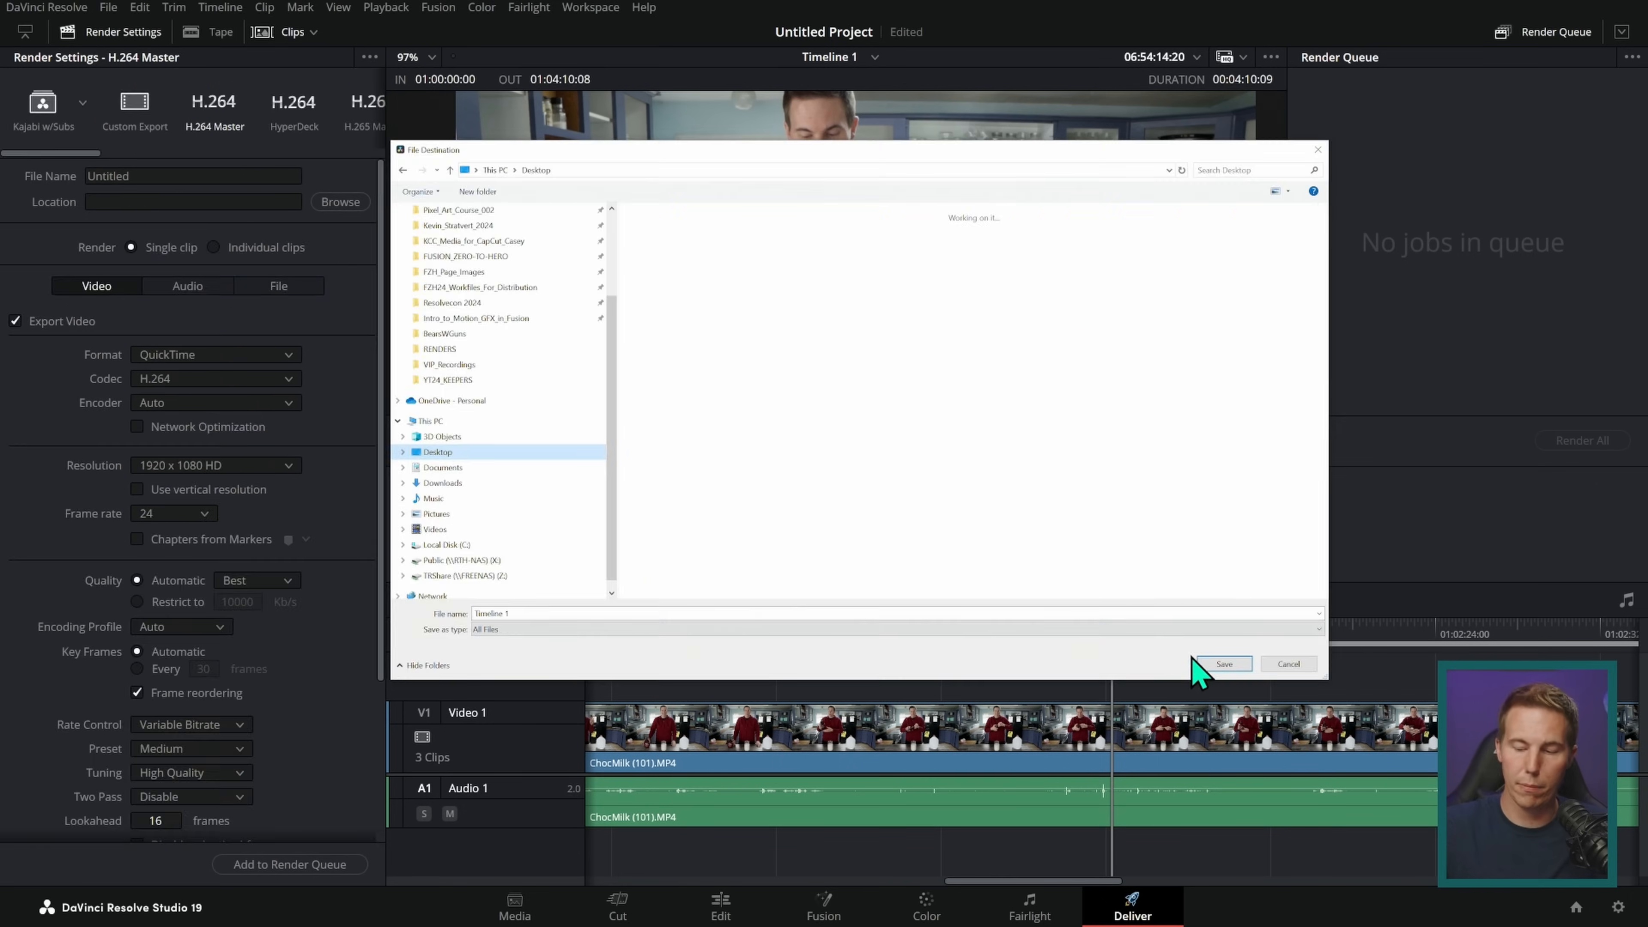
# Step: Add an H.264 Master export named Timeline 1, saved to the Desktop, to the render queue and render all jobs
pyautogui.click(1207, 665)
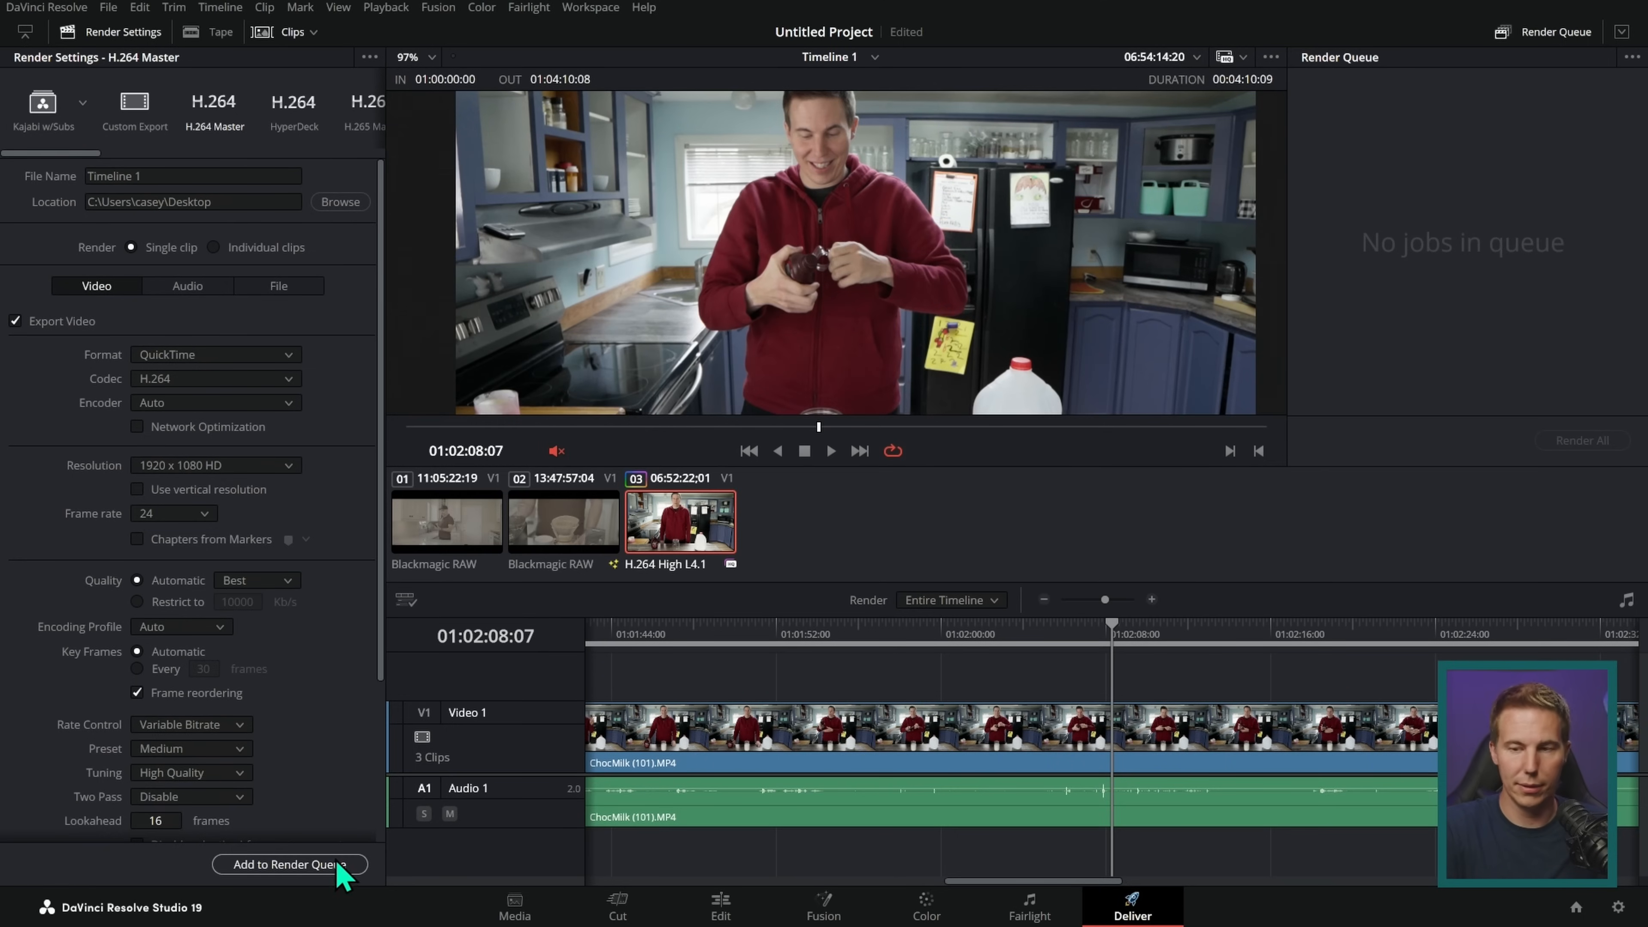
pyautogui.click(325, 872)
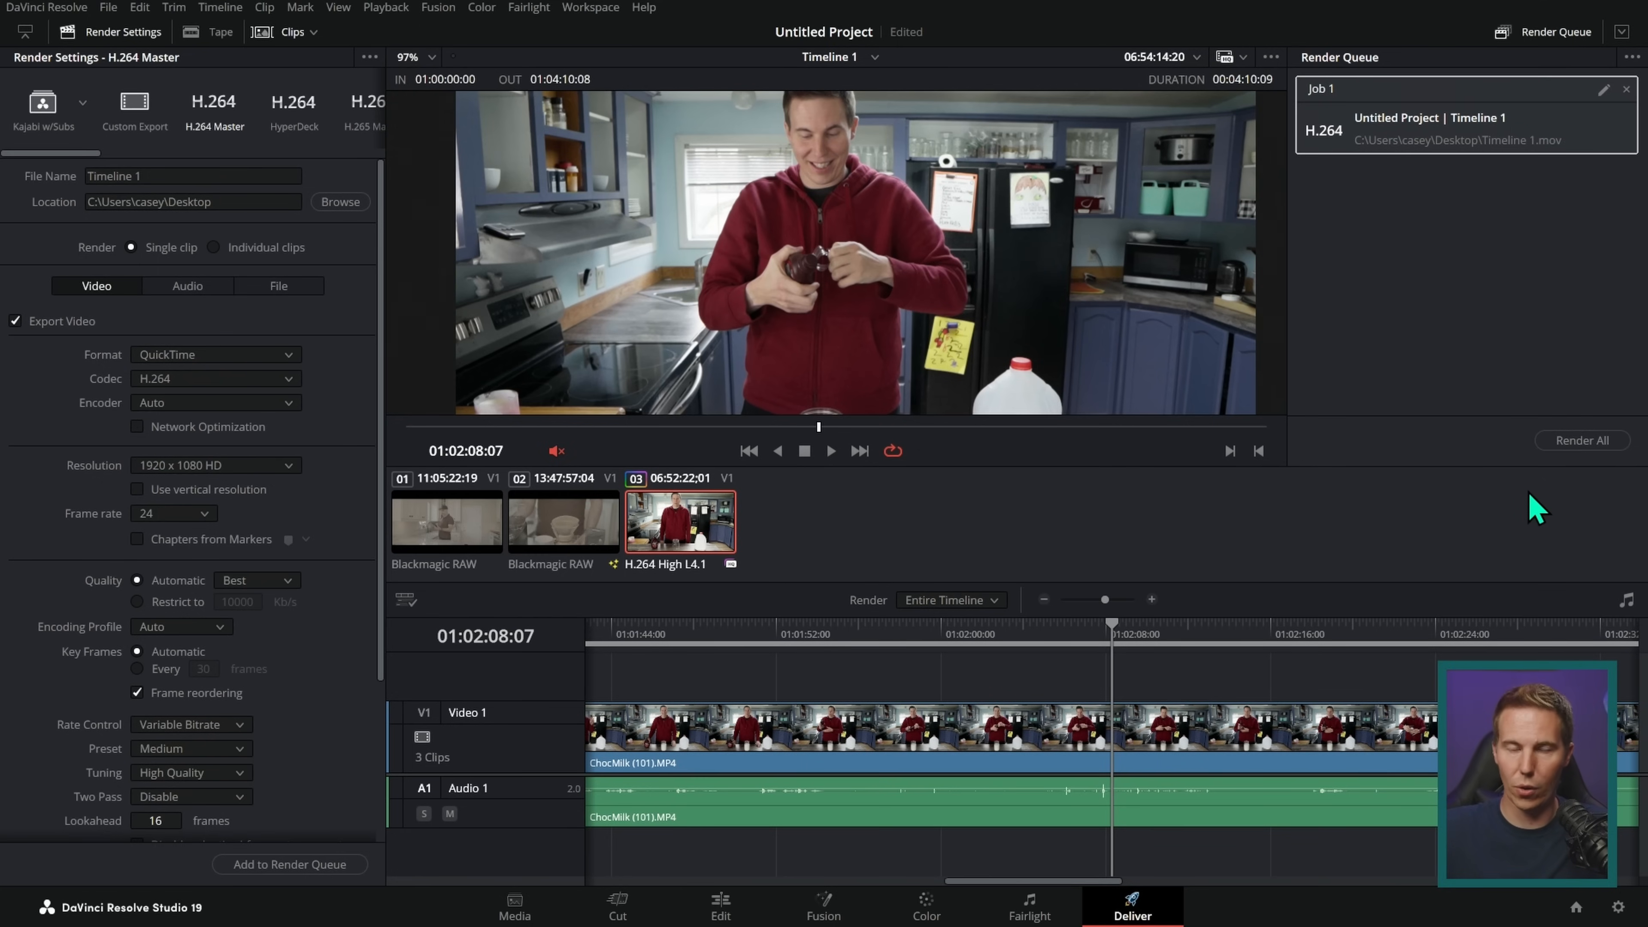
pyautogui.click(1582, 440)
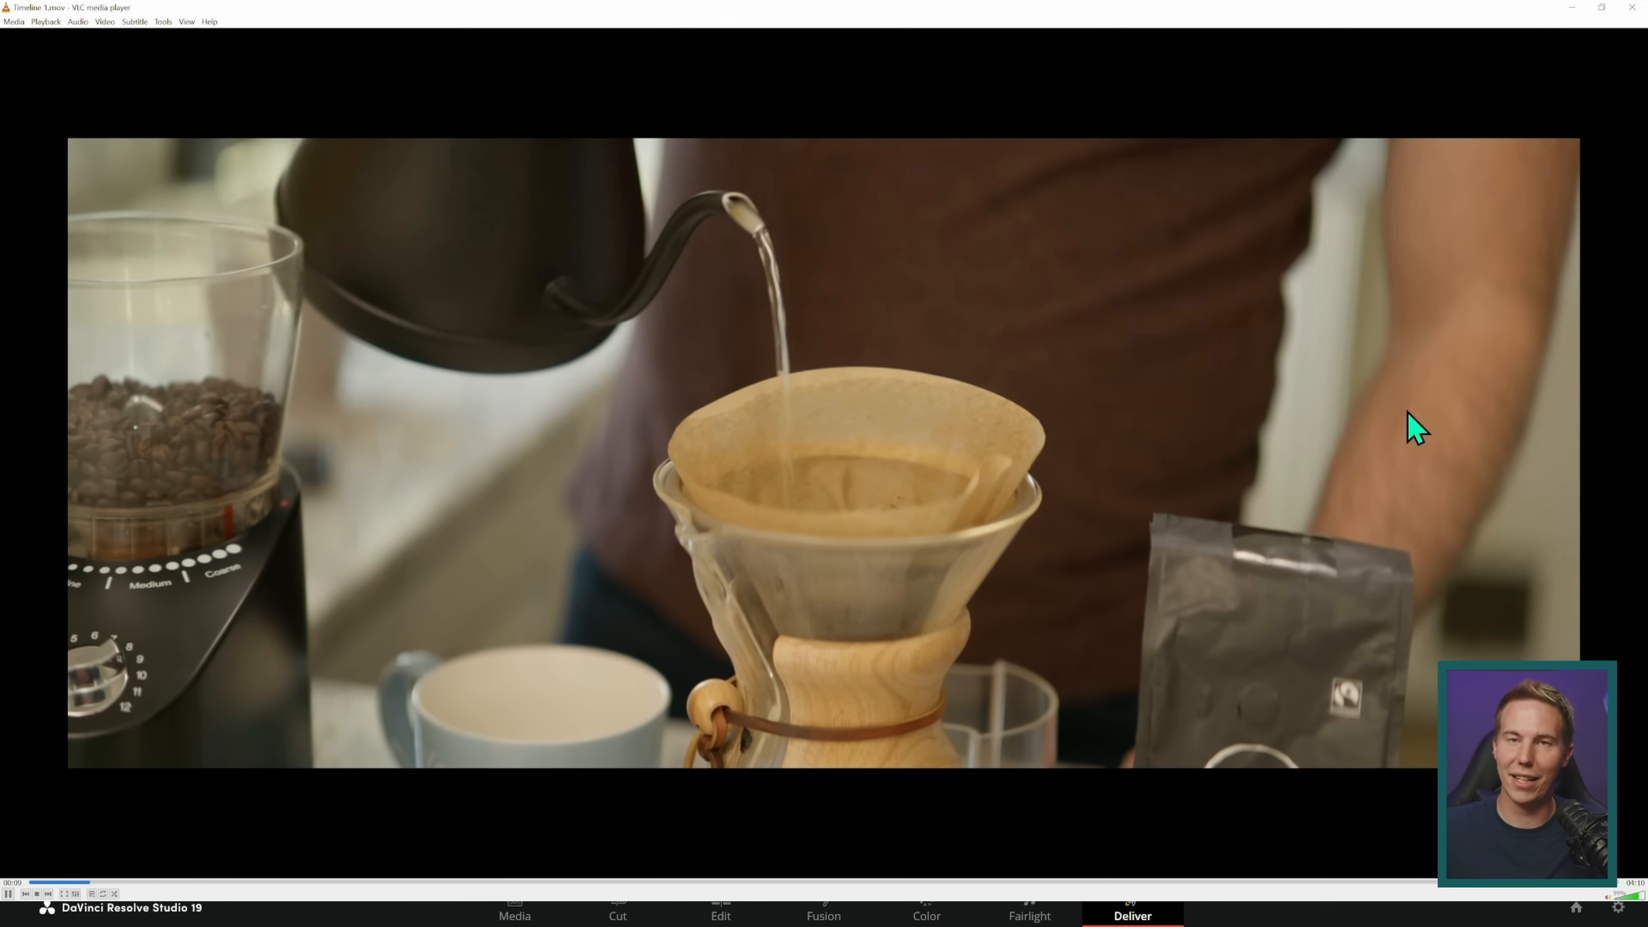
# Step: Pause the playback of the rendered Timeline 1.mov in VLC media player
pyautogui.press('space')
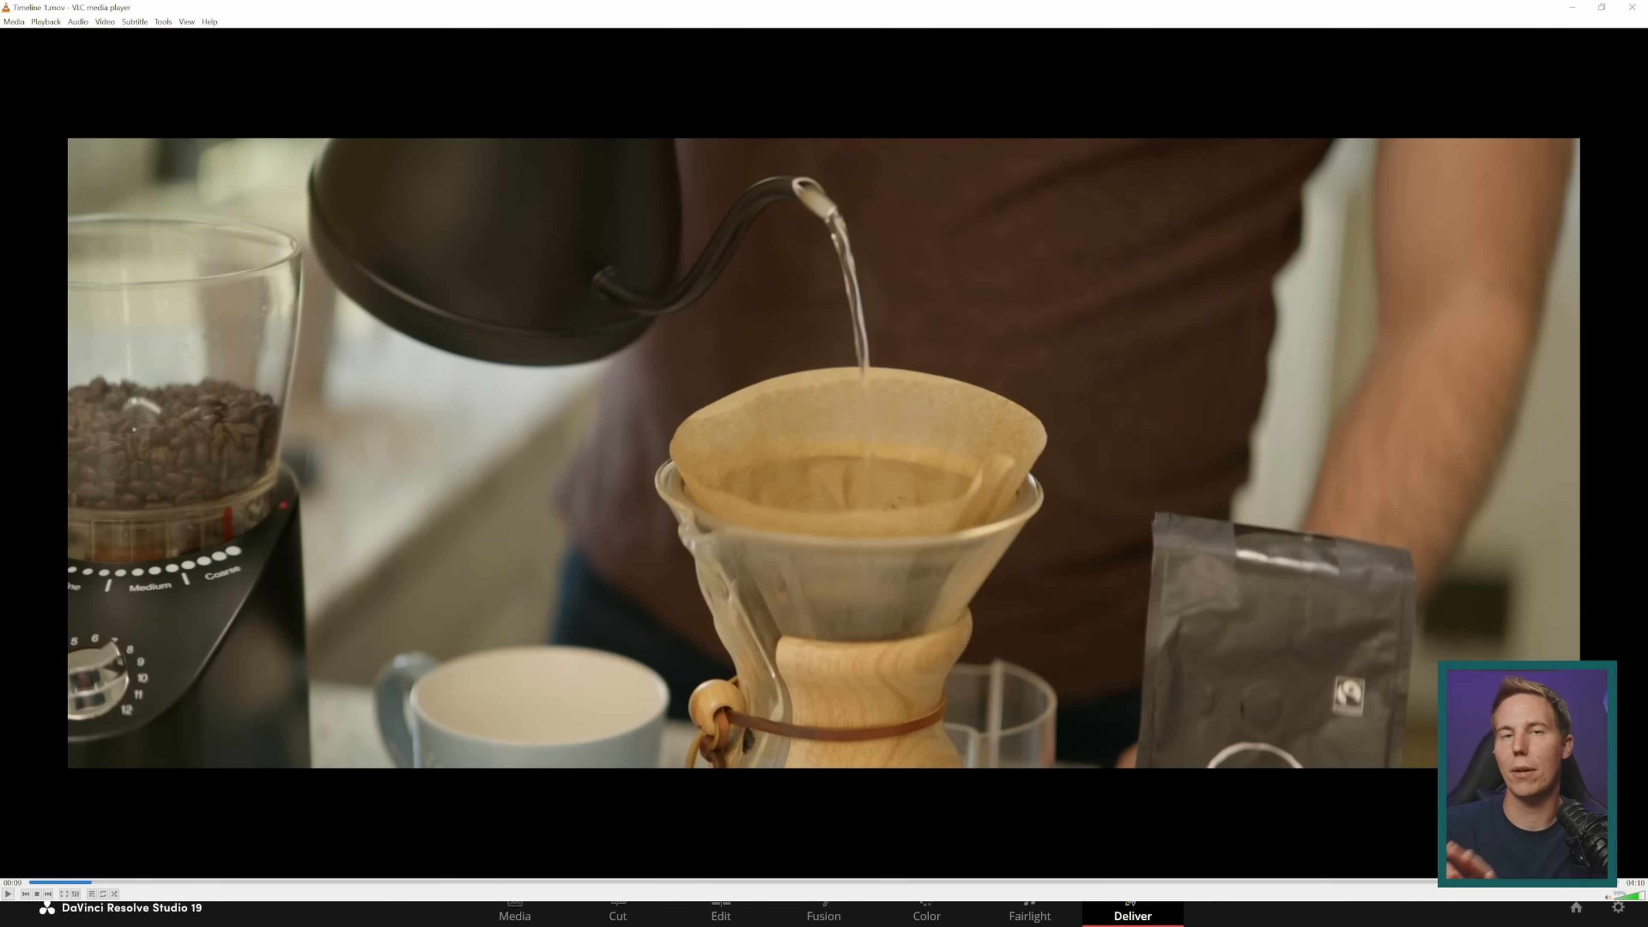